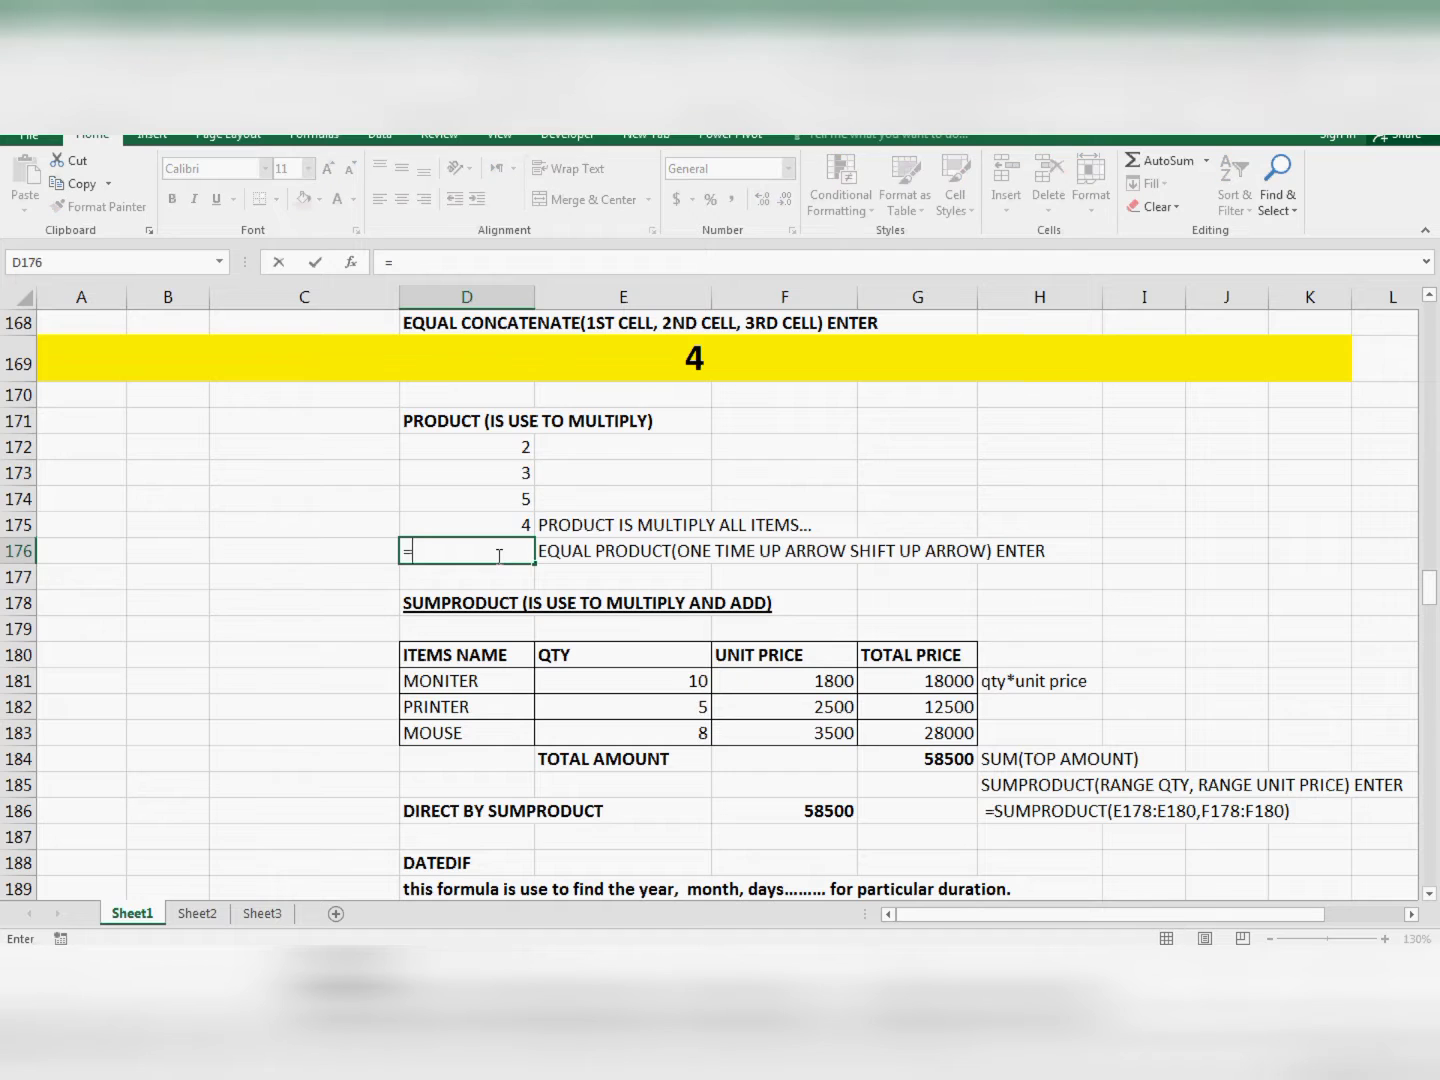
Complete the formula =PRODUCT(D172:D175) in cell D176 to multiply the four numbers above it.
{"action": "type", "text": "PROF"}
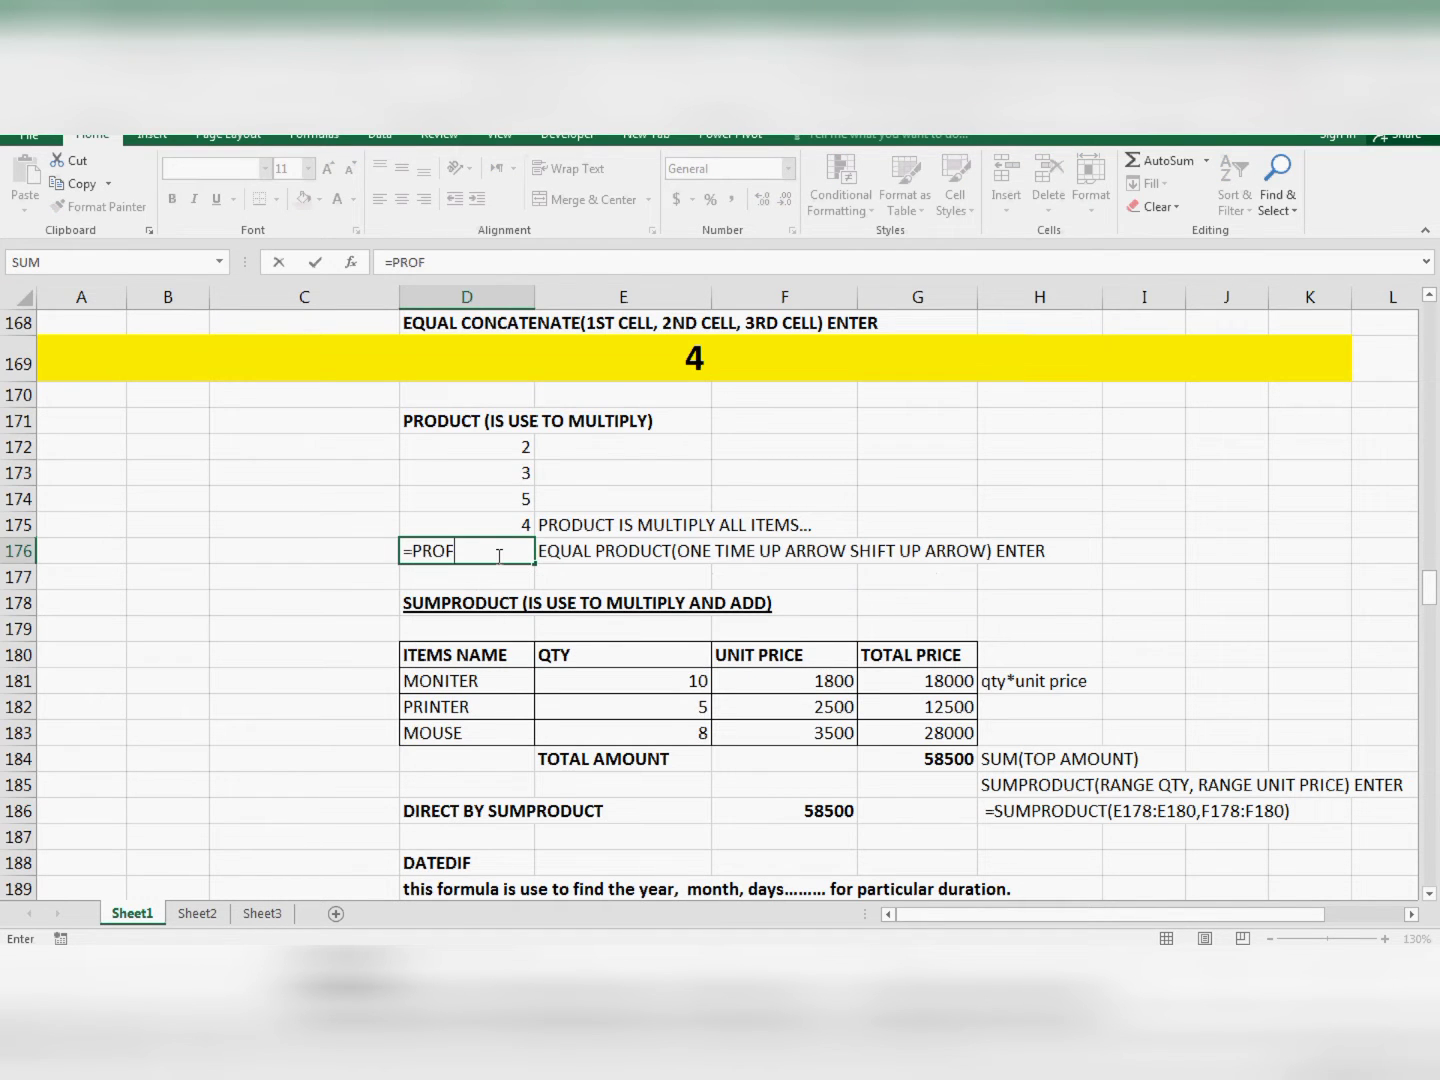
{"action": "key", "text": "BackSpace"}
{"action": "type", "text": "DUCT"}
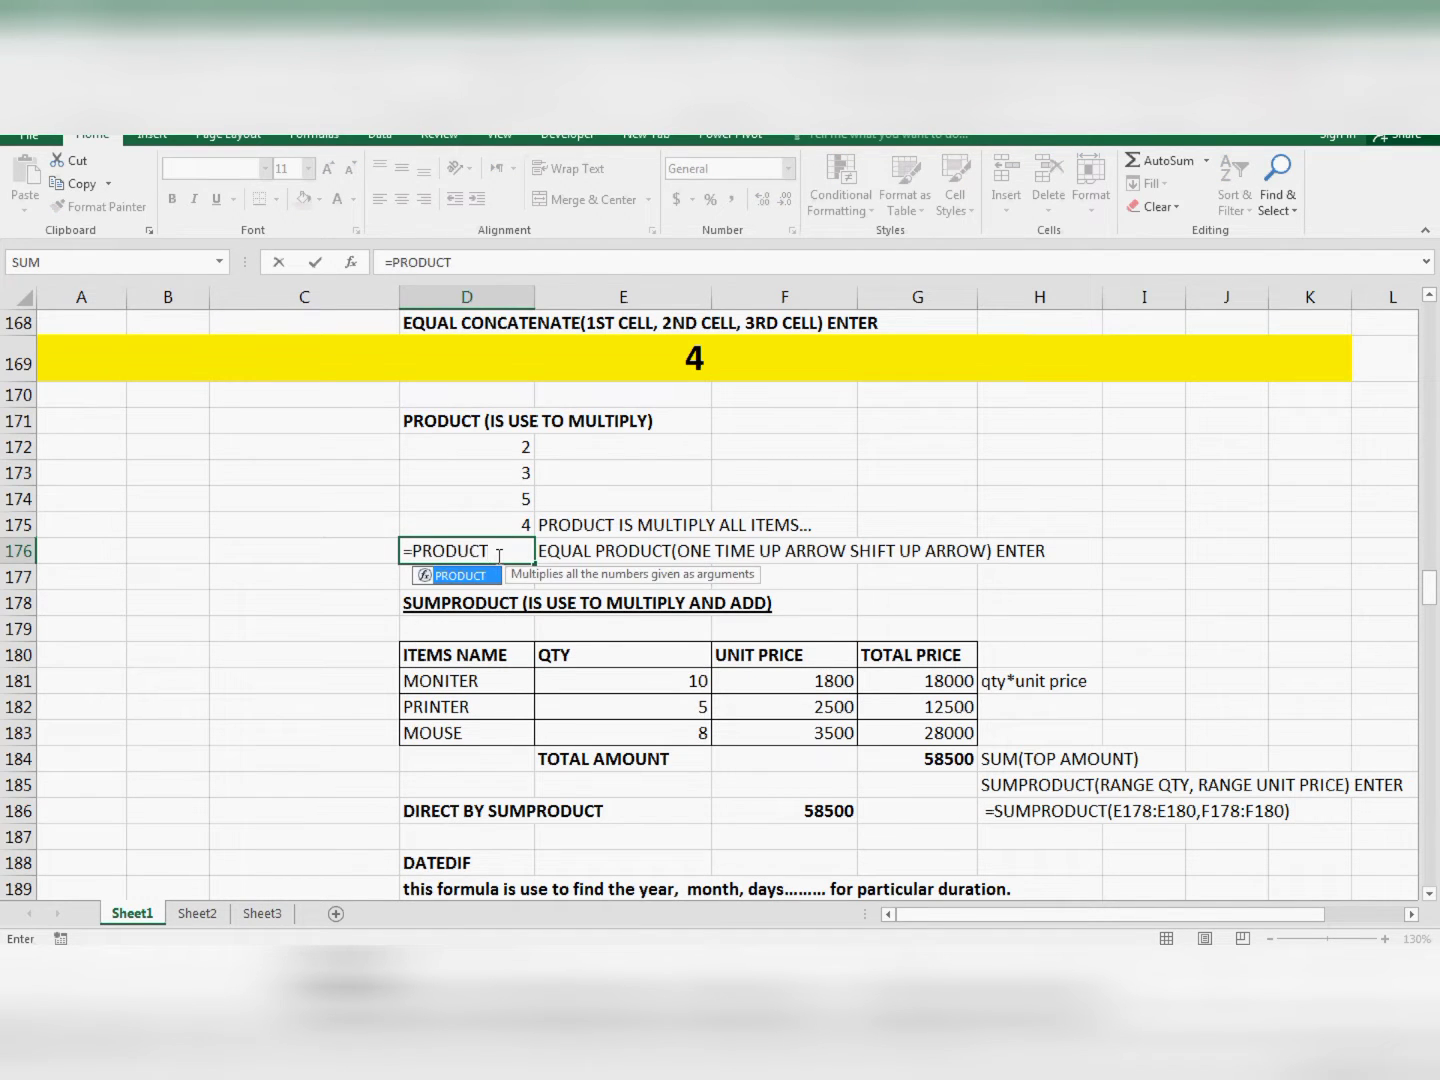
{"action": "type", "text": "("}
{"action": "key", "text": "Up"}
{"action": "key", "text": "shift+Up"}
{"action": "key", "text": "shift+Up"}
{"action": "key", "text": "shift+Up"}
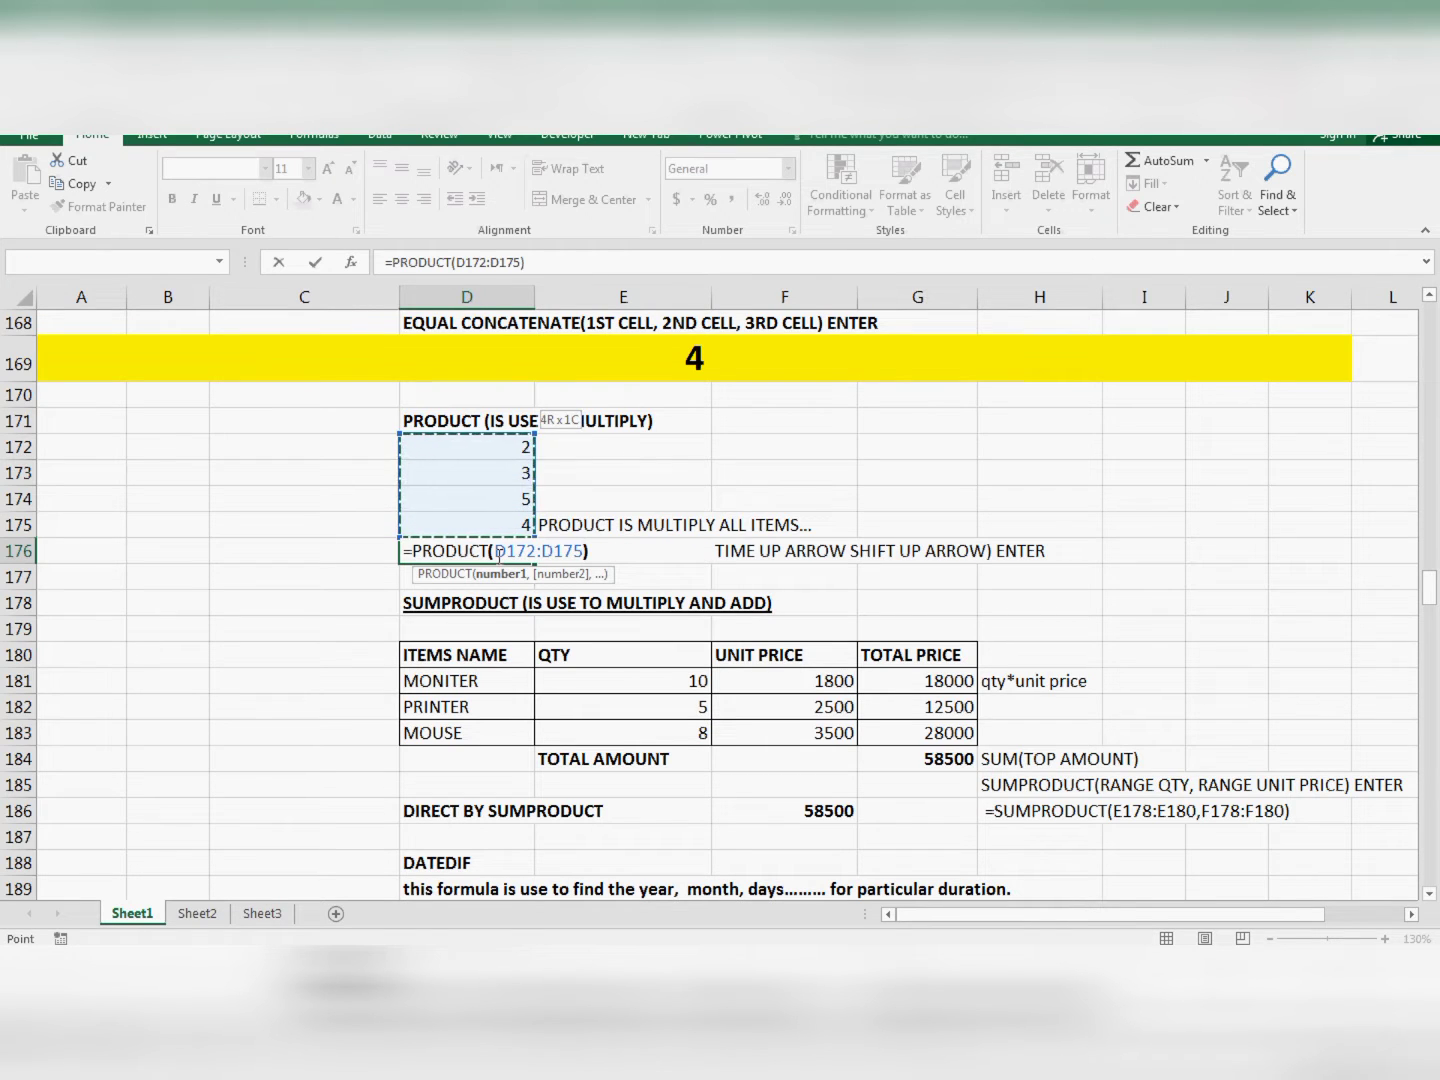
{"action": "type", "text": ")"}
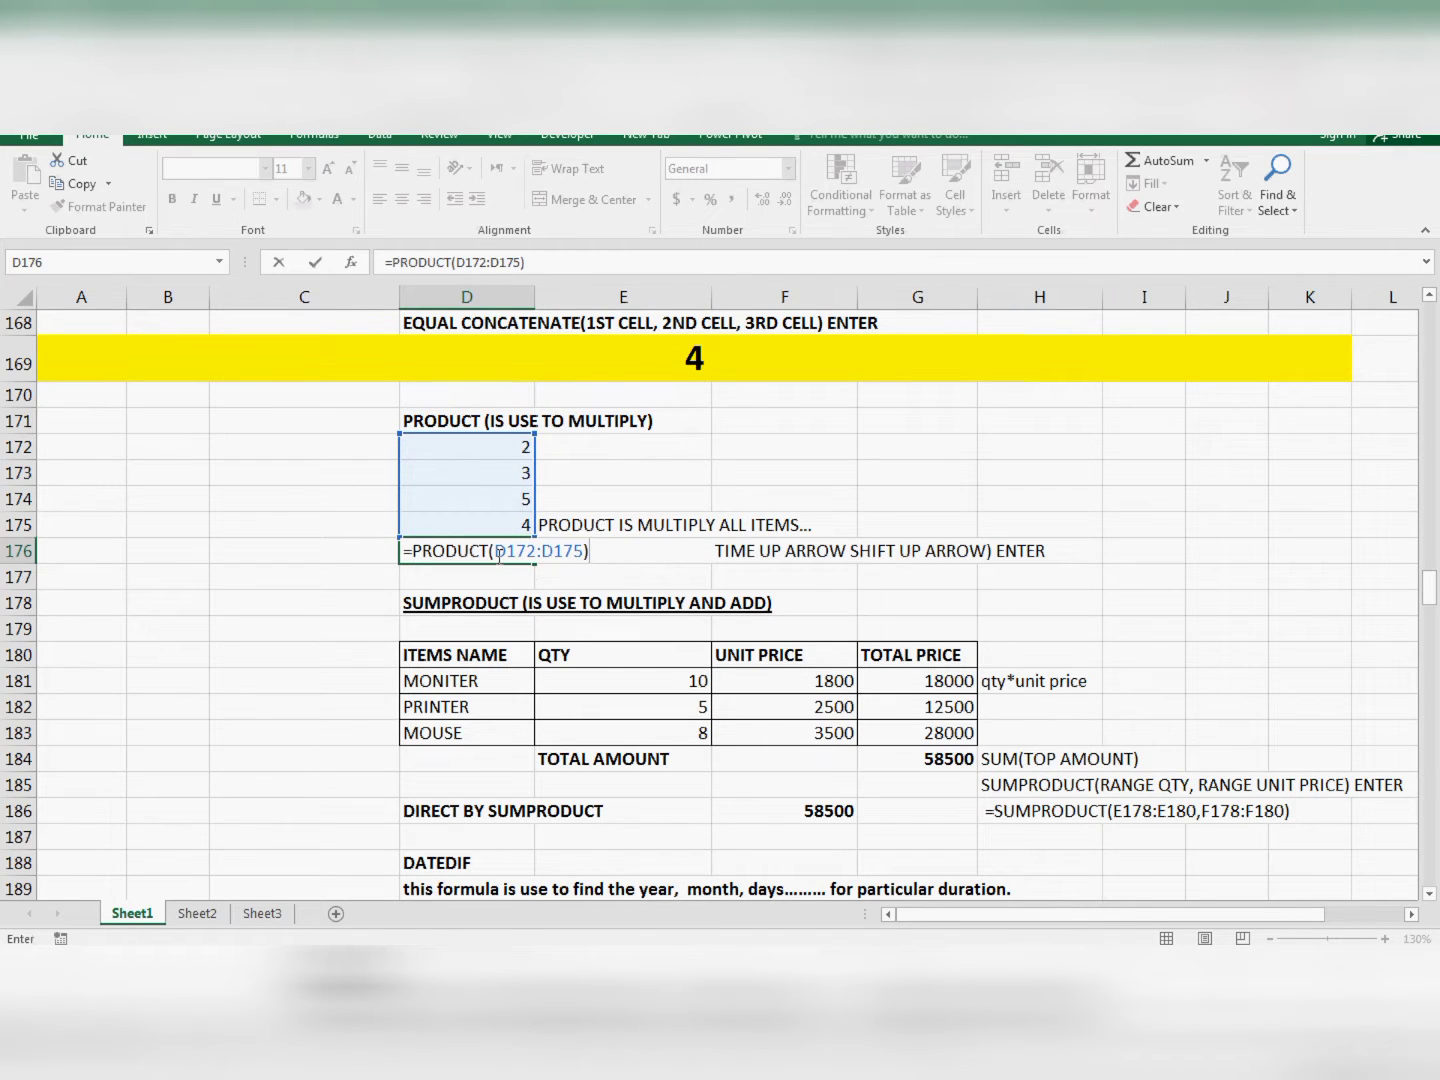
{"action": "key", "text": "Return"}
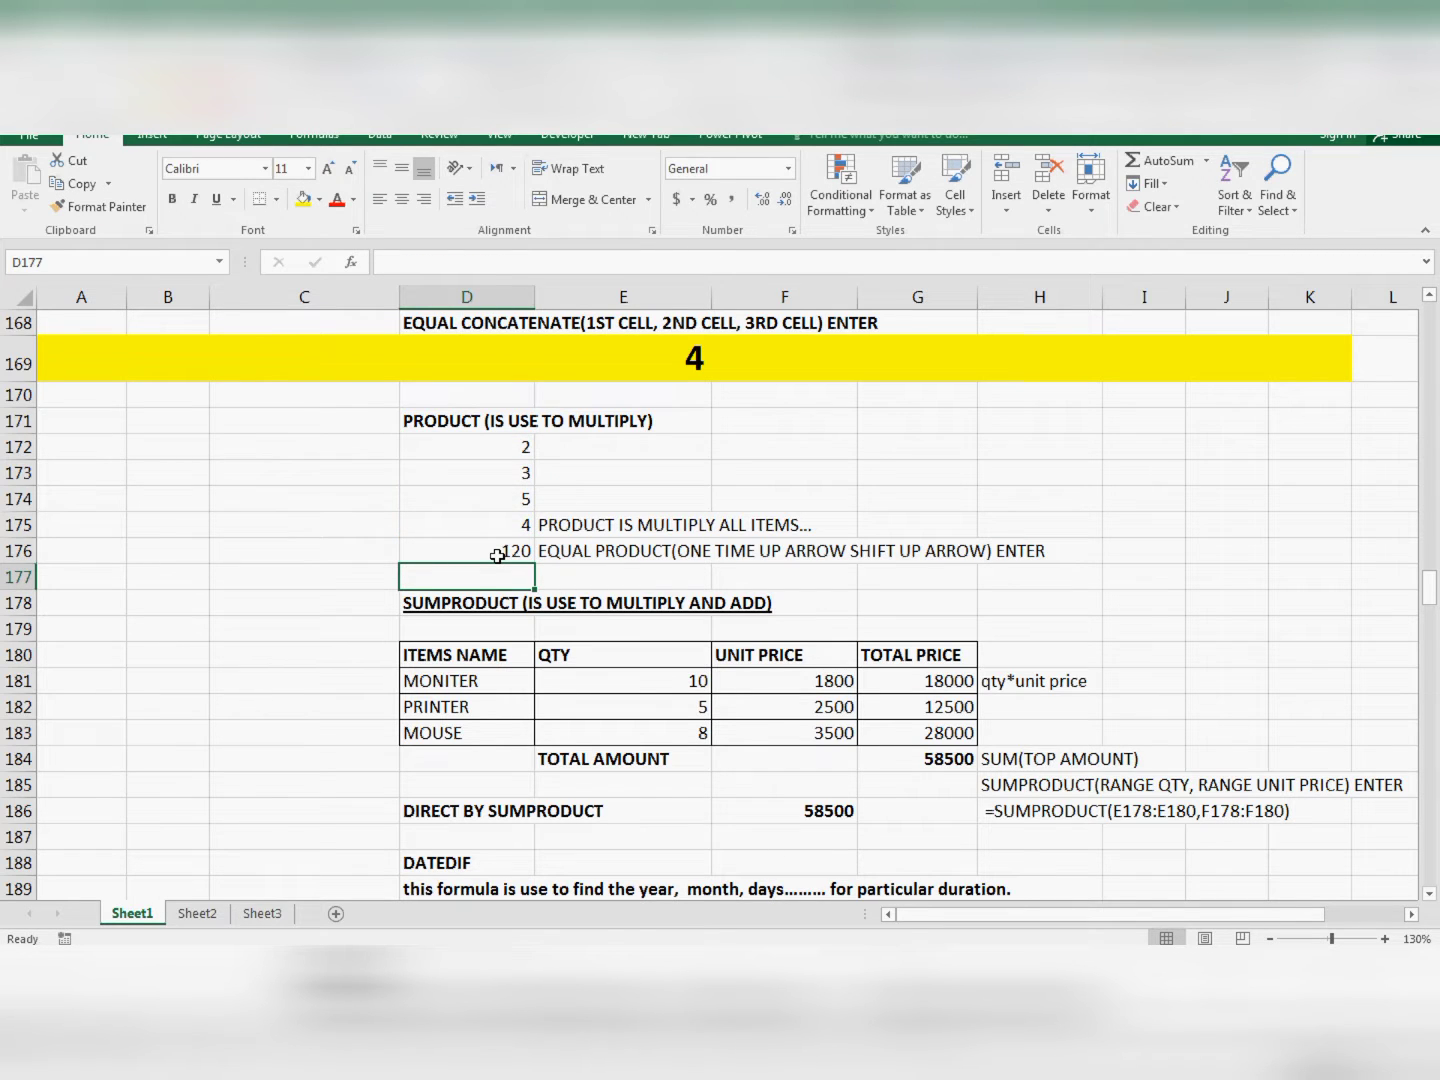
Review the numbers in D173:D175 and the PRODUCT formula in D176.
{"action": "left_click", "coordinate": [487, 478]}
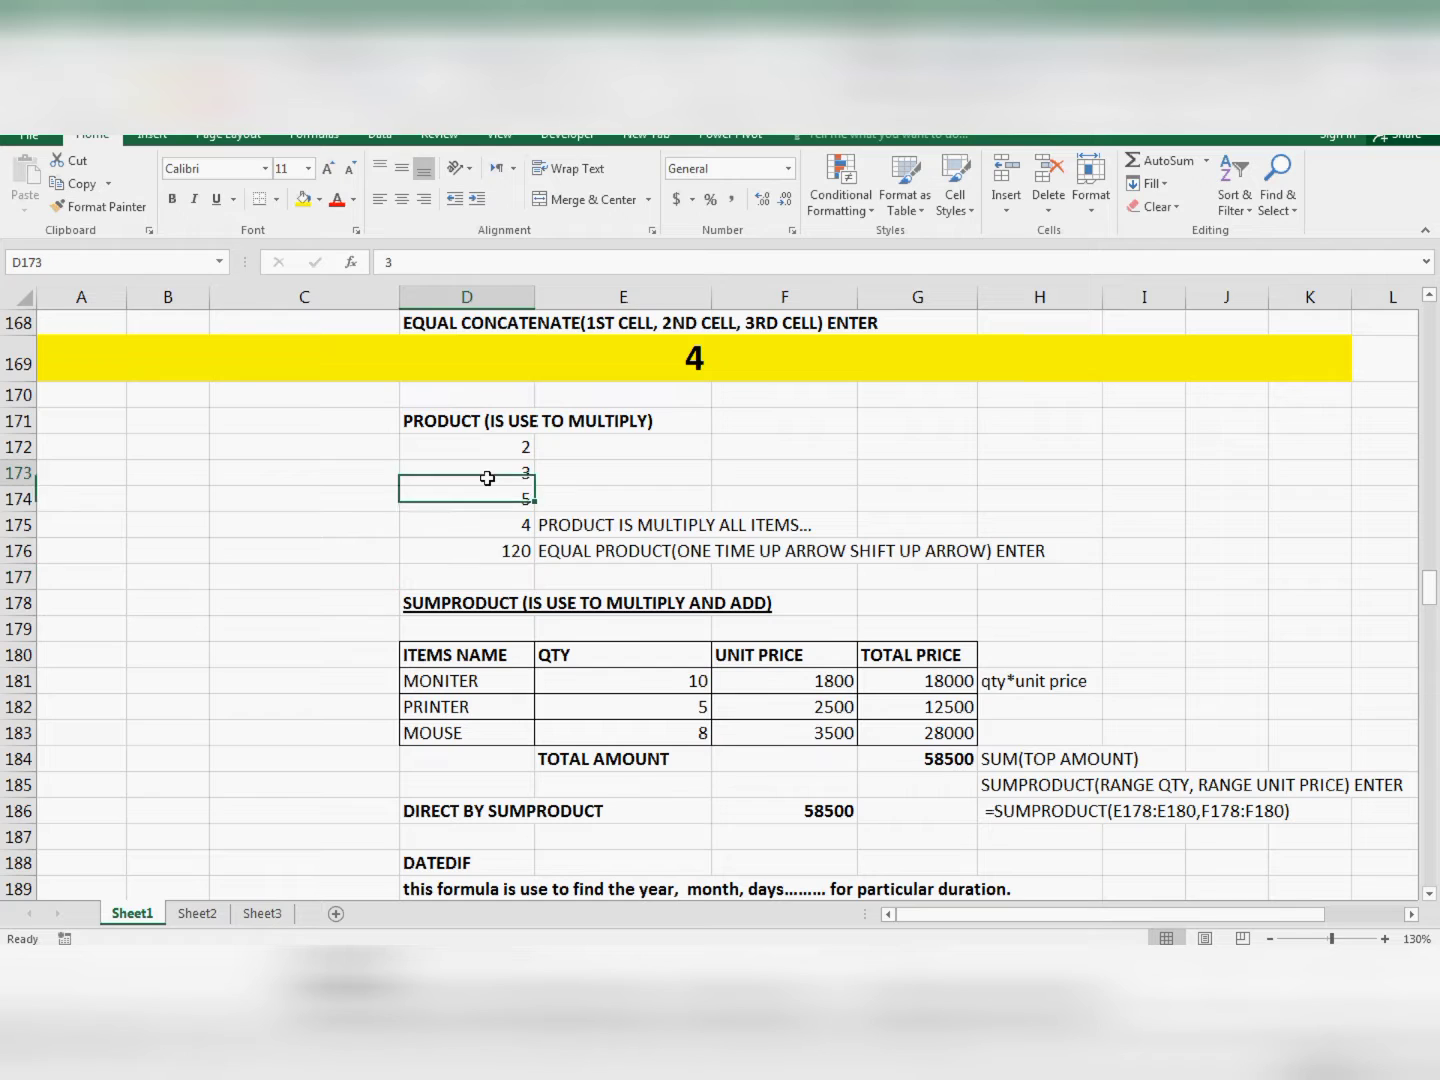
{"action": "left_click", "coordinate": [491, 501]}
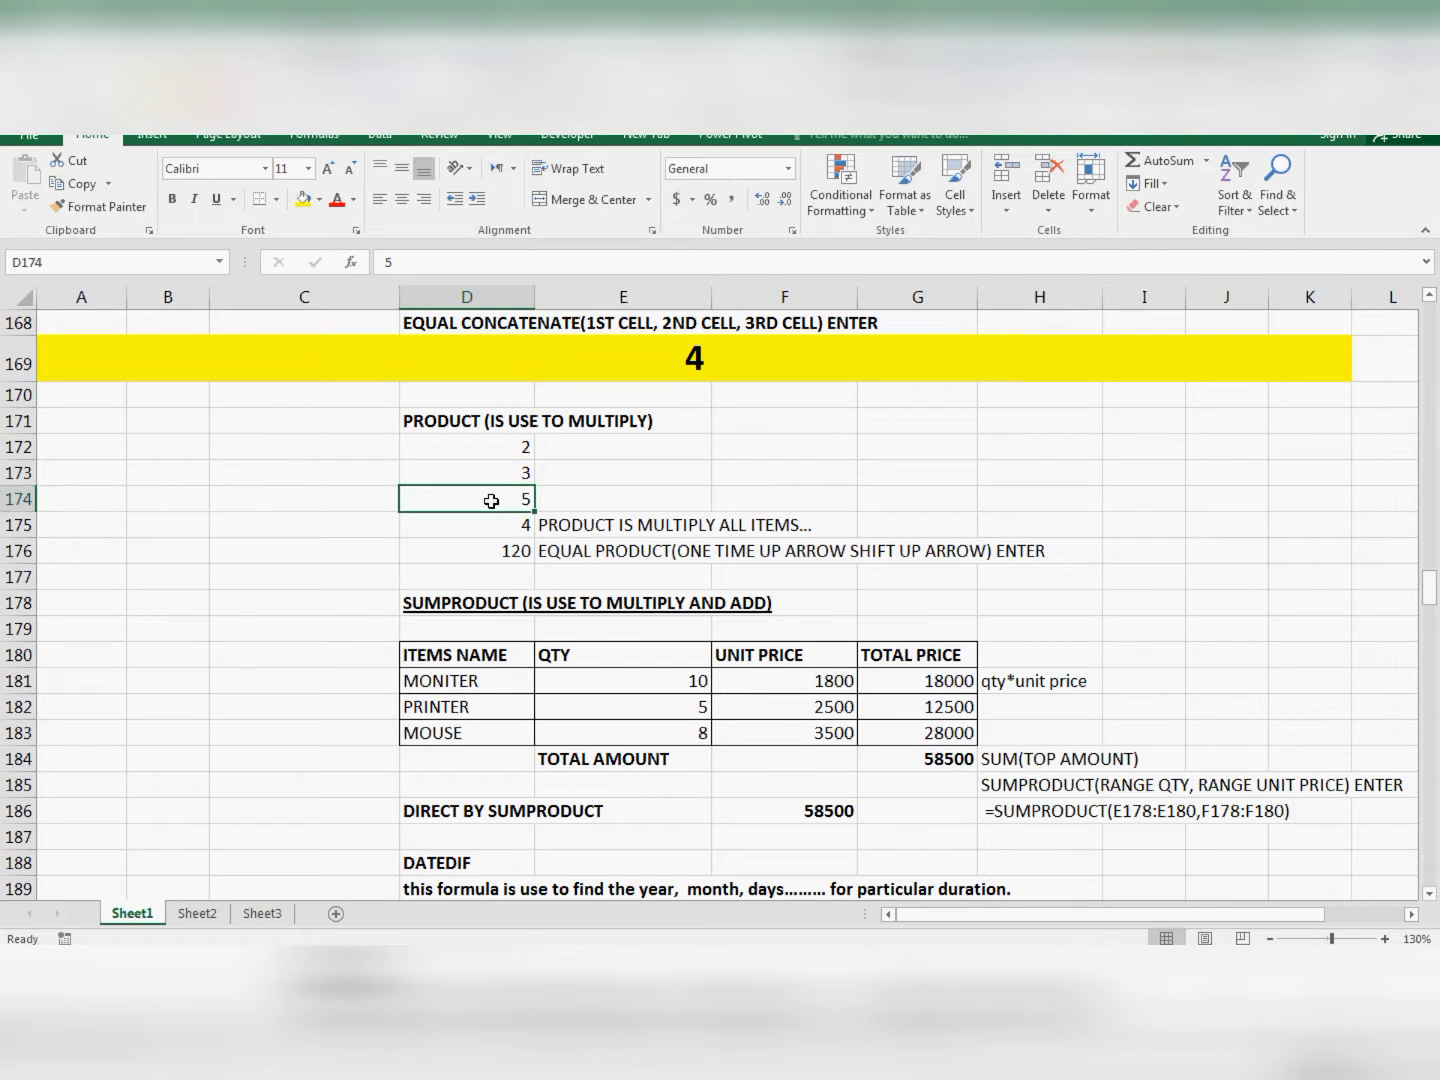
{"action": "left_click", "coordinate": [493, 529]}
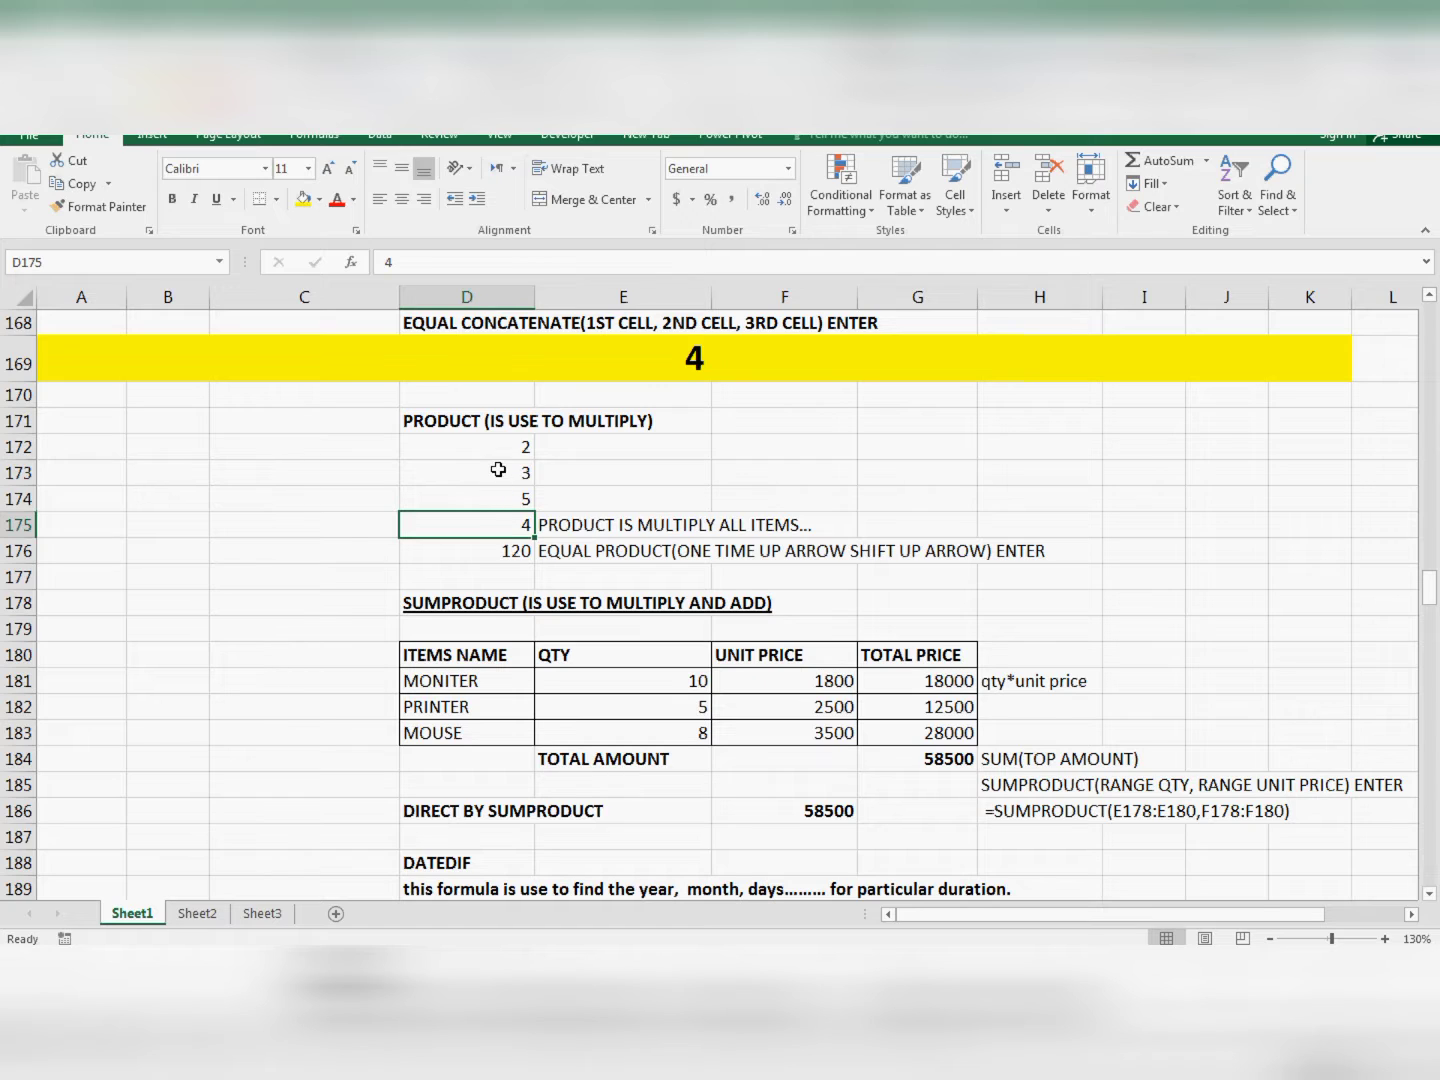
{"action": "left_click", "coordinate": [496, 473]}
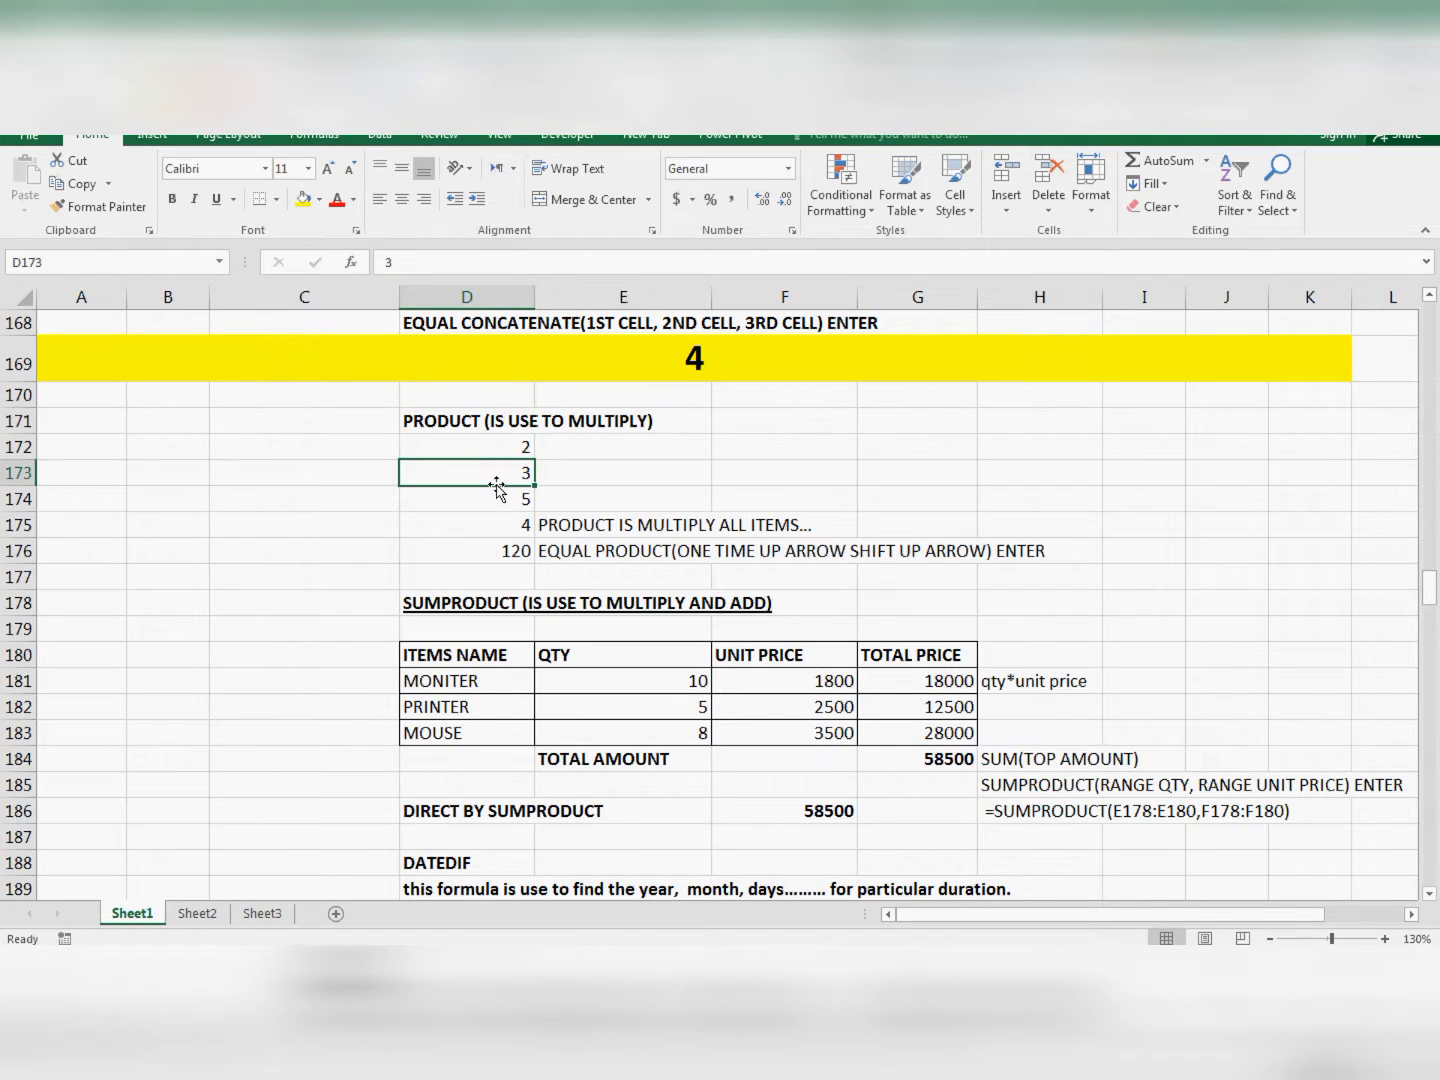
{"action": "left_click", "coordinate": [507, 550]}
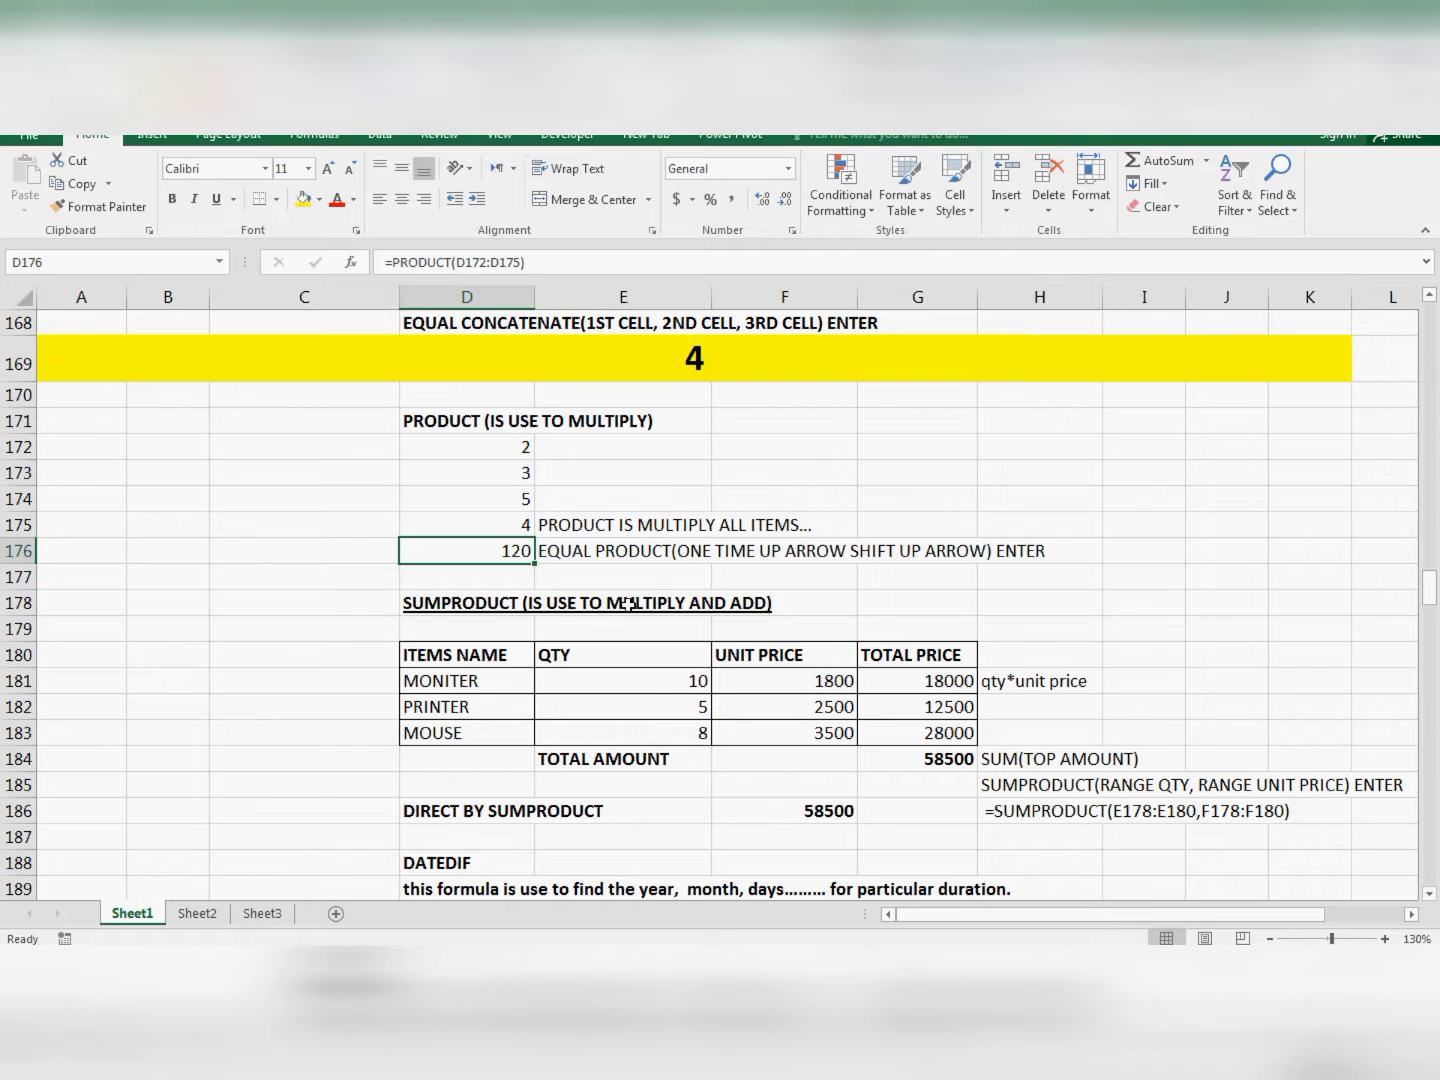
Clear the total prices and the total amount in G181:G184 of the SUMPRODUCT example table.
{"action": "scroll", "coordinate": [560, 617], "scroll_direction": "down", "scroll_amount": 2}
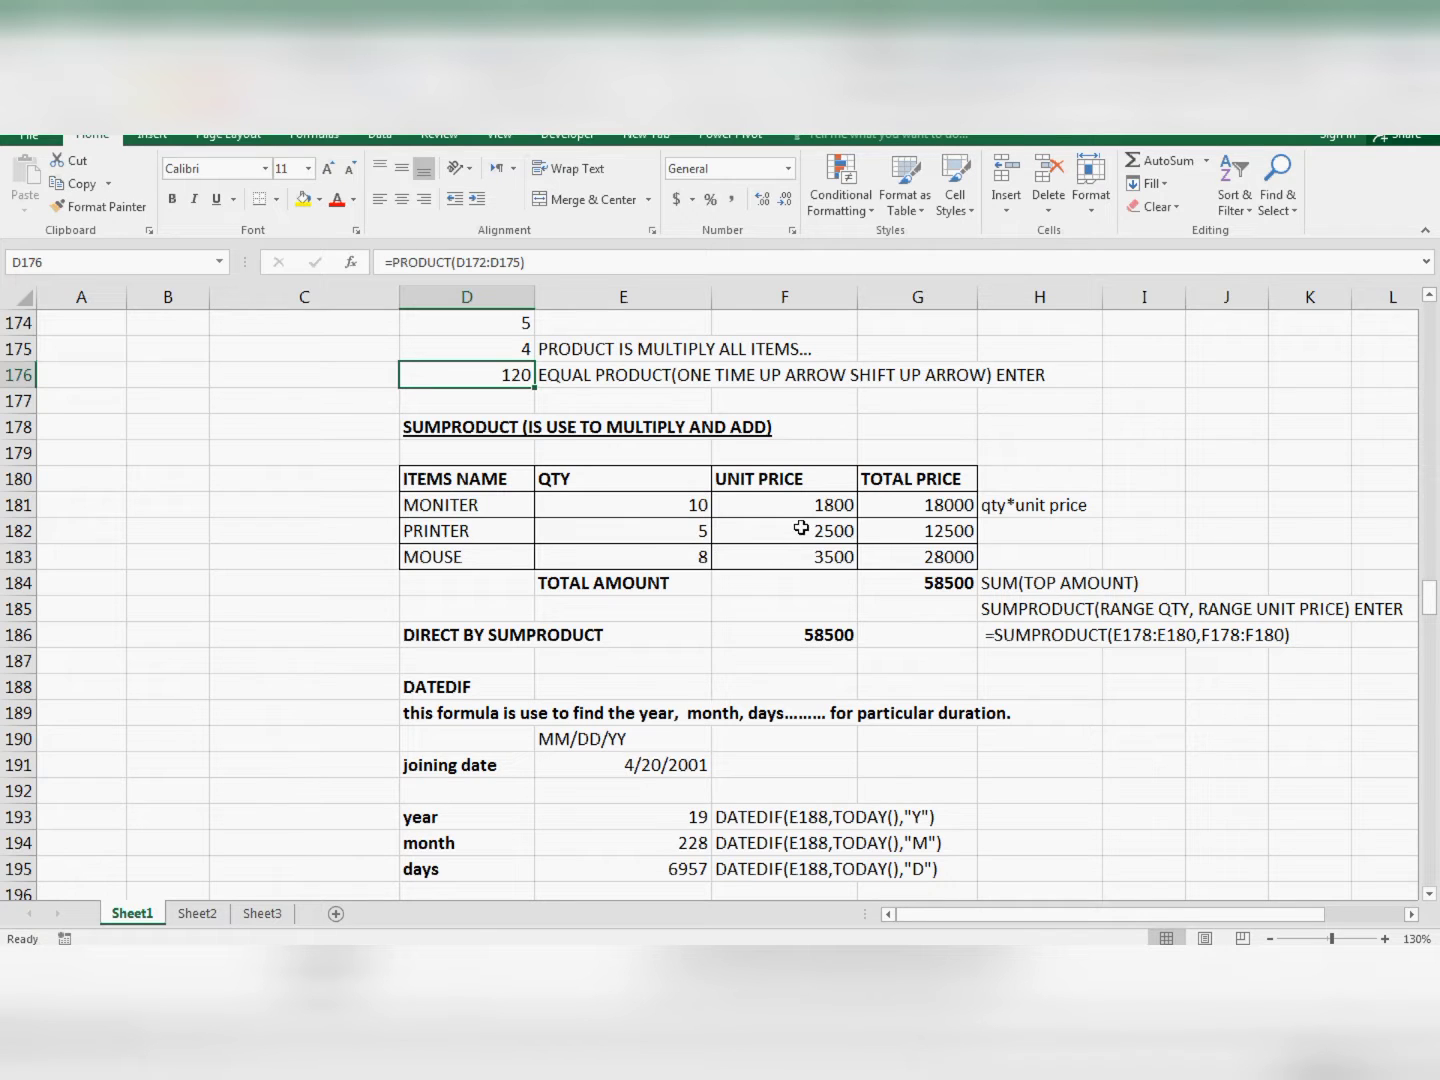
{"action": "left_click", "coordinate": [932, 585]}
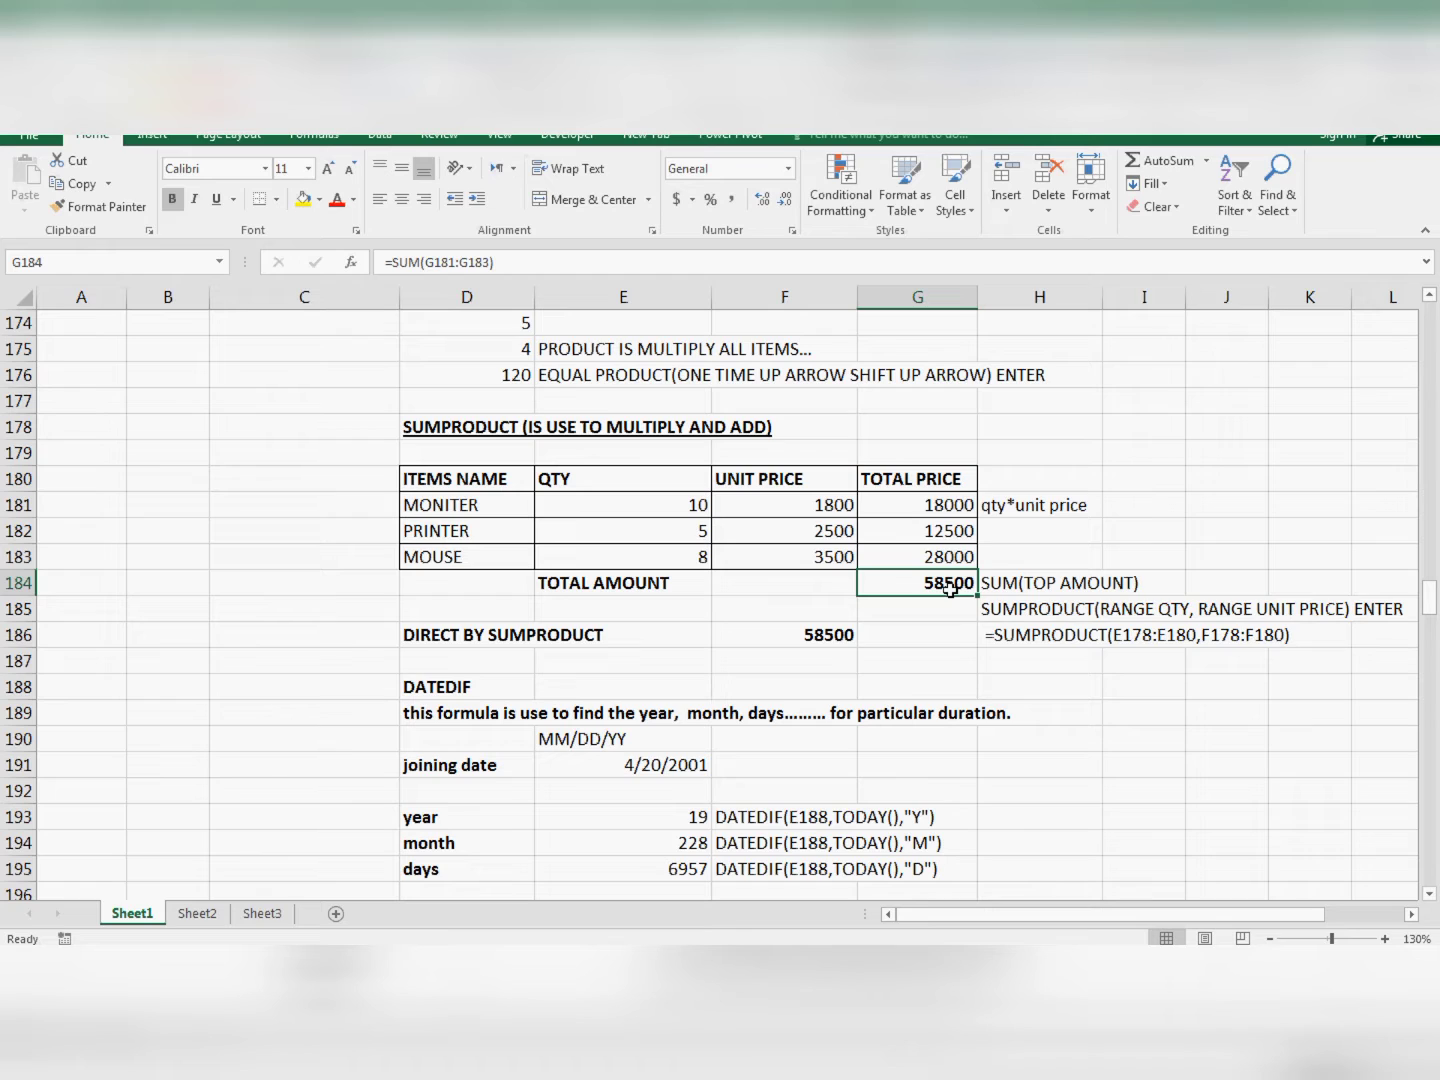
{"action": "key", "text": "Delete"}
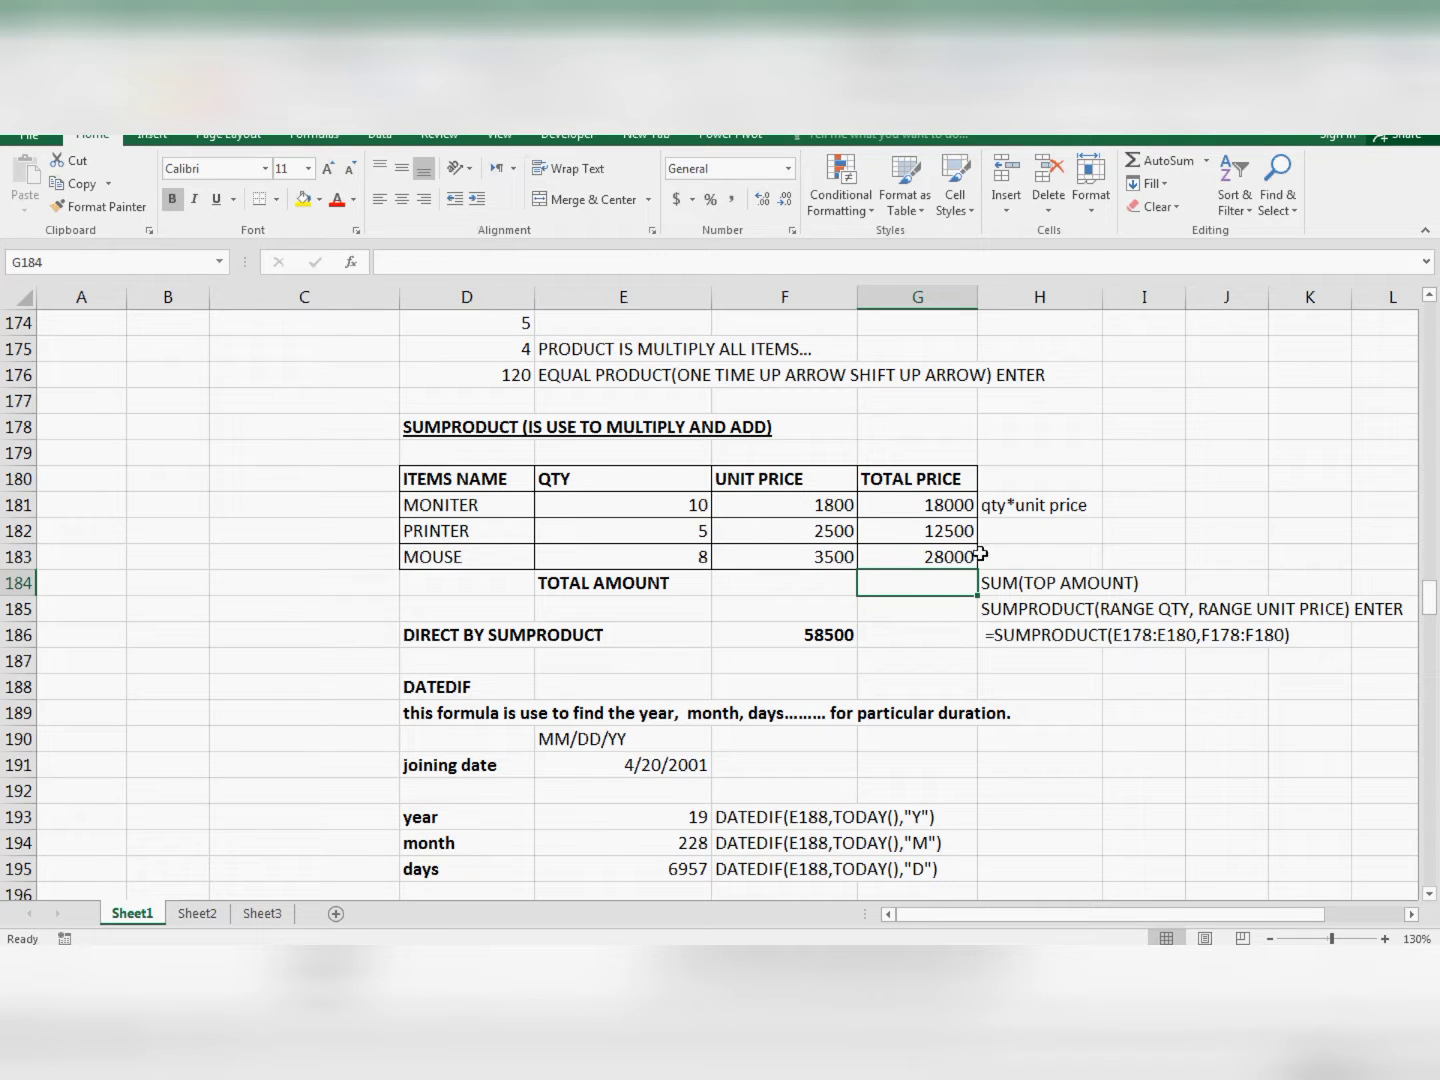
{"action": "left_click_drag", "start_coordinate": [925, 501], "coordinate": [929, 582]}
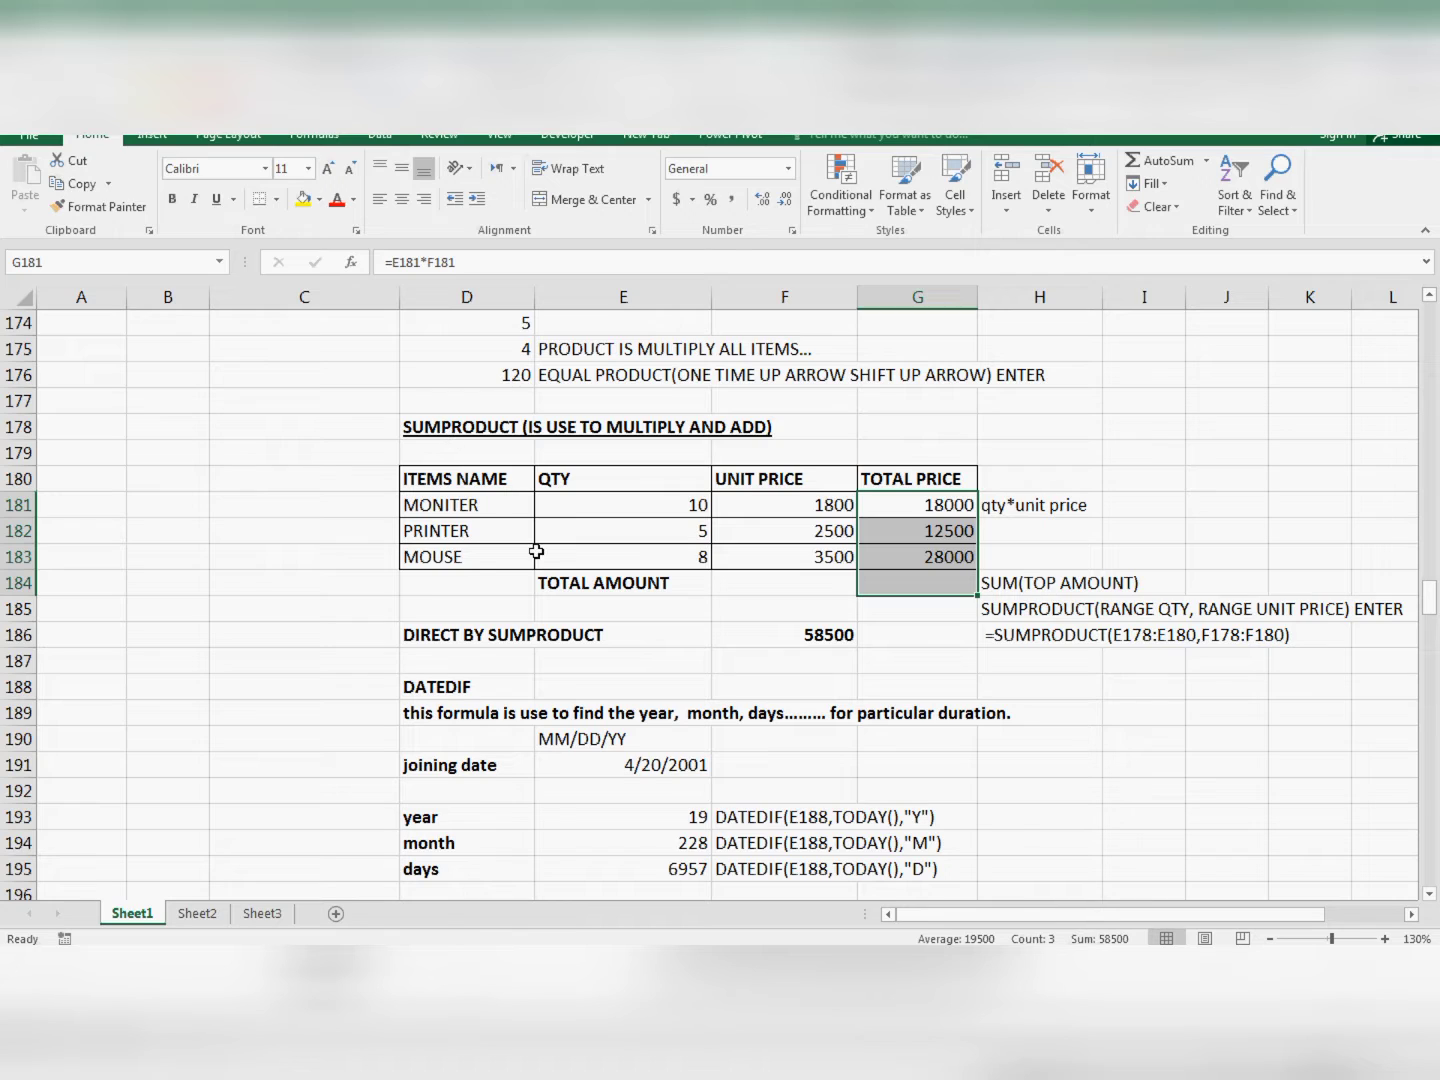
{"action": "key", "text": "Delete"}
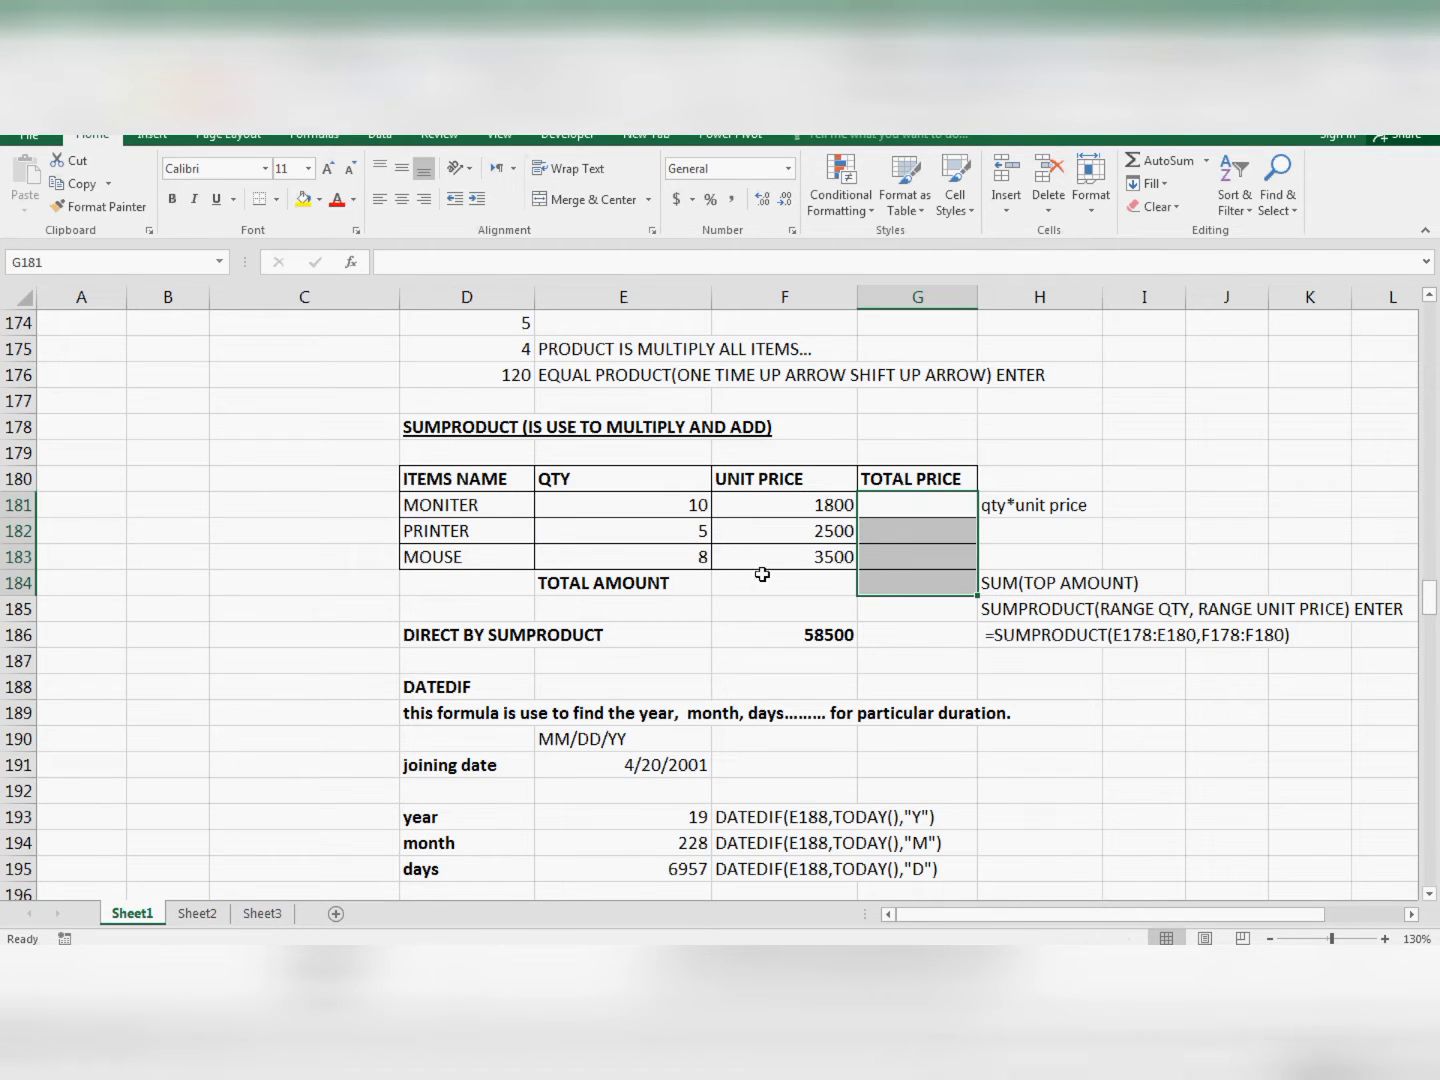
Calculate the MONITER total price in G181 as quantity times unit price with =E181*F181.
{"action": "left_click", "coordinate": [918, 500]}
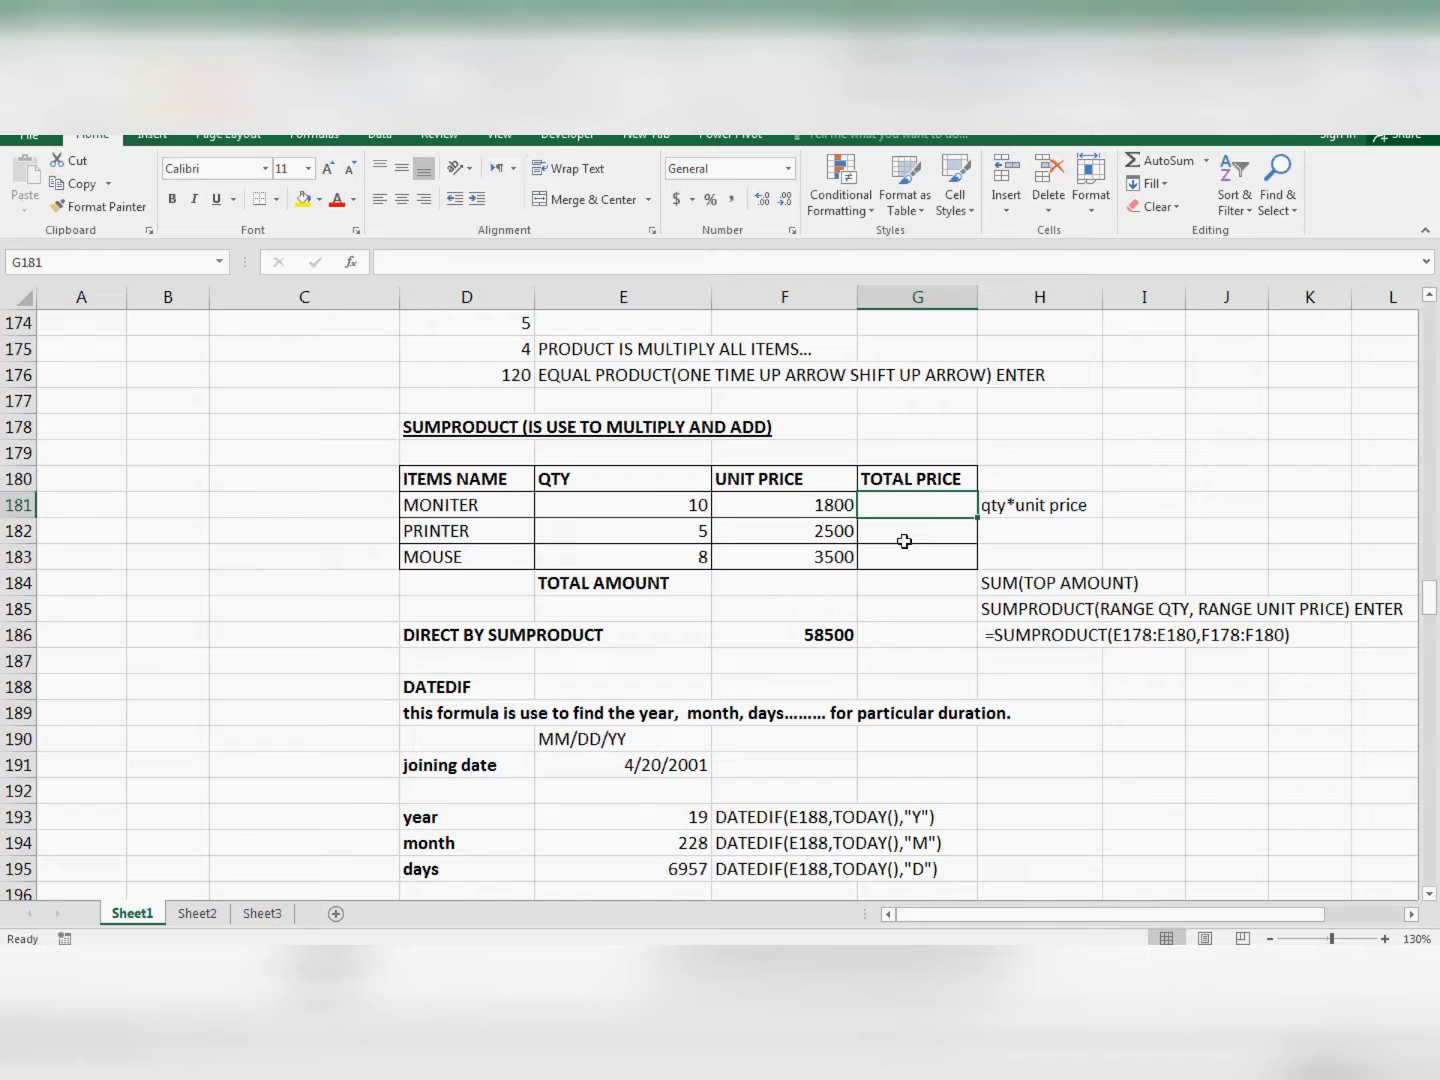
{"action": "type", "text": "="}
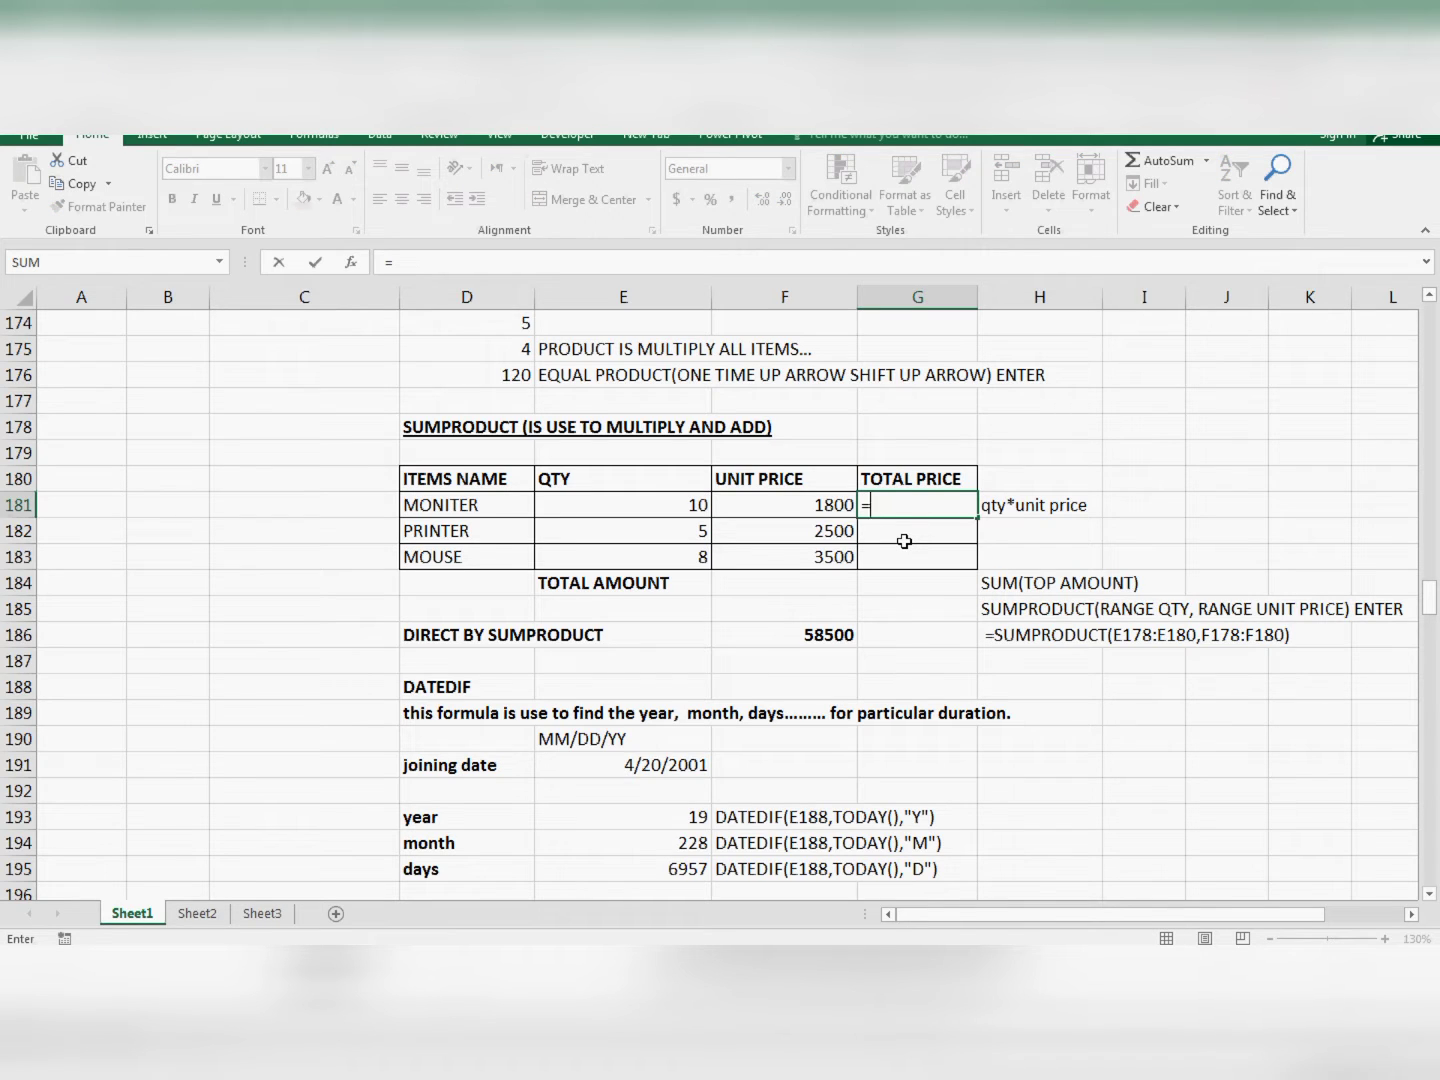
{"action": "key", "text": "Left"}
{"action": "key", "text": "Left"}
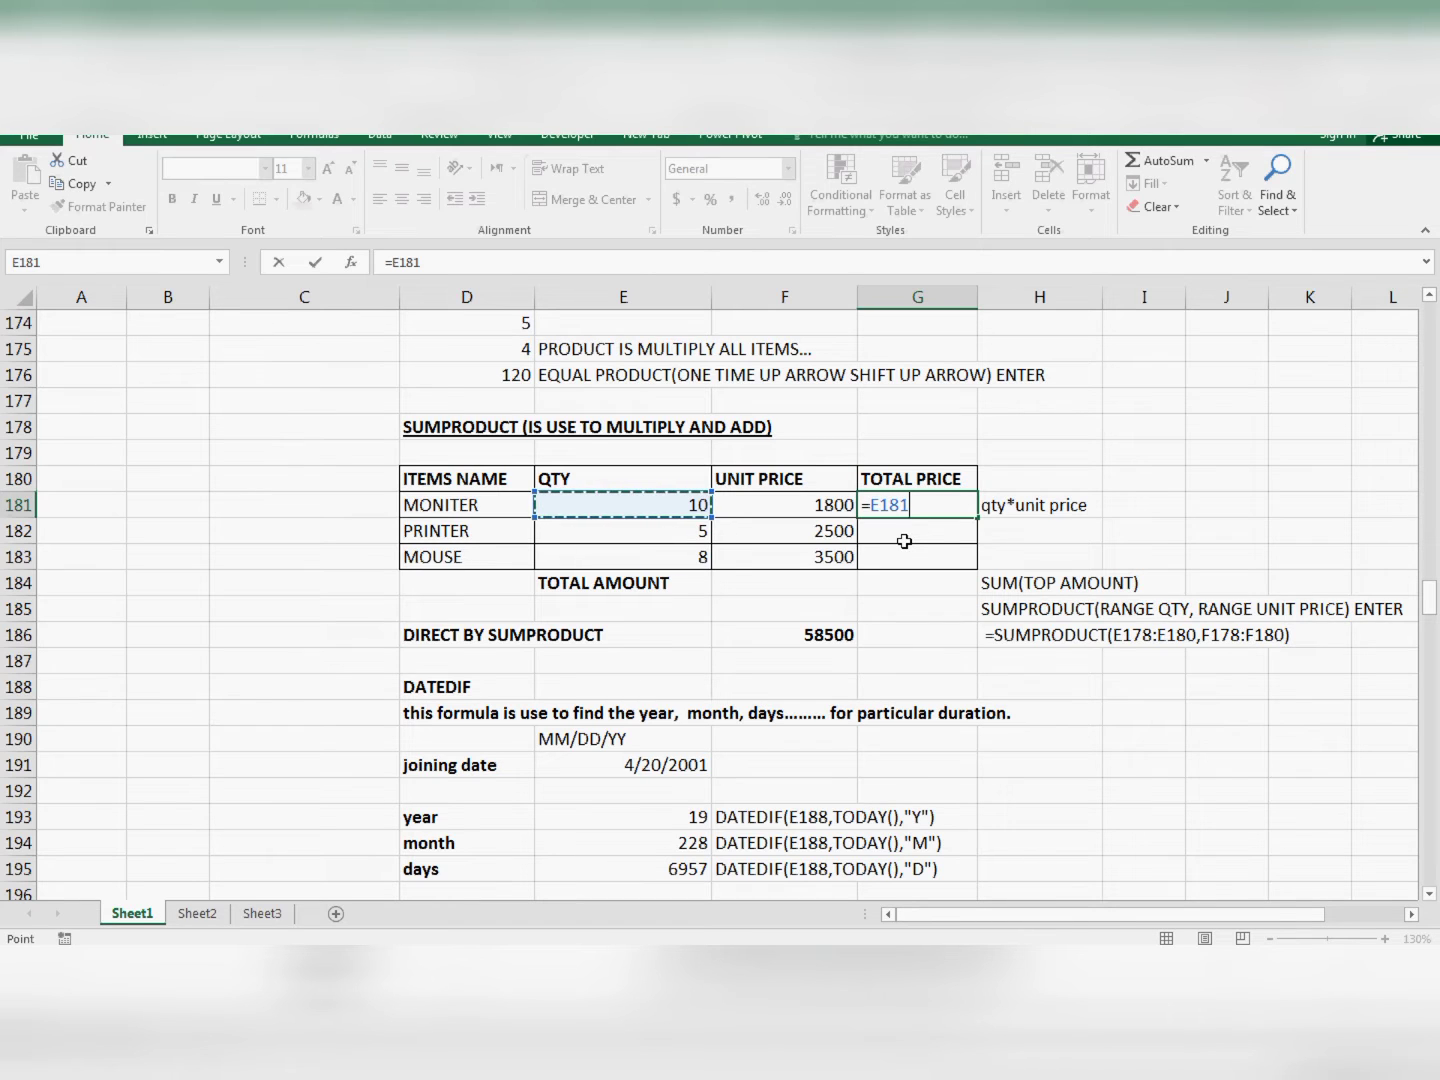
{"action": "type", "text": "*"}
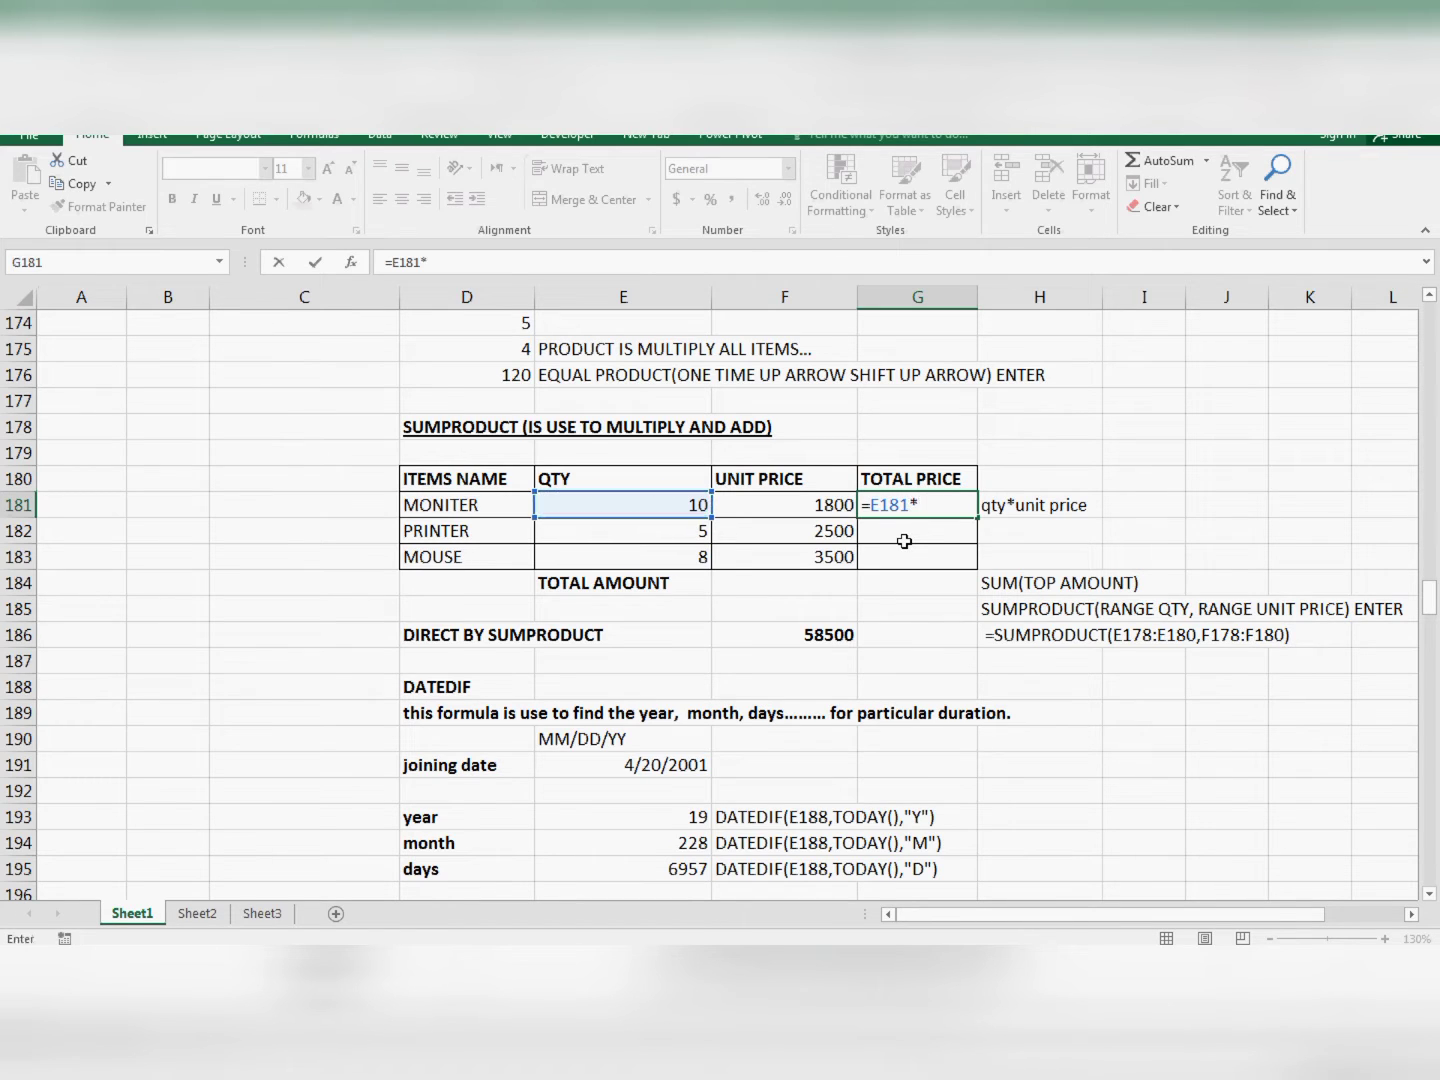
{"action": "key", "text": "Left"}
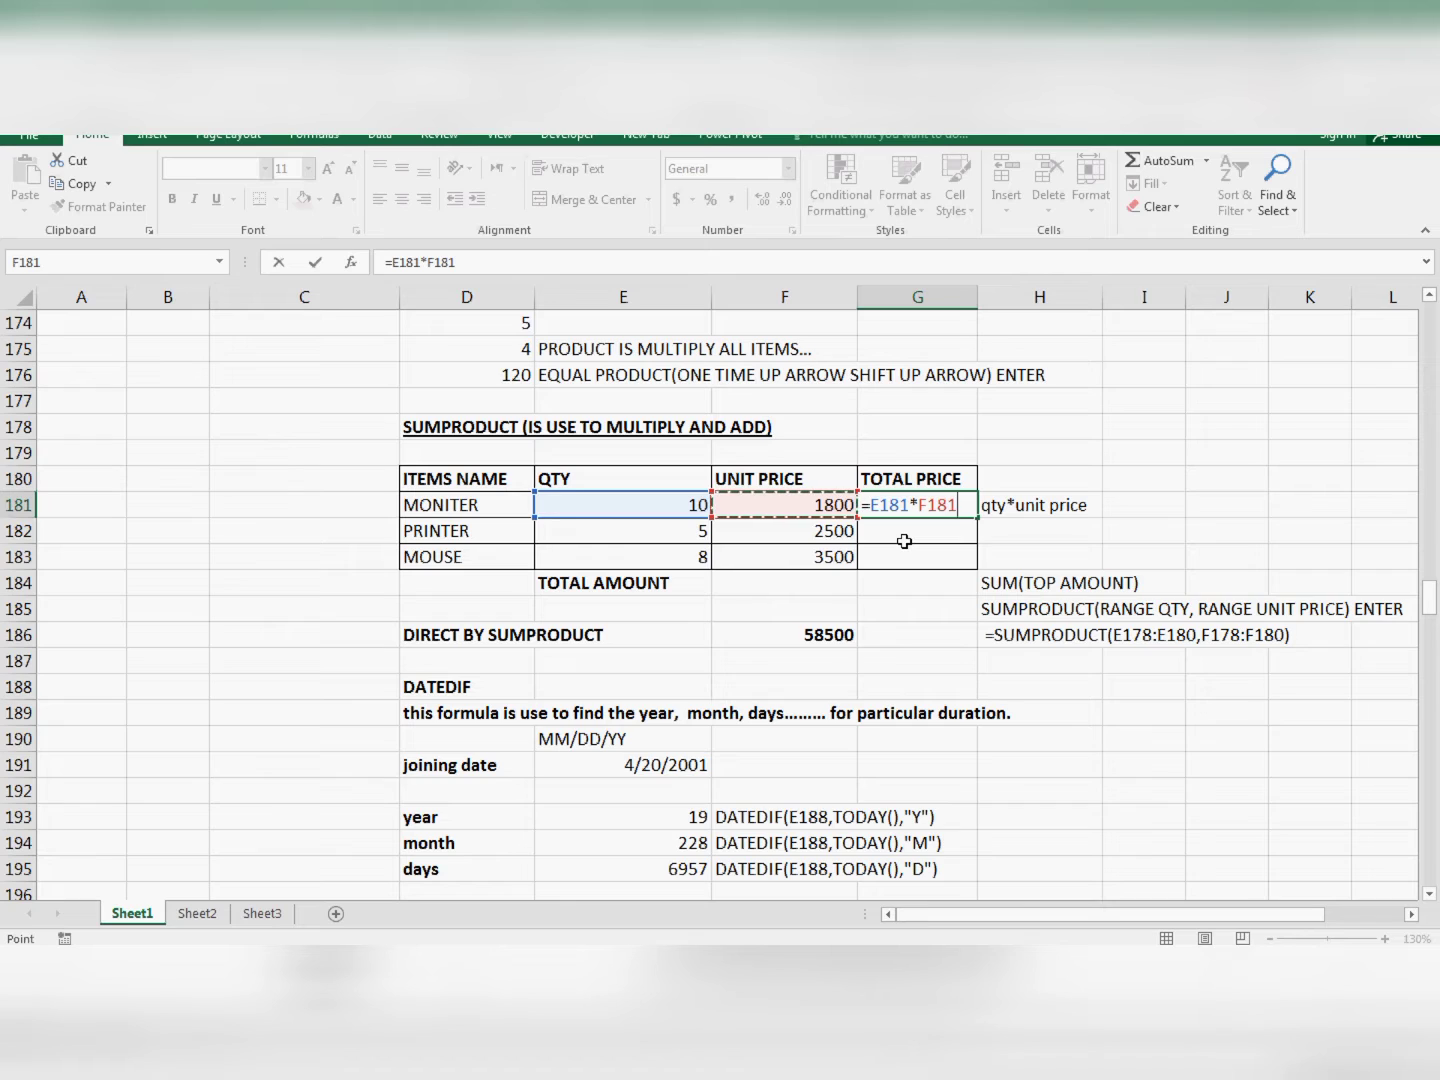
{"action": "key", "text": "Return"}
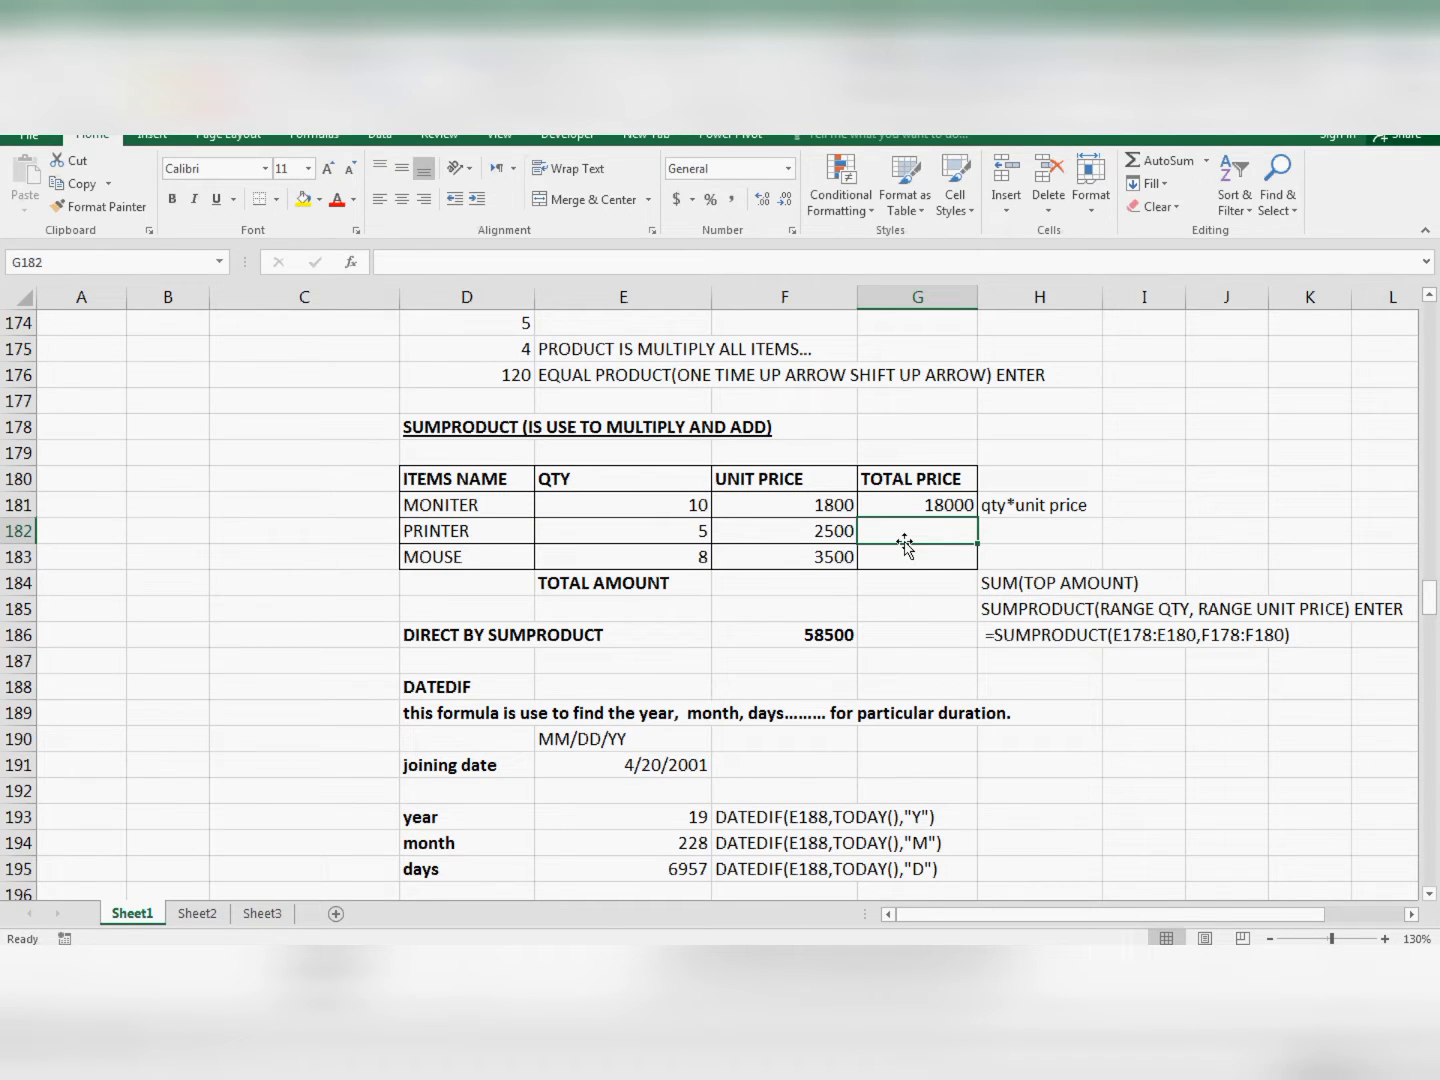
Fill the total price formula from G181 down to G183 for the PRINTER and MOUSE rows.
{"action": "left_click", "coordinate": [955, 506]}
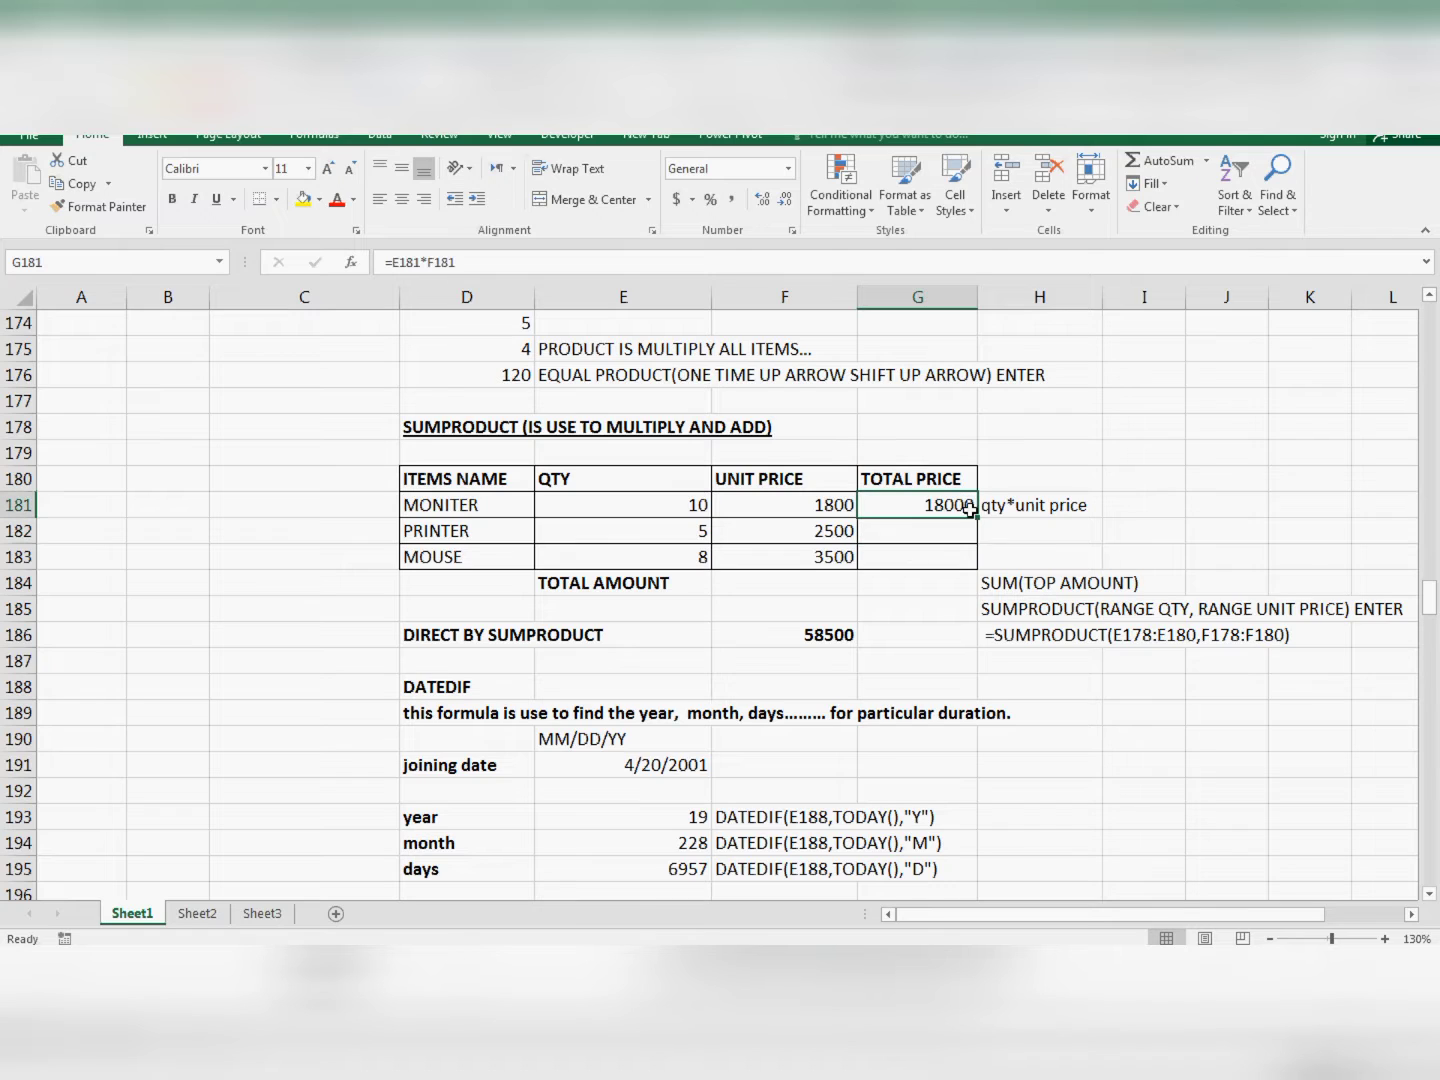
{"action": "left_click_drag", "start_coordinate": [979, 515], "coordinate": [990, 572]}
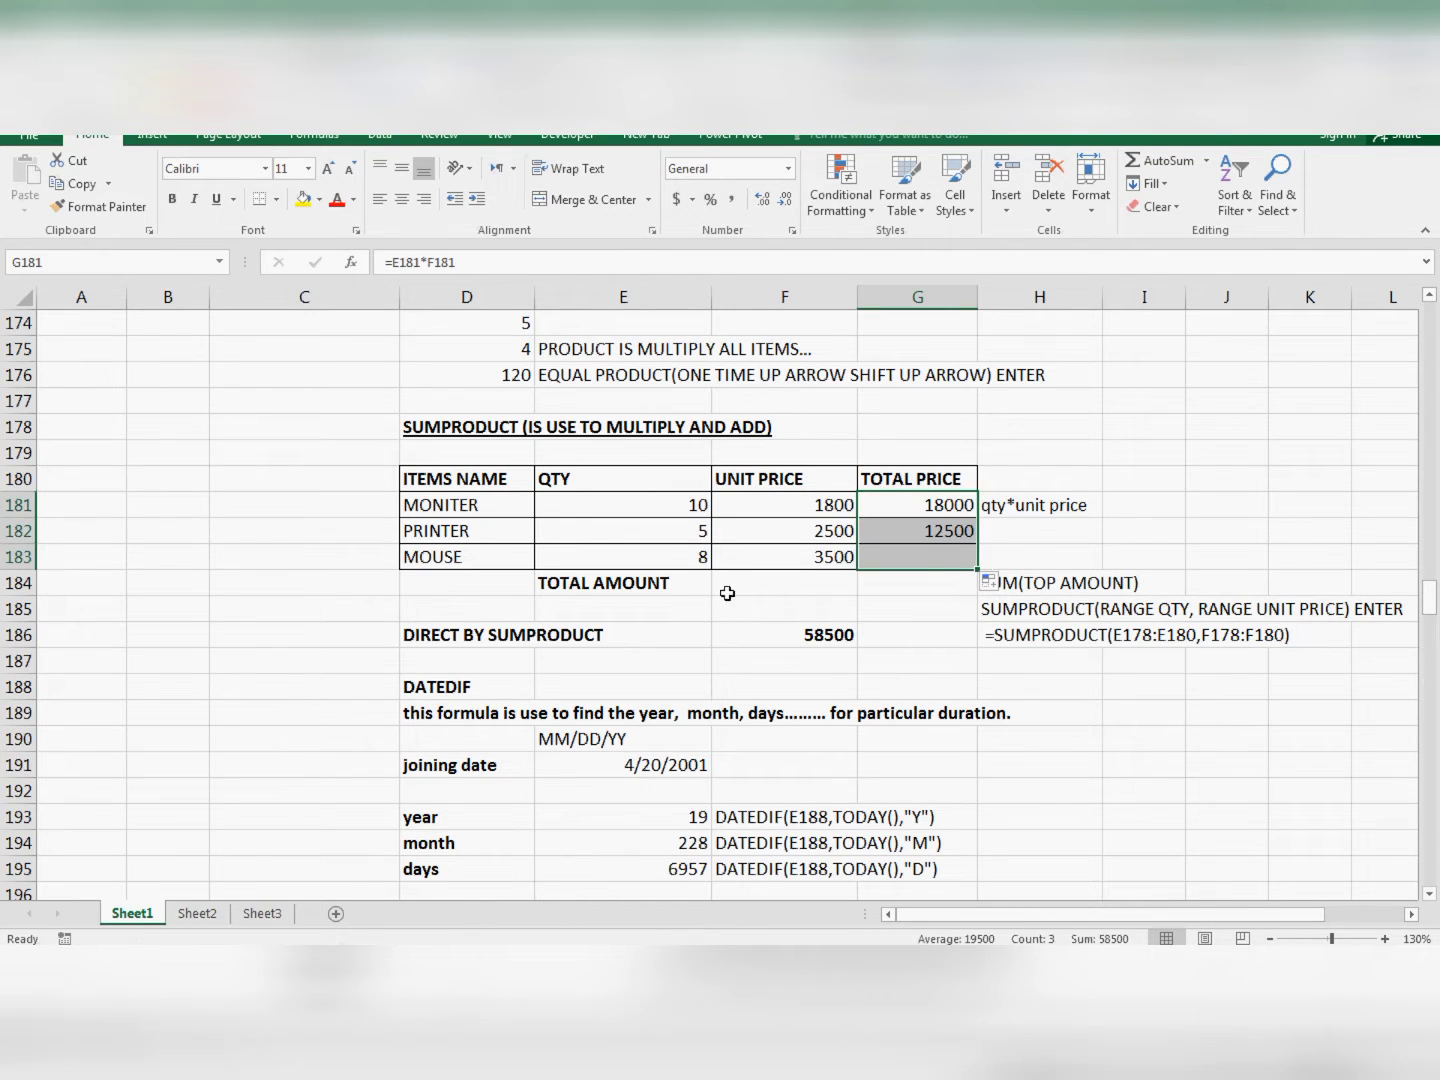
{"action": "left_click", "coordinate": [707, 533]}
{"action": "left_click", "coordinate": [812, 532]}
{"action": "left_click", "coordinate": [907, 554]}
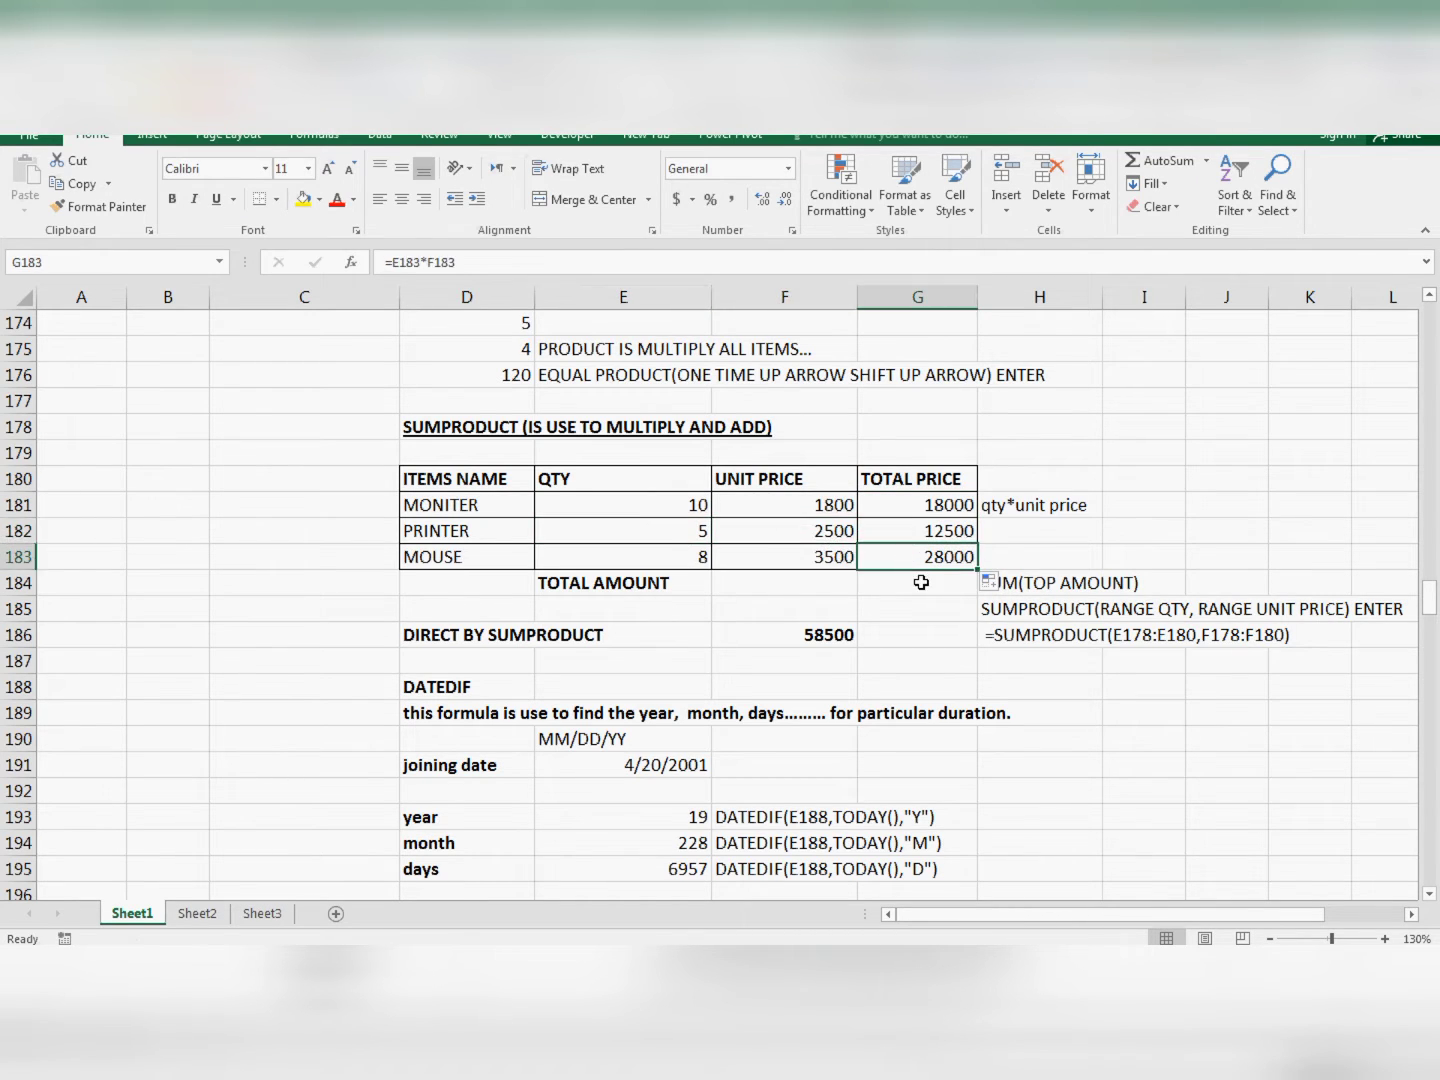
Total the three item prices in the TOTAL AMOUNT cell G184 with =SUM(G181:G183).
{"action": "left_click", "coordinate": [922, 581]}
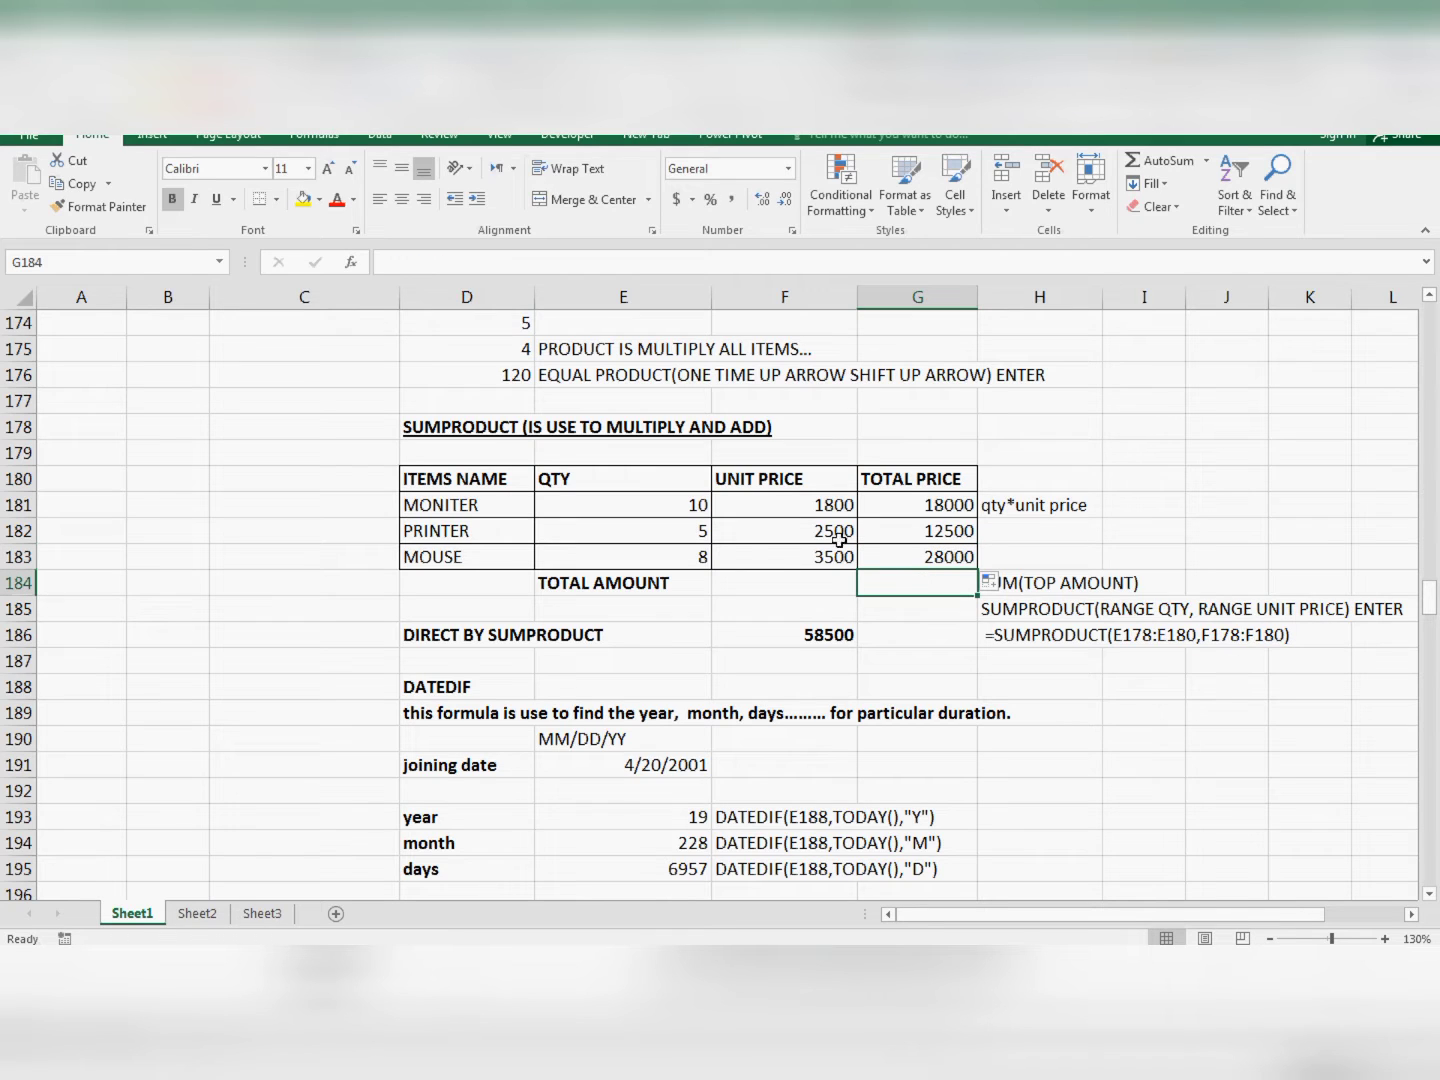
{"action": "left_click", "coordinate": [706, 512]}
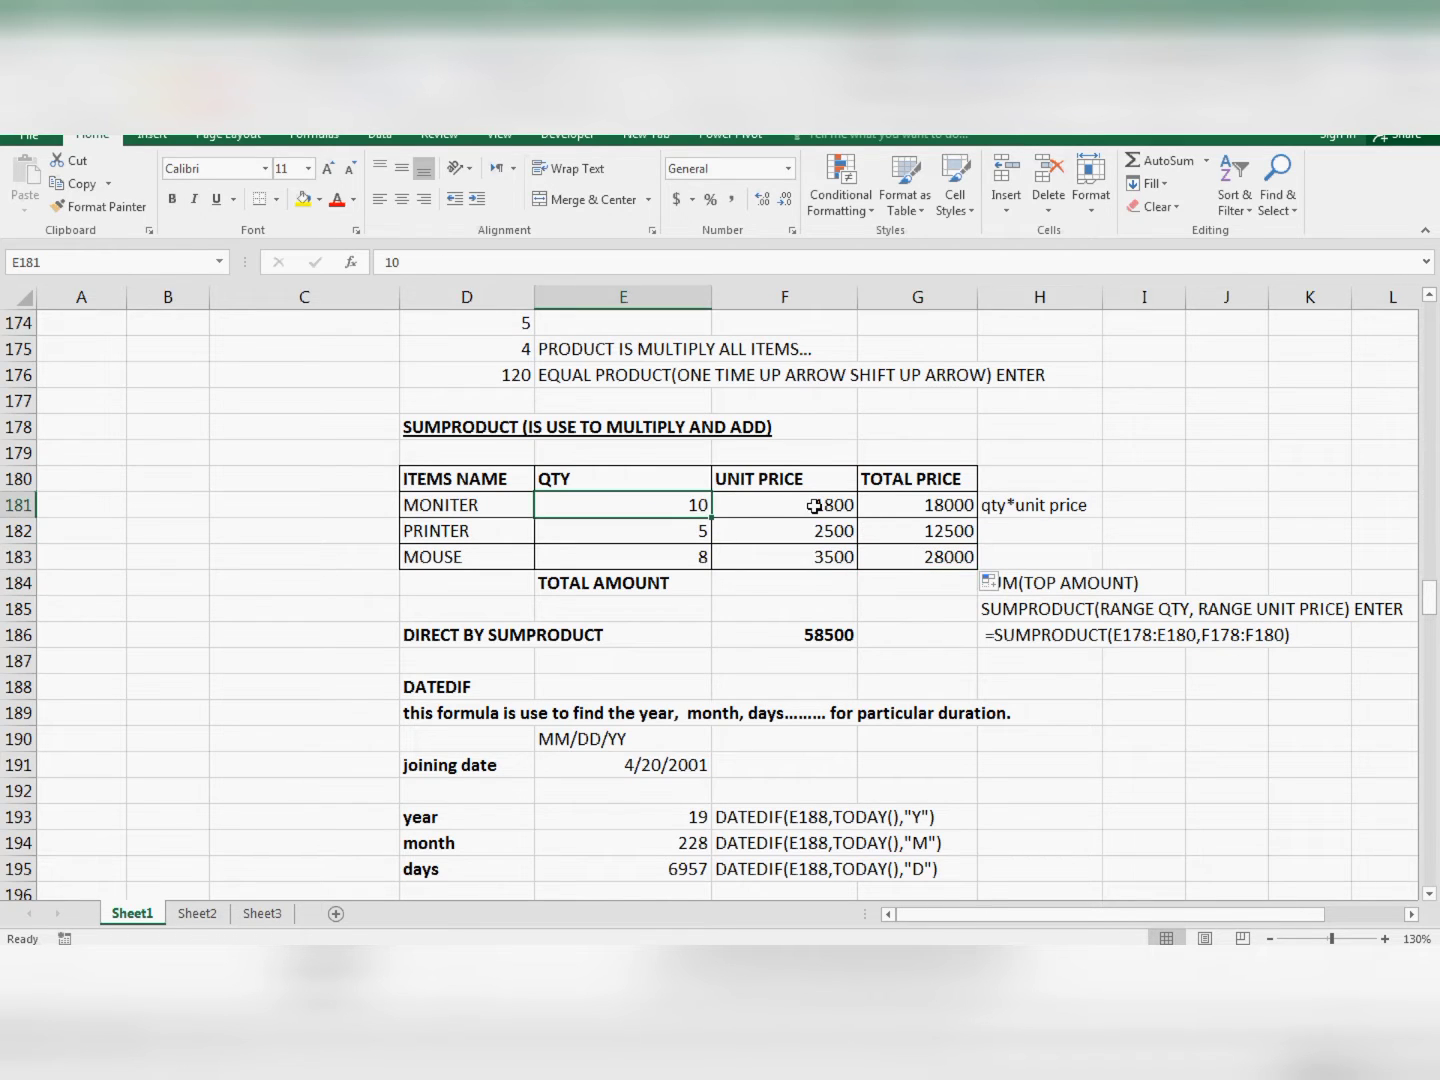
{"action": "left_click", "coordinate": [915, 506]}
{"action": "left_click", "coordinate": [912, 532]}
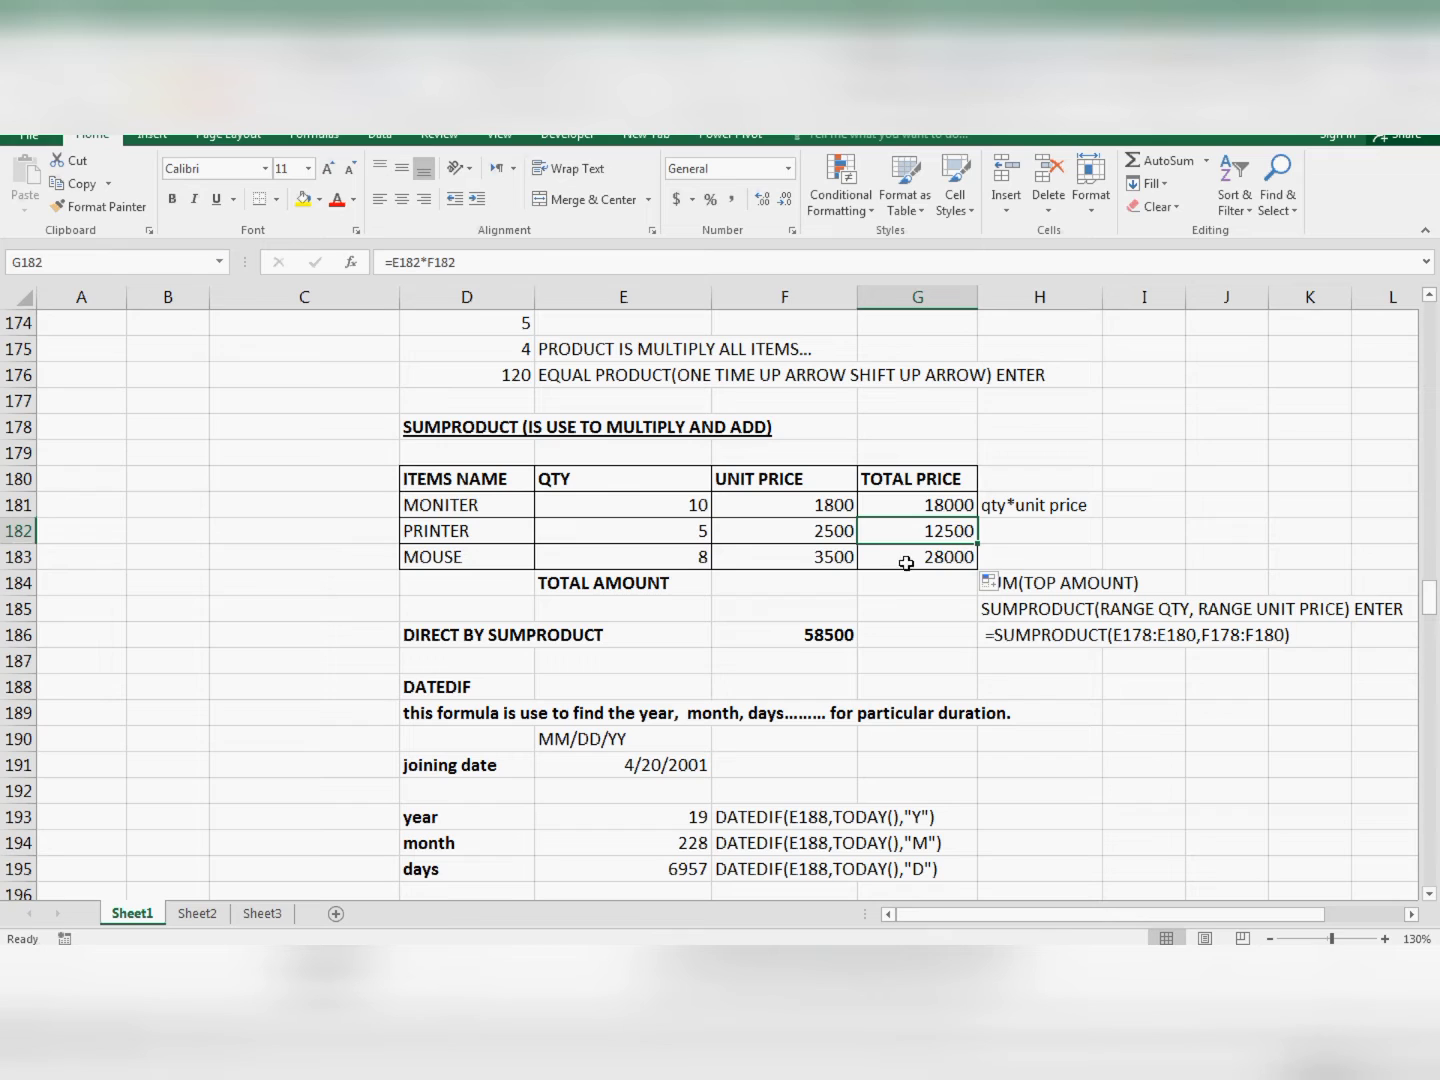
{"action": "left_click", "coordinate": [911, 581]}
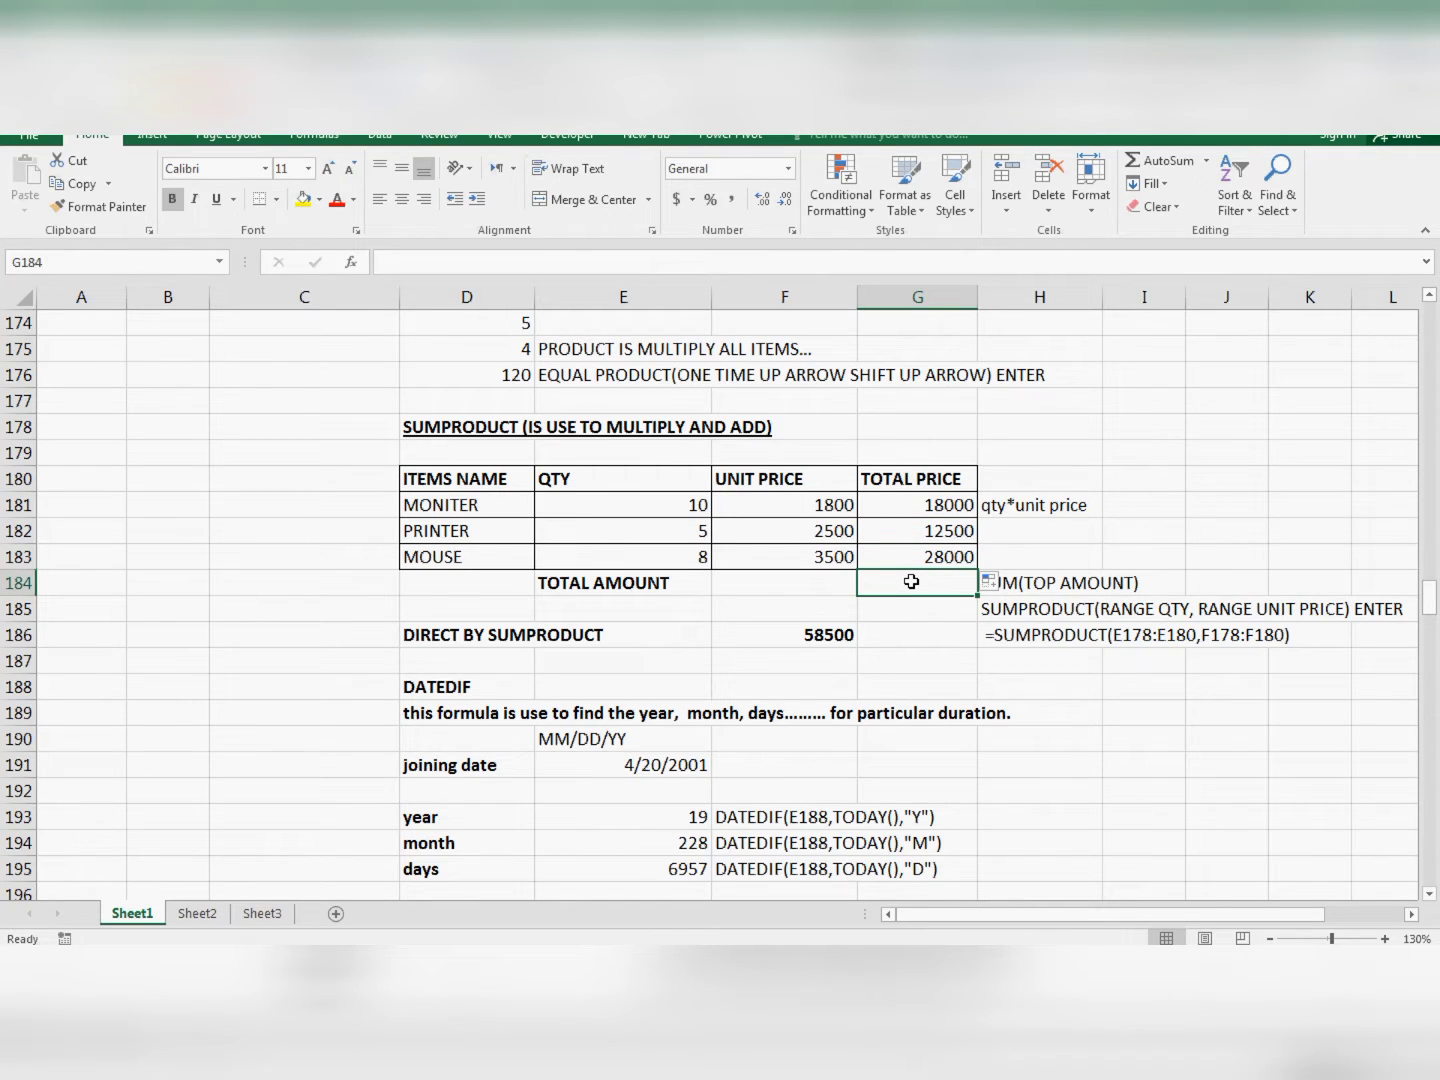
{"action": "key", "text": "alt+equal"}
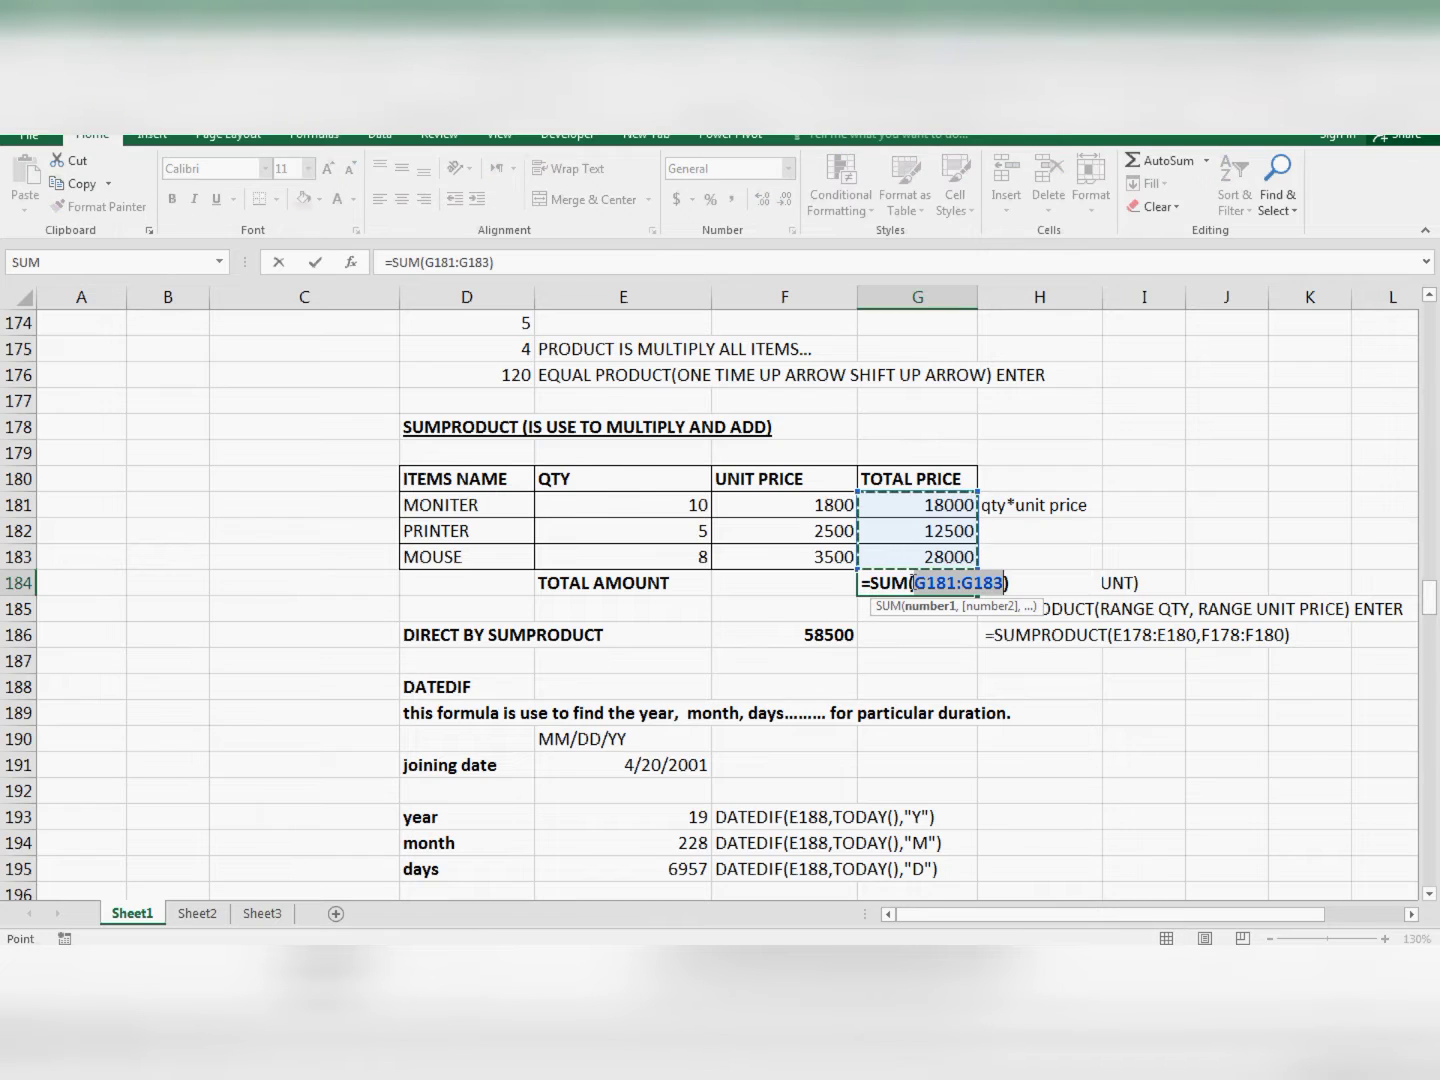
{"action": "key", "text": "Return"}
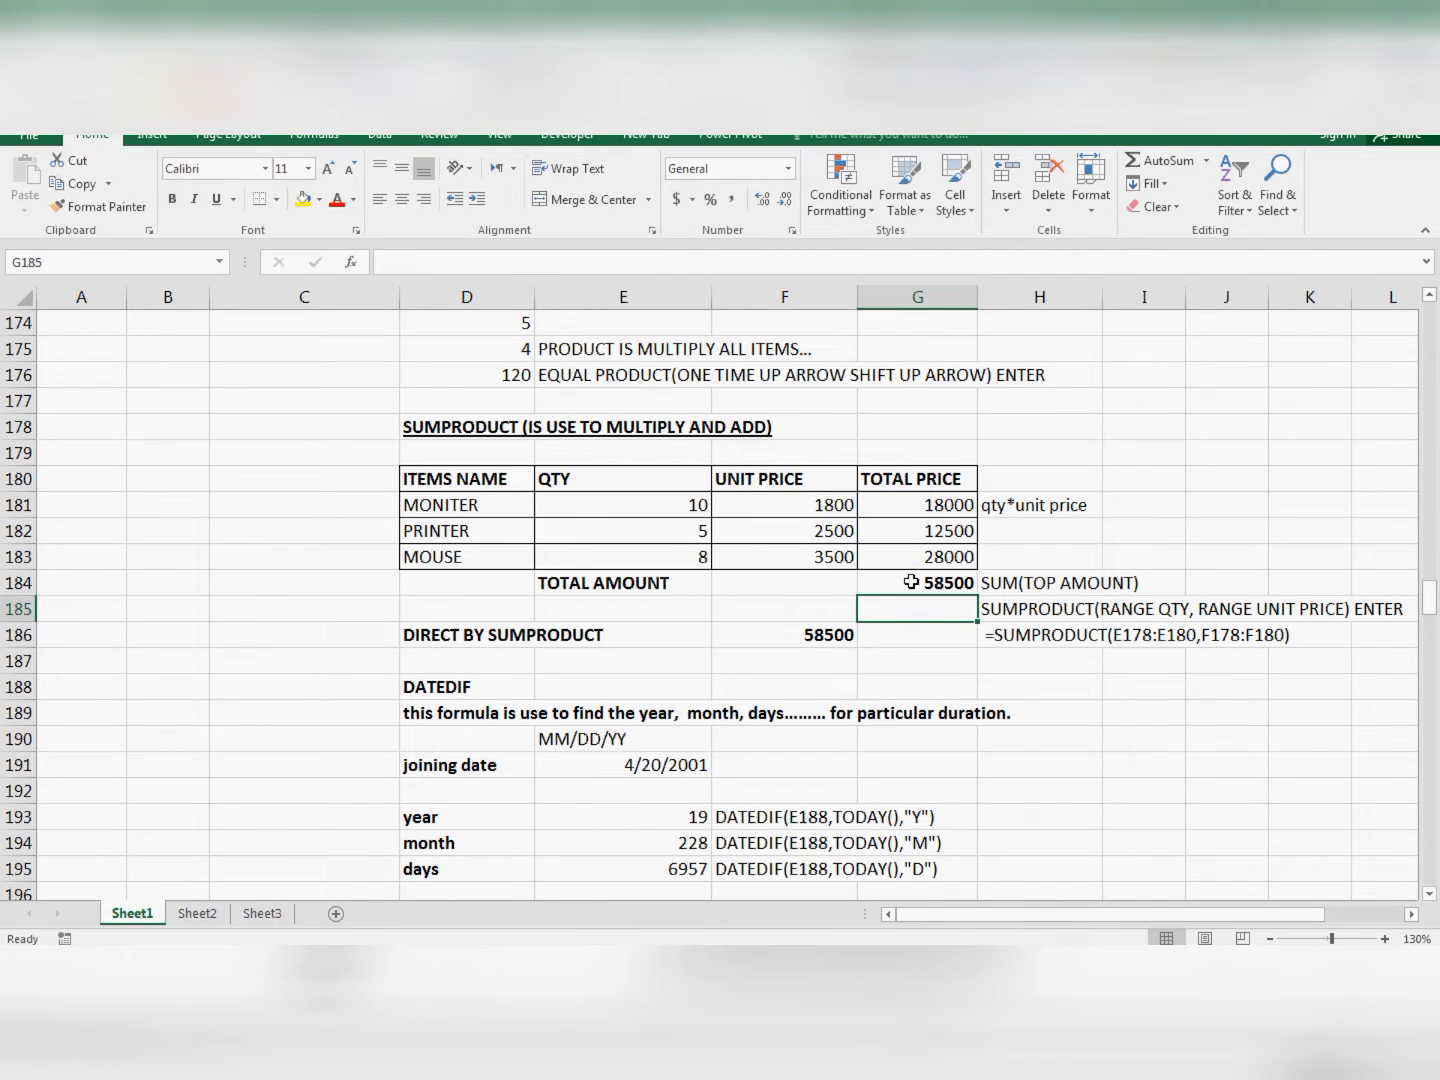
Examine how MONITER's quantity and unit price, the item total prices and the total amount in G184 relate.
{"action": "left_click", "coordinate": [820, 510]}
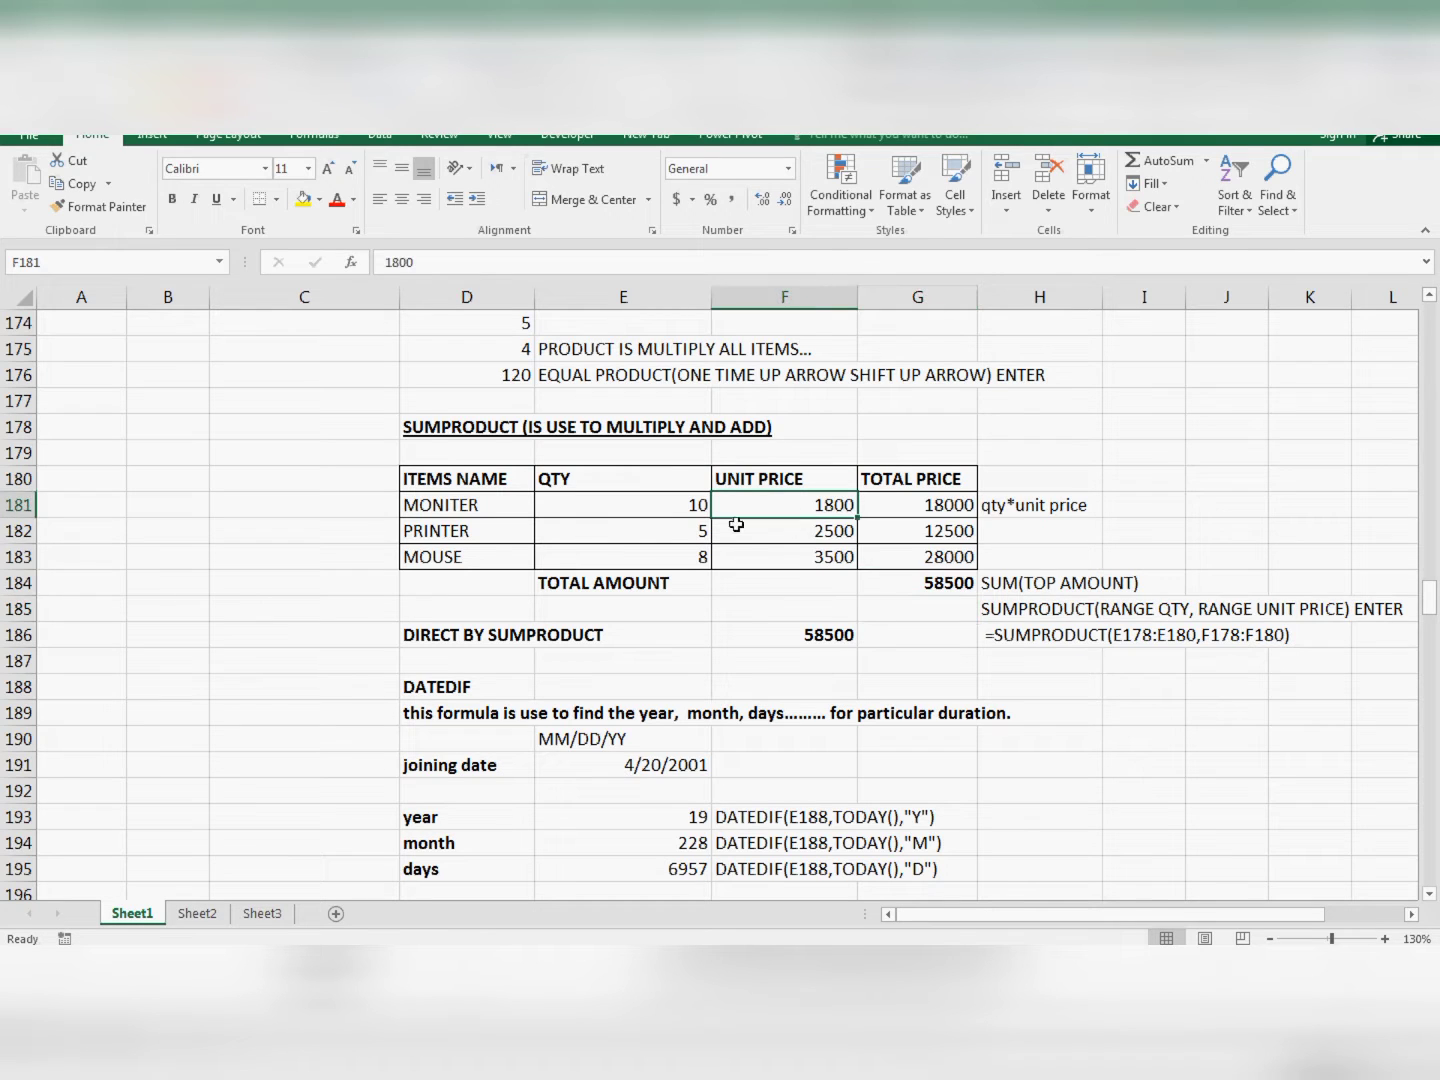
{"action": "left_click", "coordinate": [668, 508]}
{"action": "left_click", "coordinate": [922, 507]}
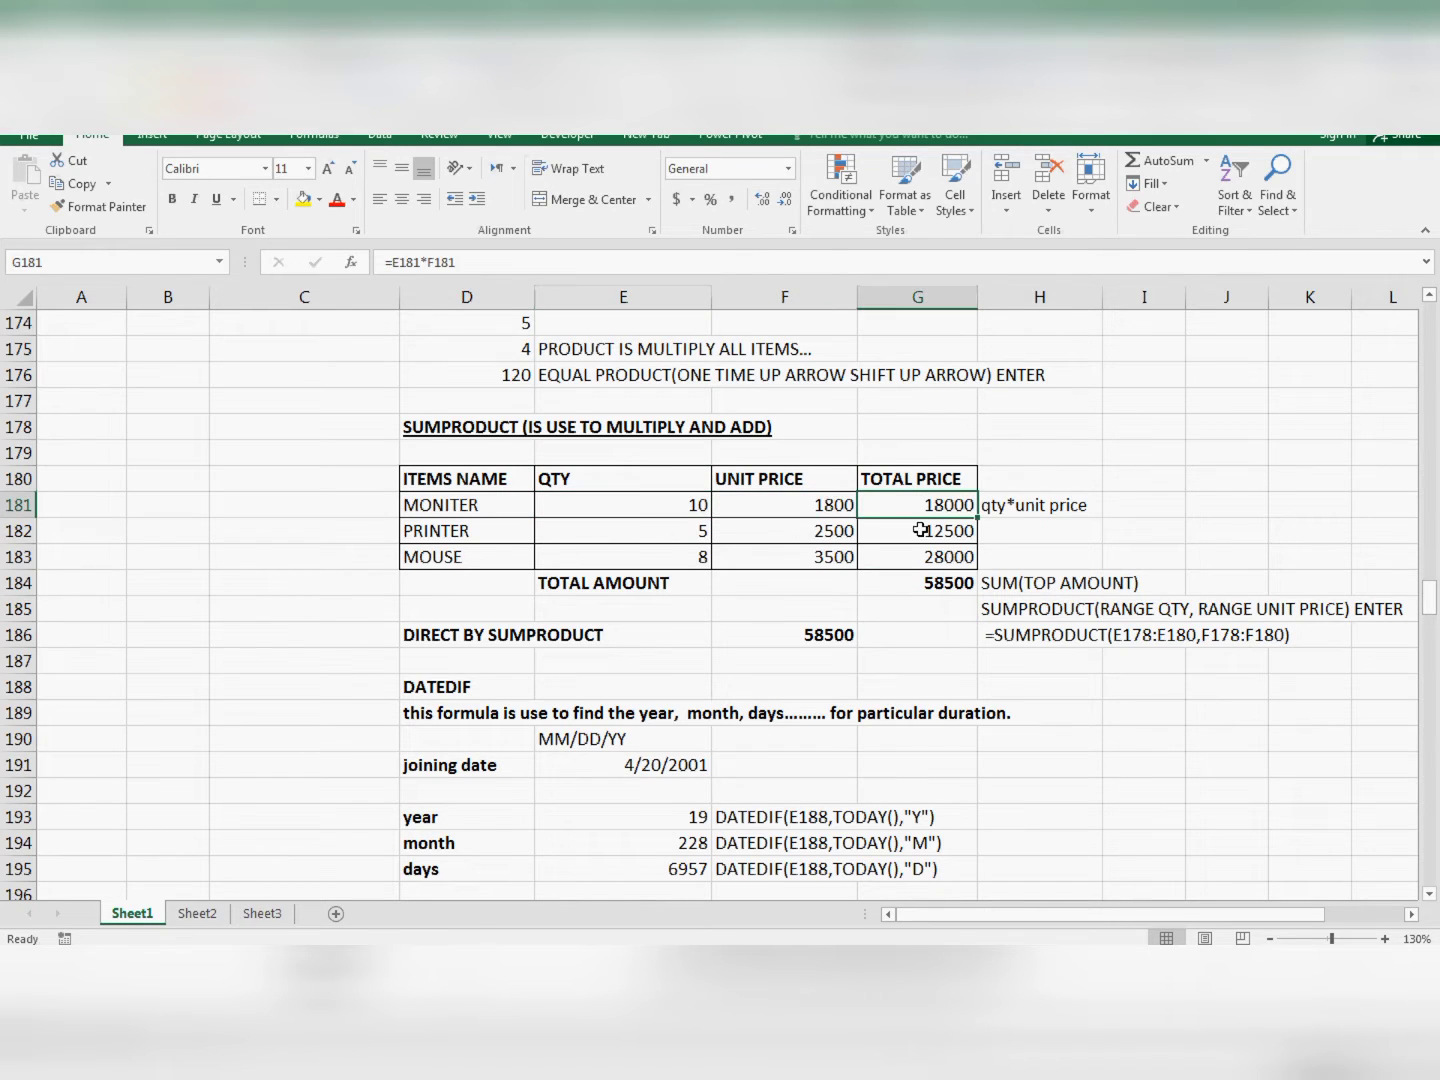
{"action": "left_click", "coordinate": [920, 530]}
{"action": "left_click", "coordinate": [919, 553]}
{"action": "left_click", "coordinate": [917, 523]}
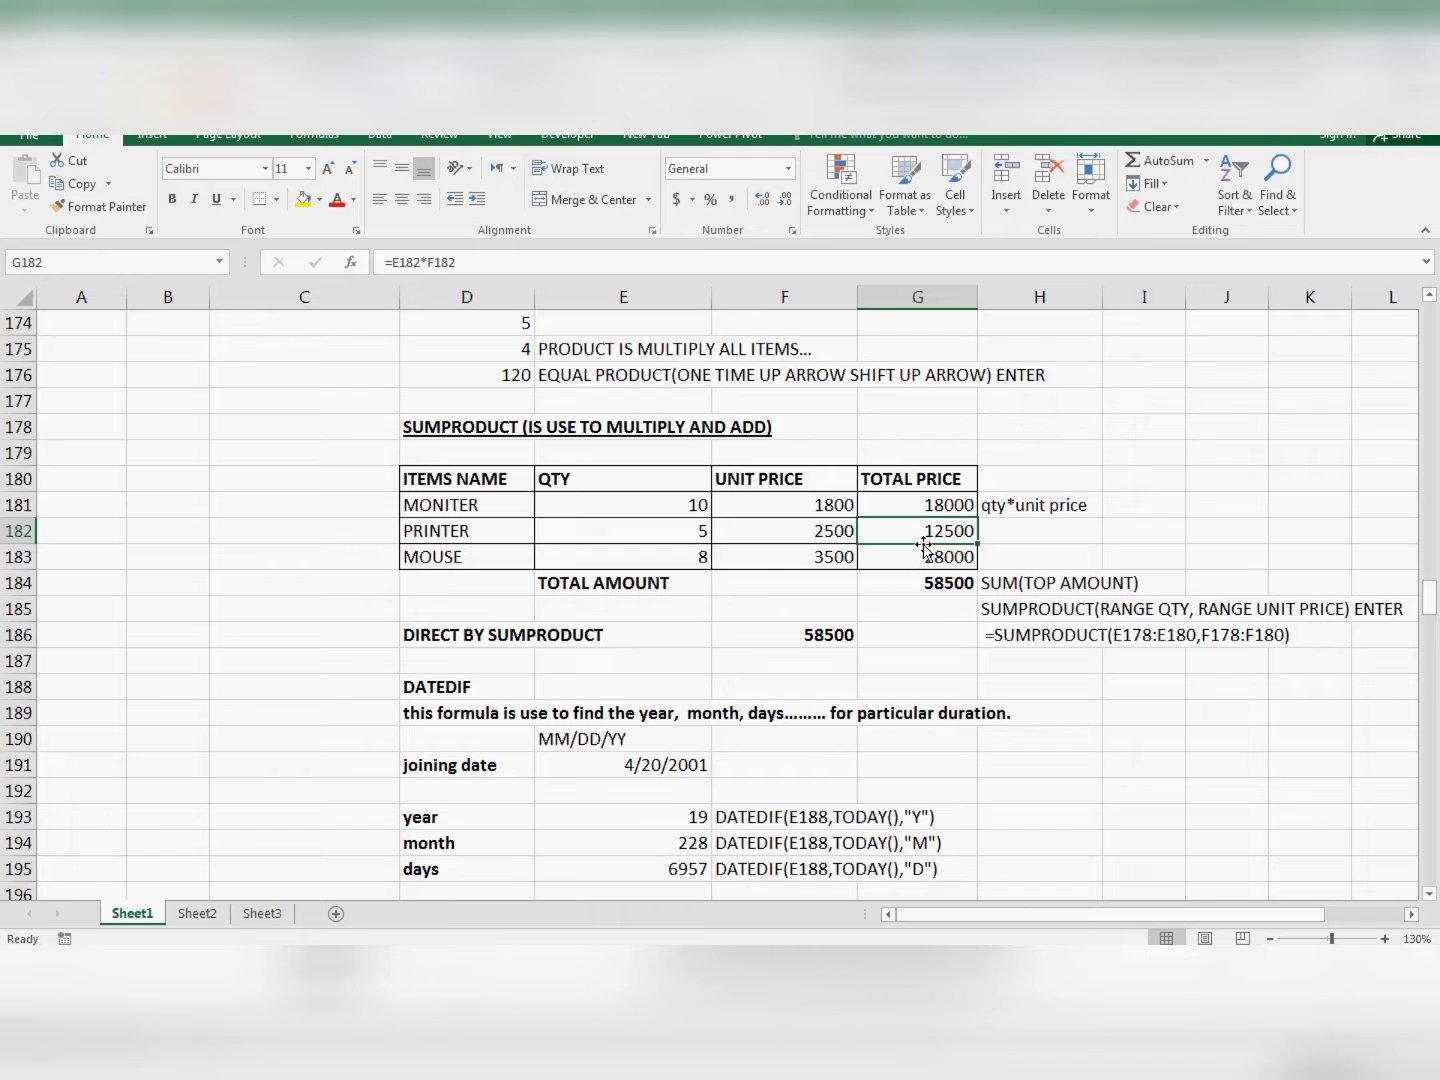
{"action": "left_click", "coordinate": [920, 504]}
{"action": "left_click", "coordinate": [913, 533]}
{"action": "left_click", "coordinate": [913, 558]}
{"action": "left_click", "coordinate": [906, 586]}
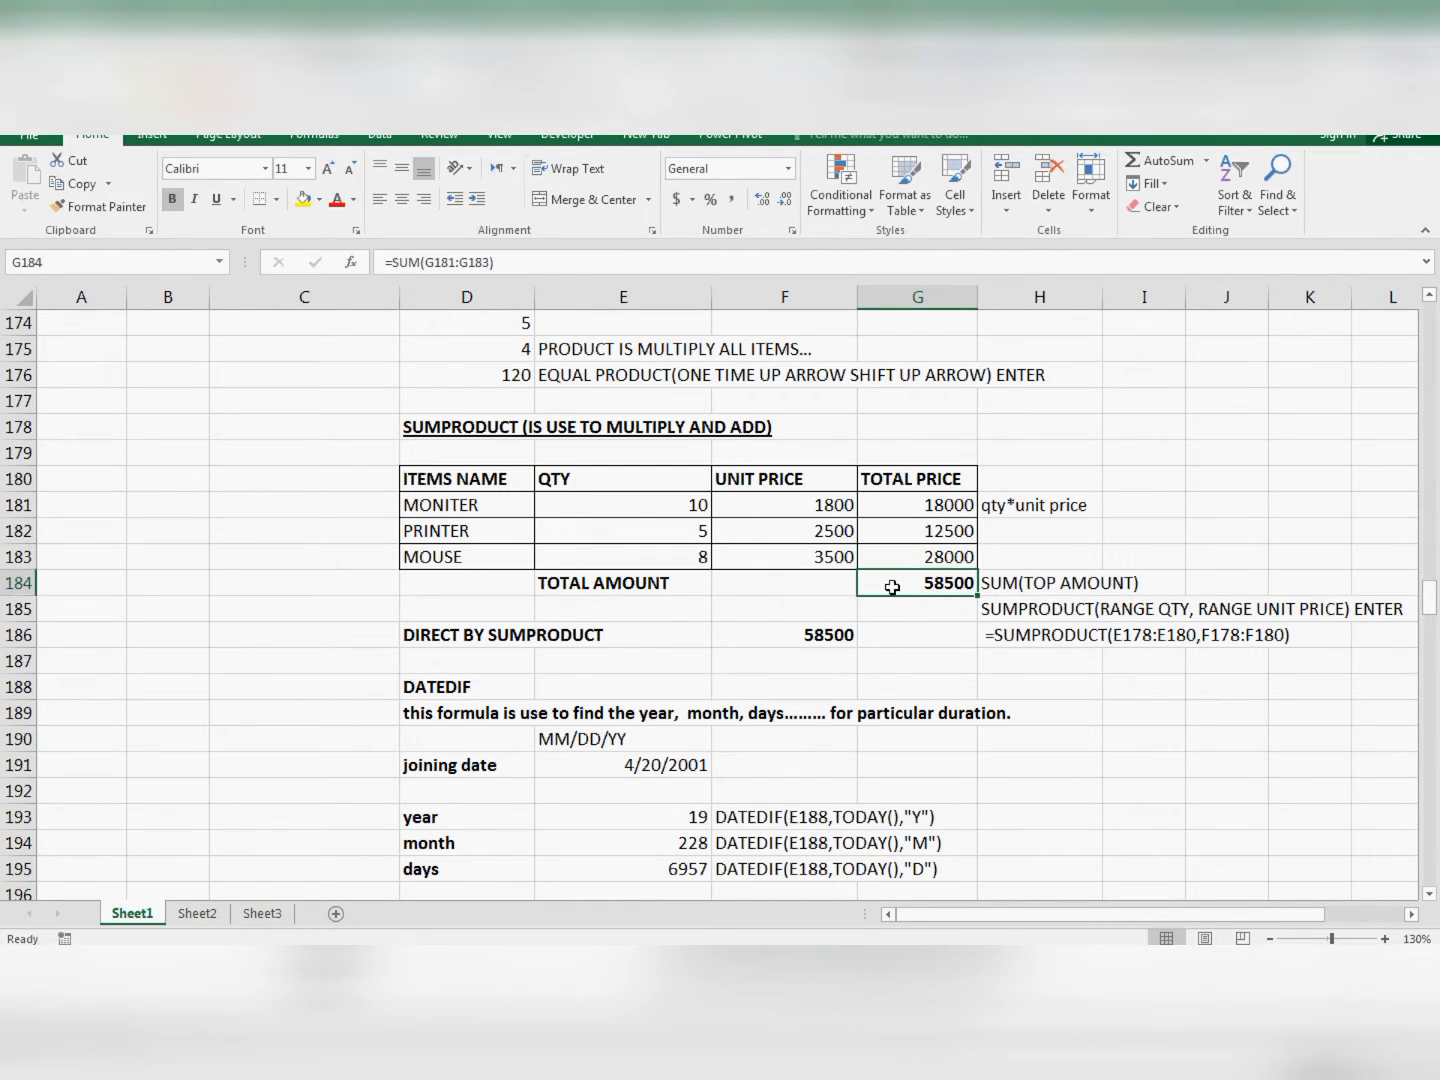
Replace the DIRECT BY SUMPRODUCT result in F186 with =SUMPRODUCT(E180:E183,F180:F183), using the QTY and UNIT PRICE ranges.
{"action": "left_click", "coordinate": [830, 638]}
{"action": "key", "text": "Delete"}
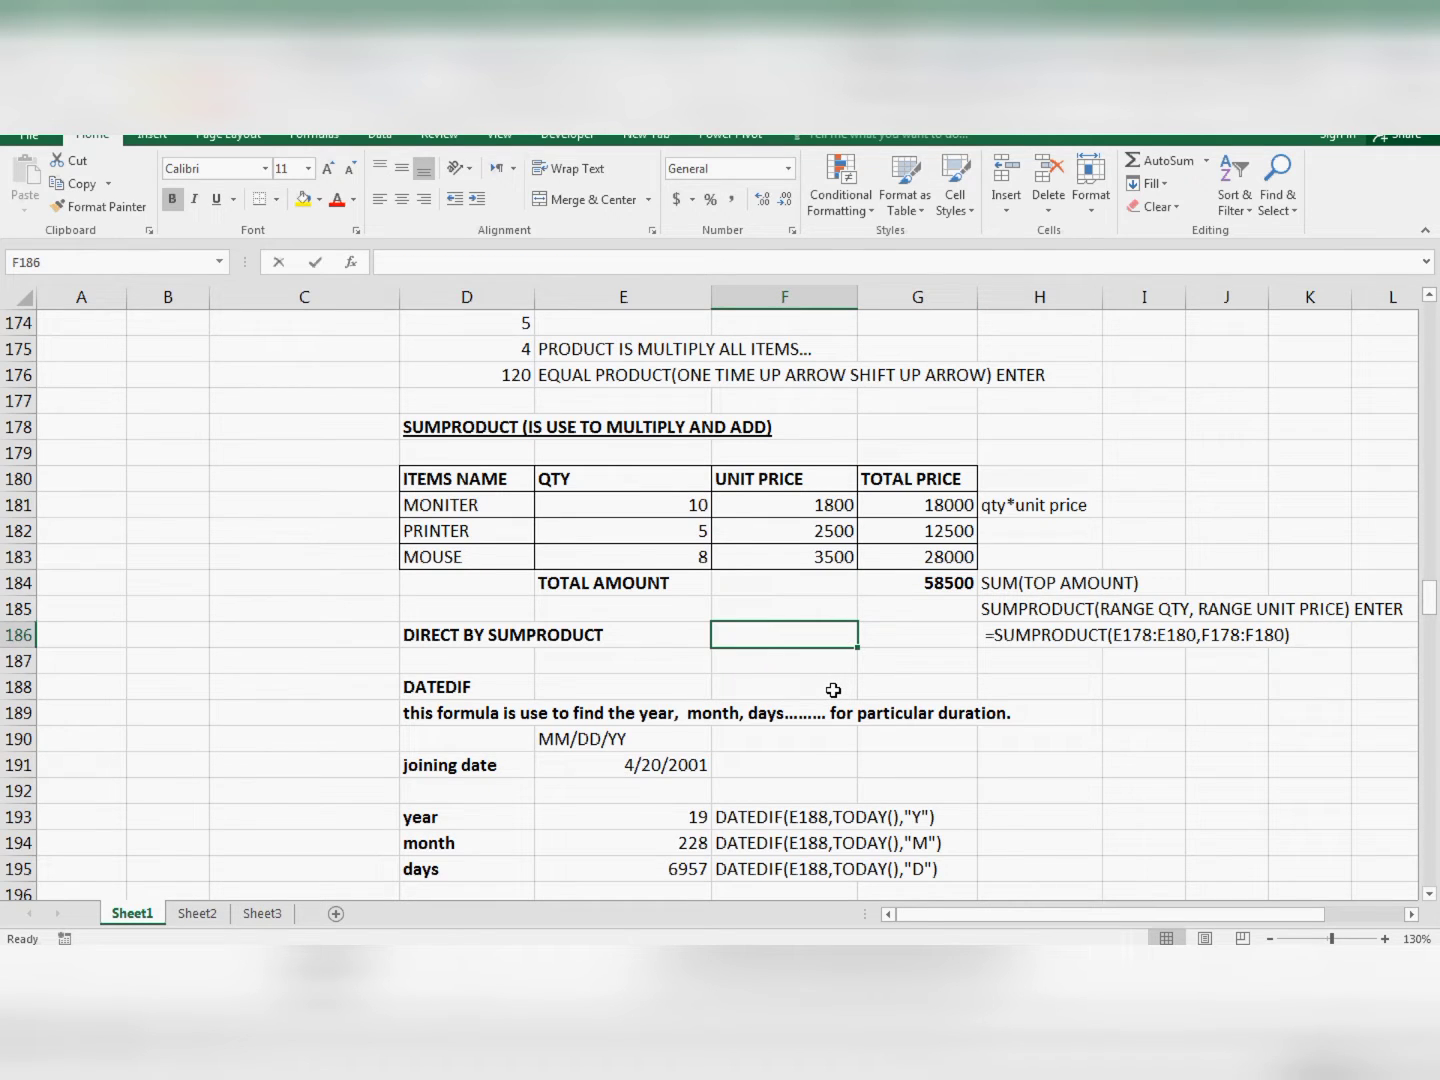
{"action": "type", "text": "=SUMPROD"}
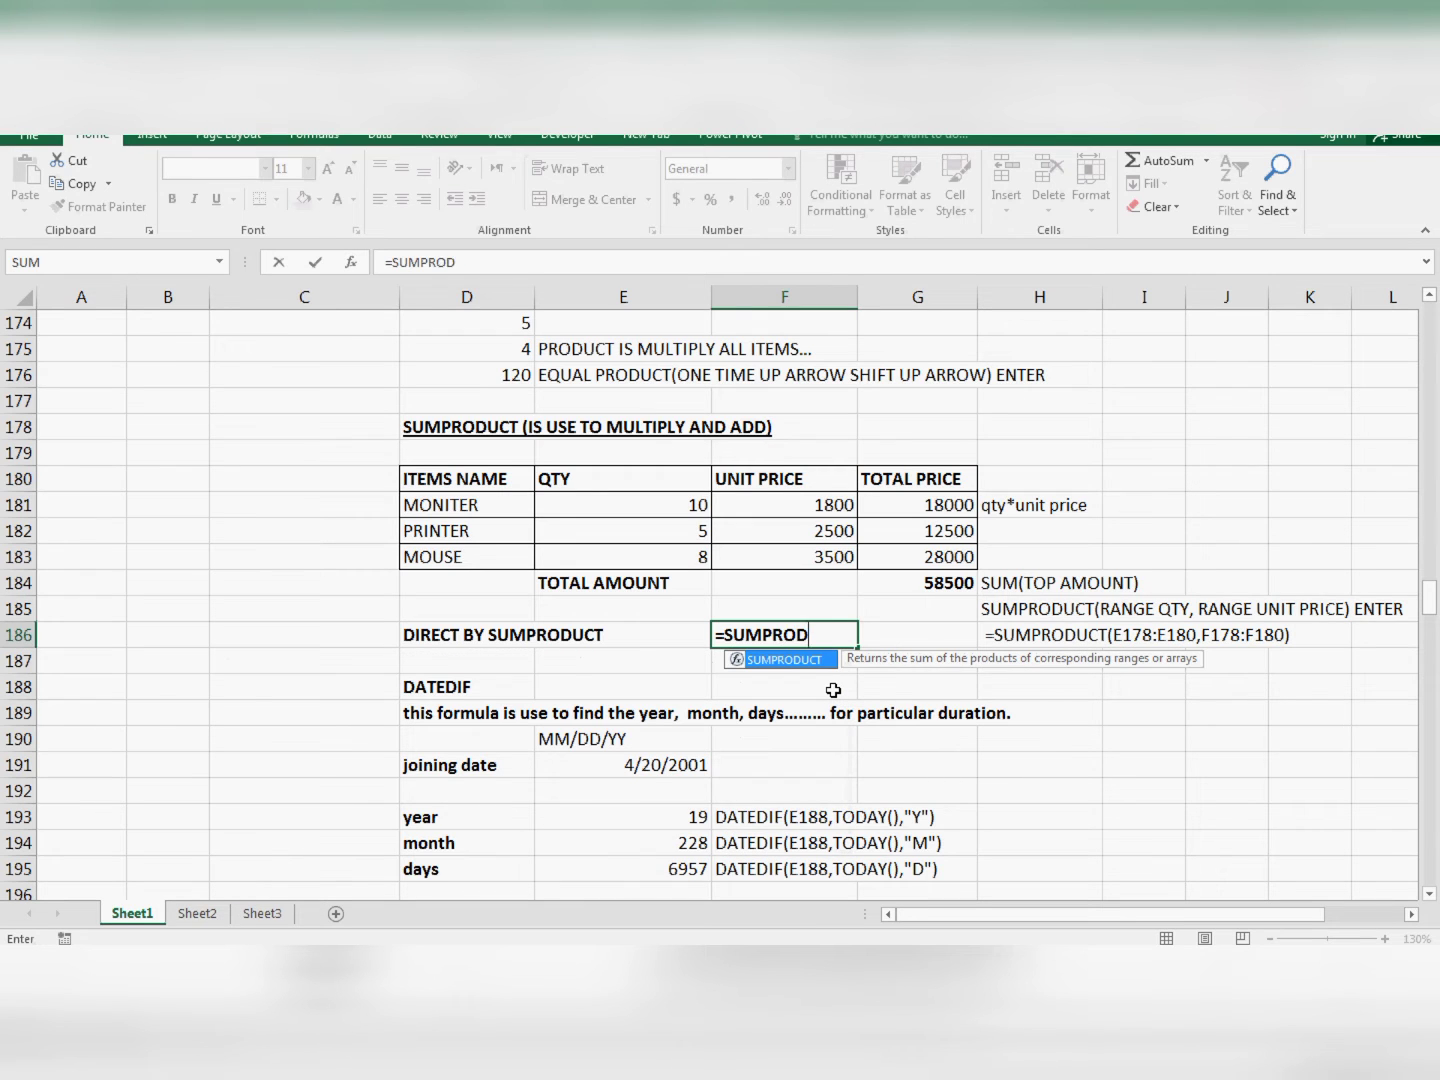
{"action": "type", "text": "UCT("}
{"action": "key", "text": "Left"}
{"action": "key", "text": "Up"}
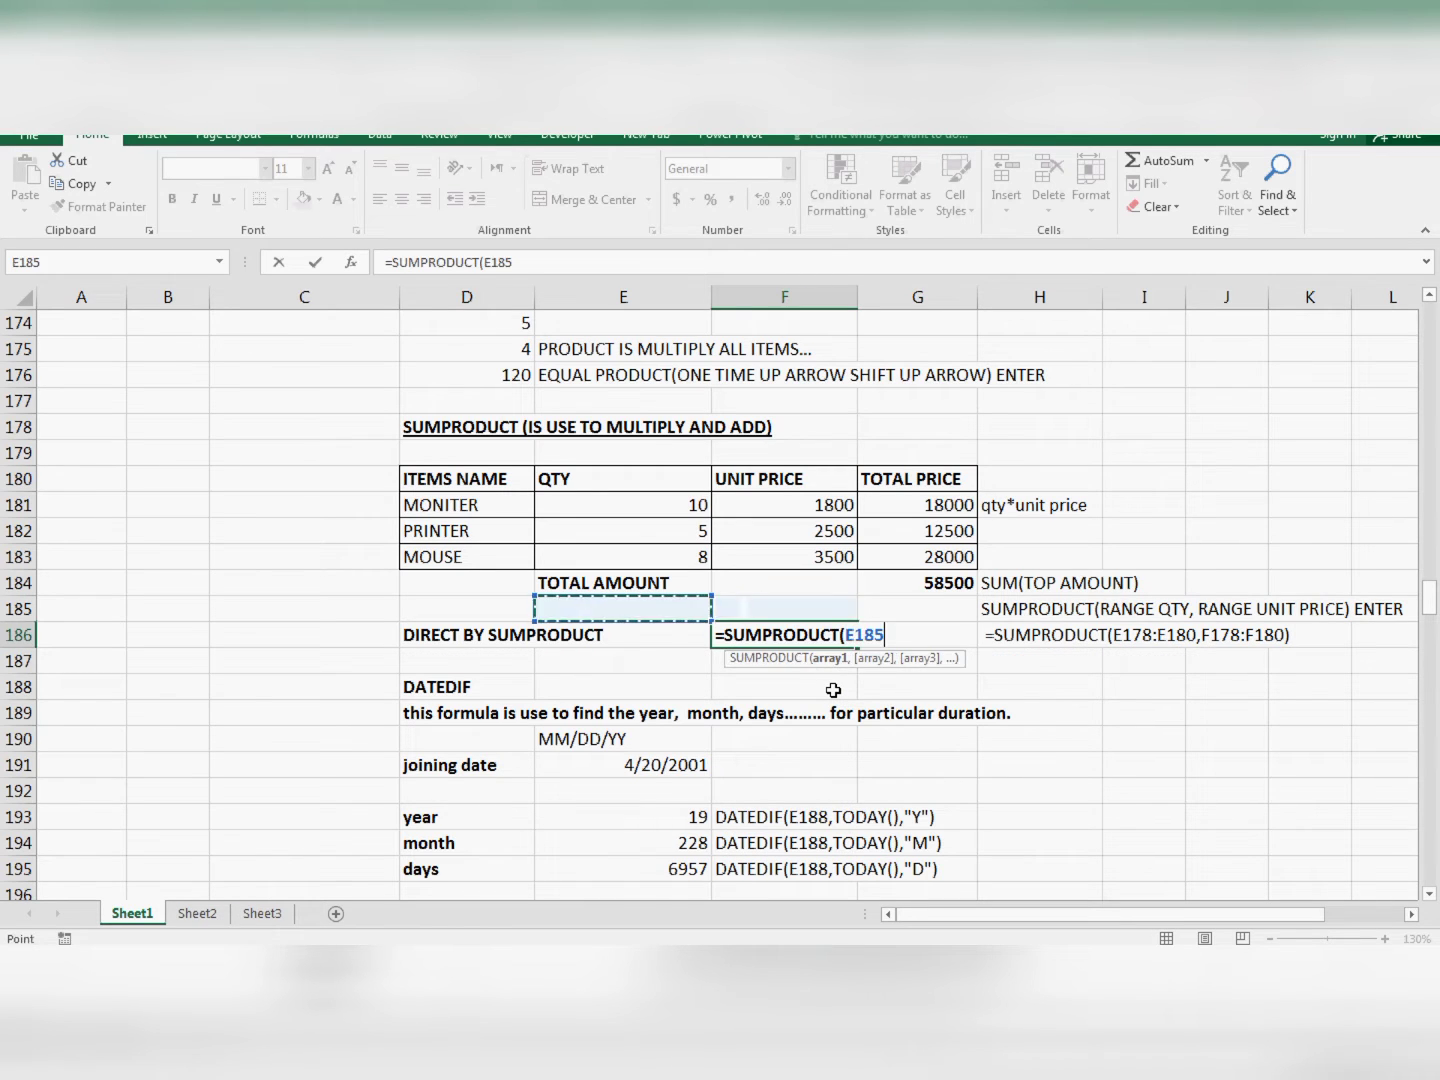
{"action": "key", "text": "Up"}
{"action": "key", "text": "Up"}
{"action": "key", "text": "shift+Up"}
{"action": "key", "text": "shift+Up"}
{"action": "key", "text": "shift+Up"}
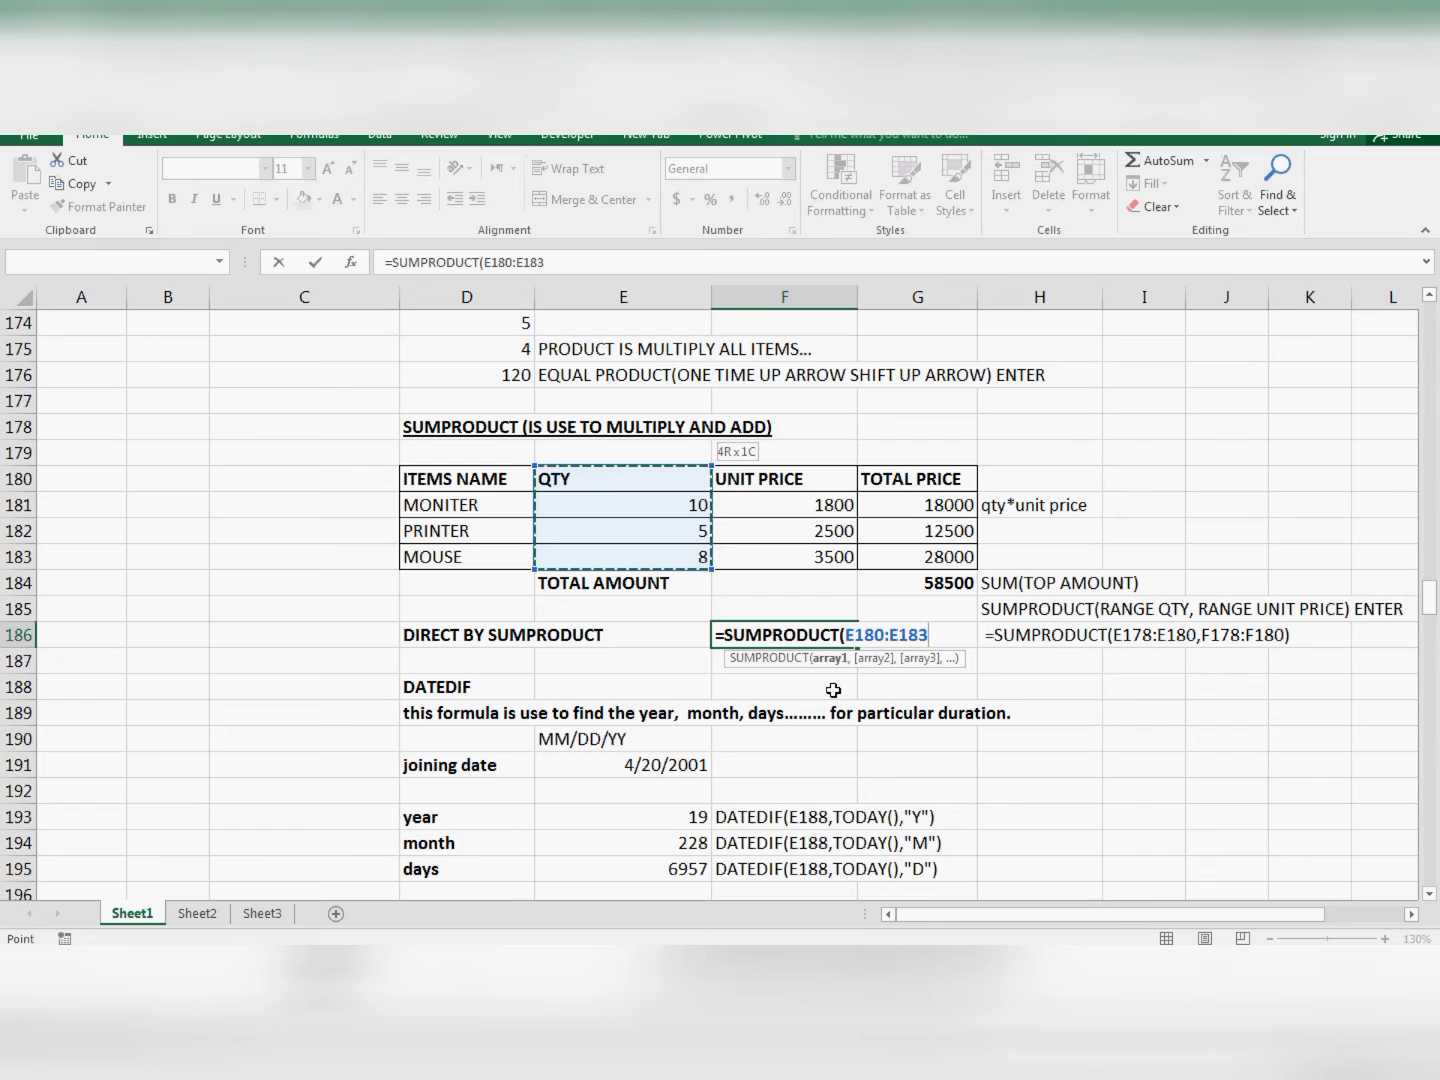
{"action": "type", "text": ","}
{"action": "key", "text": "Up"}
{"action": "key", "text": "Up"}
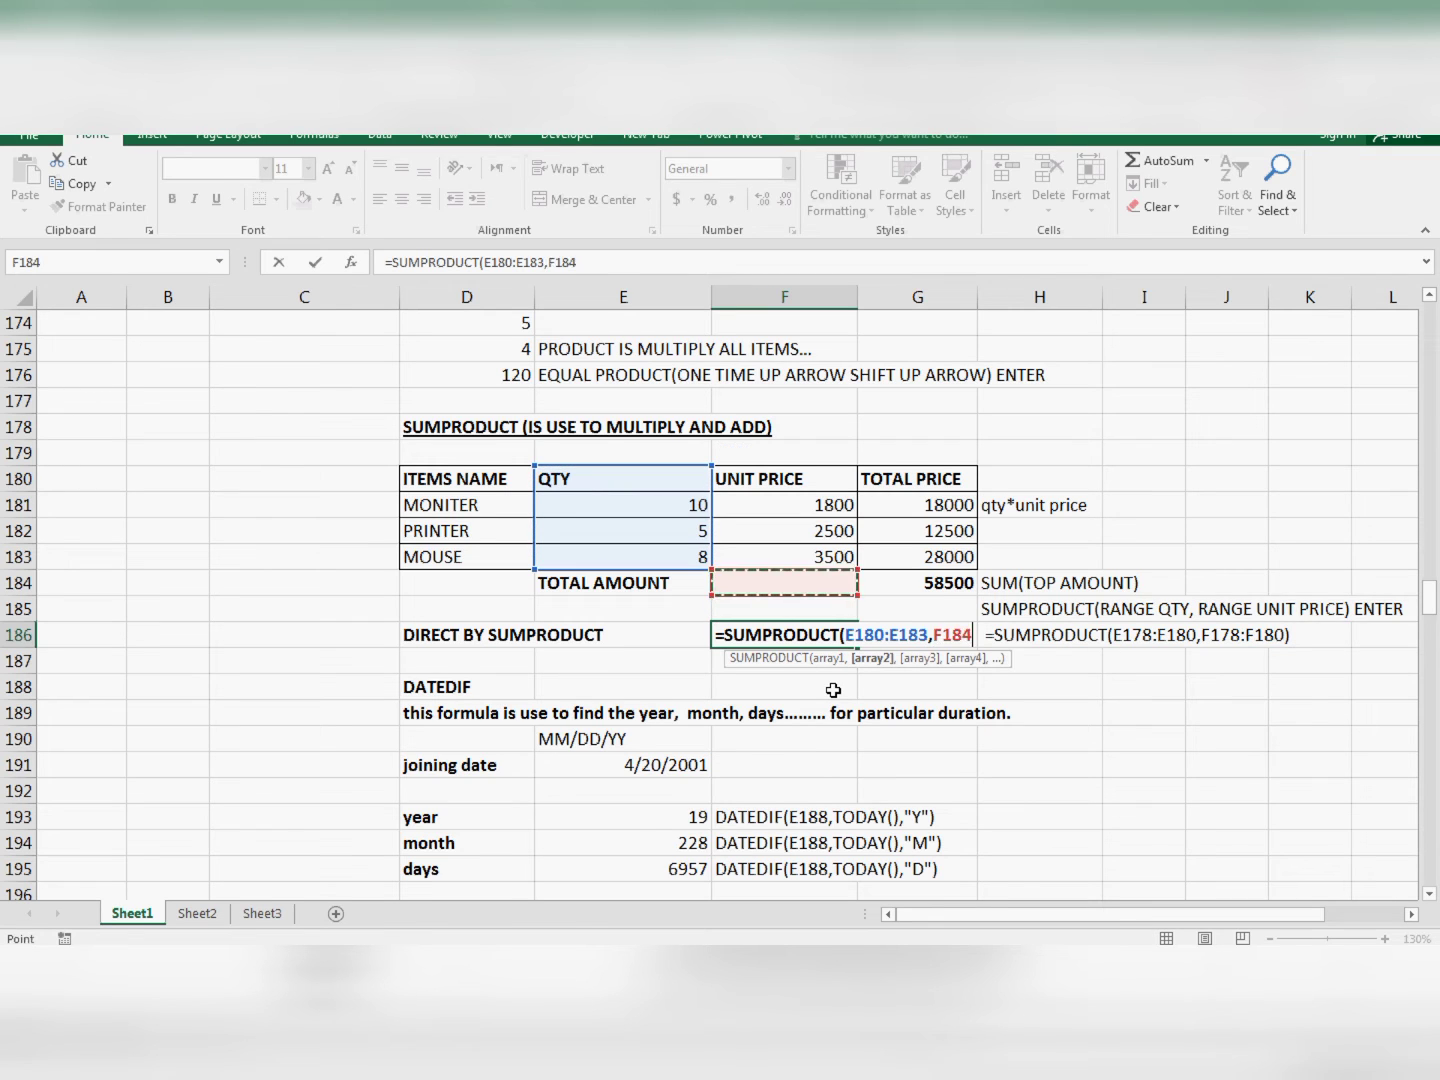
{"action": "key", "text": "Up"}
{"action": "key", "text": "shift+Up"}
{"action": "key", "text": "shift+Up"}
{"action": "key", "text": "shift+Up"}
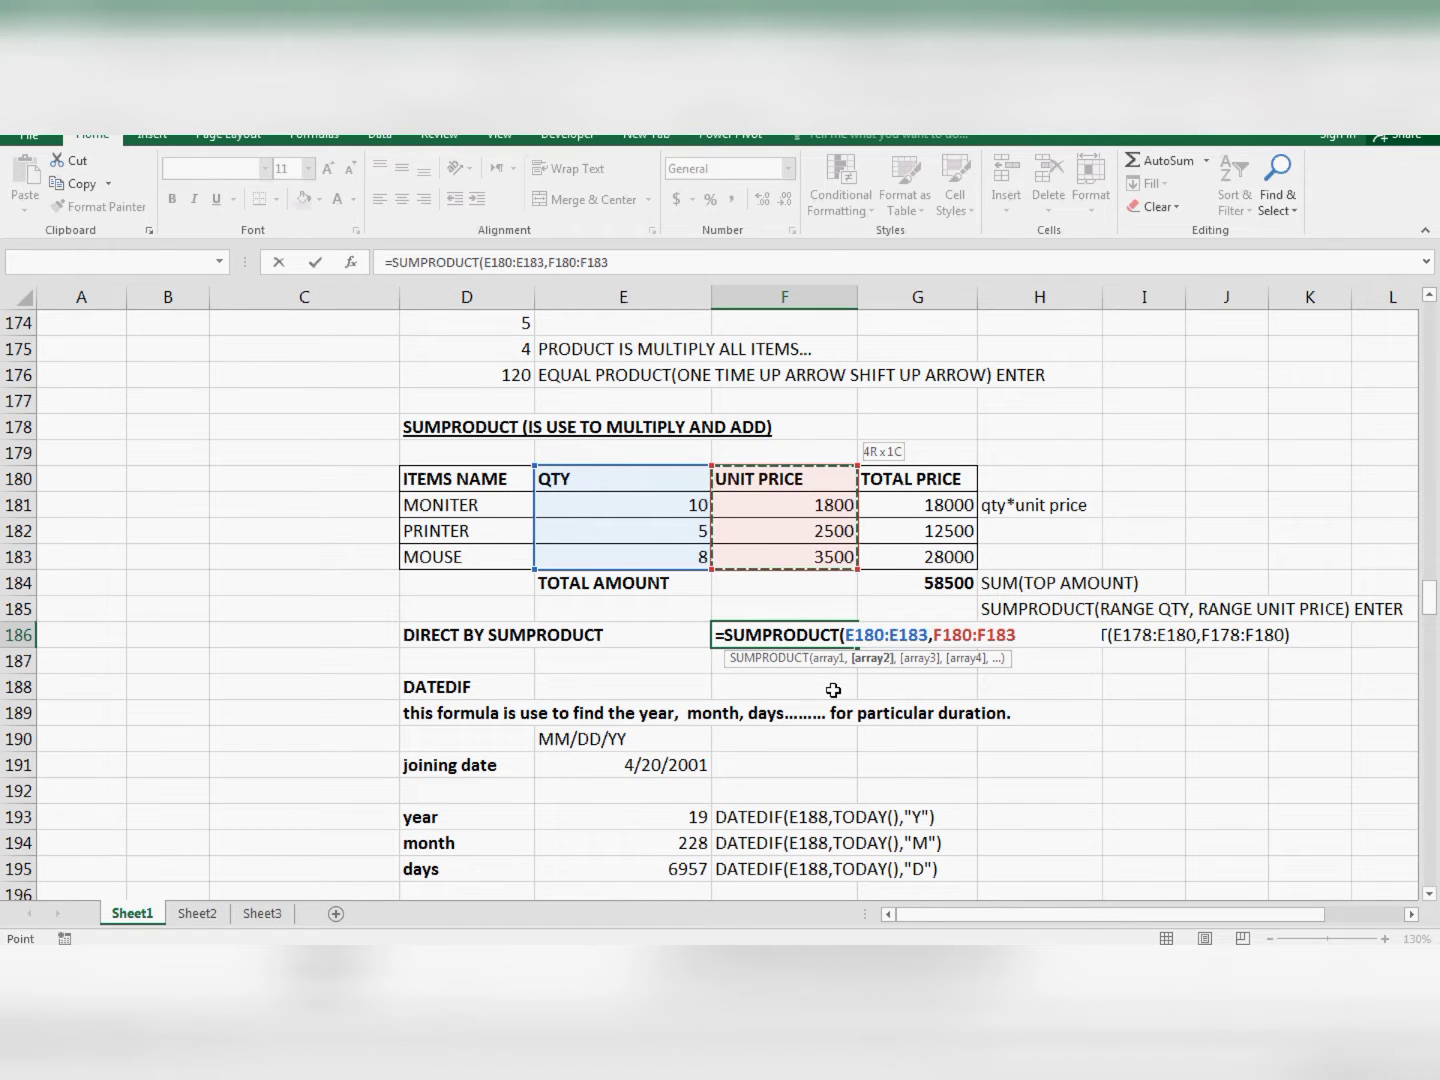
{"action": "key", "text": "Return"}
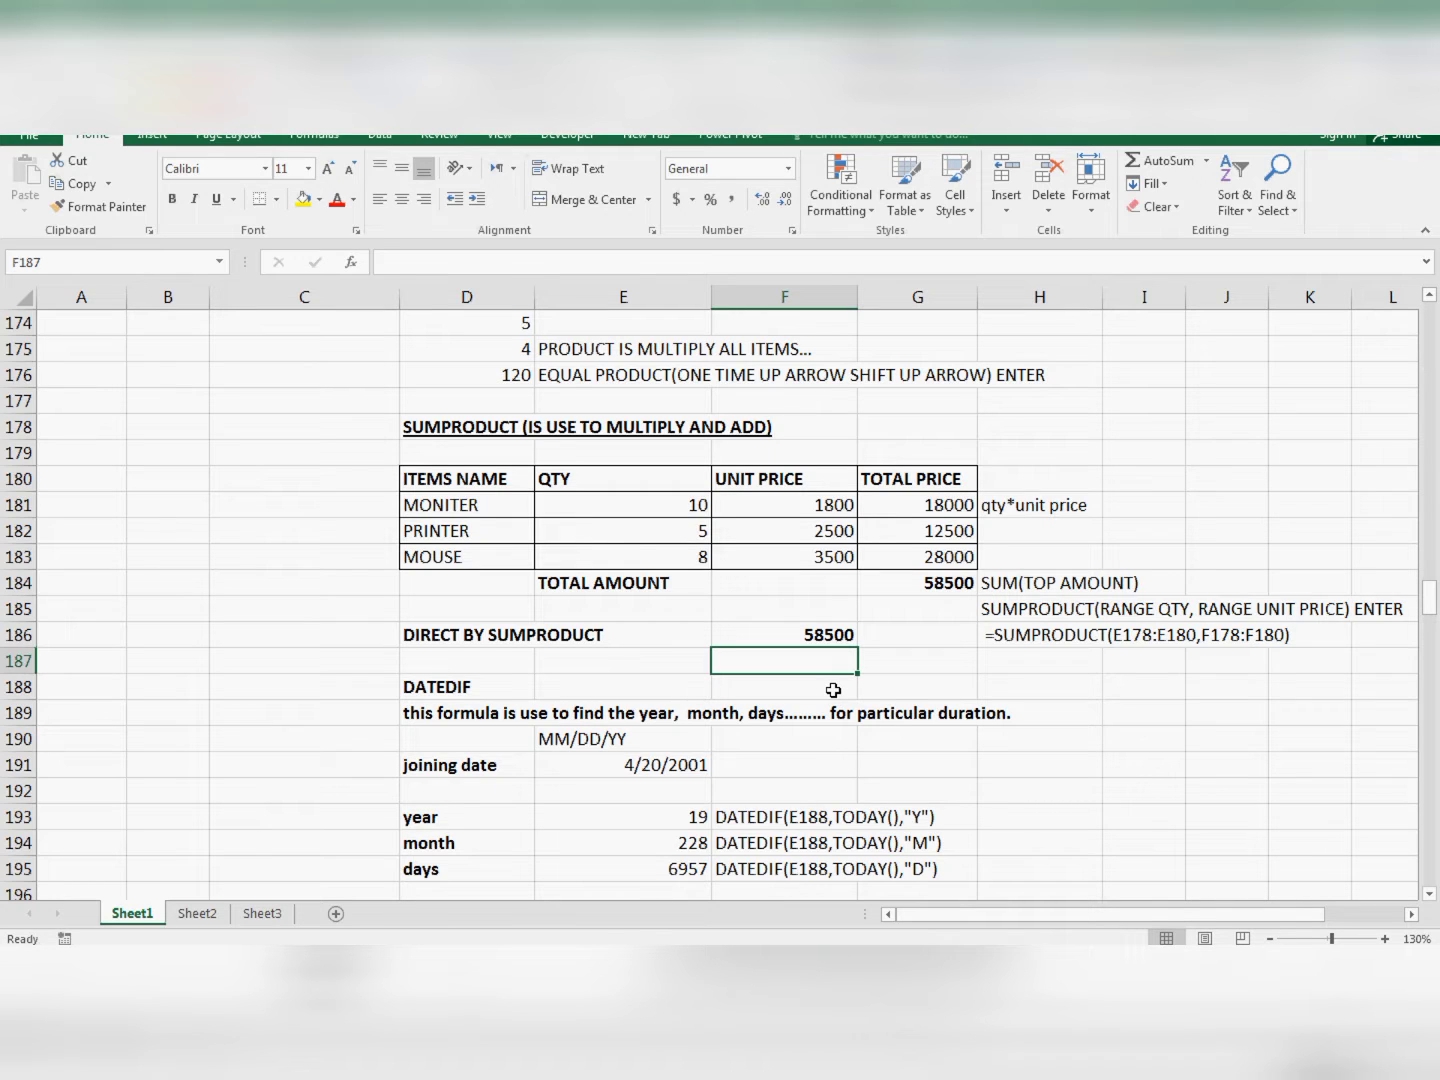
Clear F186 and re-enter =SUMPRODUCT(E180:E183,F180:F183) to calculate the total directly from quantities and unit prices.
{"action": "key", "text": "Up"}
{"action": "key", "text": "Delete"}
{"action": "type", "text": "="}
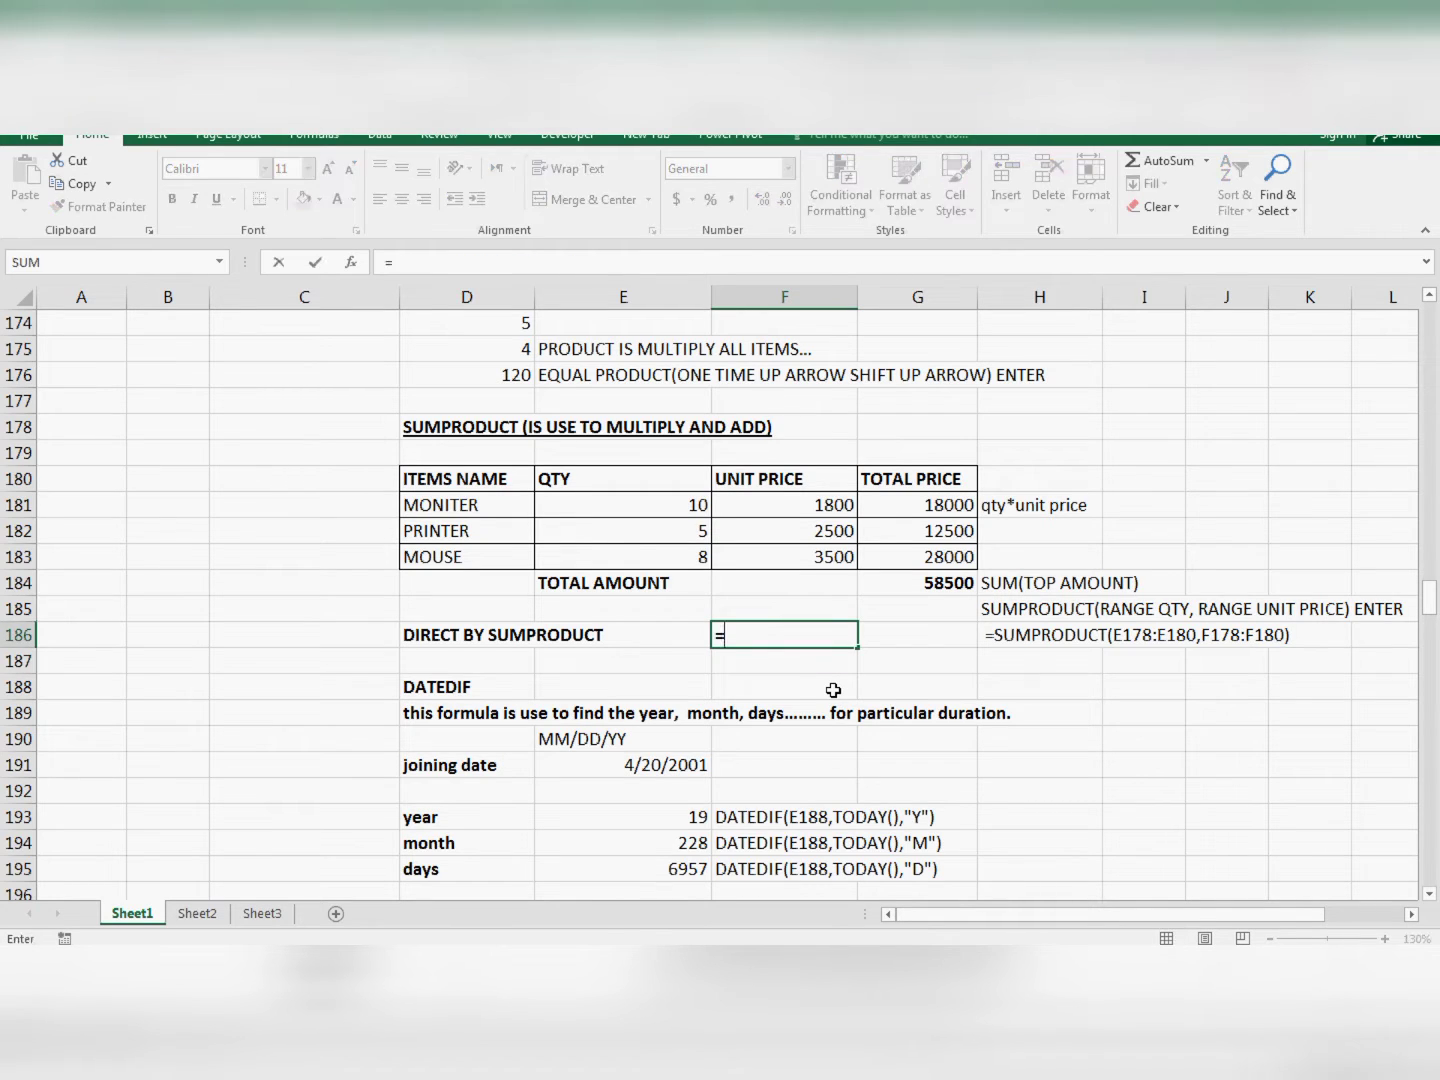
{"action": "type", "text": "SUMPROU"}
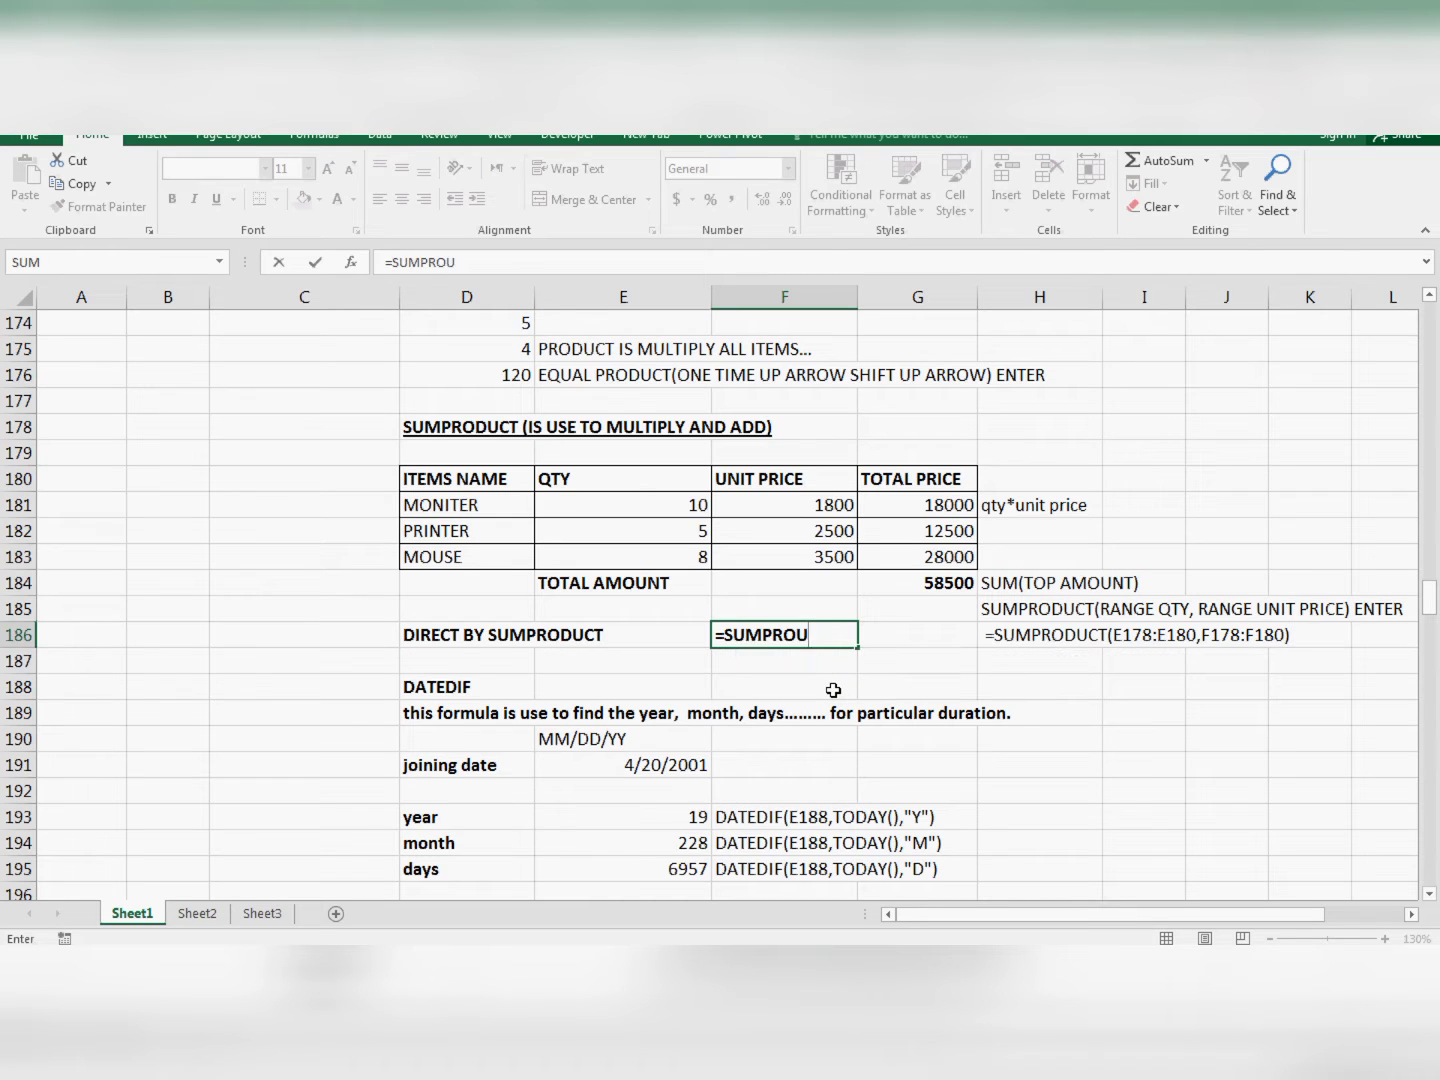
{"action": "key", "text": "BackSpace"}
{"action": "type", "text": "DCU"}
{"action": "key", "text": "BackSpace"}
{"action": "type", "text": "UT("}
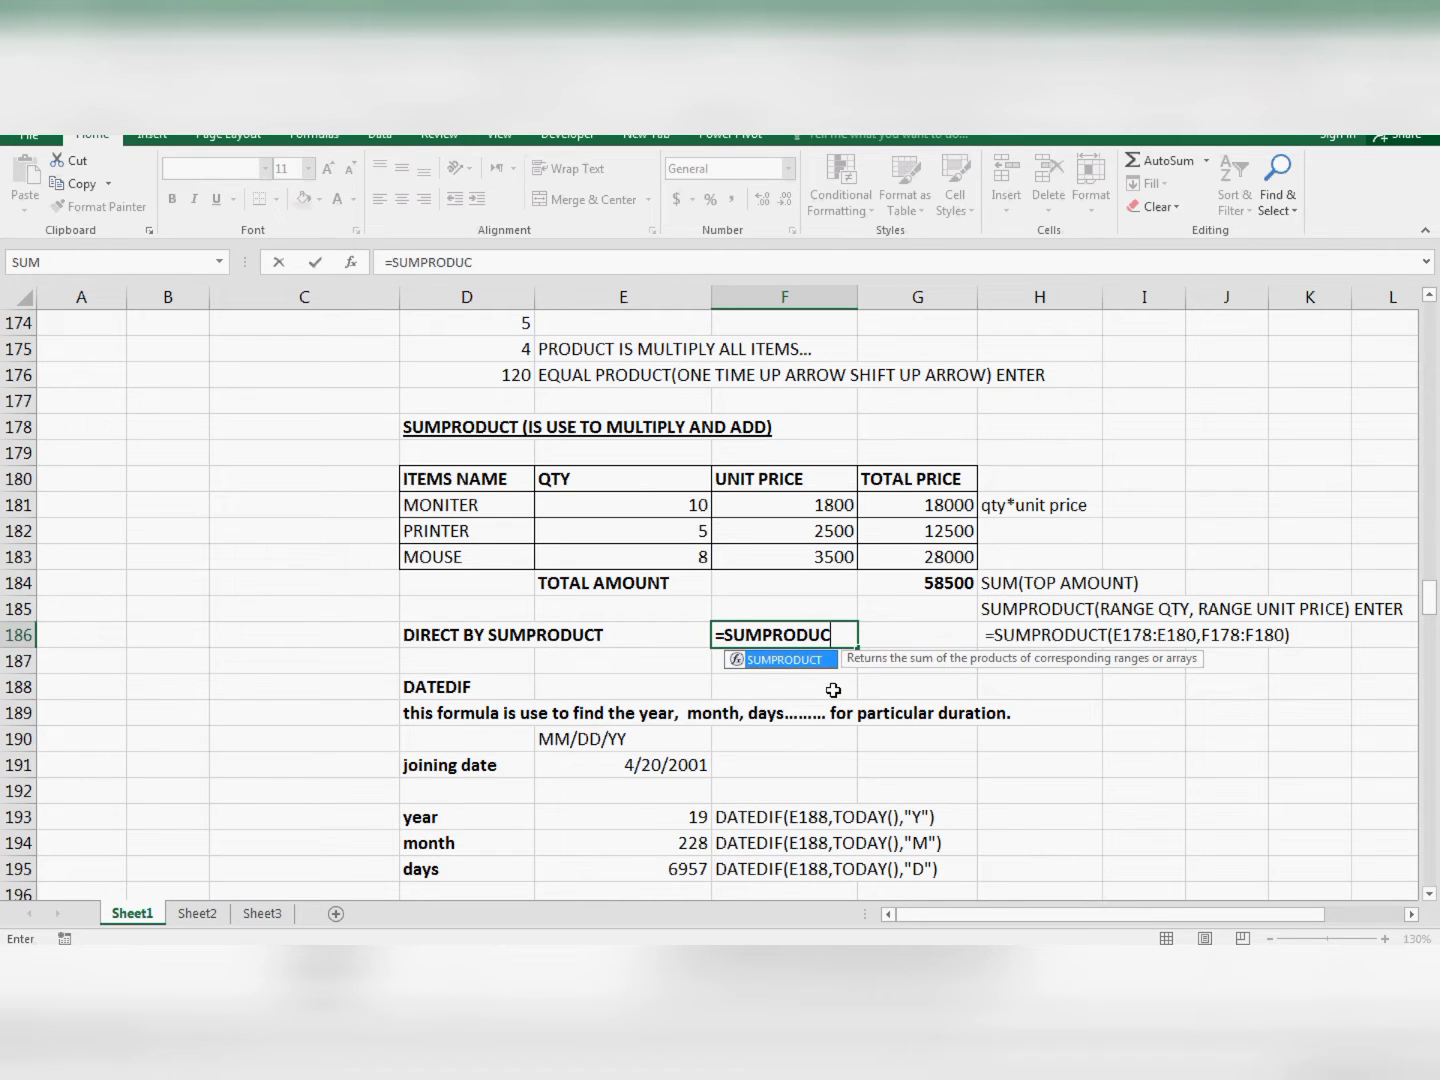
{"action": "key", "text": "Up"}
{"action": "key", "text": "Left"}
{"action": "key", "text": "Up"}
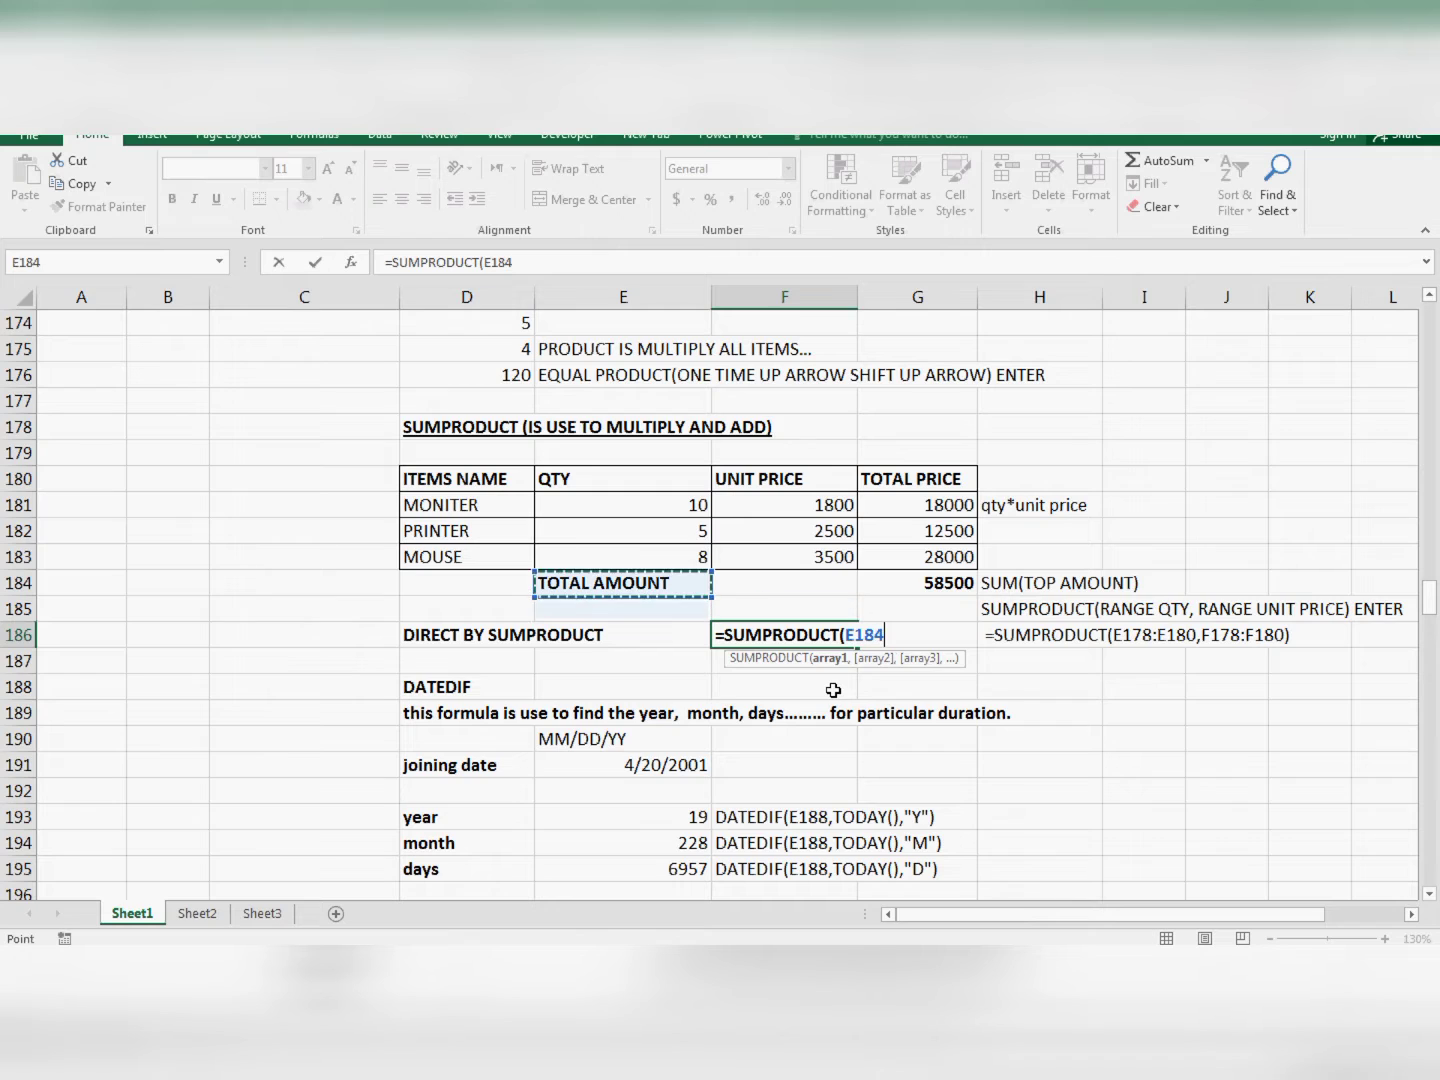
{"action": "key", "text": "Up"}
{"action": "key", "text": "shift+Up"}
{"action": "key", "text": "shift+Up"}
{"action": "key", "text": "shift+Up"}
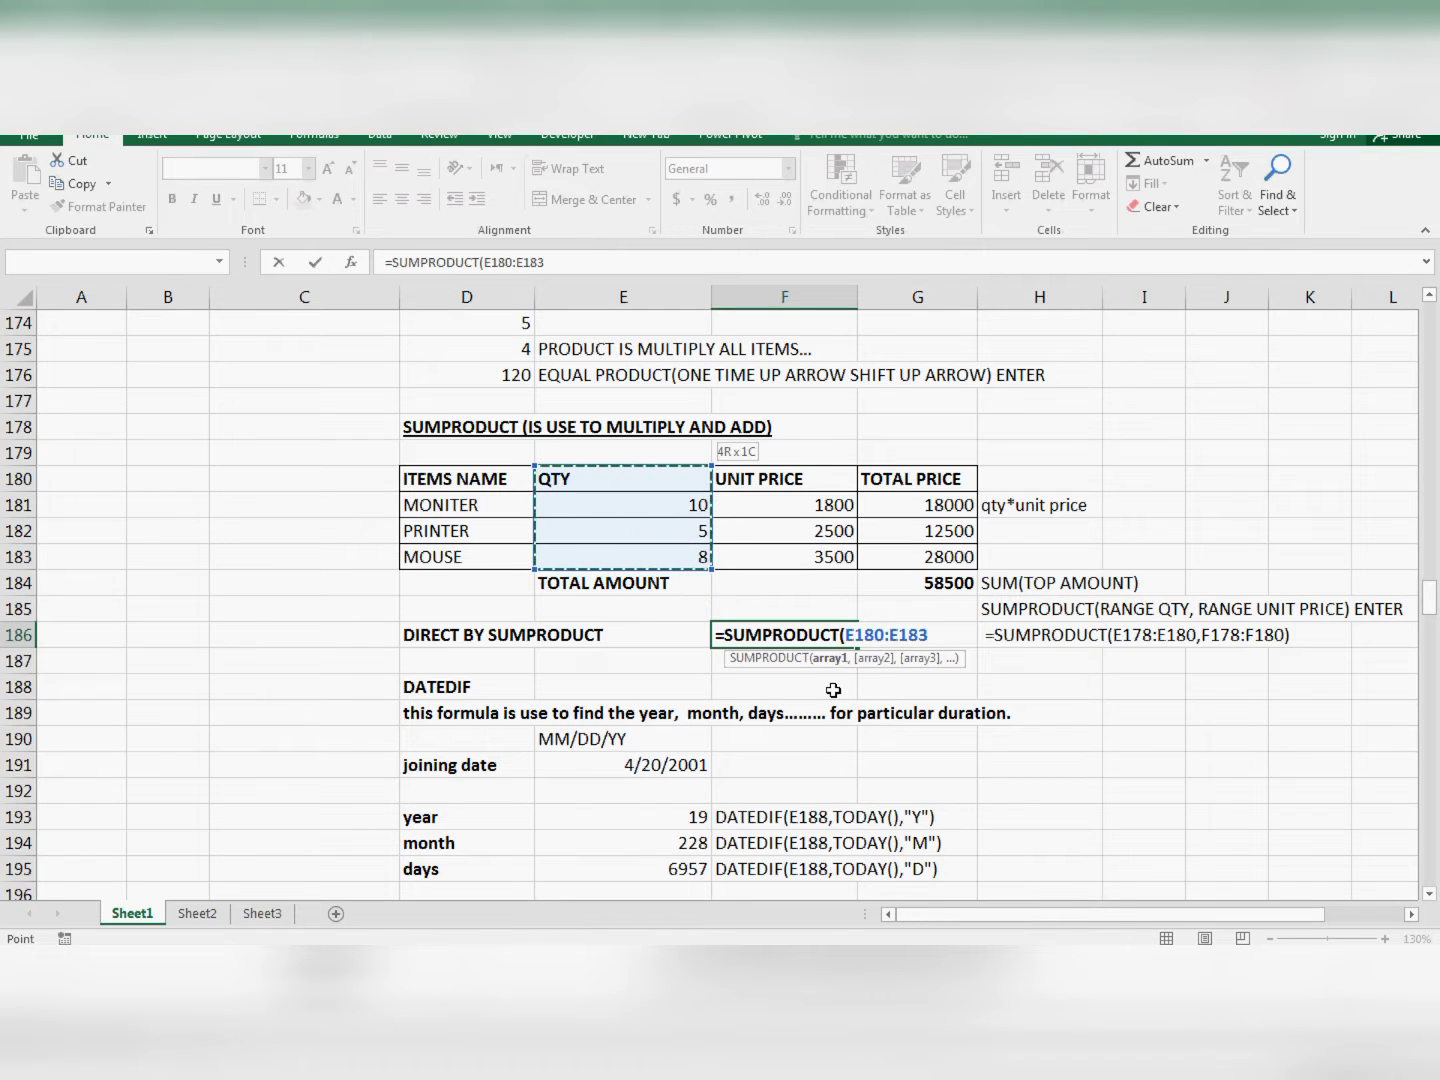
{"action": "type", "text": ","}
{"action": "key", "text": "Up"}
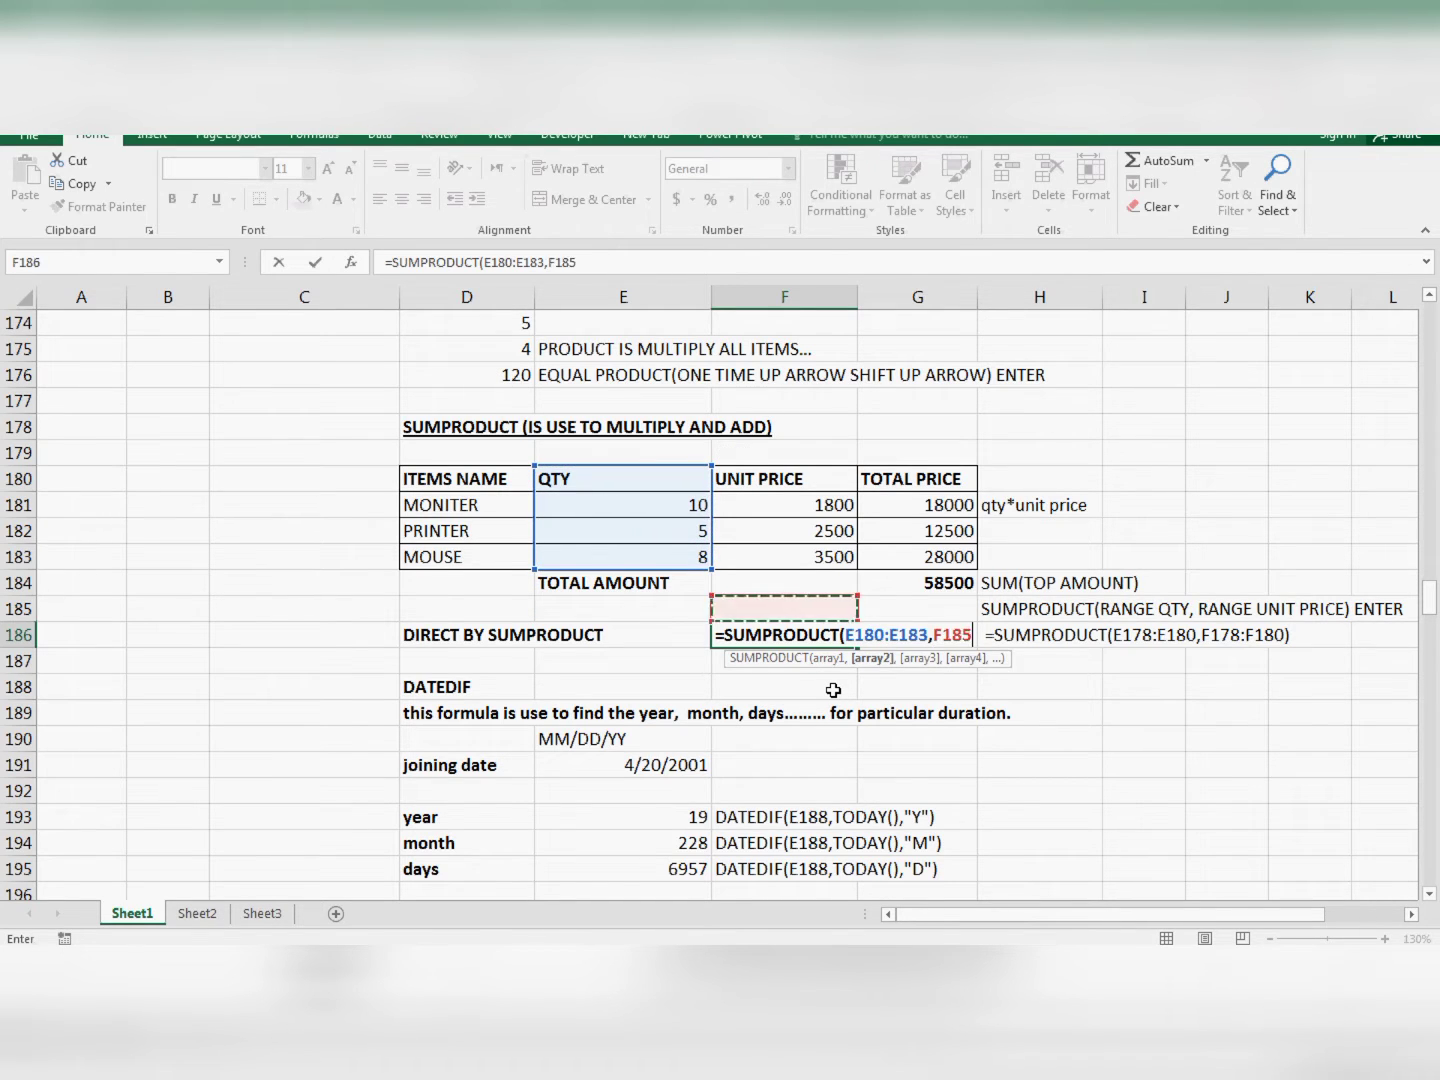
{"action": "key", "text": "Up"}
{"action": "key", "text": "Up"}
{"action": "key", "text": "shift+Up"}
{"action": "key", "text": "shift+Up"}
{"action": "key", "text": "shift+Up"}
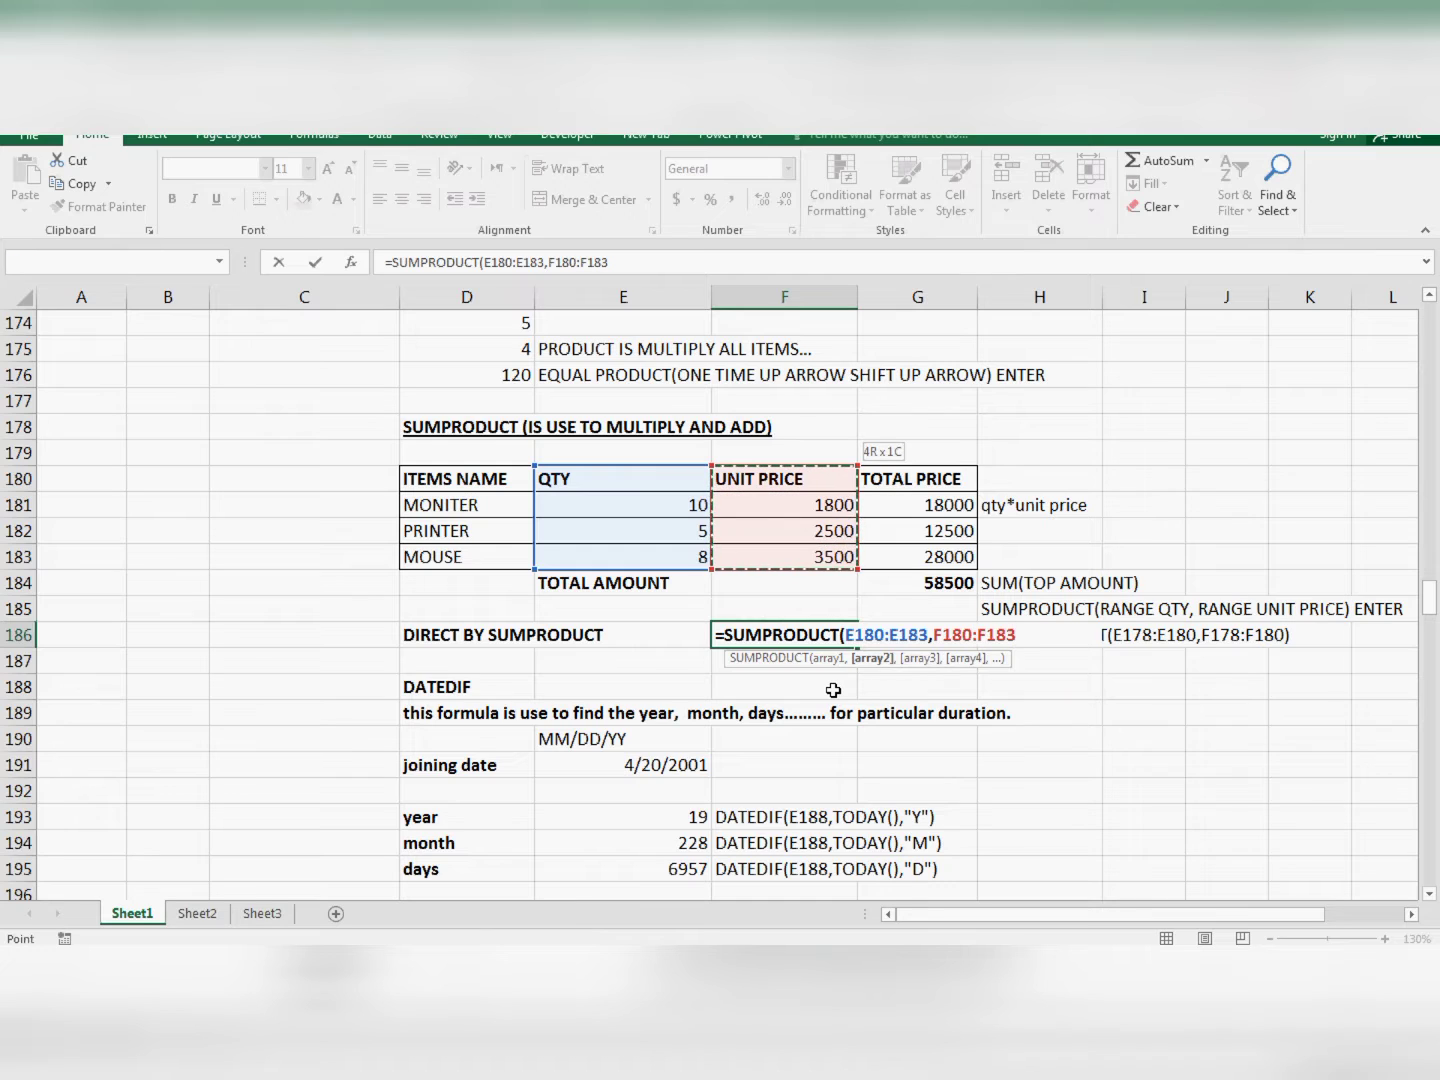
{"action": "type", "text": ")"}
{"action": "key", "text": "Up"}
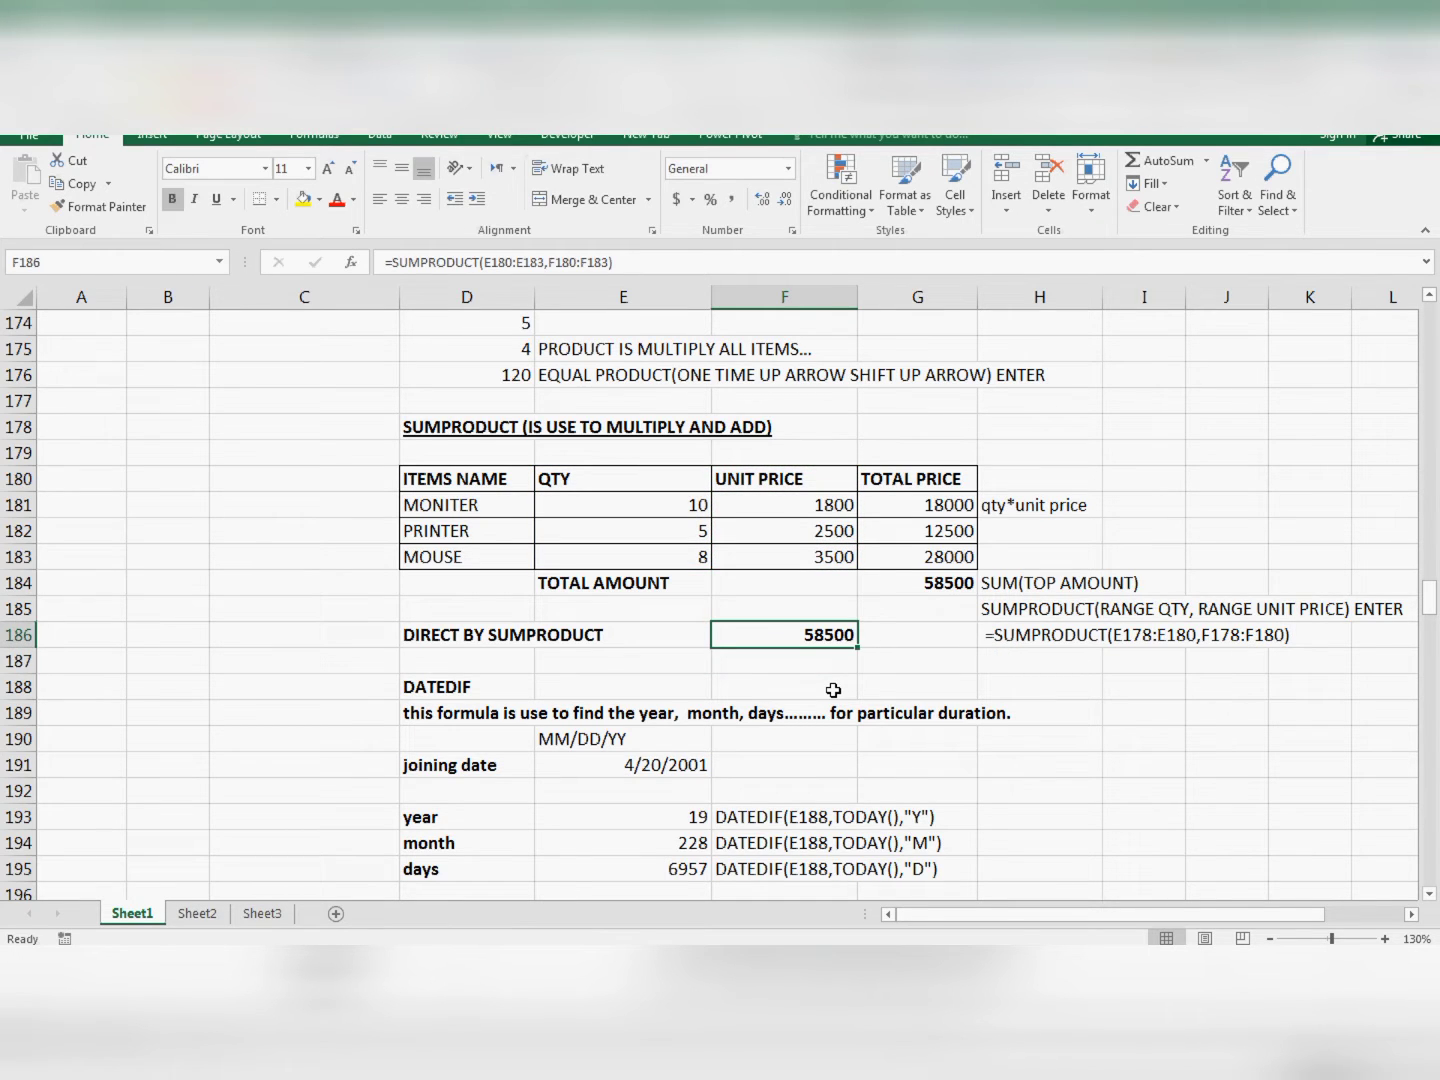
Look over the DATEDIF example below the SUMPRODUCT section, including its joining date and year, month and days rows.
{"action": "key", "text": "Down"}
{"action": "key", "text": "Down"}
{"action": "key", "text": "Down"}
{"action": "key", "text": "Down"}
{"action": "key", "text": "Down"}
{"action": "key", "text": "Down"}
{"action": "key", "text": "Down"}
{"action": "key", "text": "Down"}
{"action": "key", "text": "Down"}
{"action": "key", "text": "Down"}
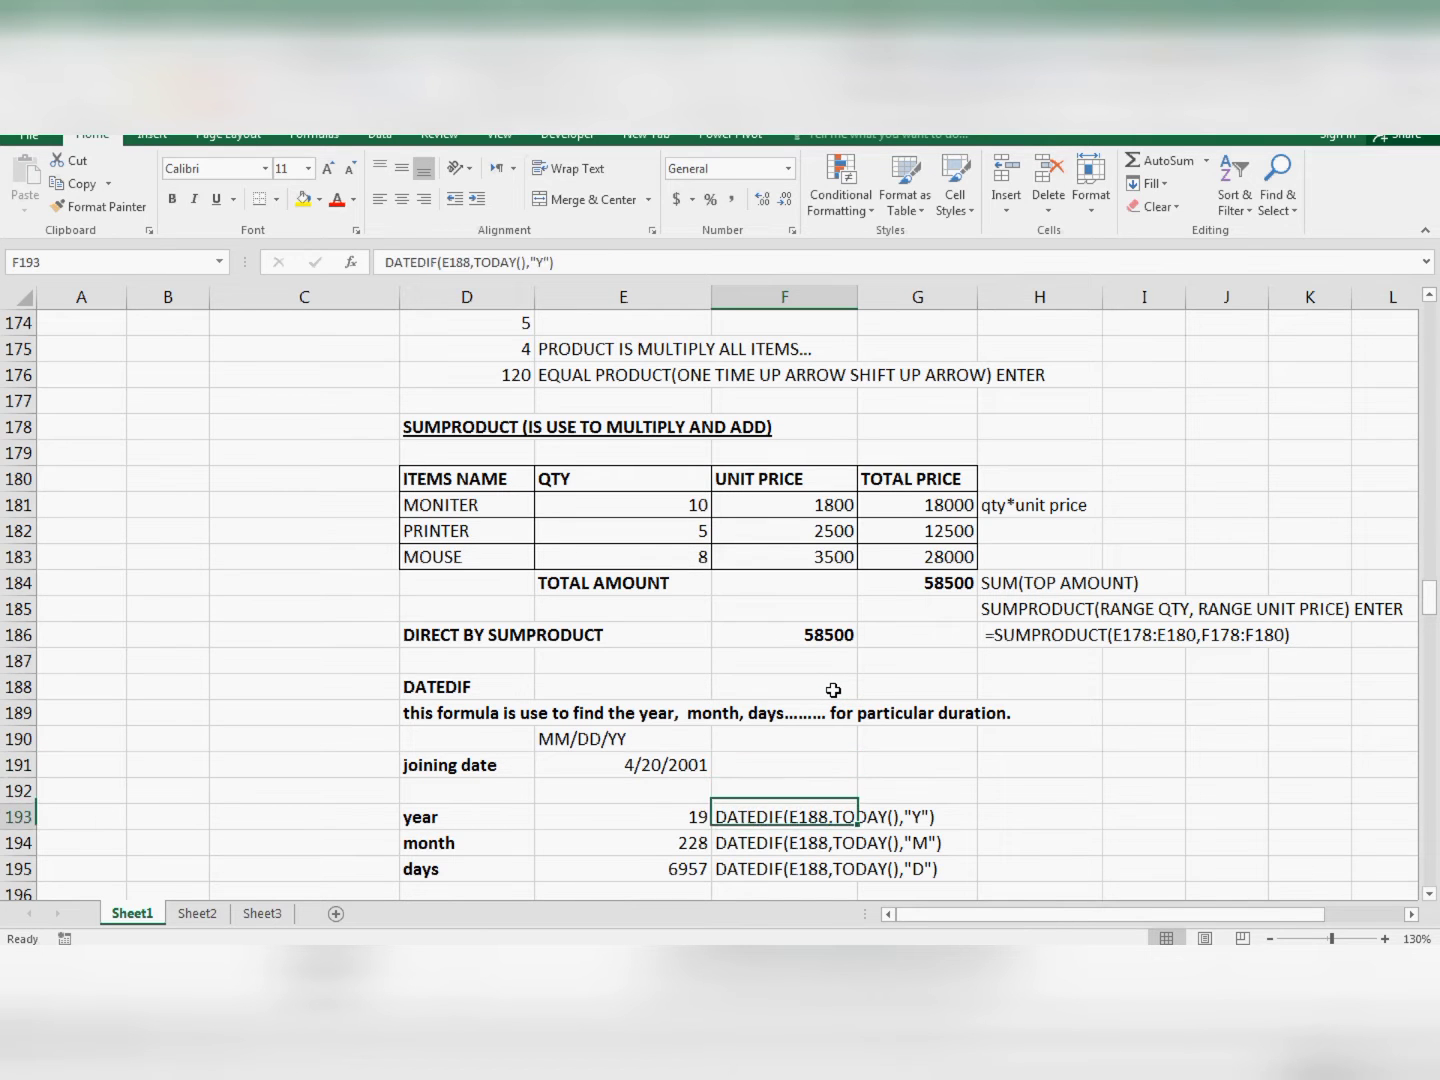
{"action": "key", "text": "Down"}
{"action": "key", "text": "Down"}
{"action": "key", "text": "Down"}
{"action": "key", "text": "Down"}
{"action": "key", "text": "Down"}
{"action": "key", "text": "Up"}
{"action": "key", "text": "Up"}
{"action": "key", "text": "Up"}
{"action": "key", "text": "Up"}
{"action": "key", "text": "Up"}
{"action": "key", "text": "Up"}
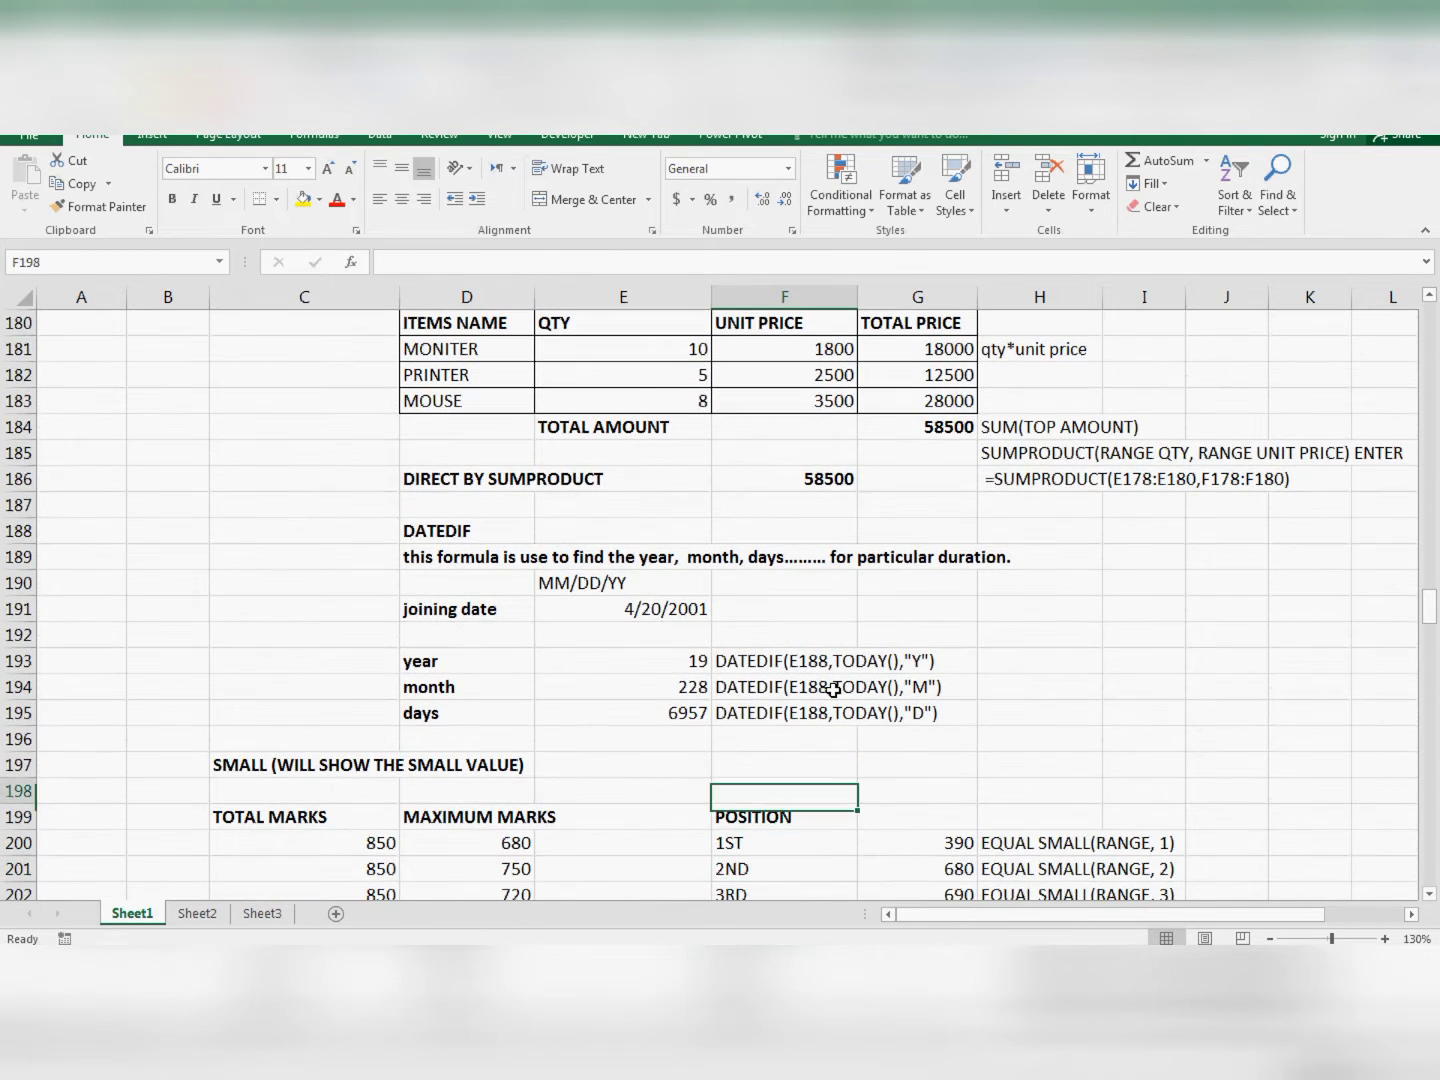
{"action": "key", "text": "Up"}
{"action": "key", "text": "Up"}
{"action": "key", "text": "Up"}
{"action": "key", "text": "Left"}
{"action": "key", "text": "Left"}
{"action": "key", "text": "Left"}
{"action": "key", "text": "Up"}
{"action": "key", "text": "Up"}
{"action": "key", "text": "Up"}
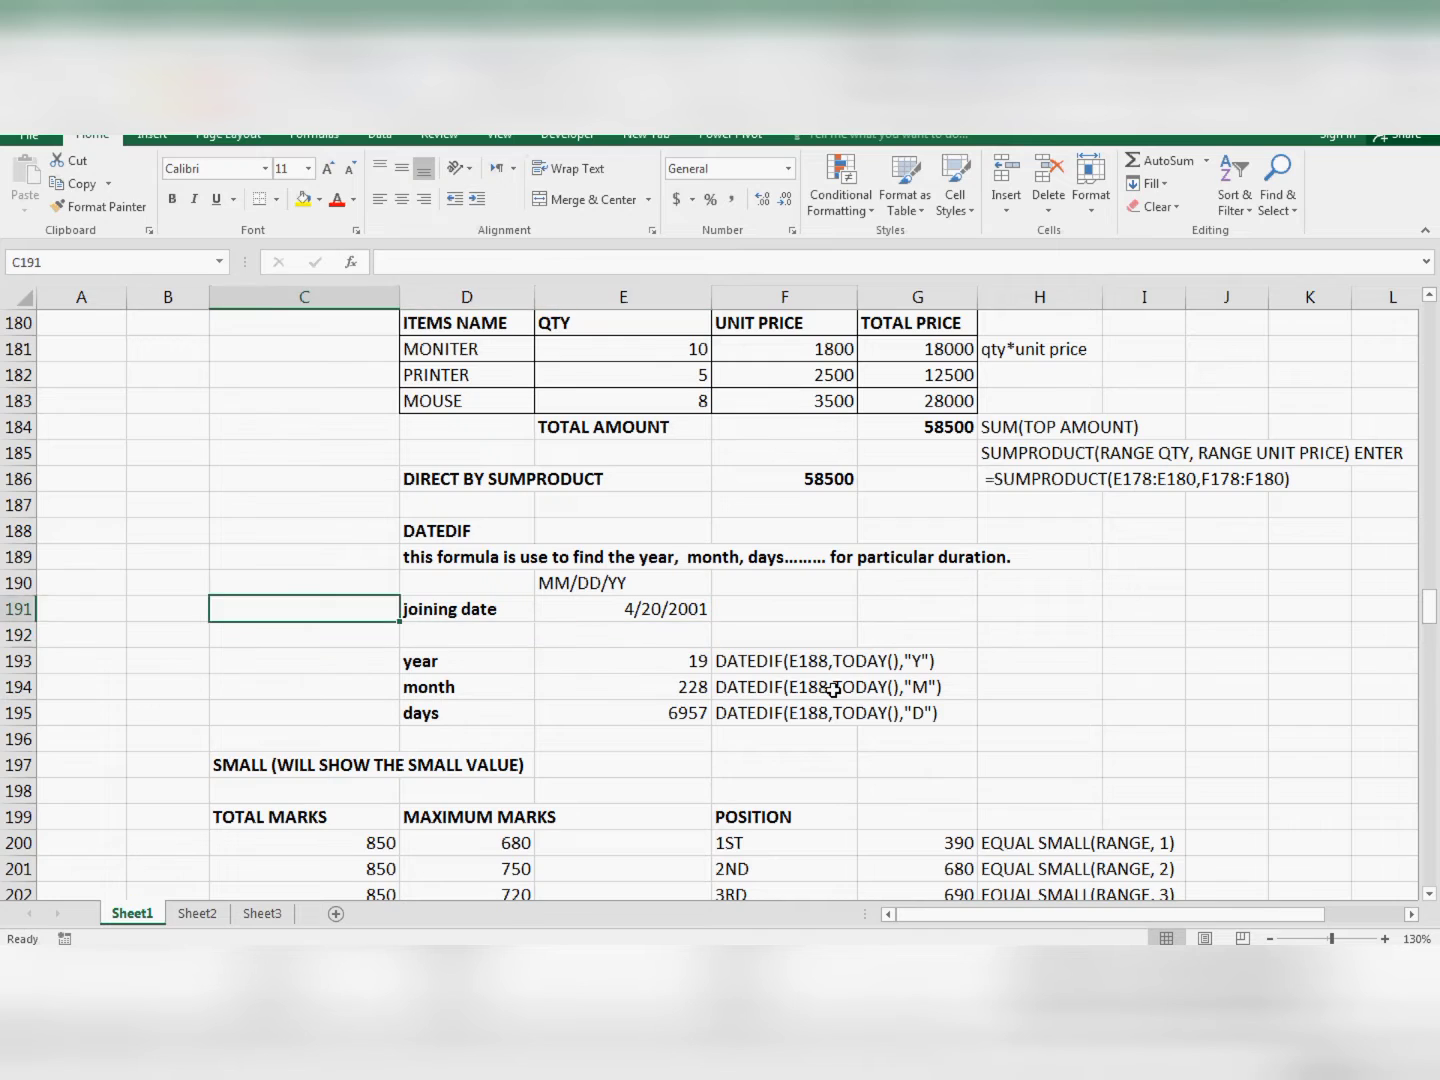
Read the description in row 189 of what the DATEDIF formula is used for.
{"action": "key", "text": "Right"}
{"action": "key", "text": "Right"}
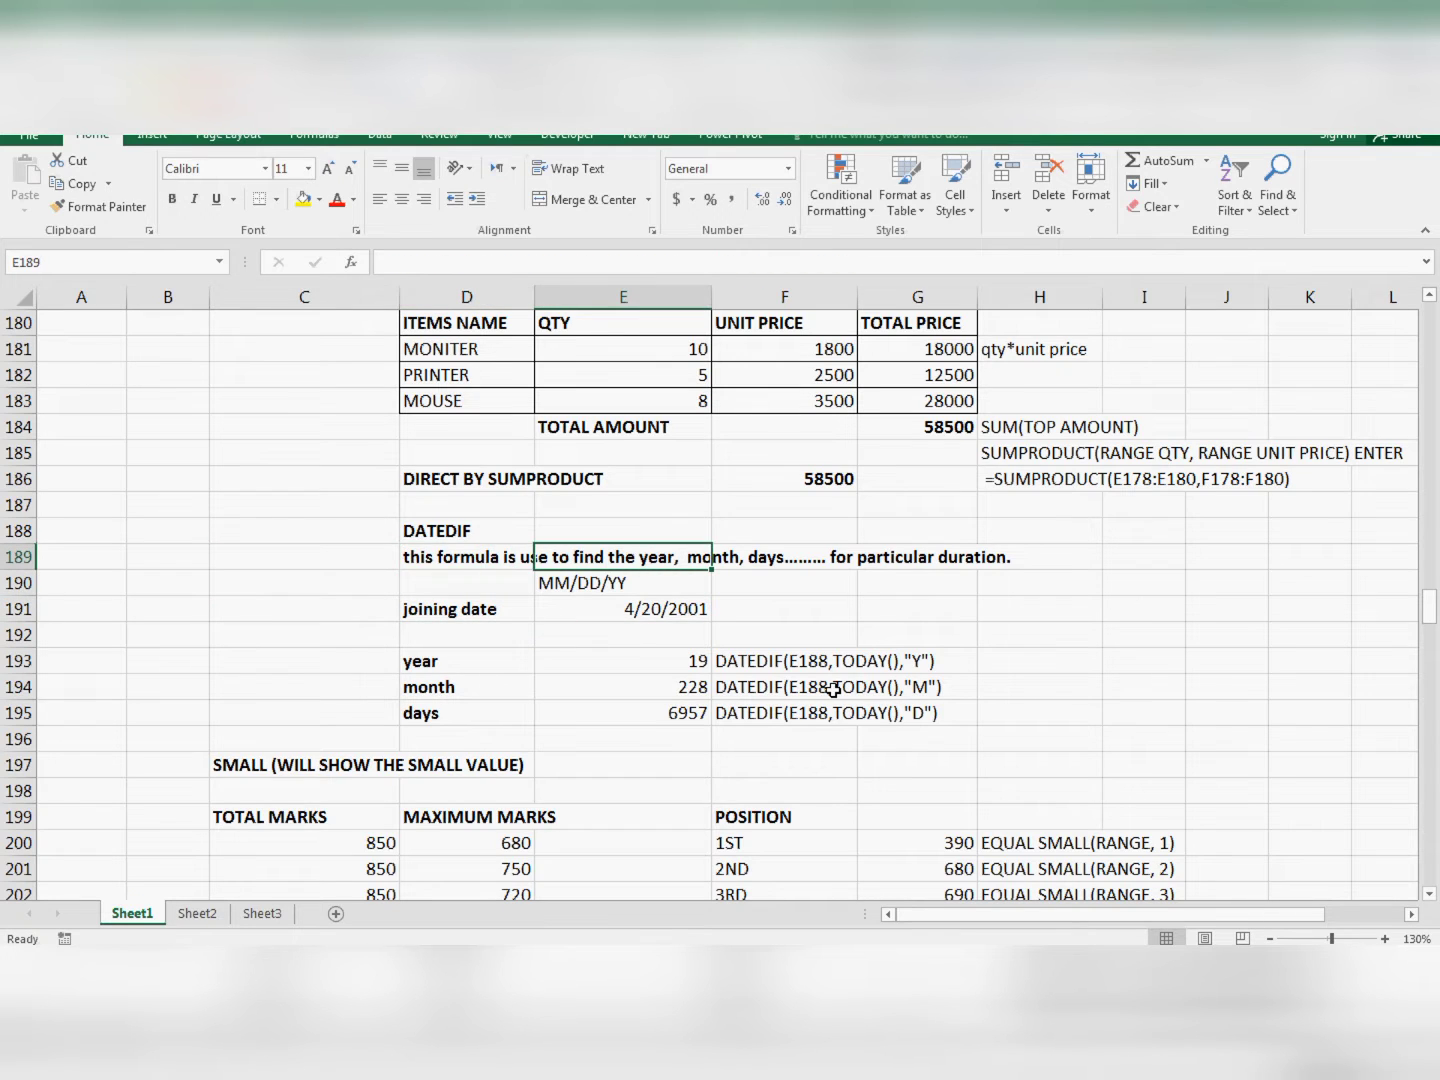
{"action": "key", "text": "Right"}
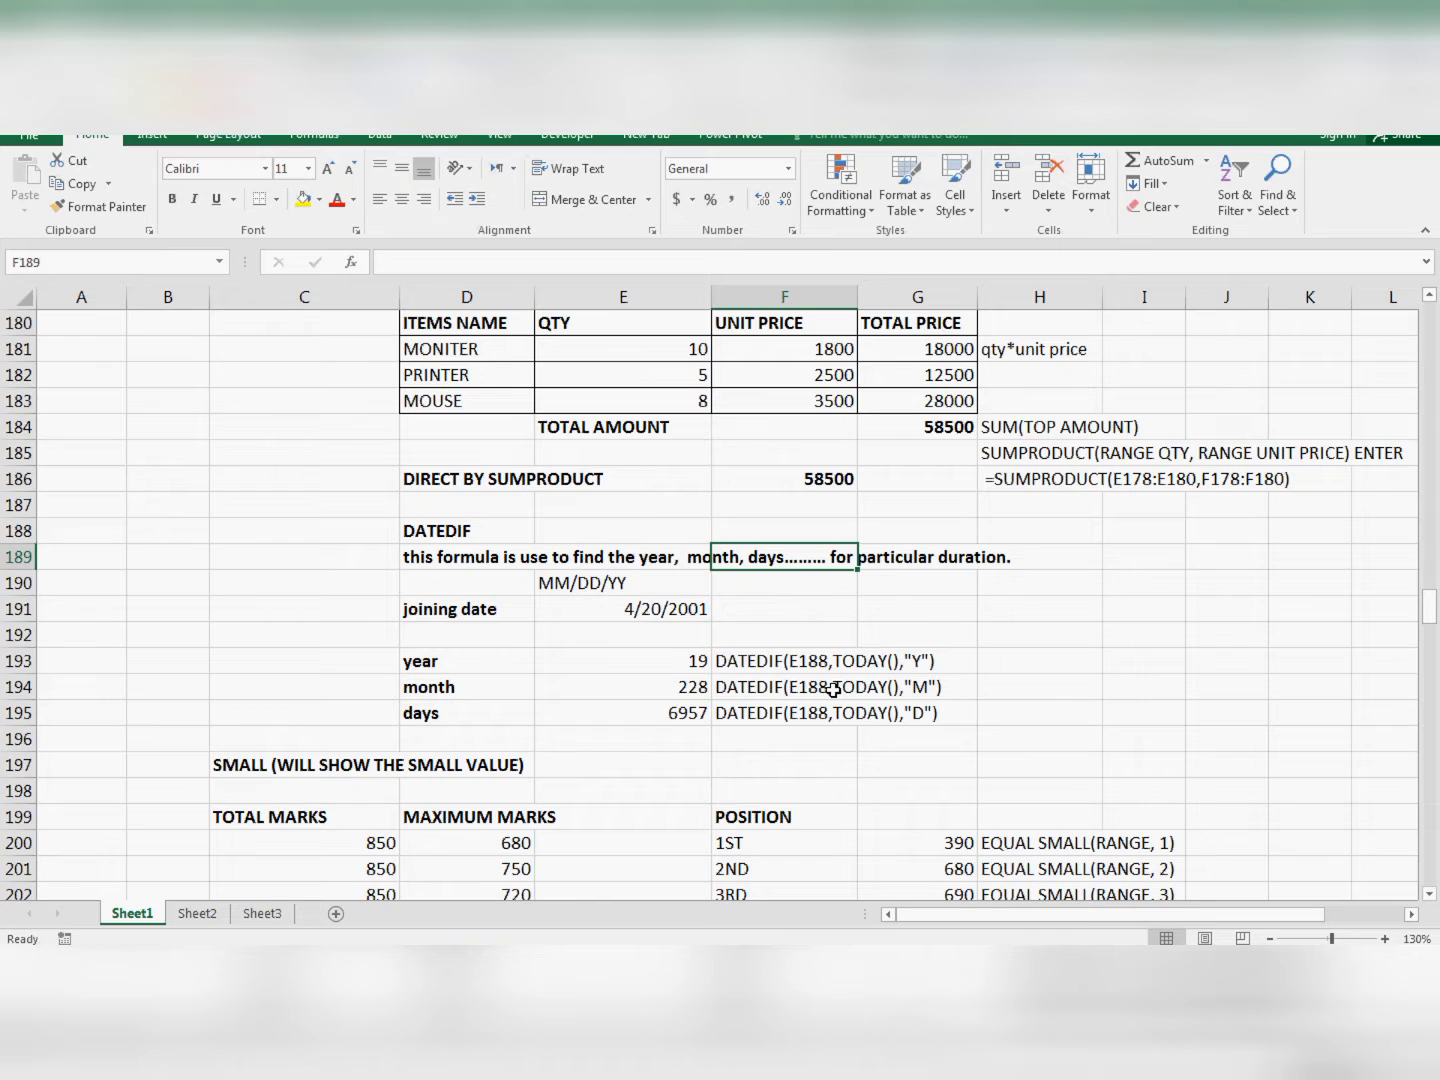
{"action": "key", "text": "Right"}
{"action": "key", "text": "Left"}
{"action": "key", "text": "Left"}
{"action": "key", "text": "Left"}
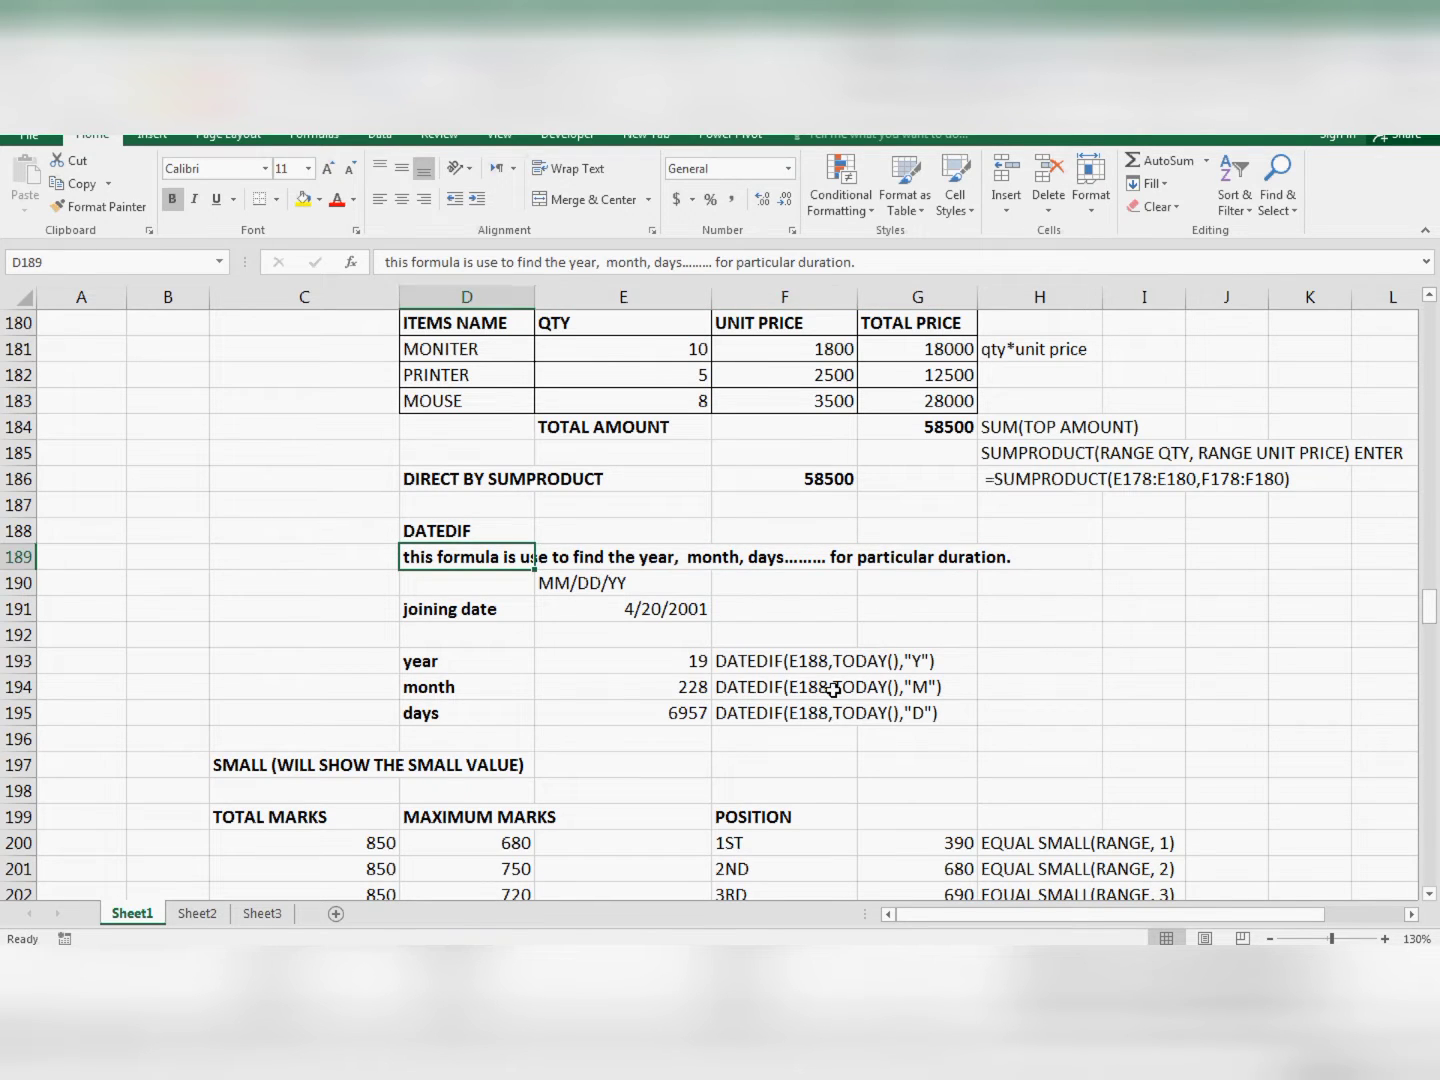
{"action": "key", "text": "Right"}
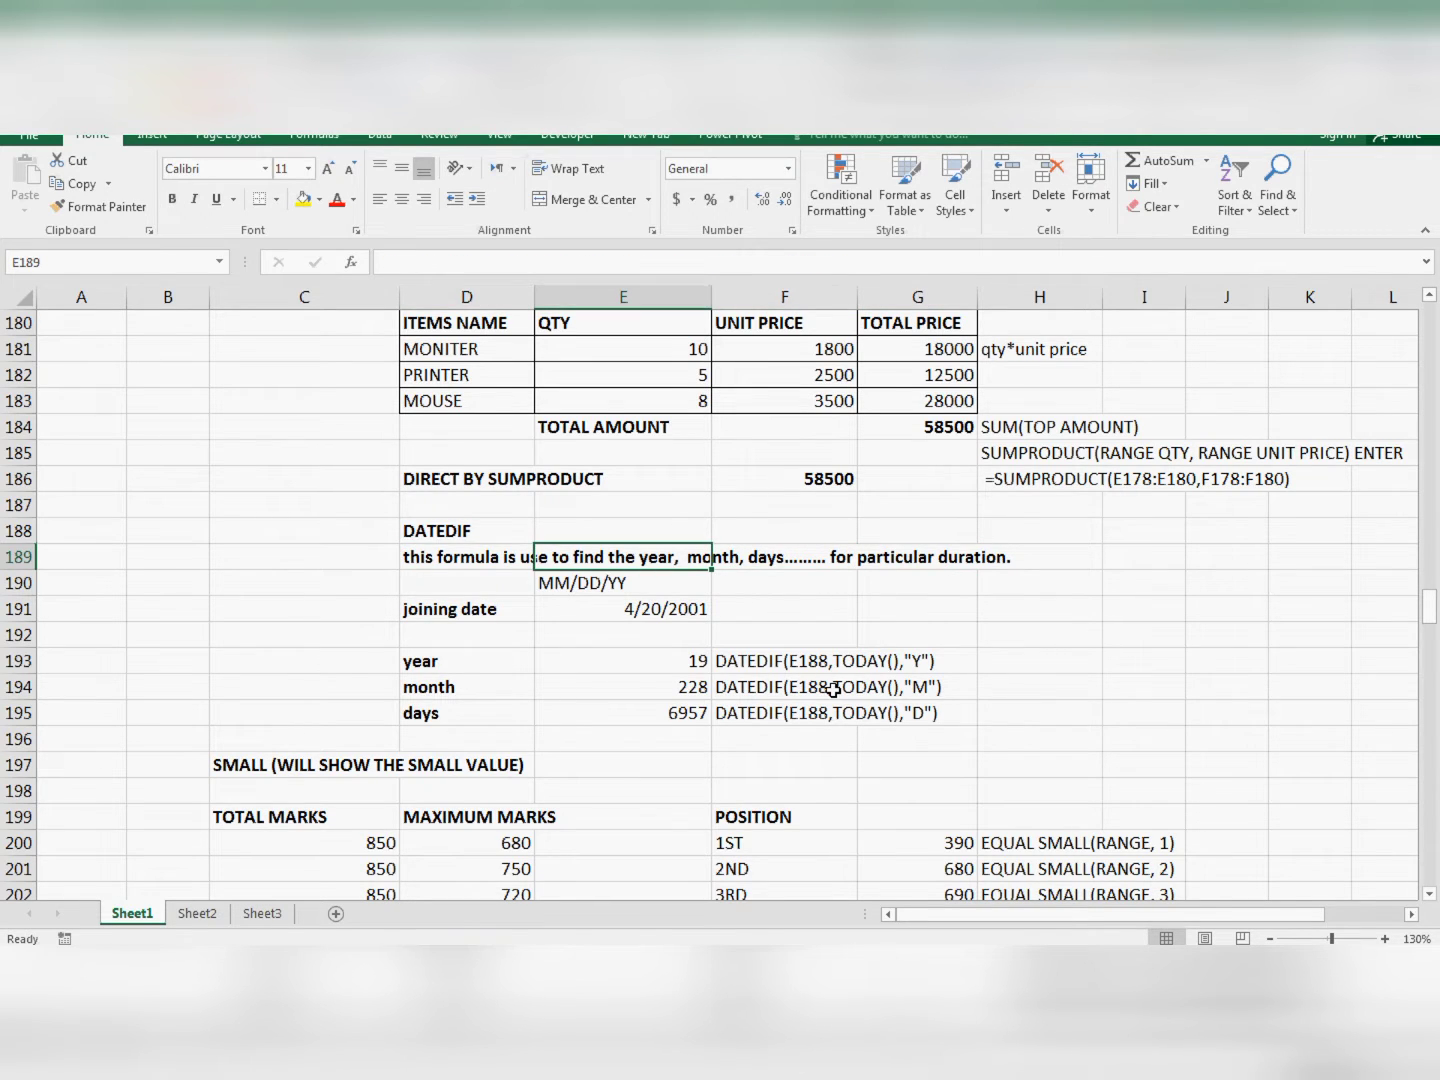
{"action": "key", "text": "Right"}
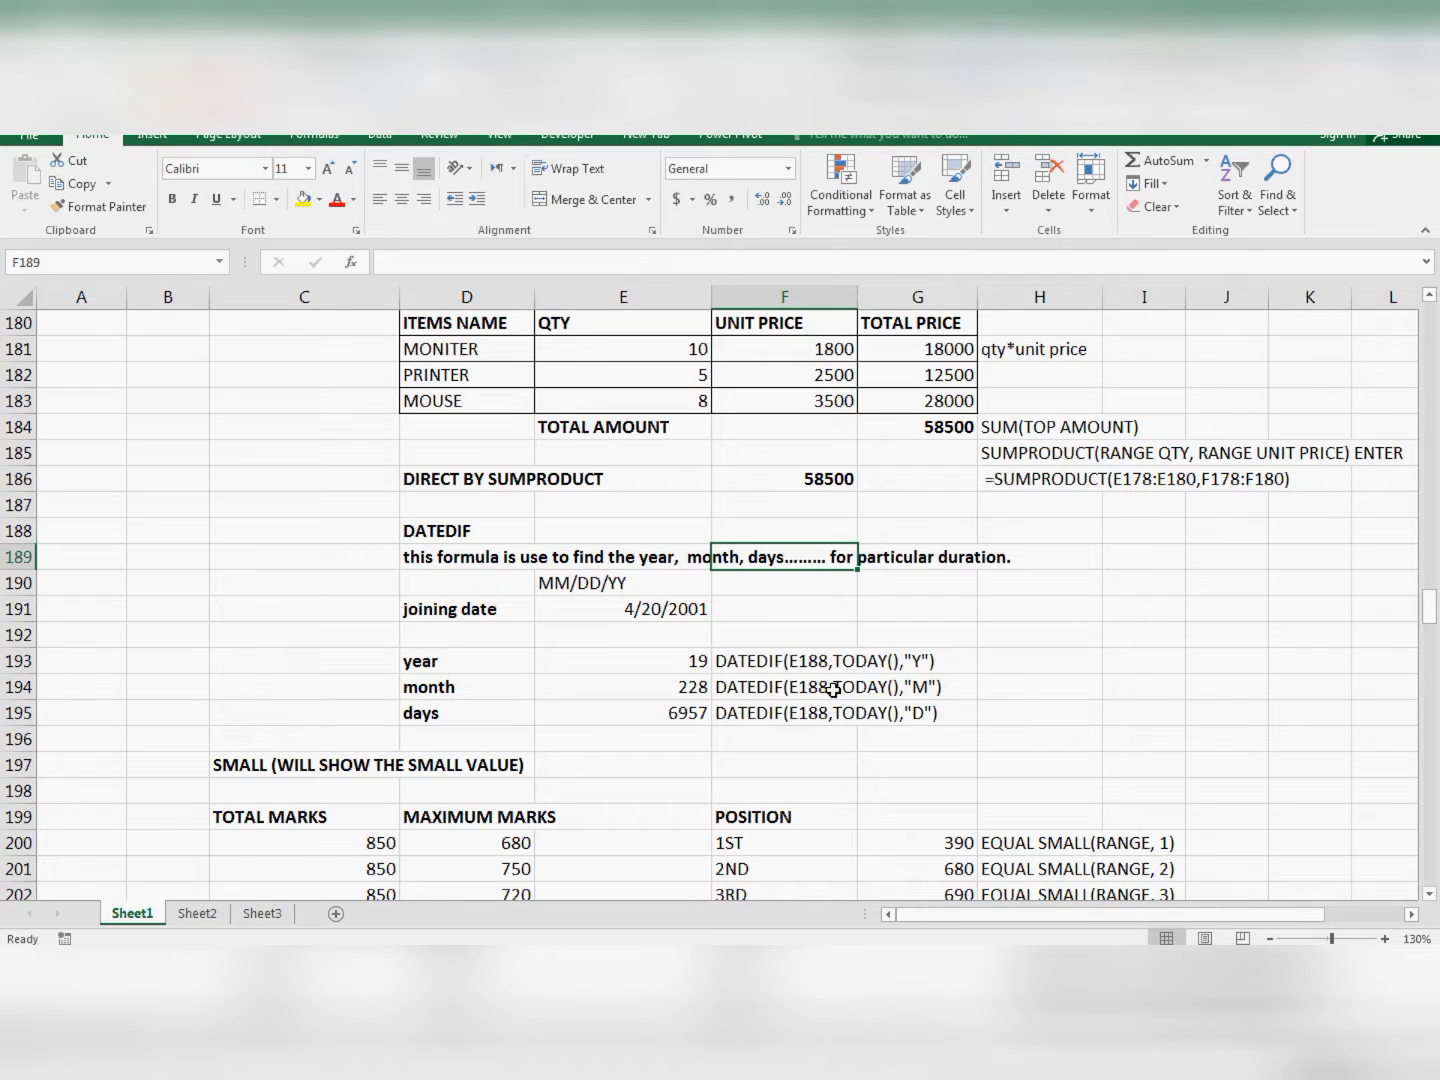
{"action": "key", "text": "Right"}
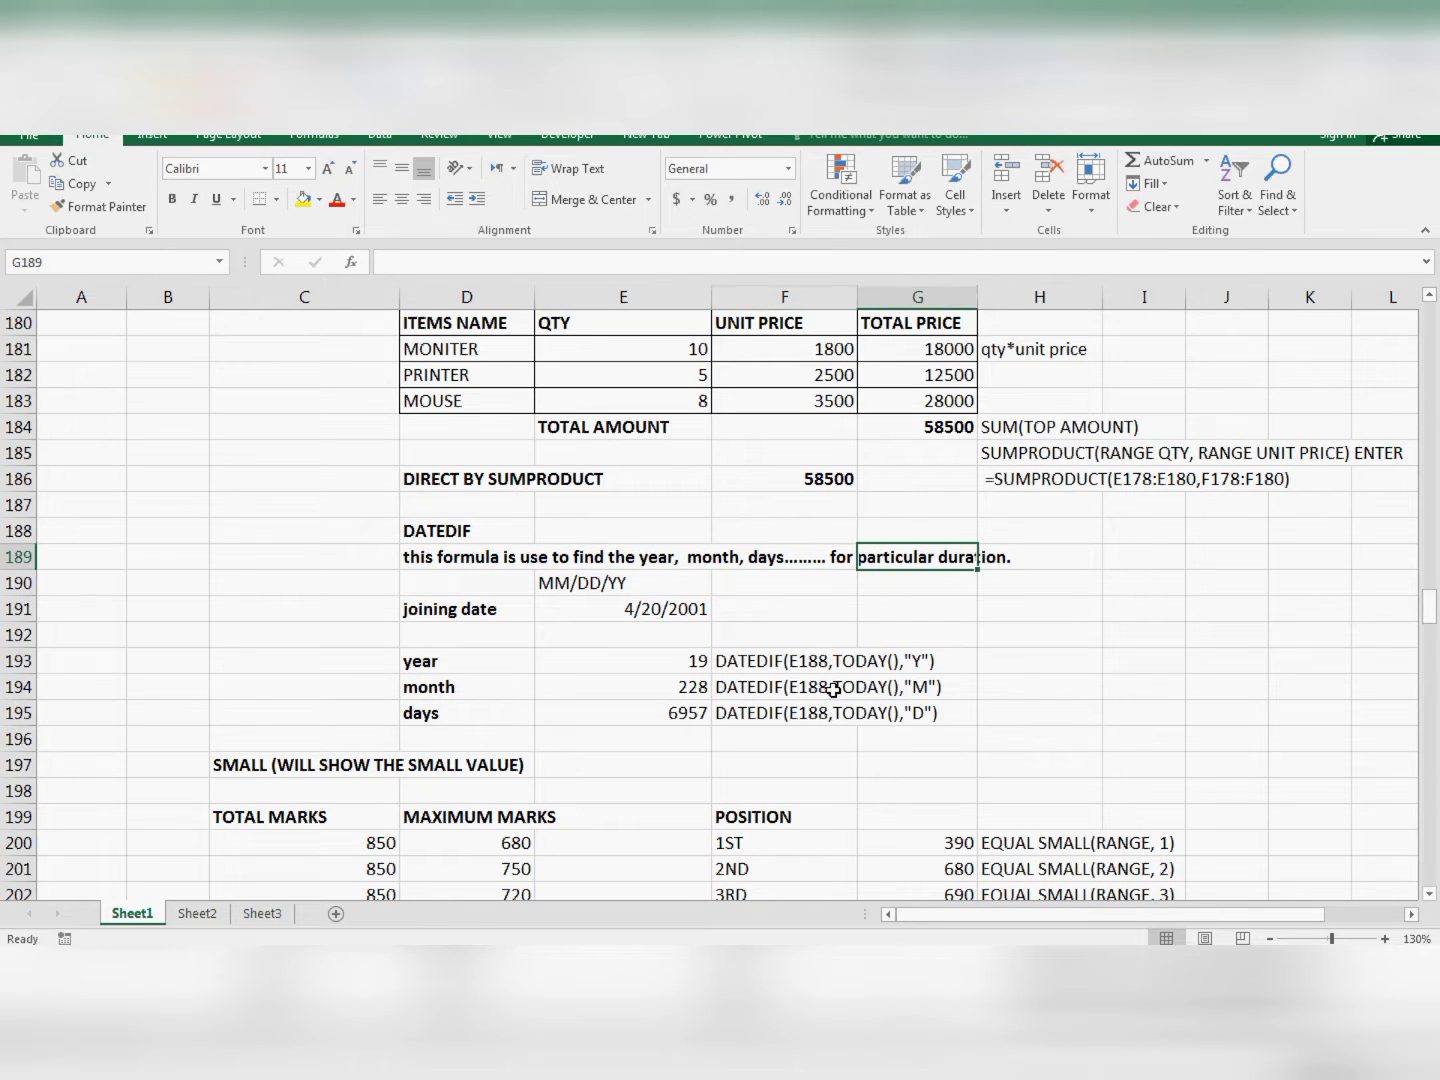
{"action": "key", "text": "Left"}
{"action": "key", "text": "Left"}
{"action": "key", "text": "Left"}
Examine the date format note in E190 and the joining date entered in E191.
{"action": "key", "text": "Down"}
{"action": "key", "text": "Right"}
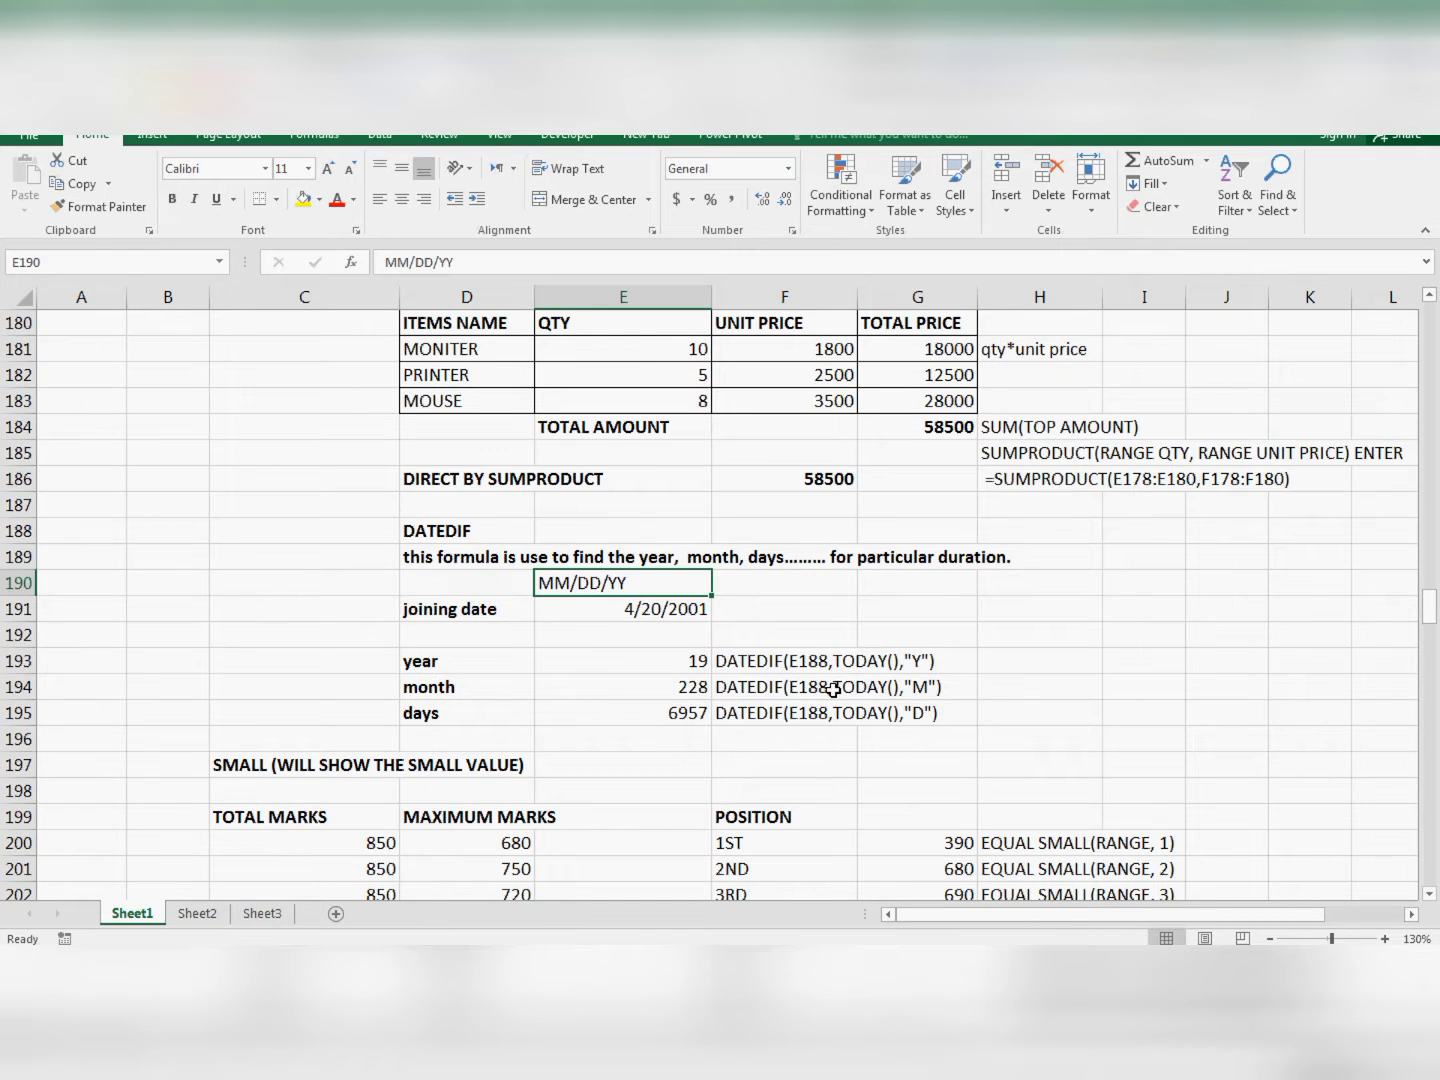
{"action": "key", "text": "Down"}
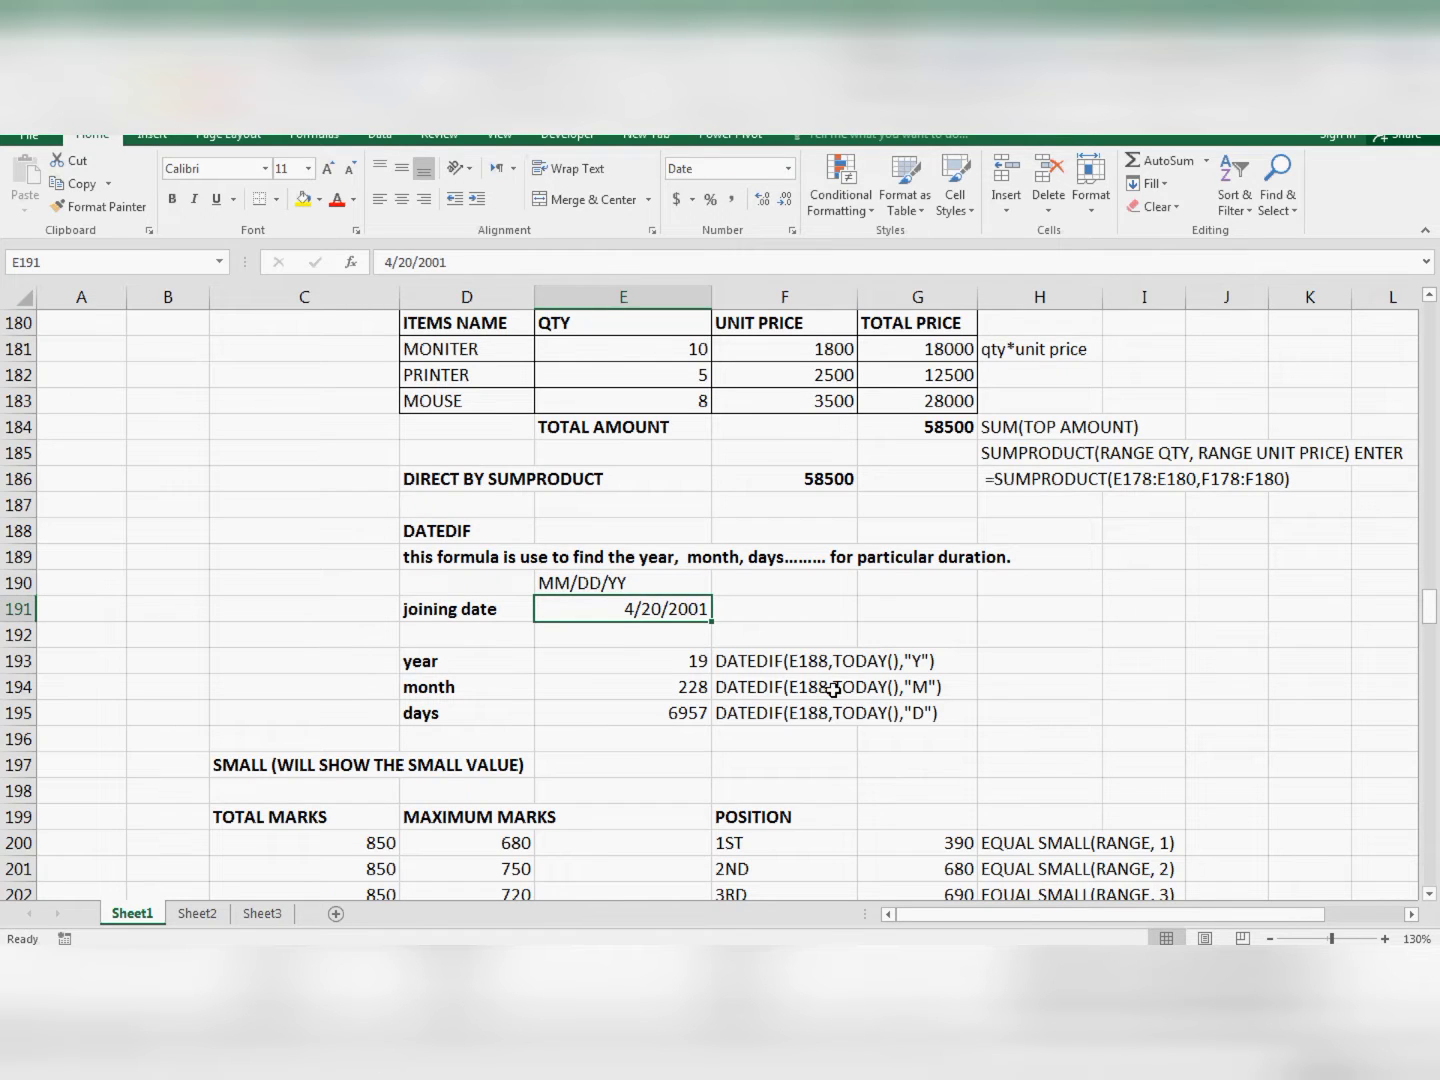
{"action": "key", "text": "Right"}
{"action": "key", "text": "Left"}
{"action": "key", "text": "Right"}
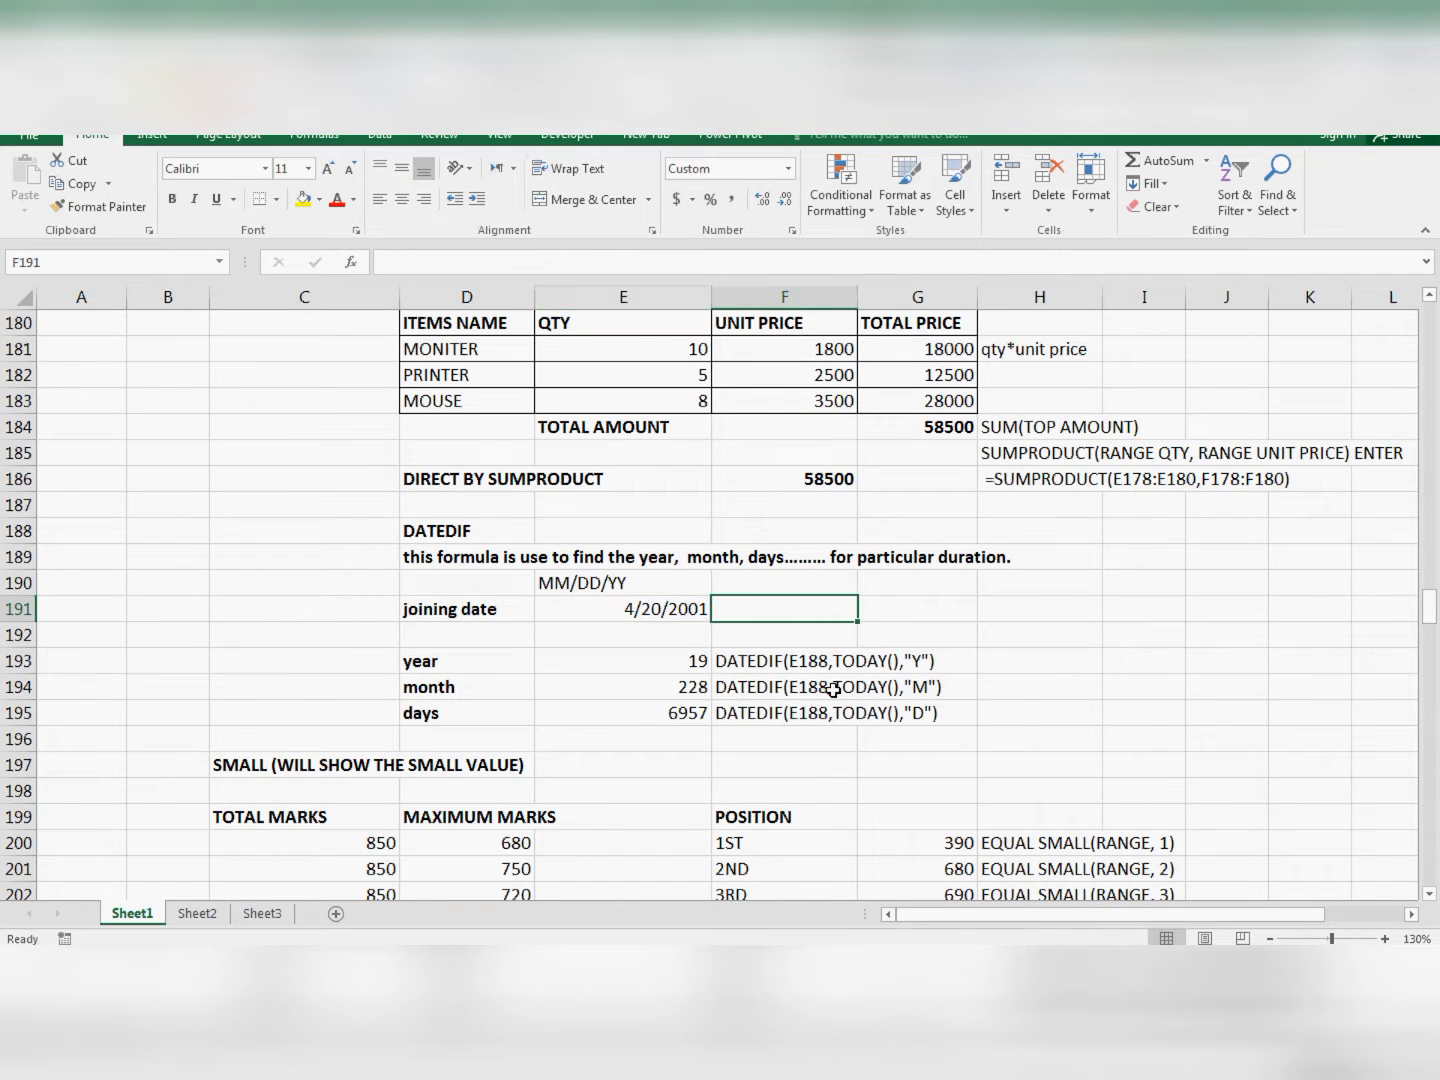
{"action": "key", "text": "Left"}
{"action": "key", "text": "Right"}
{"action": "key", "text": "Left"}
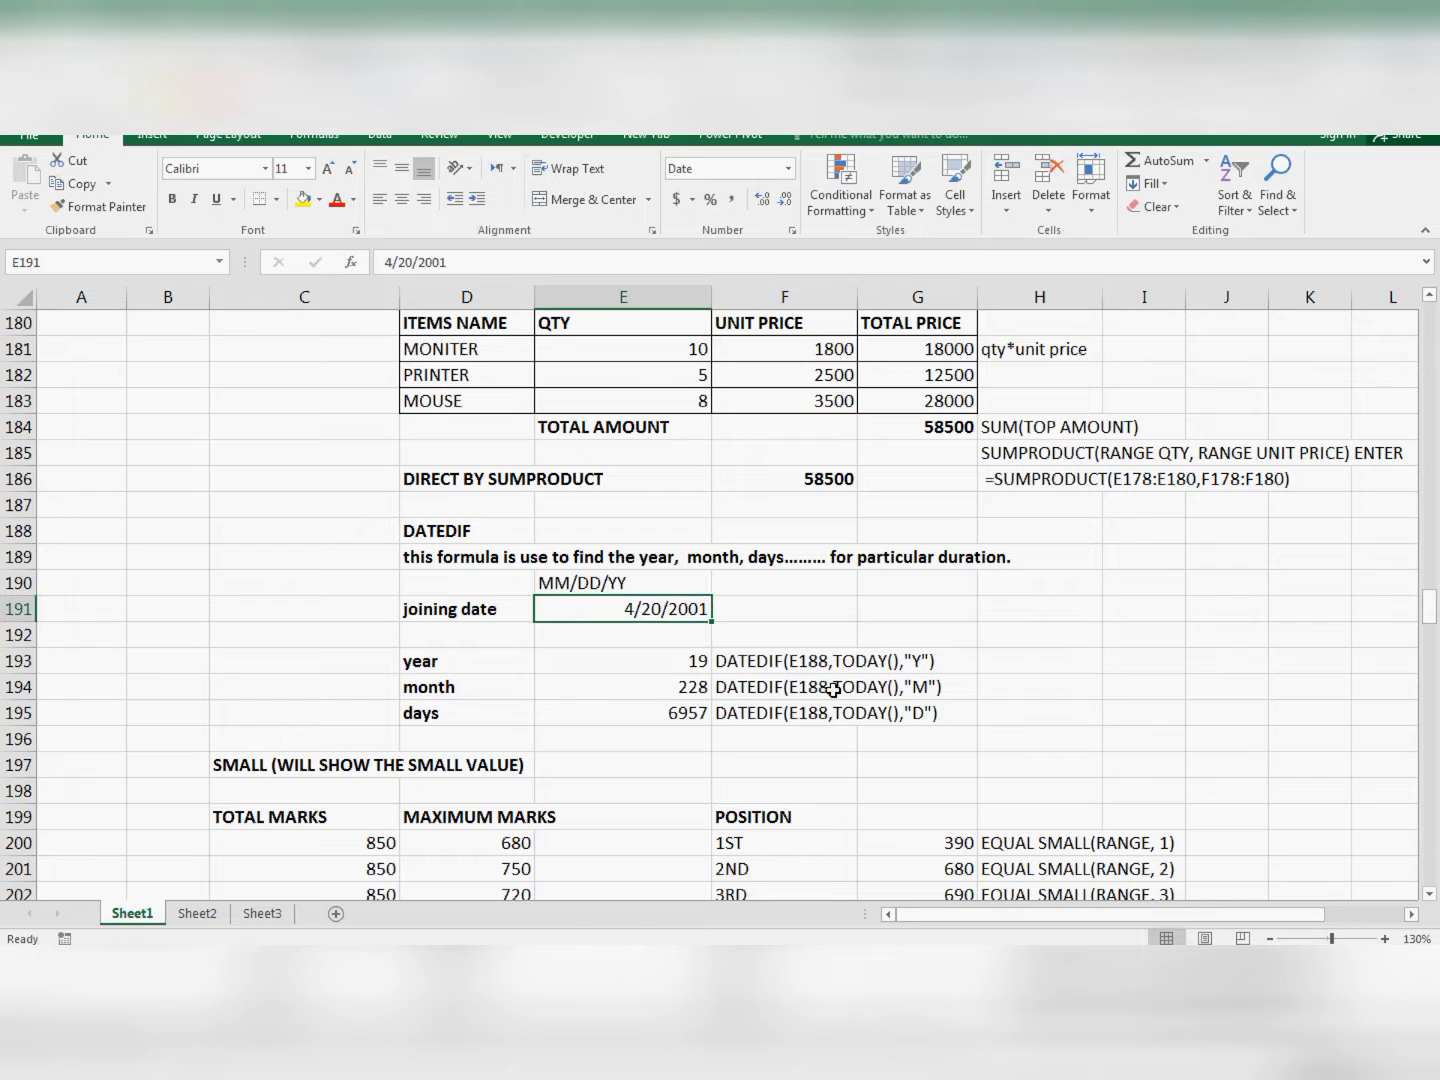
Examine how the DATEDIF formulas for year, month and days in E193:E195 relate to the joining date in E191.
{"action": "key", "text": "Down"}
{"action": "key", "text": "Down"}
{"action": "key", "text": "Left"}
{"action": "key", "text": "Right"}
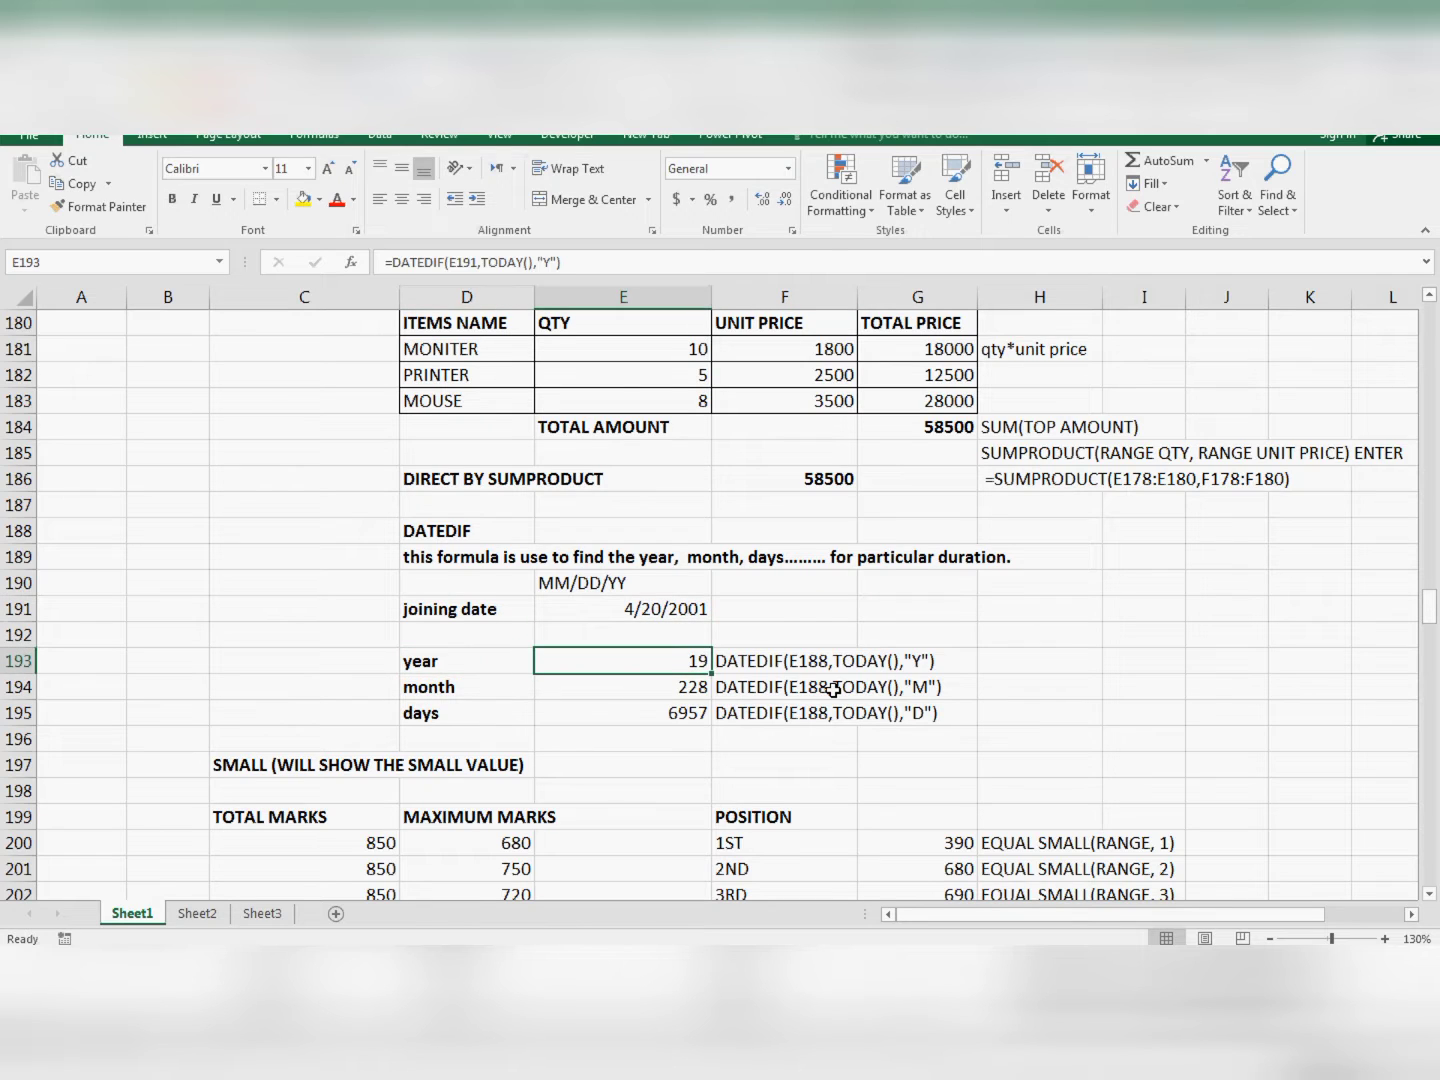
{"action": "key", "text": "Up"}
{"action": "key", "text": "Up"}
{"action": "key", "text": "Left"}
{"action": "key", "text": "Right"}
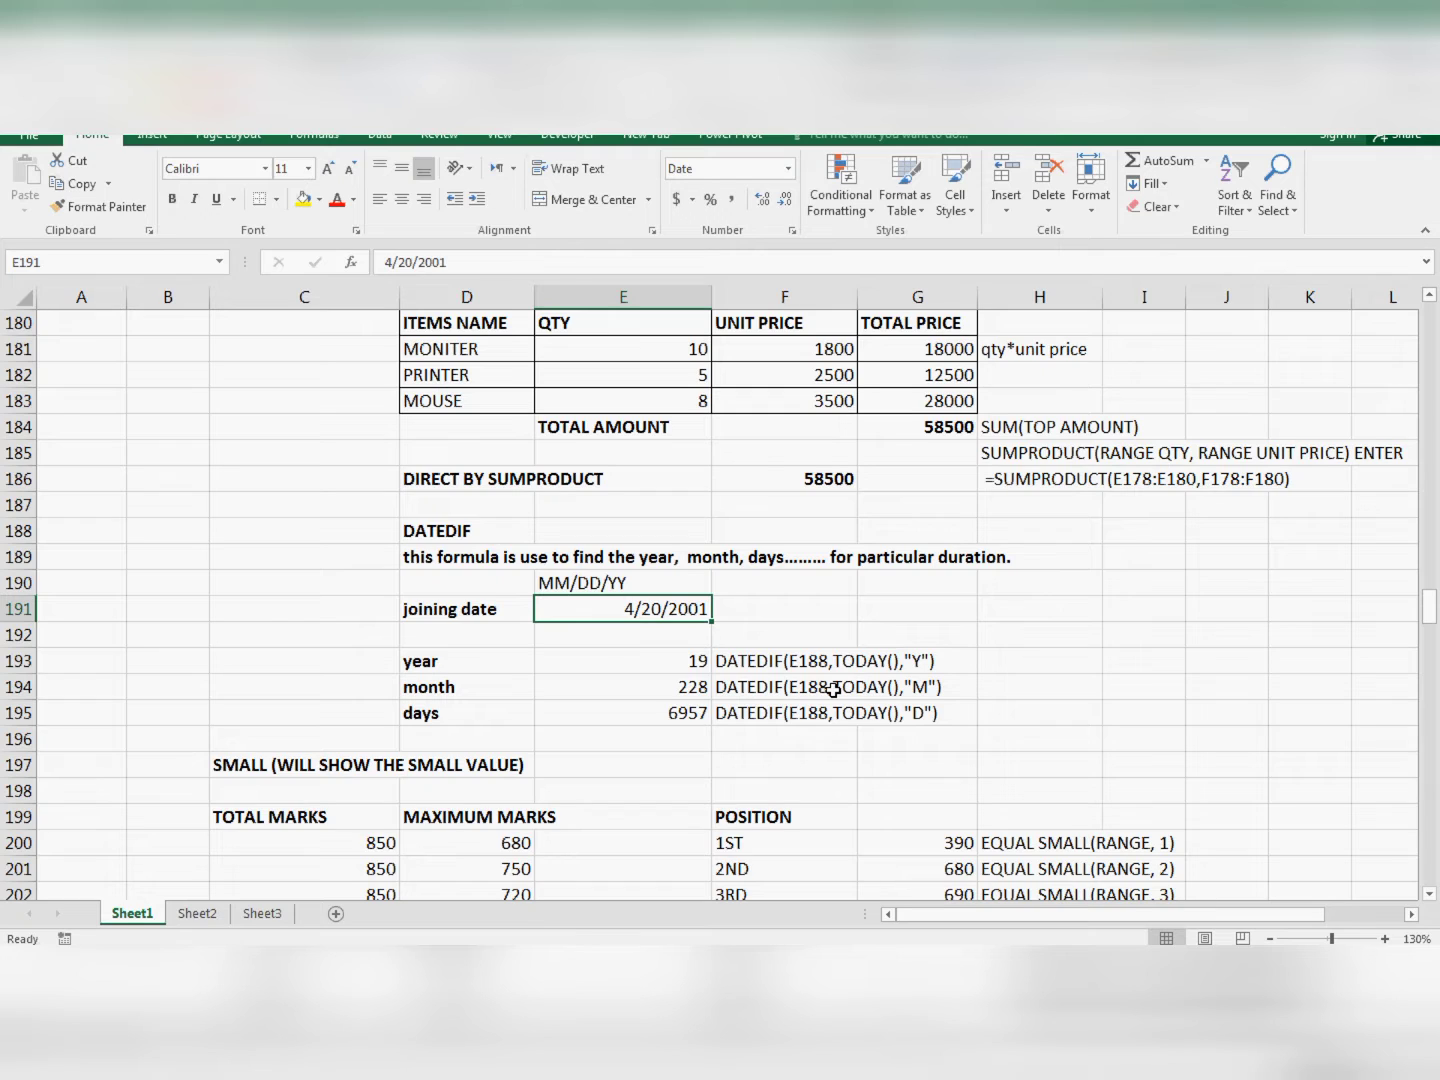
{"action": "key", "text": "Left"}
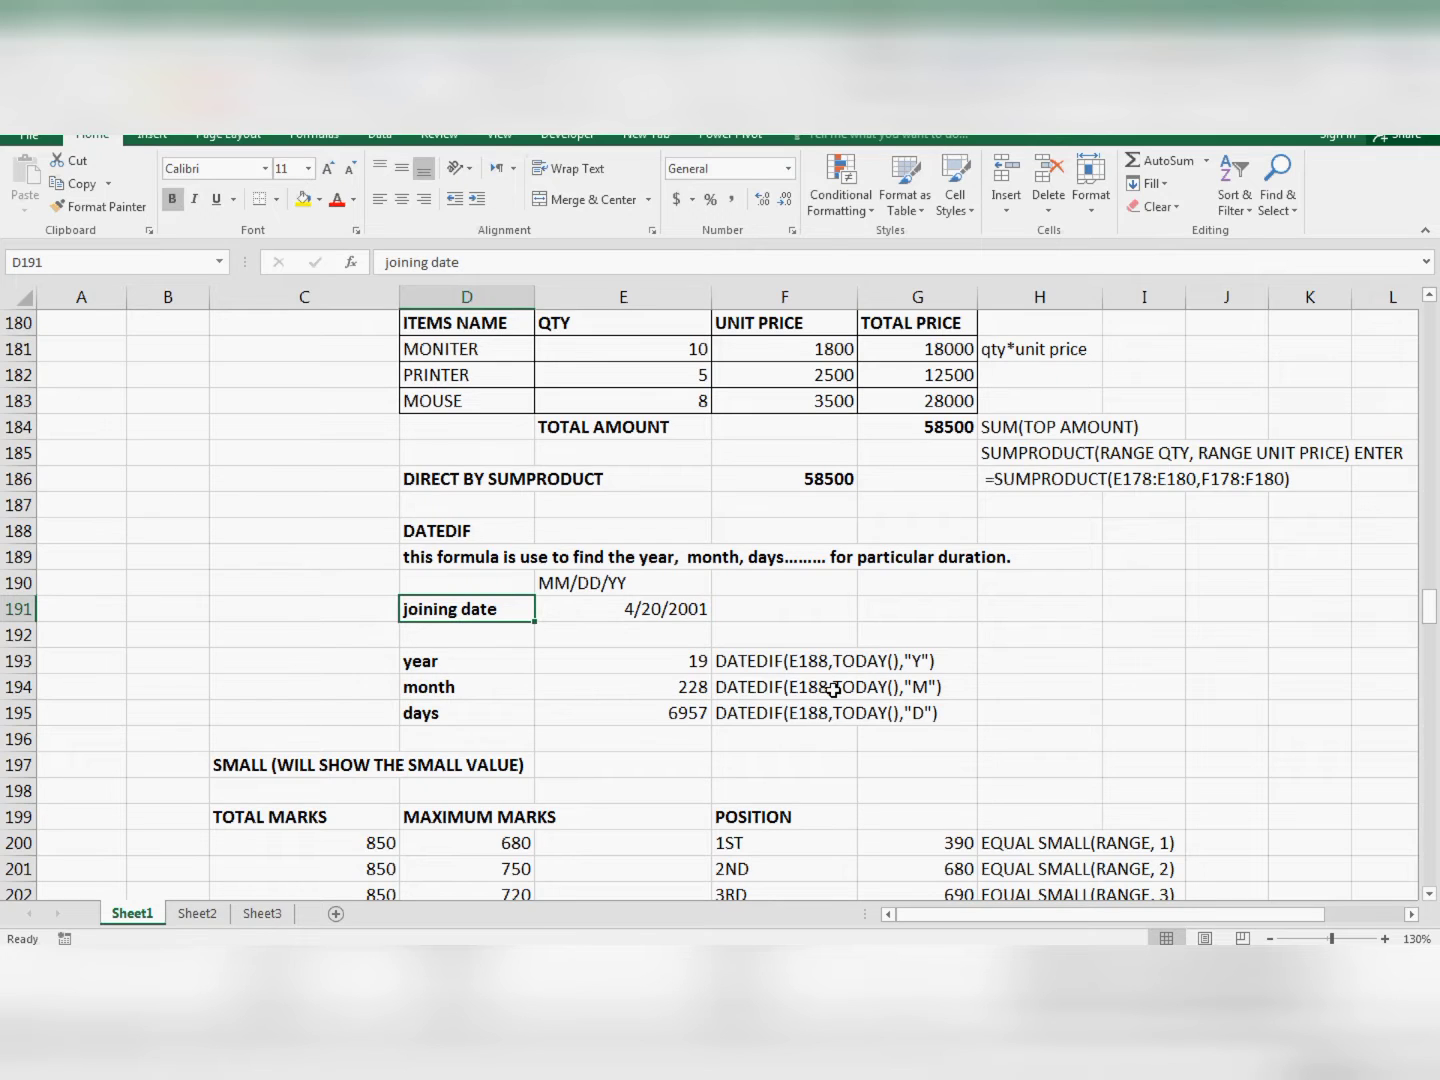
{"action": "key", "text": "Right"}
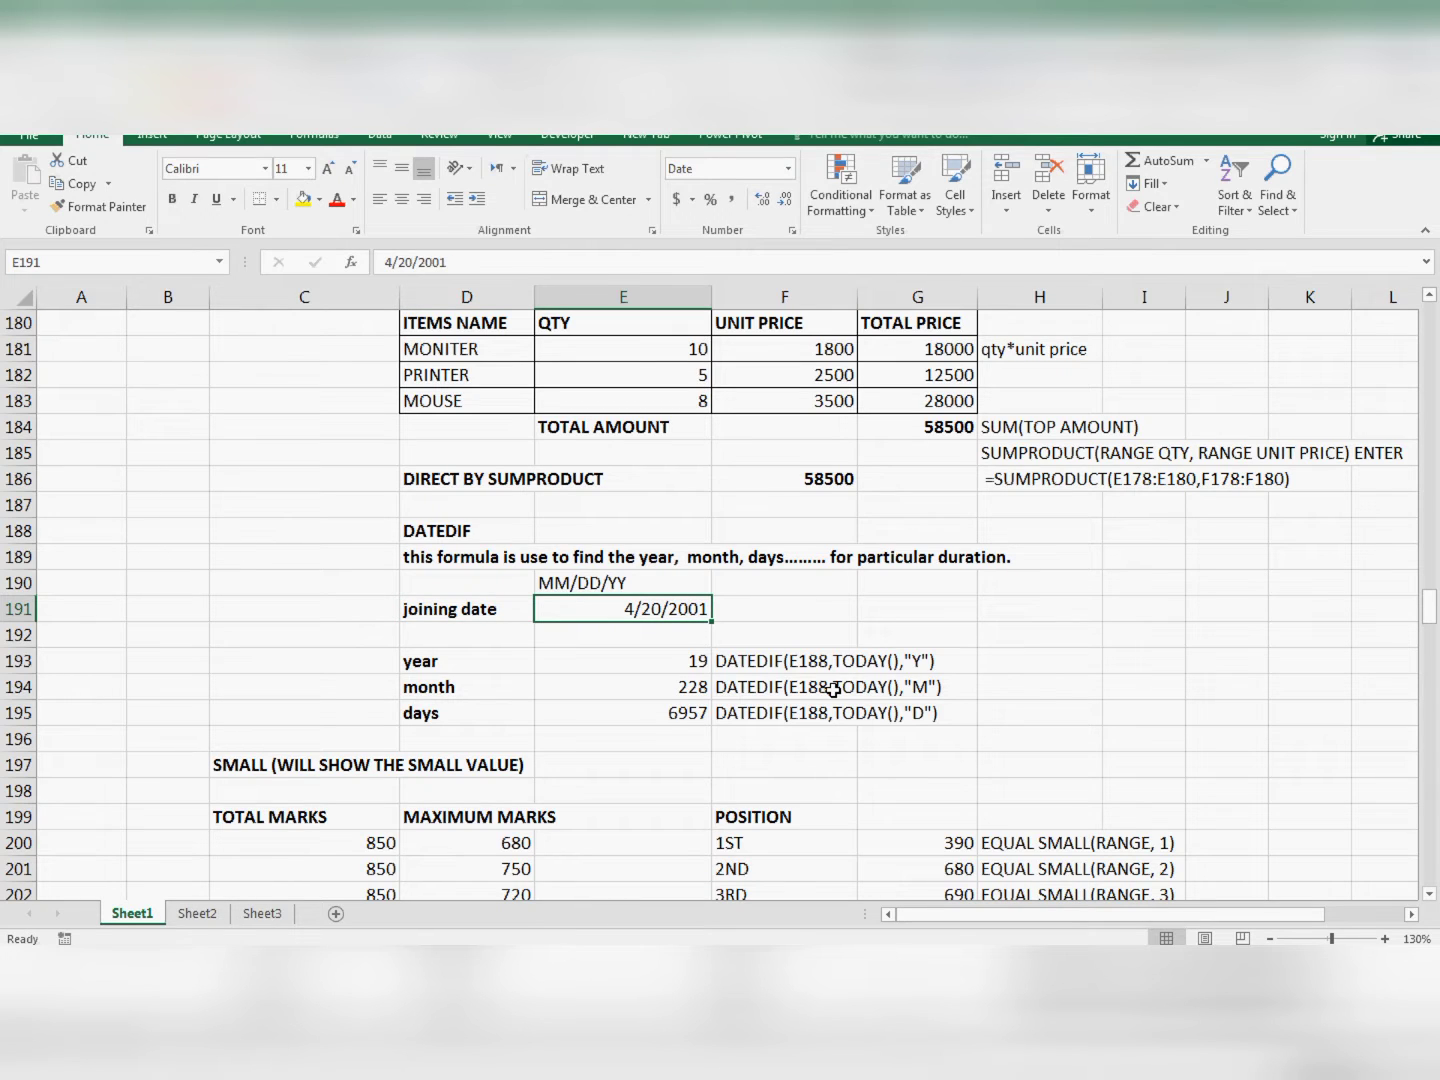
{"action": "key", "text": "Down"}
{"action": "key", "text": "Down"}
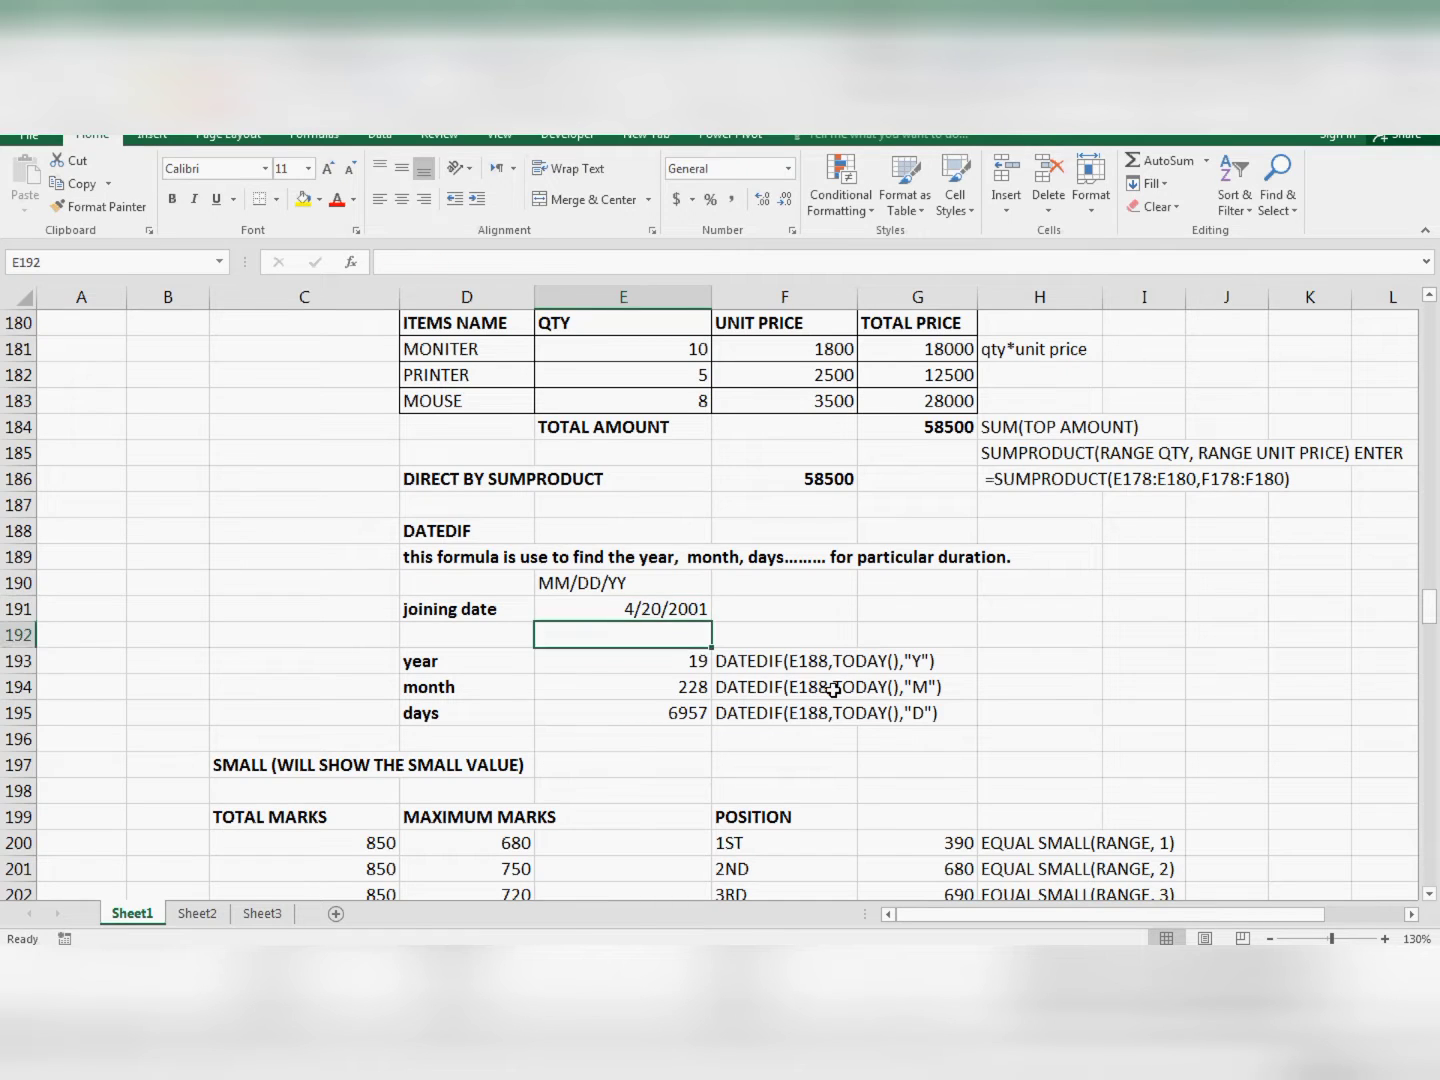
{"action": "key", "text": "Down"}
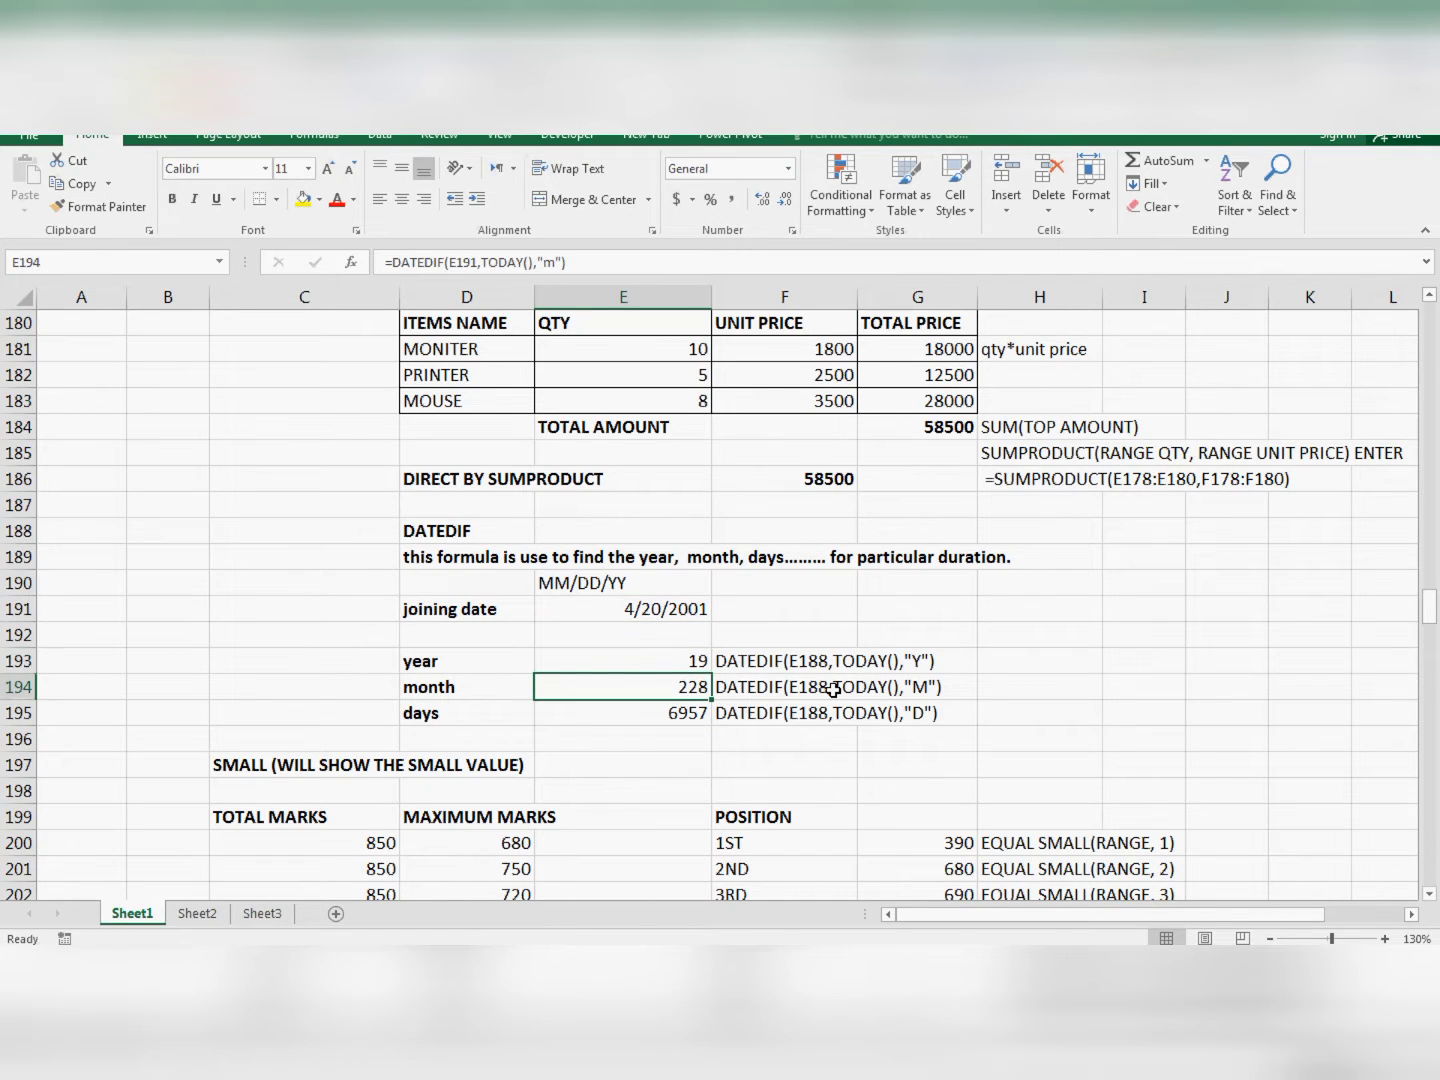
{"action": "key", "text": "Down"}
{"action": "key", "text": "Up"}
{"action": "key", "text": "Up"}
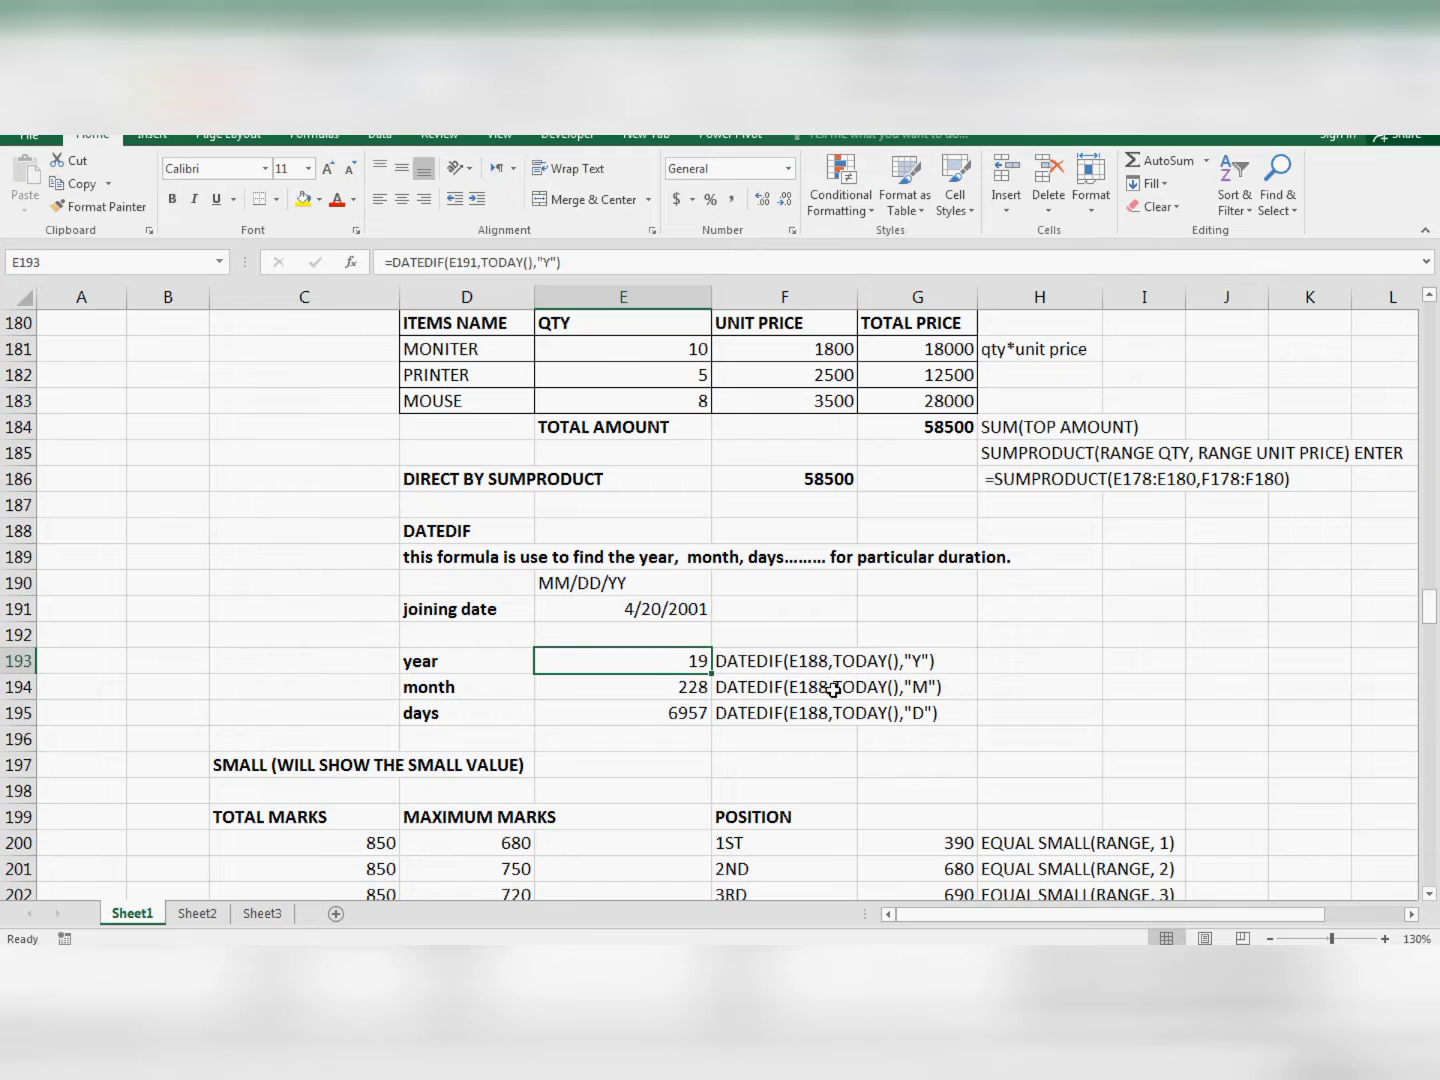
Clear the existing year, month and days formulas from E193:E195.
{"action": "key", "text": "shift+Down"}
{"action": "key", "text": "shift+Down"}
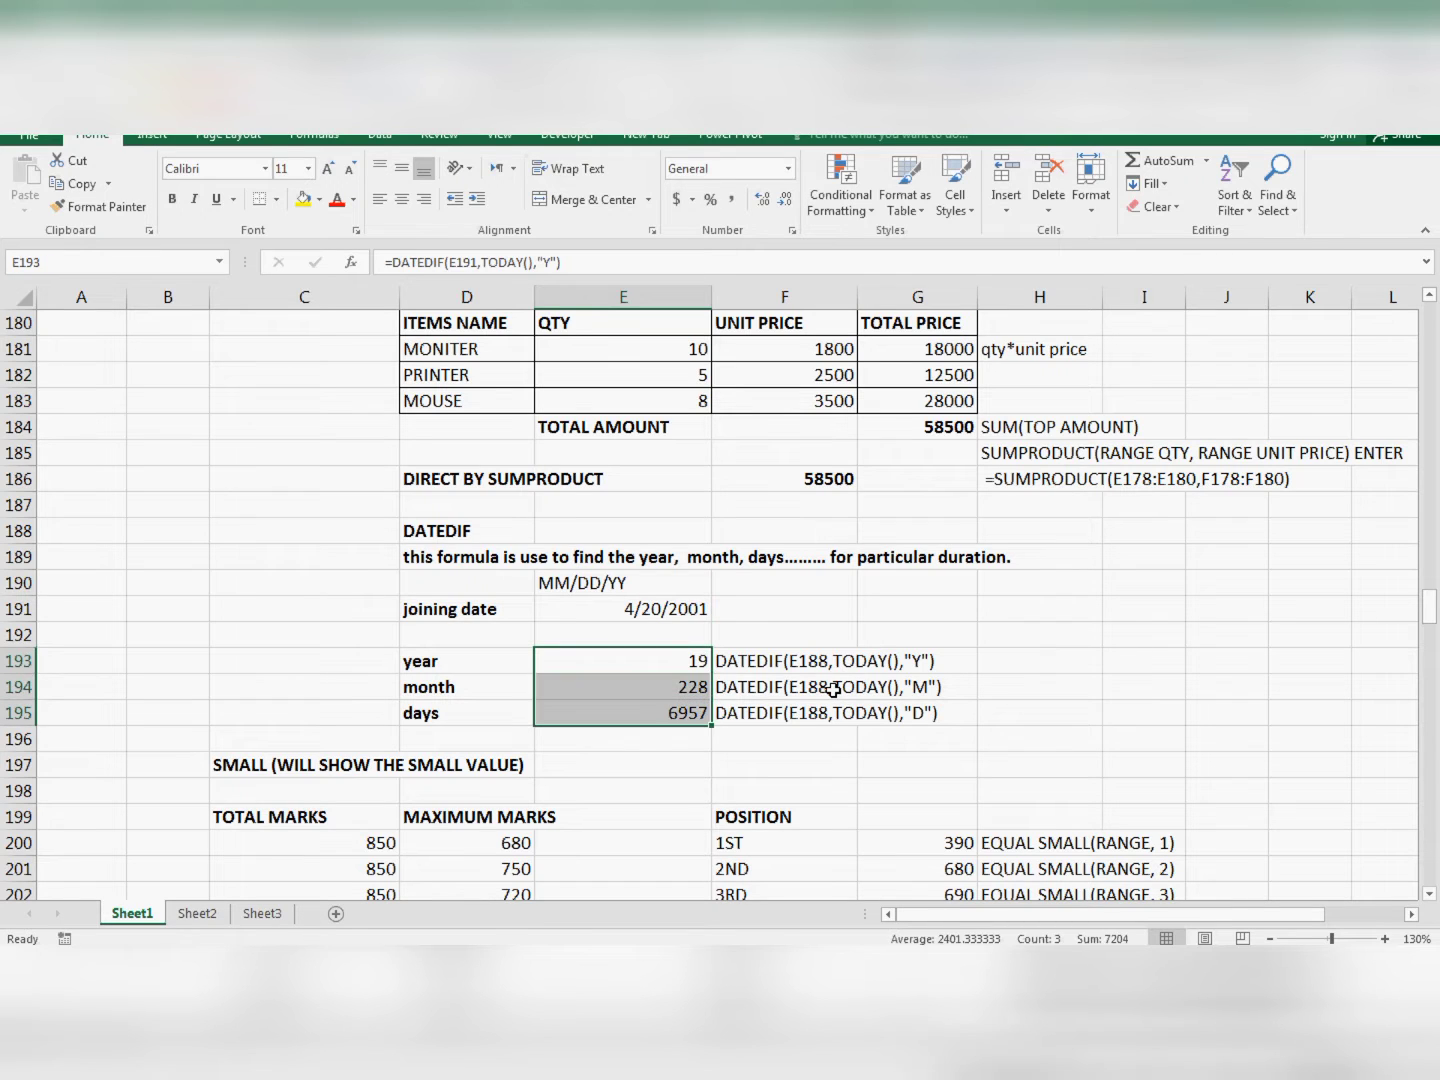
{"action": "key", "text": "Delete"}
{"action": "key", "text": "shift+Up"}
{"action": "key", "text": "shift+Up"}
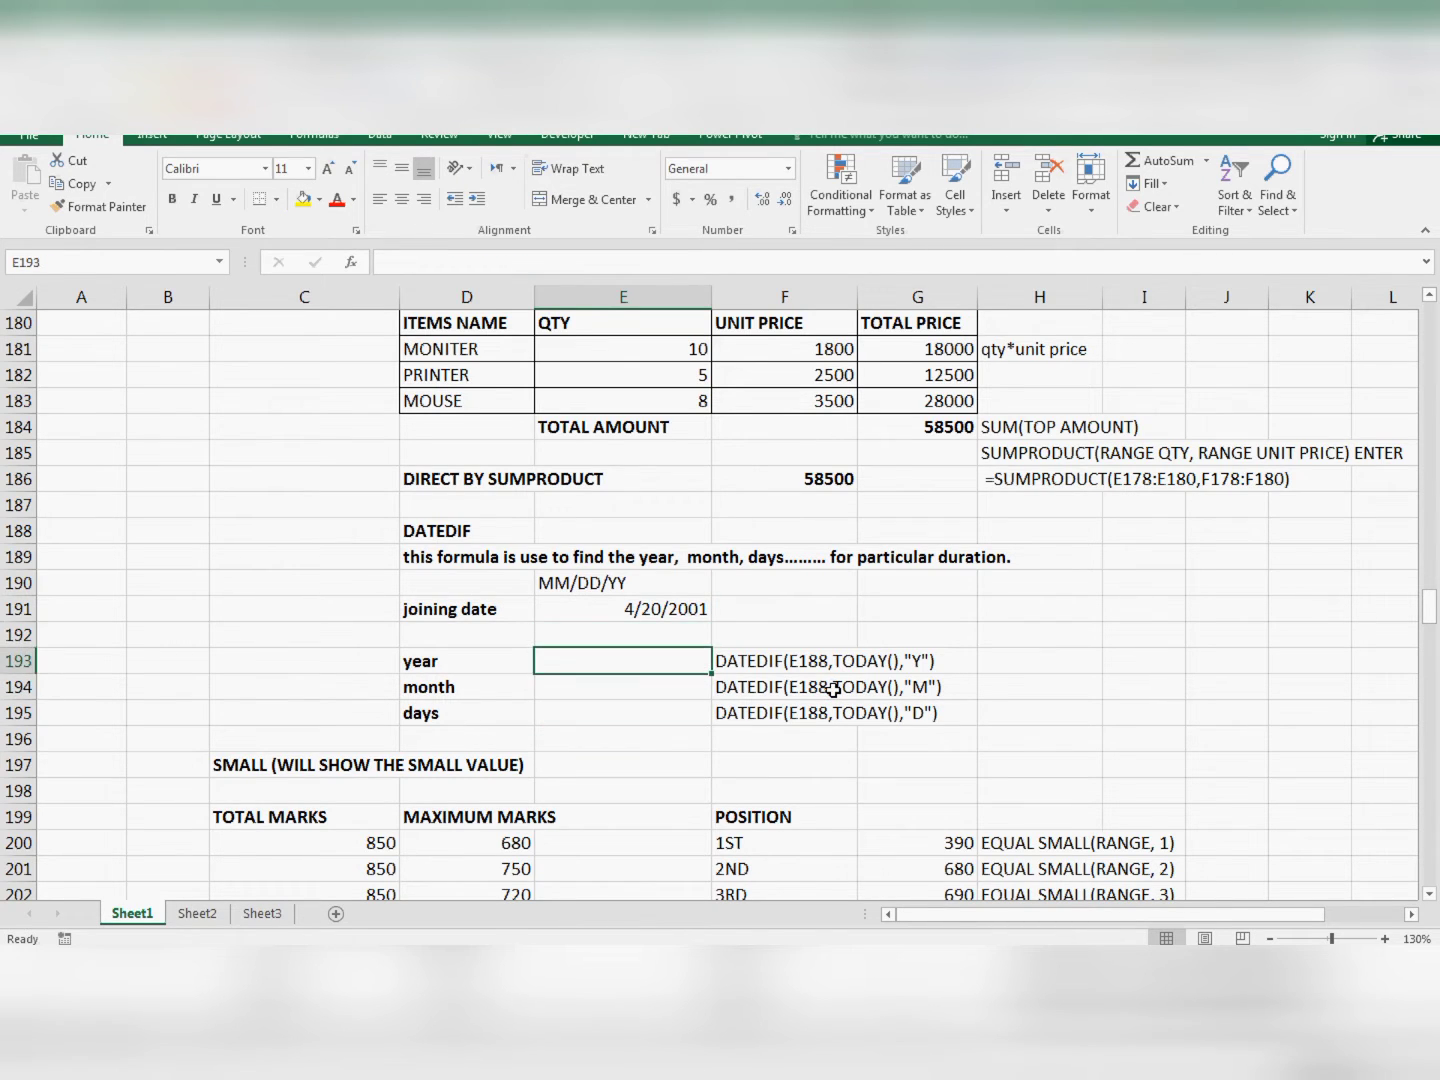
Enter the formula =DATEDIF(E191,TODAY(),"Y") in the year cell E193.
{"action": "type", "text": "="}
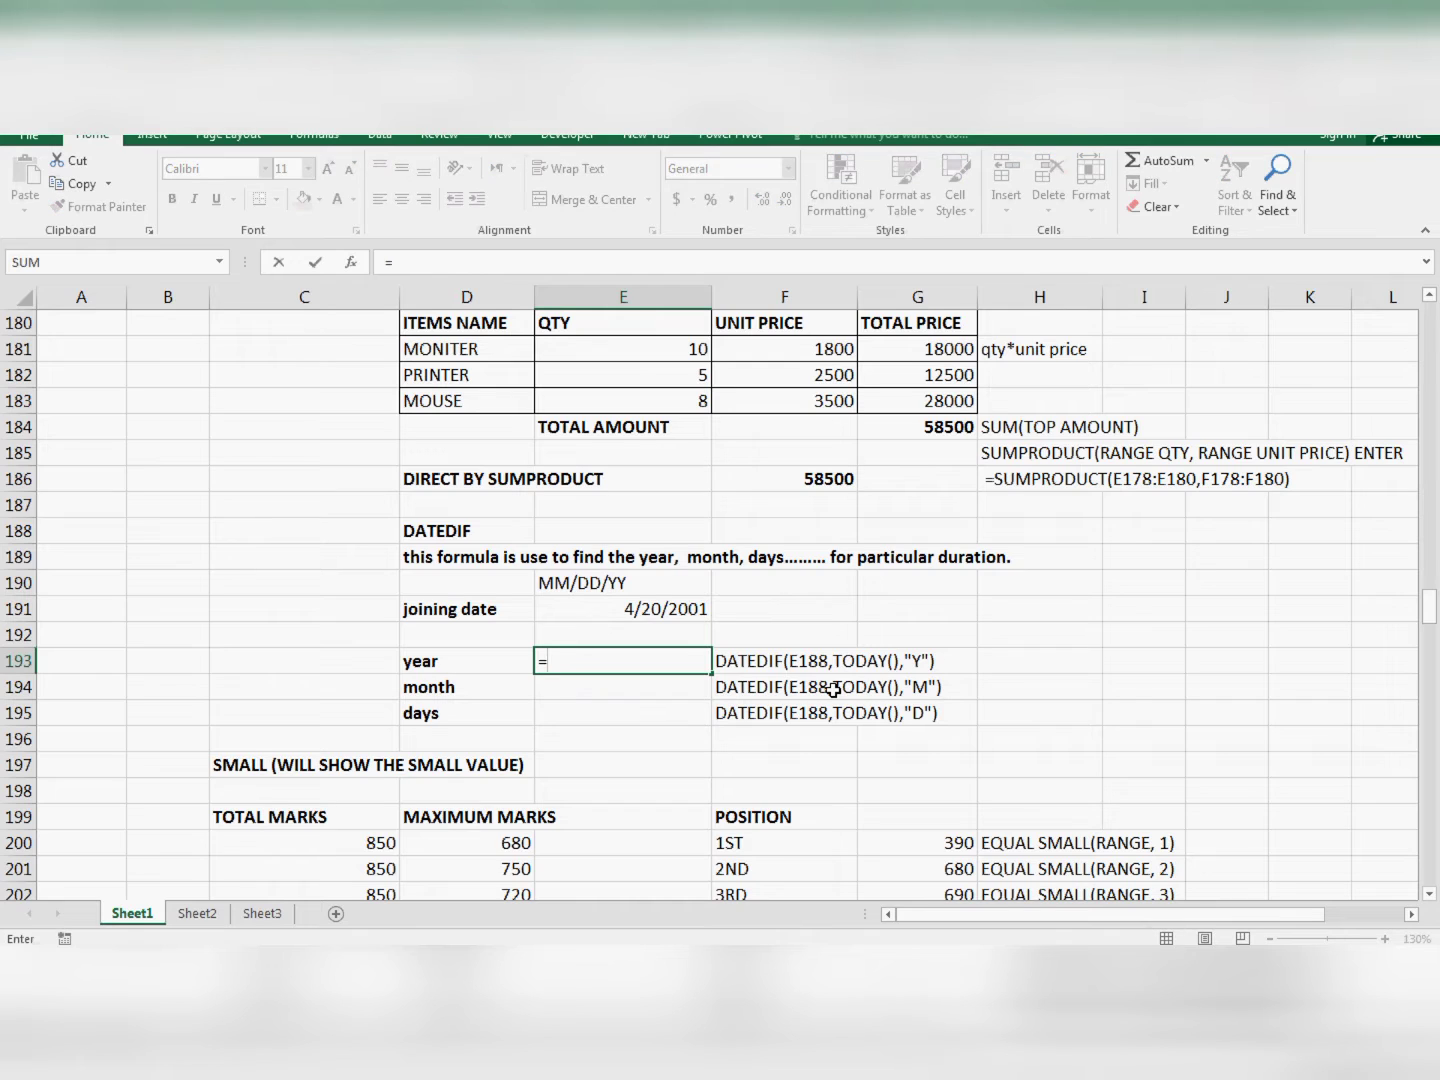
{"action": "type", "text": "DATEDIF("}
{"action": "key", "text": "Up"}
{"action": "key", "text": "Up"}
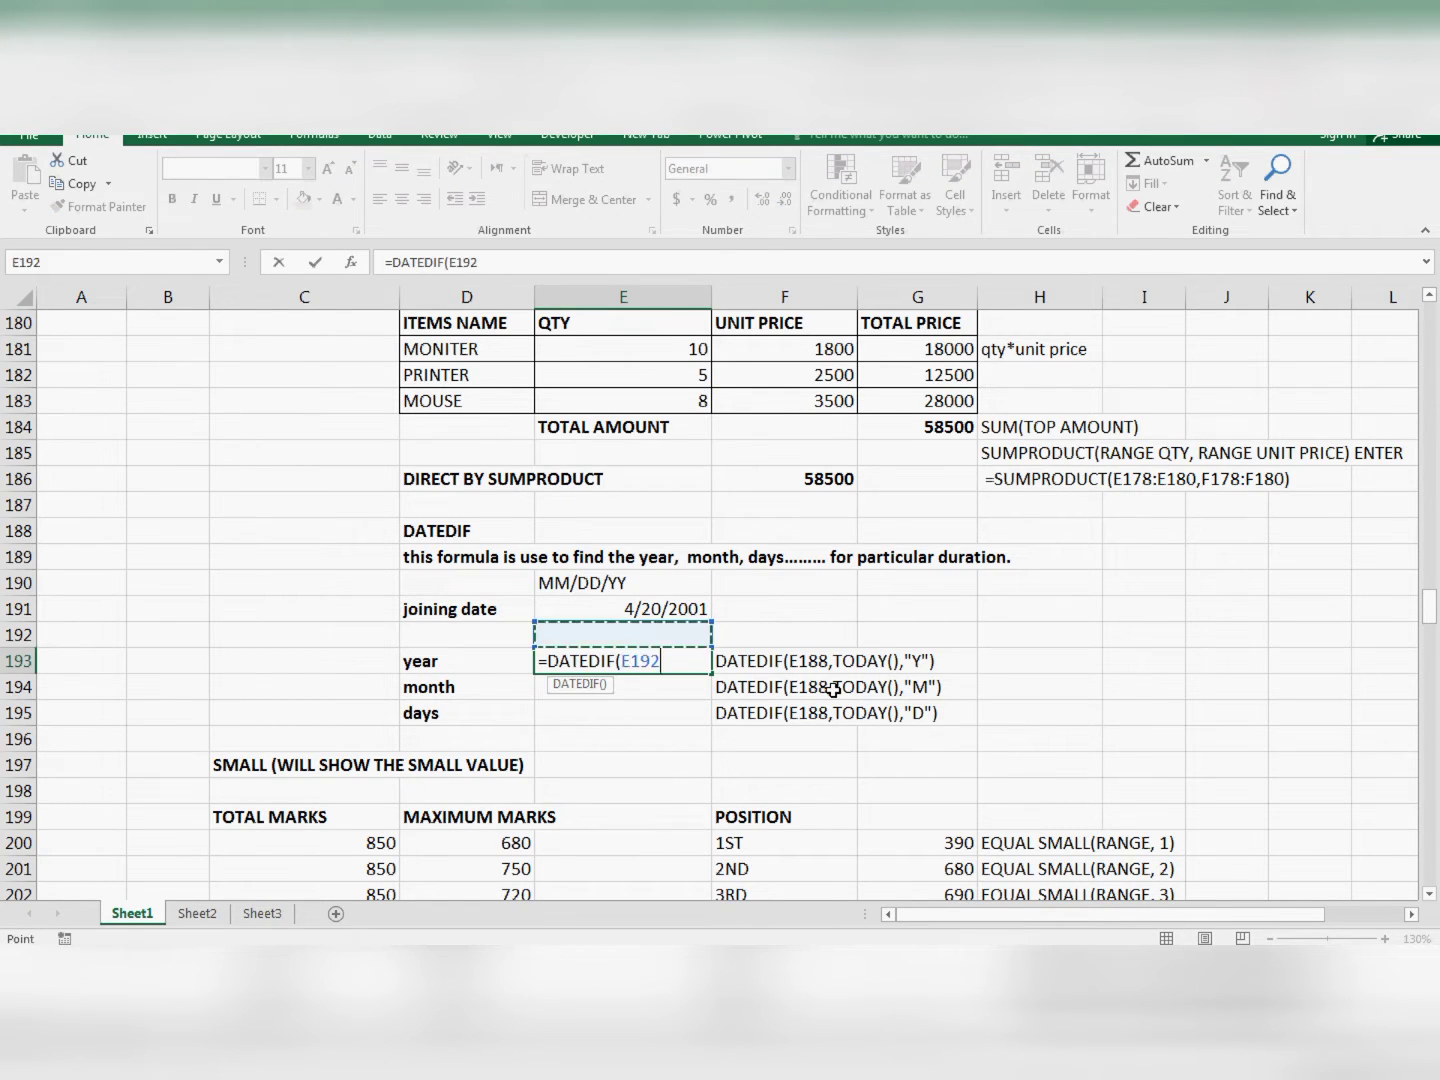
{"action": "type", "text": ","}
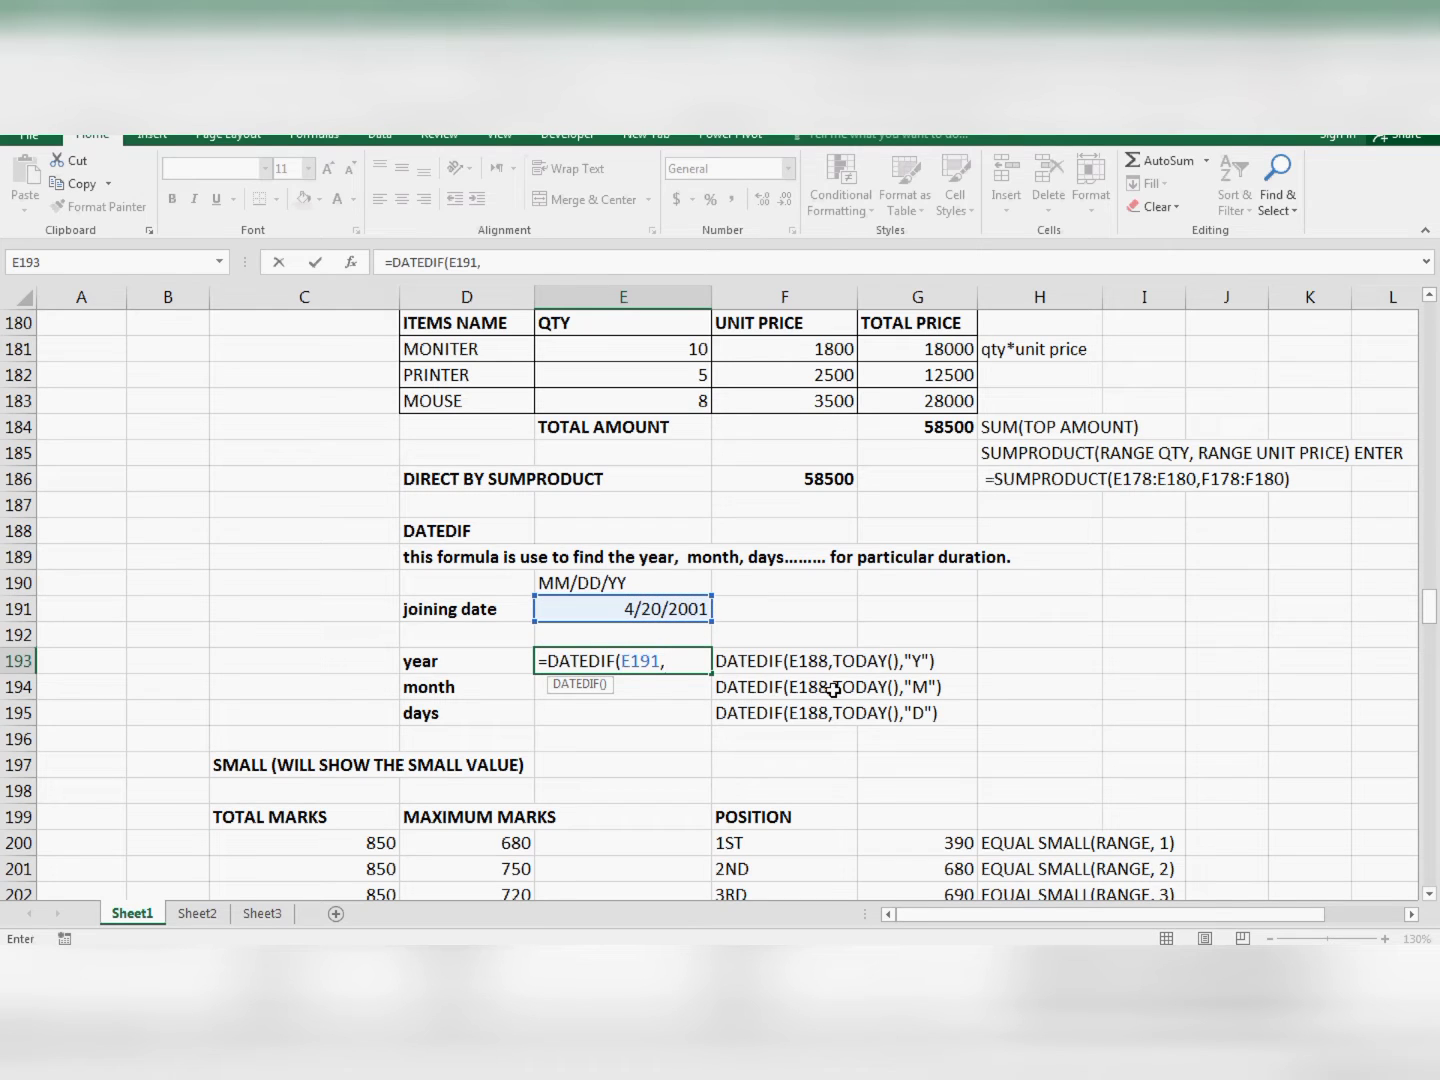
{"action": "type", "text": "TIDA"}
{"action": "key", "text": "BackSpace"}
{"action": "key", "text": "BackSpace"}
{"action": "key", "text": "BackSpace"}
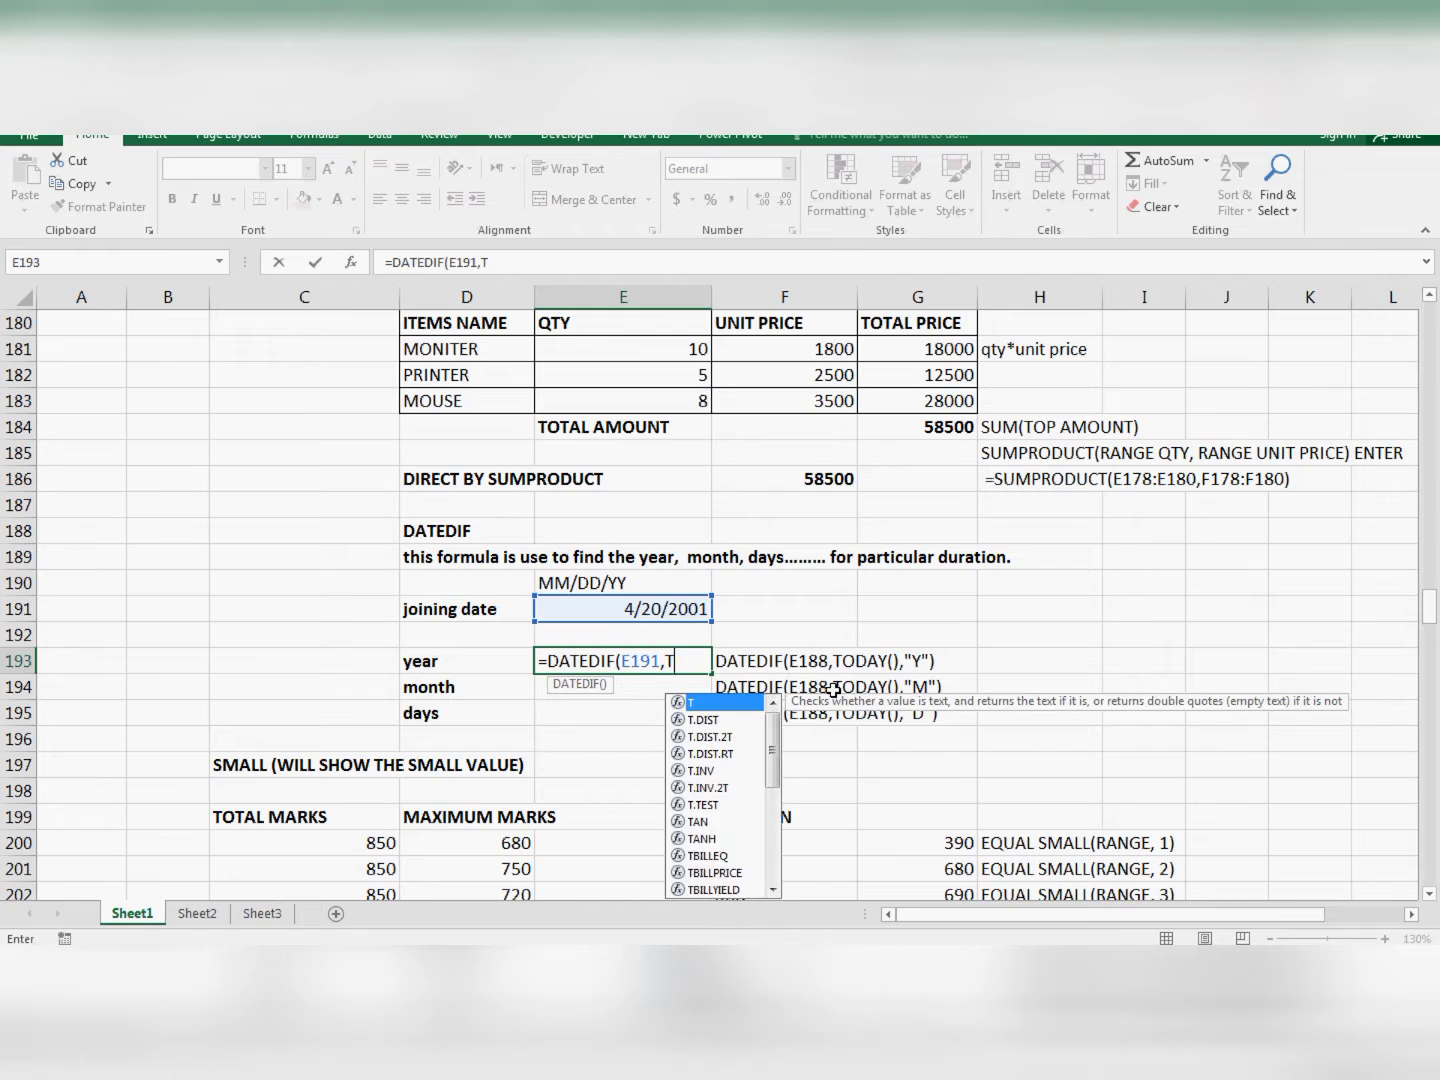
{"action": "type", "text": "ODAY("}
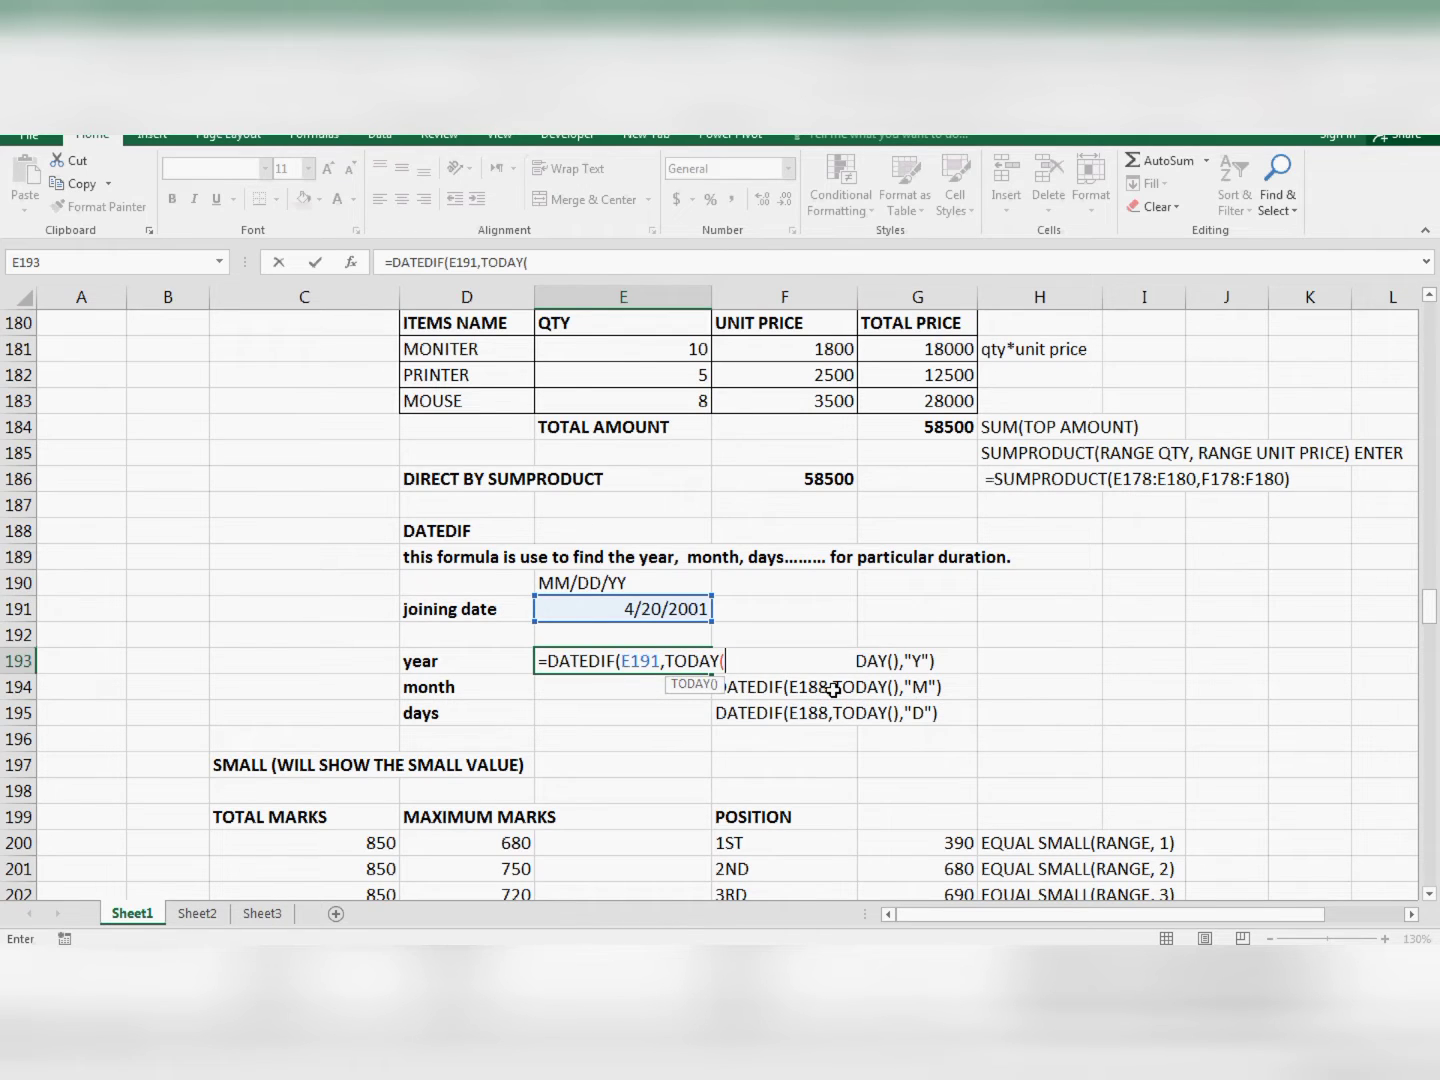
{"action": "type", "text": "),"}
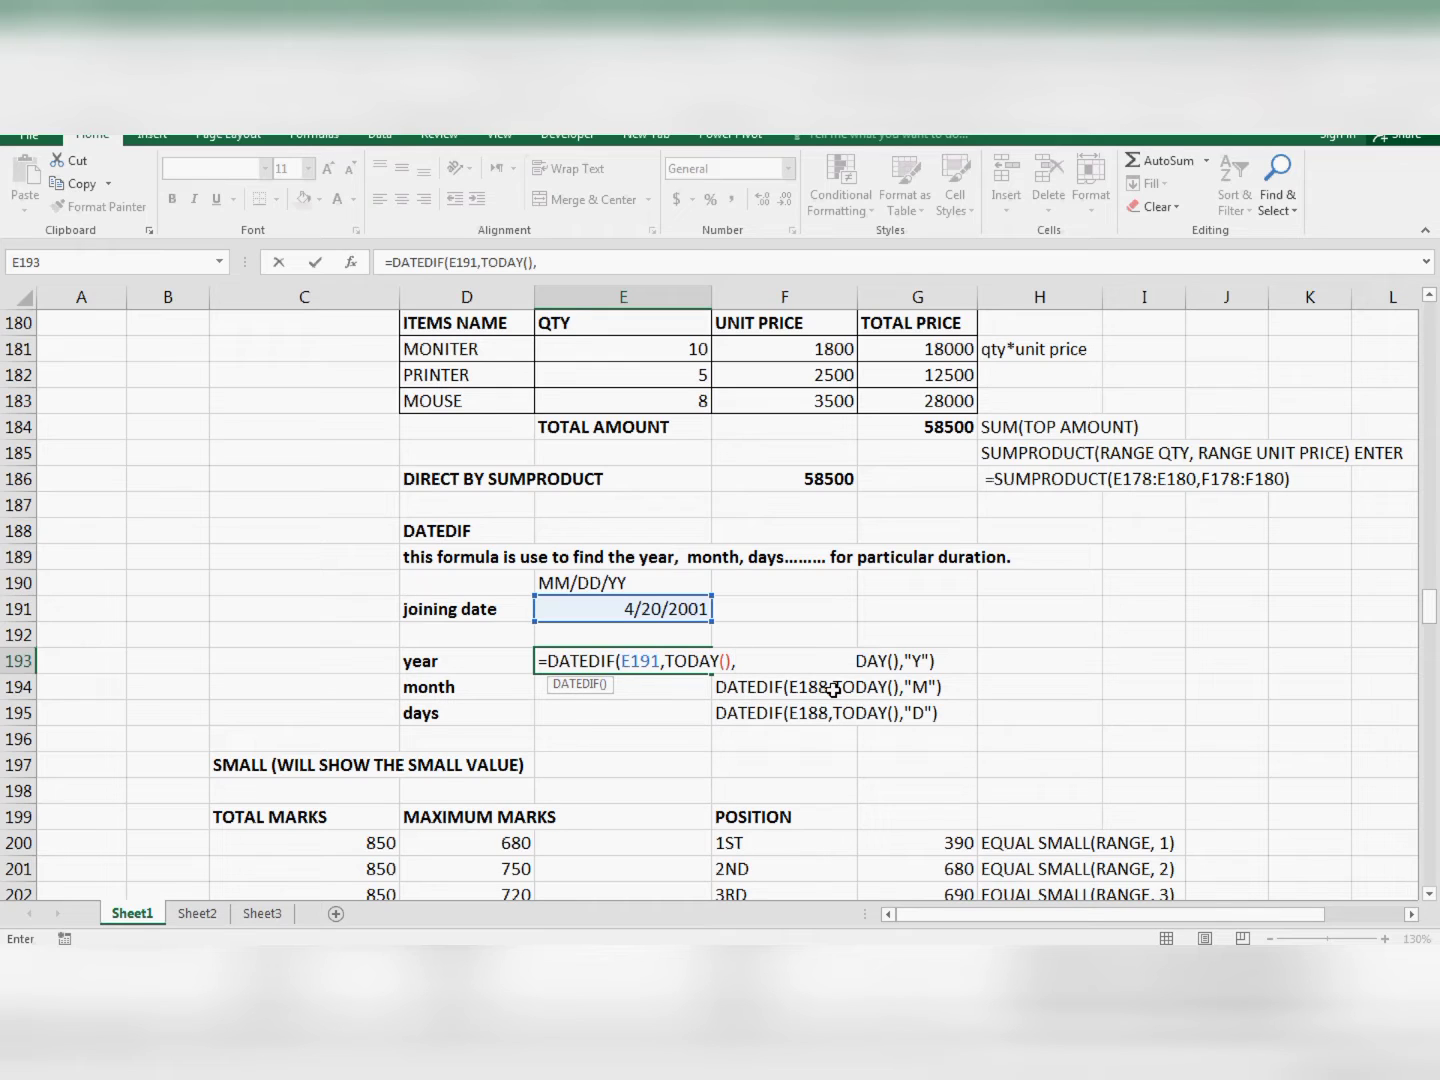
{"action": "type", "text": "\"Y\")"}
{"action": "key", "text": "Return"}
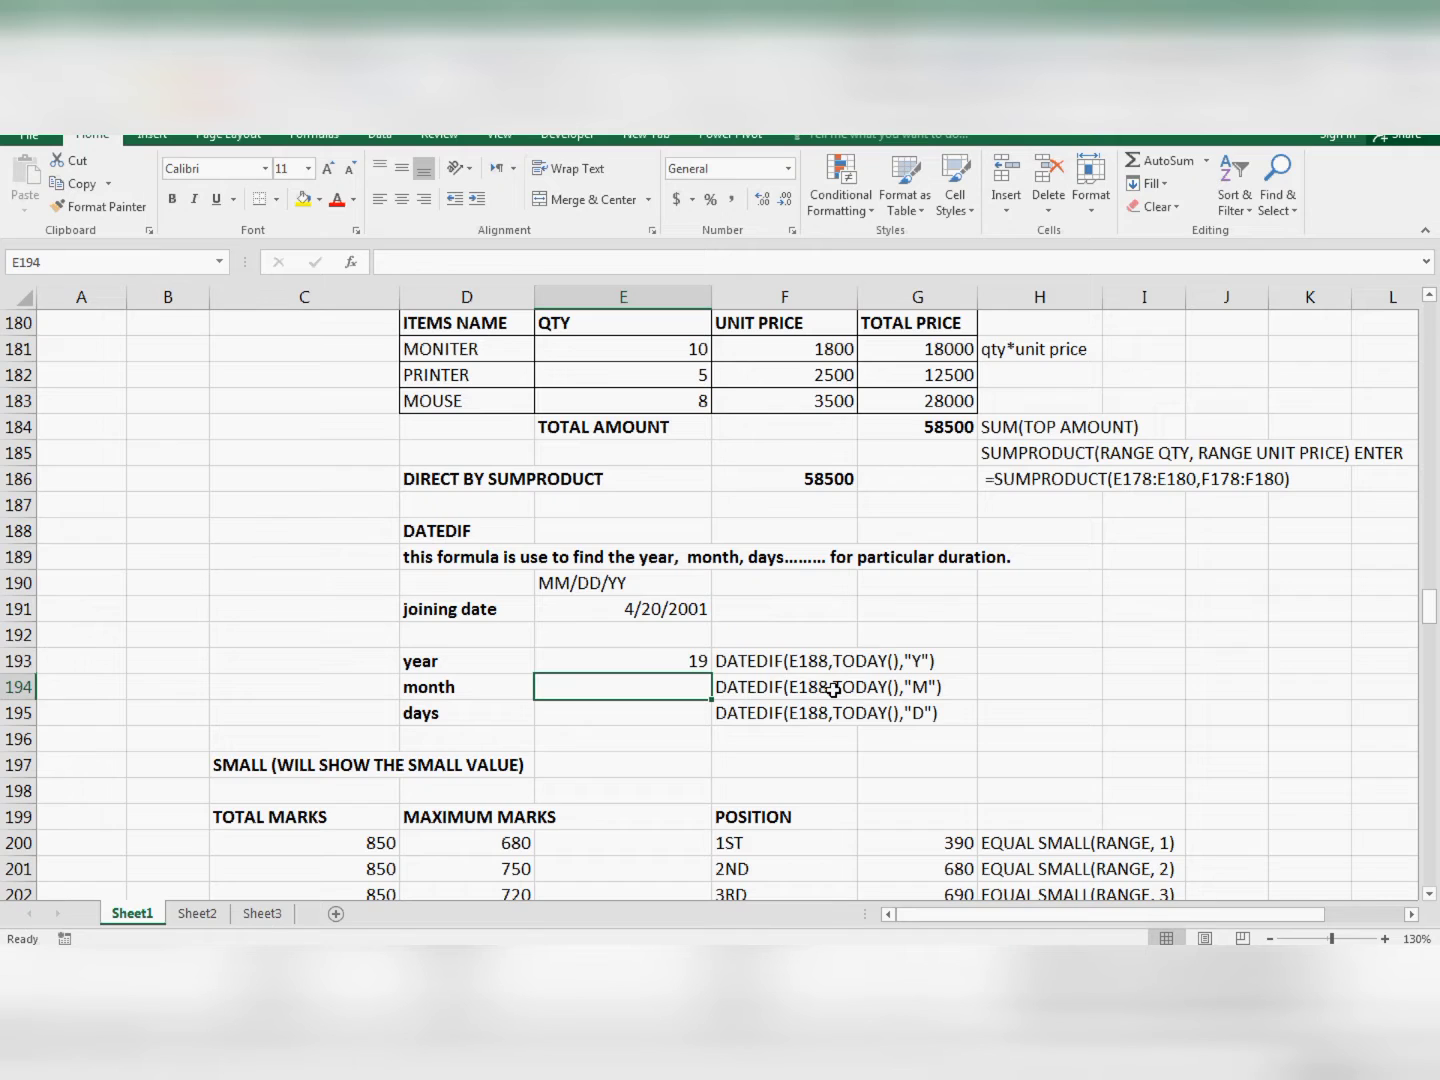
Clear the year cell E193 and enter =DATEDIF(E191,TODAY(),"Y") in it again.
{"action": "key", "text": "Up"}
{"action": "key", "text": "Delete"}
{"action": "type", "text": "="}
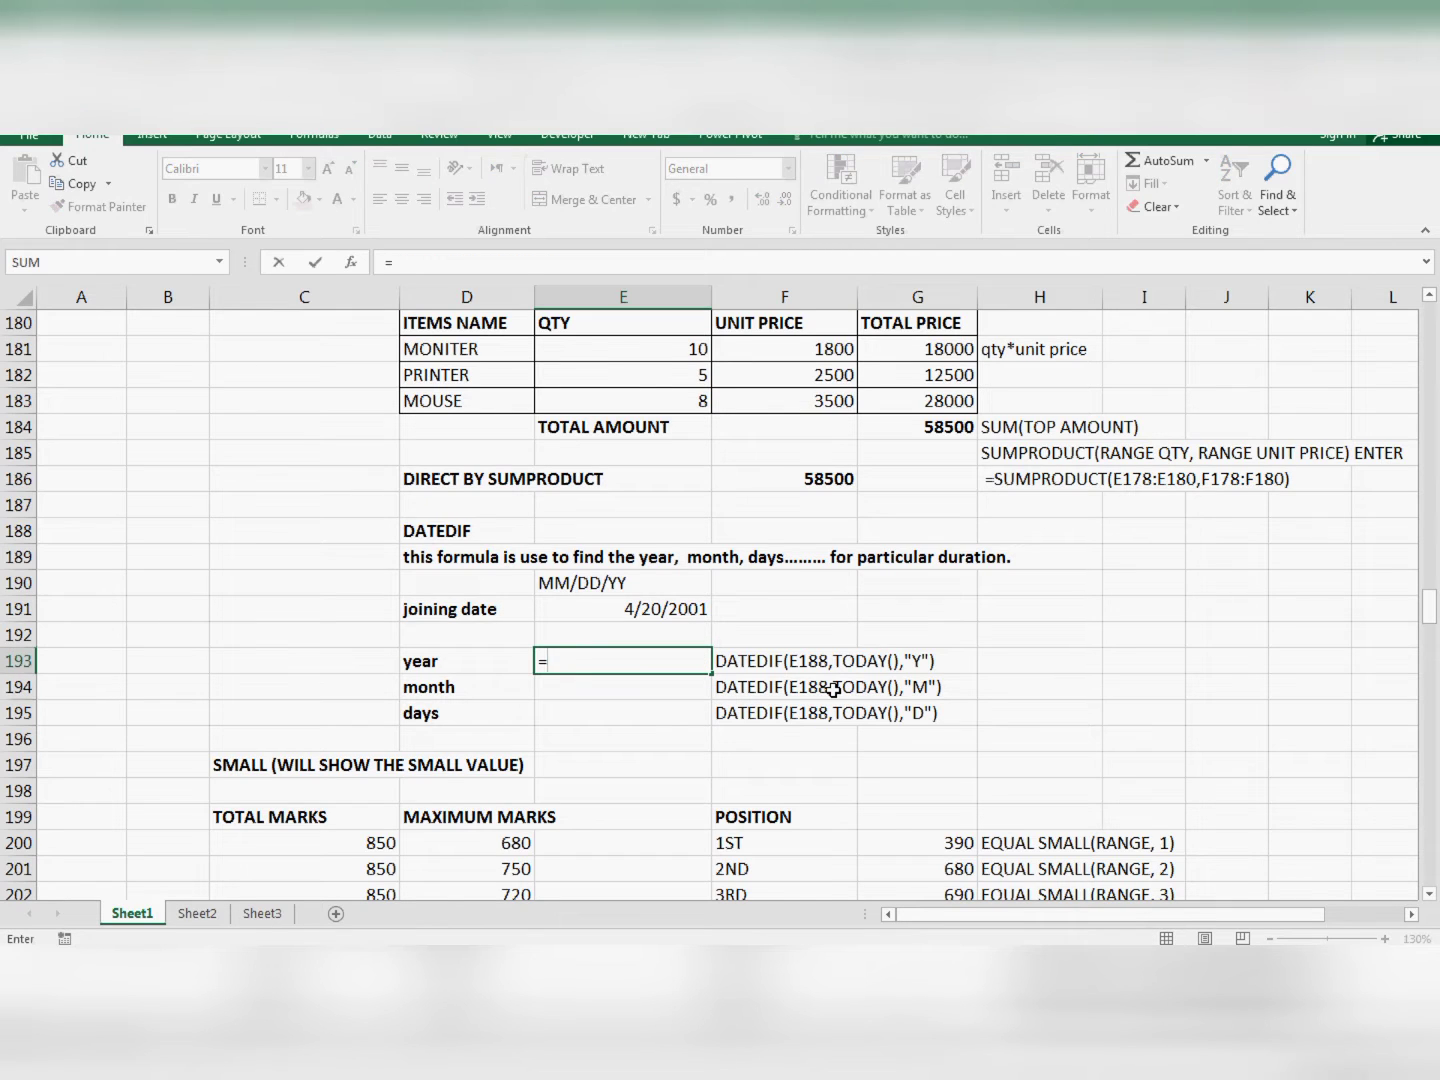
{"action": "type", "text": "DATEDIF("}
{"action": "key", "text": "Up"}
{"action": "key", "text": "Up"}
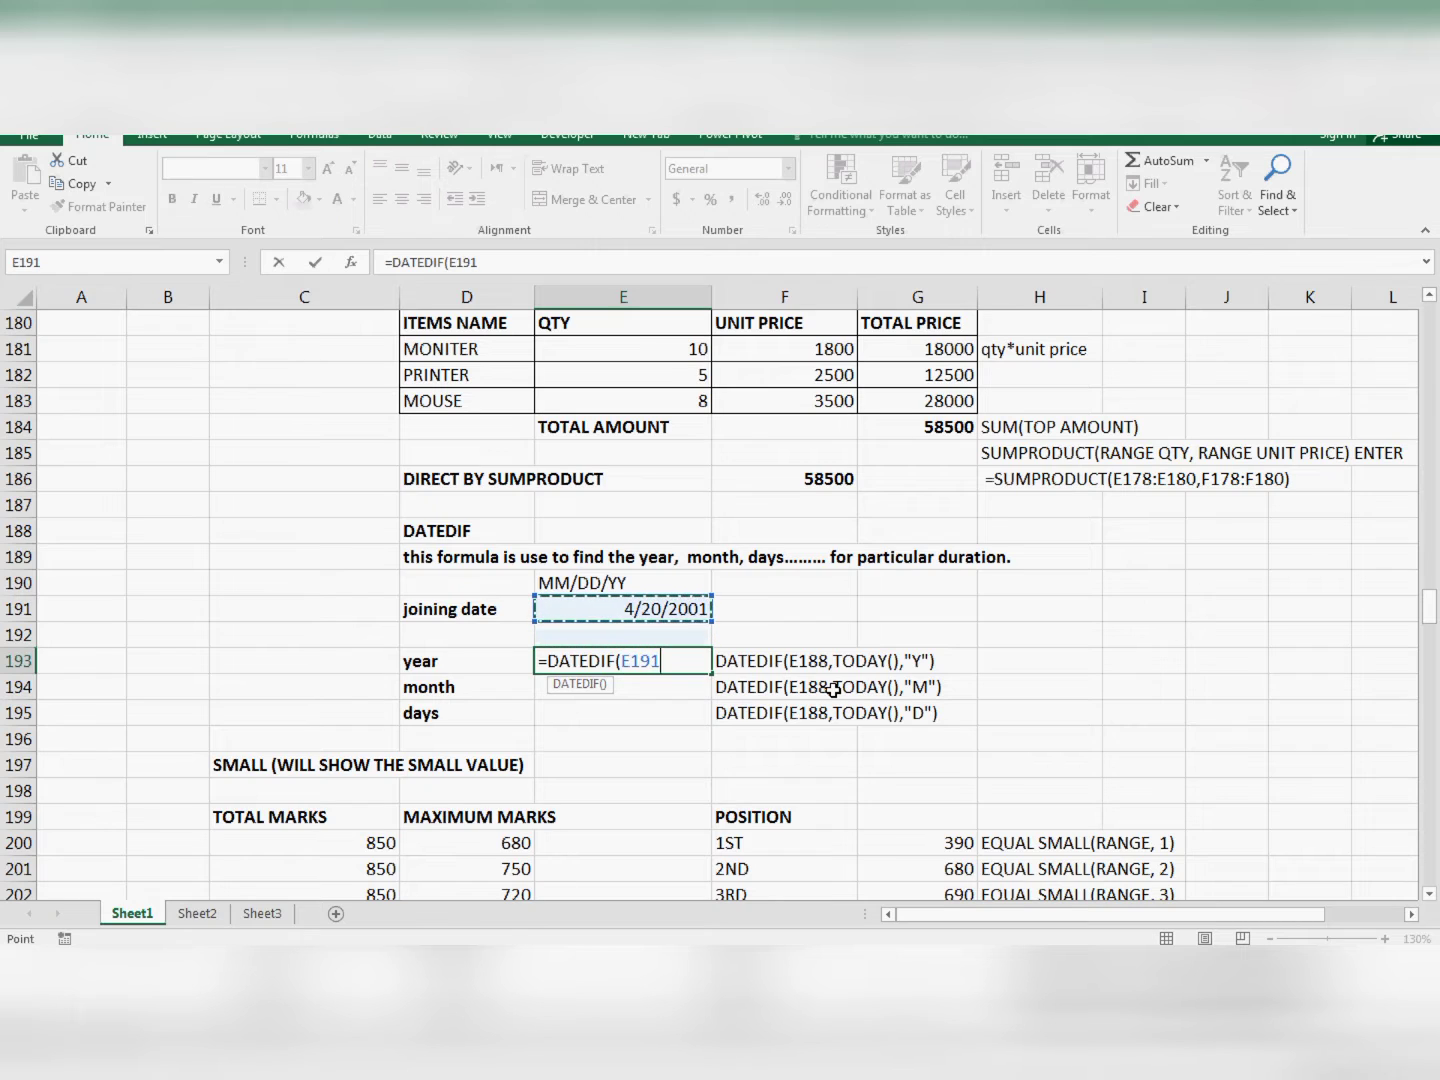
{"action": "type", "text": ",TOD"}
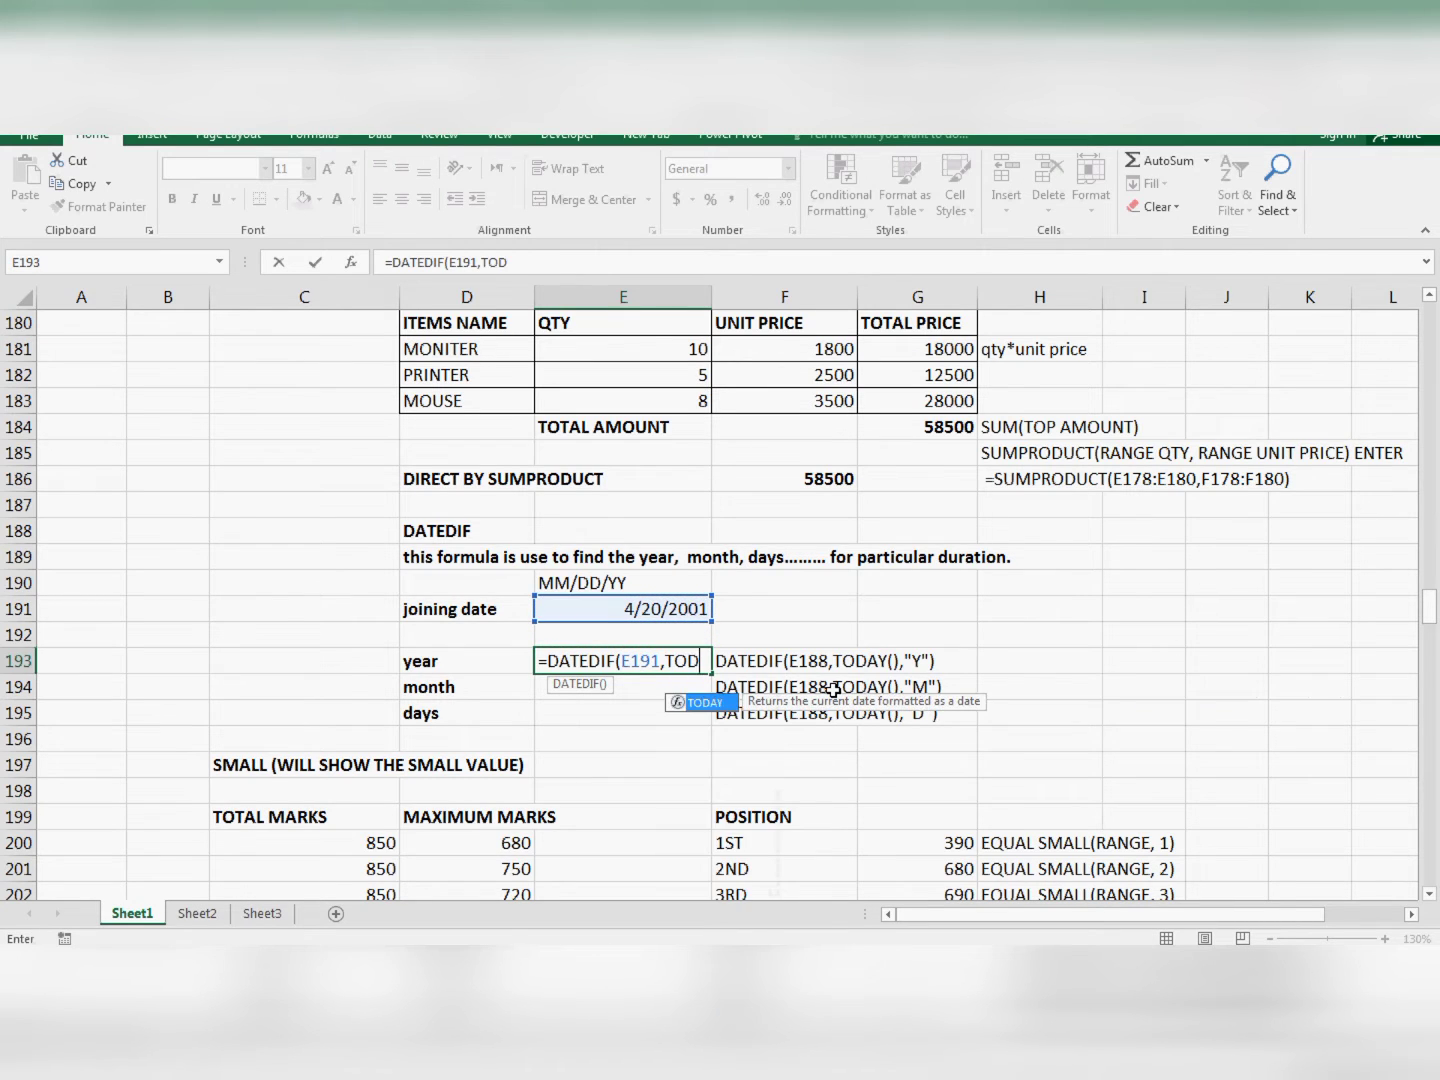
{"action": "type", "text": "AY(),"}
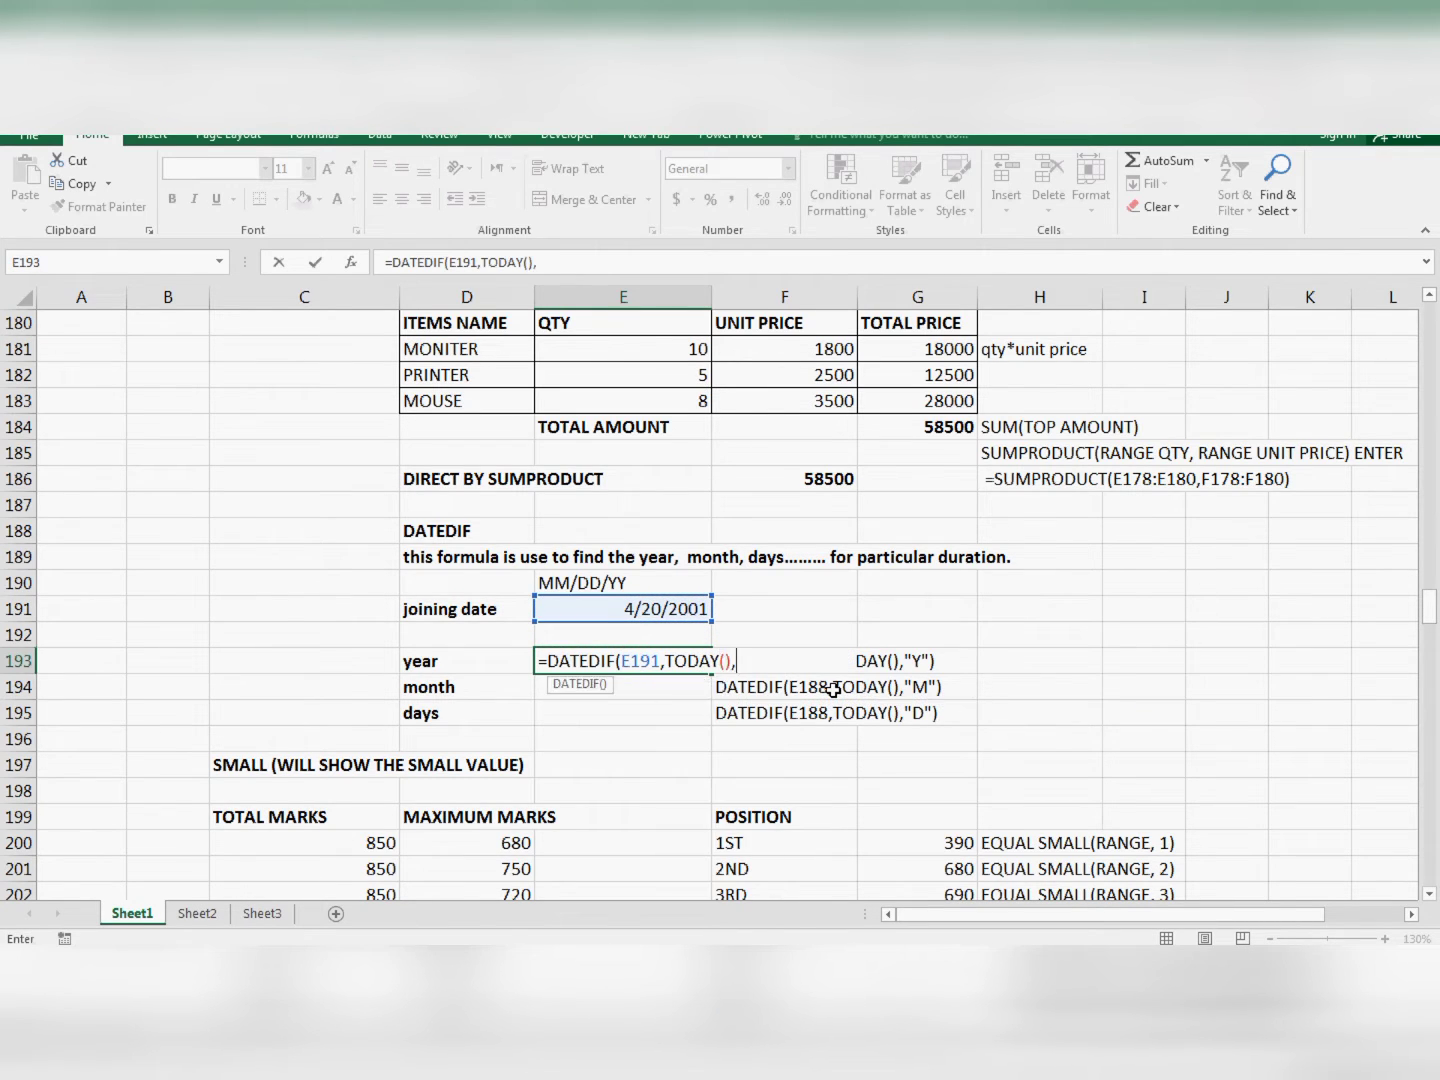
{"action": "type", "text": "\"Y\")"}
{"action": "key", "text": "Return"}
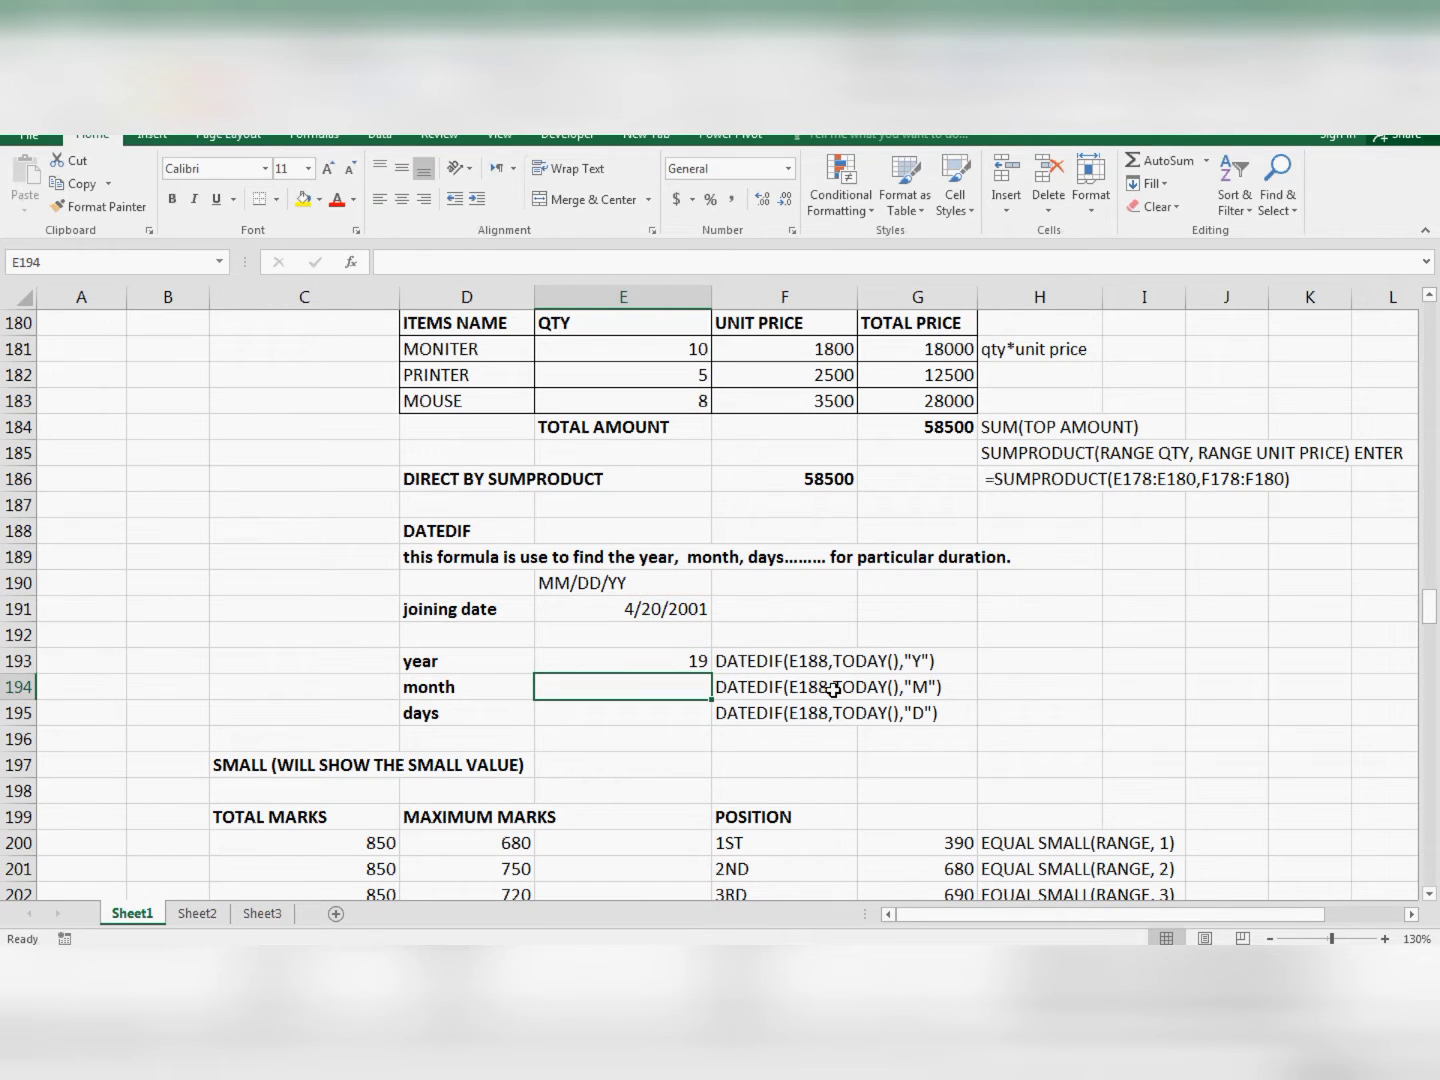
Change the month of the joining date in E191 so that it reads 5/20/2001.
{"action": "key", "text": "Up"}
{"action": "key", "text": "Up"}
{"action": "key", "text": "Up"}
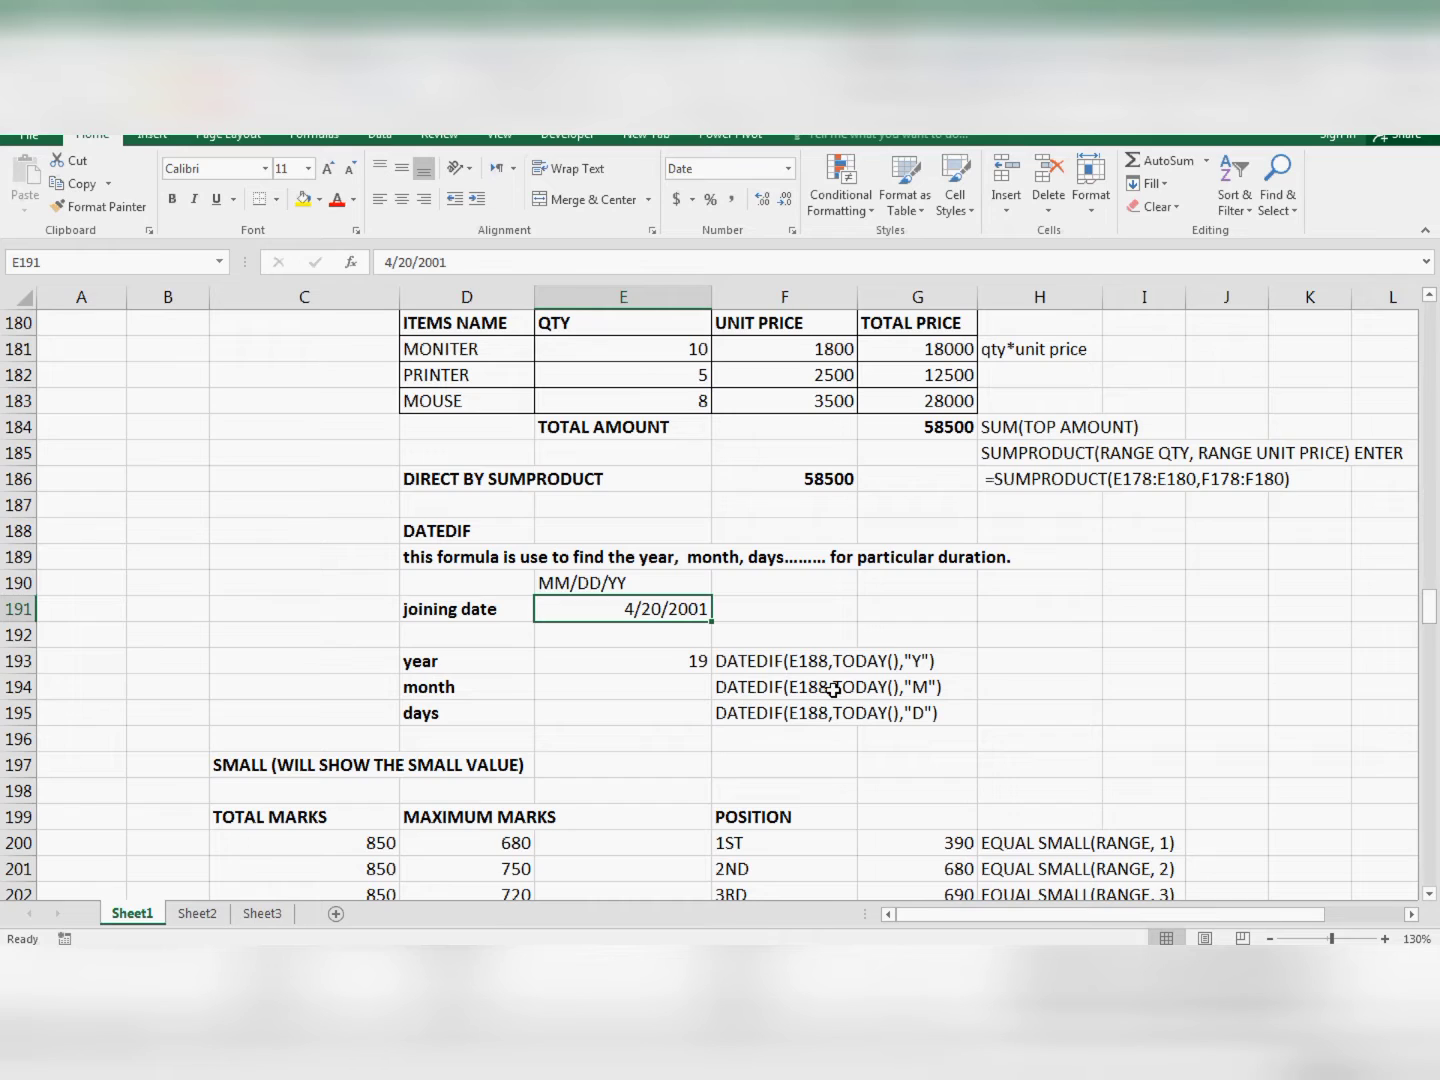
{"action": "key", "text": "Down"}
{"action": "key", "text": "Down"}
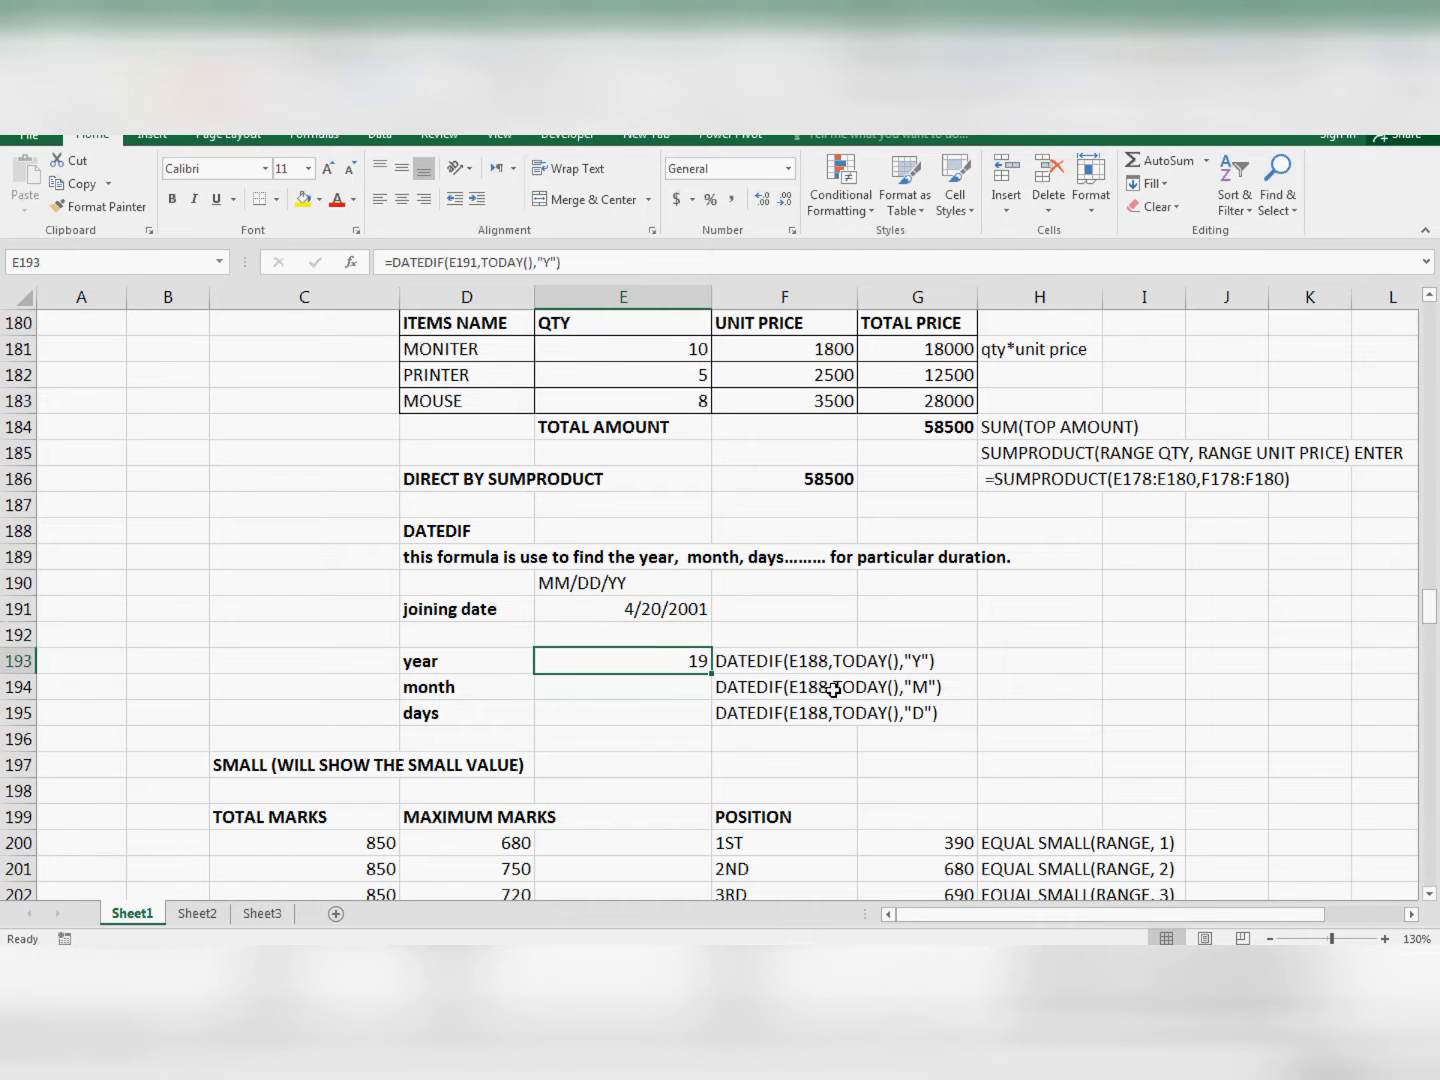
{"action": "key", "text": "Up"}
{"action": "key", "text": "Up"}
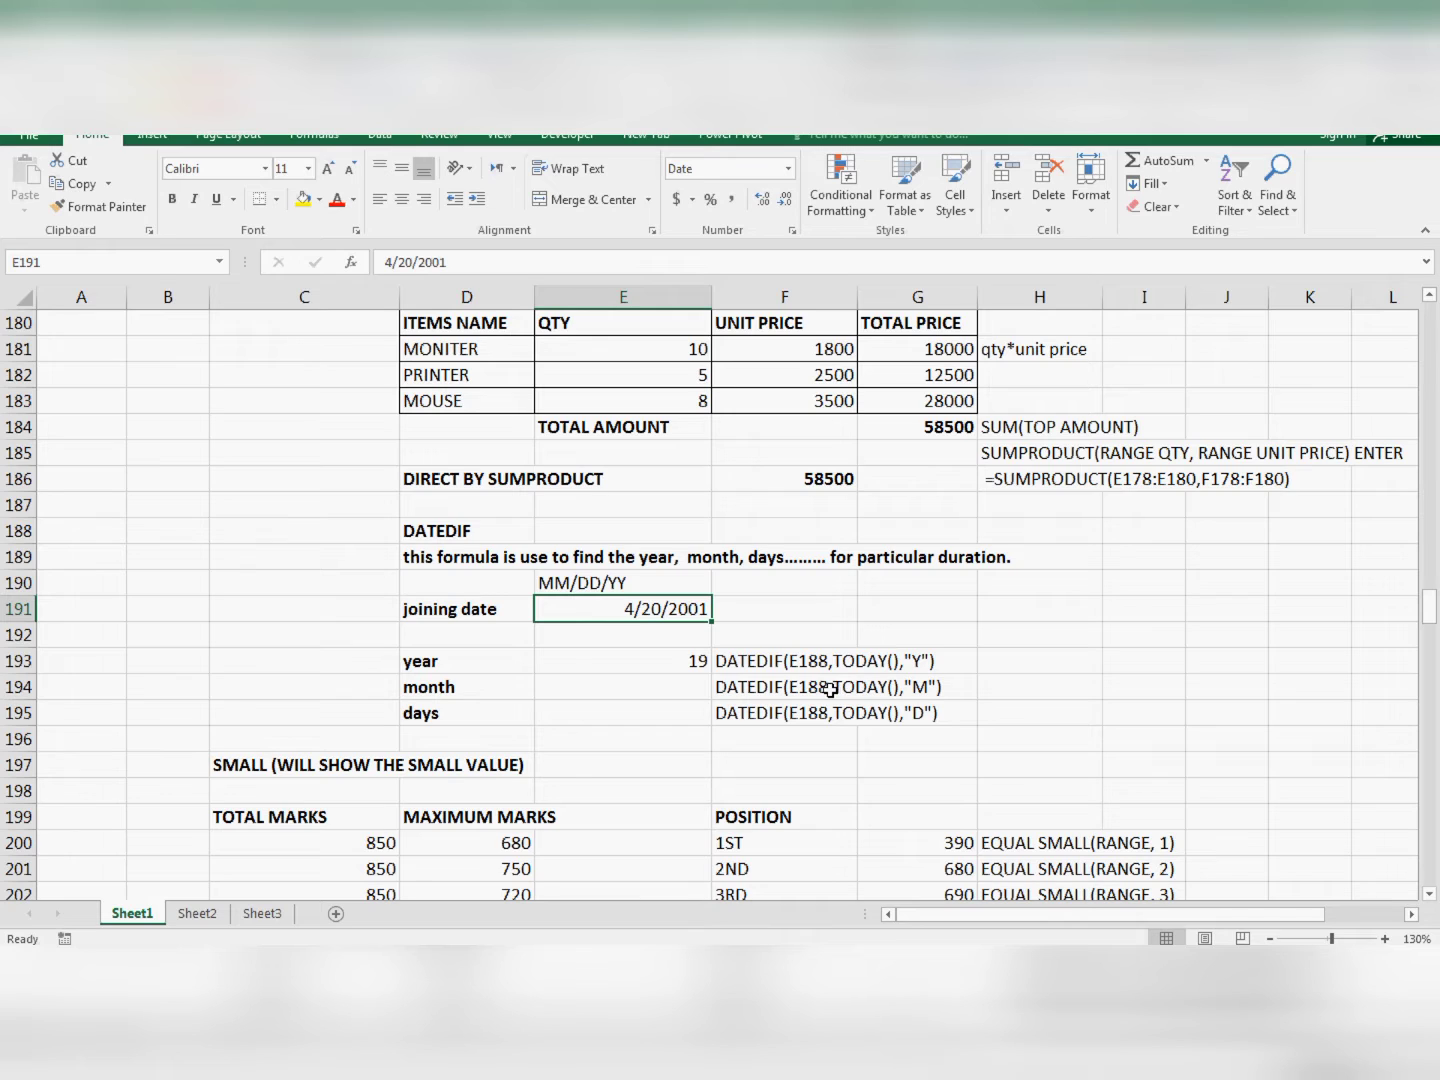
{"action": "double_click", "coordinate": [626, 612]}
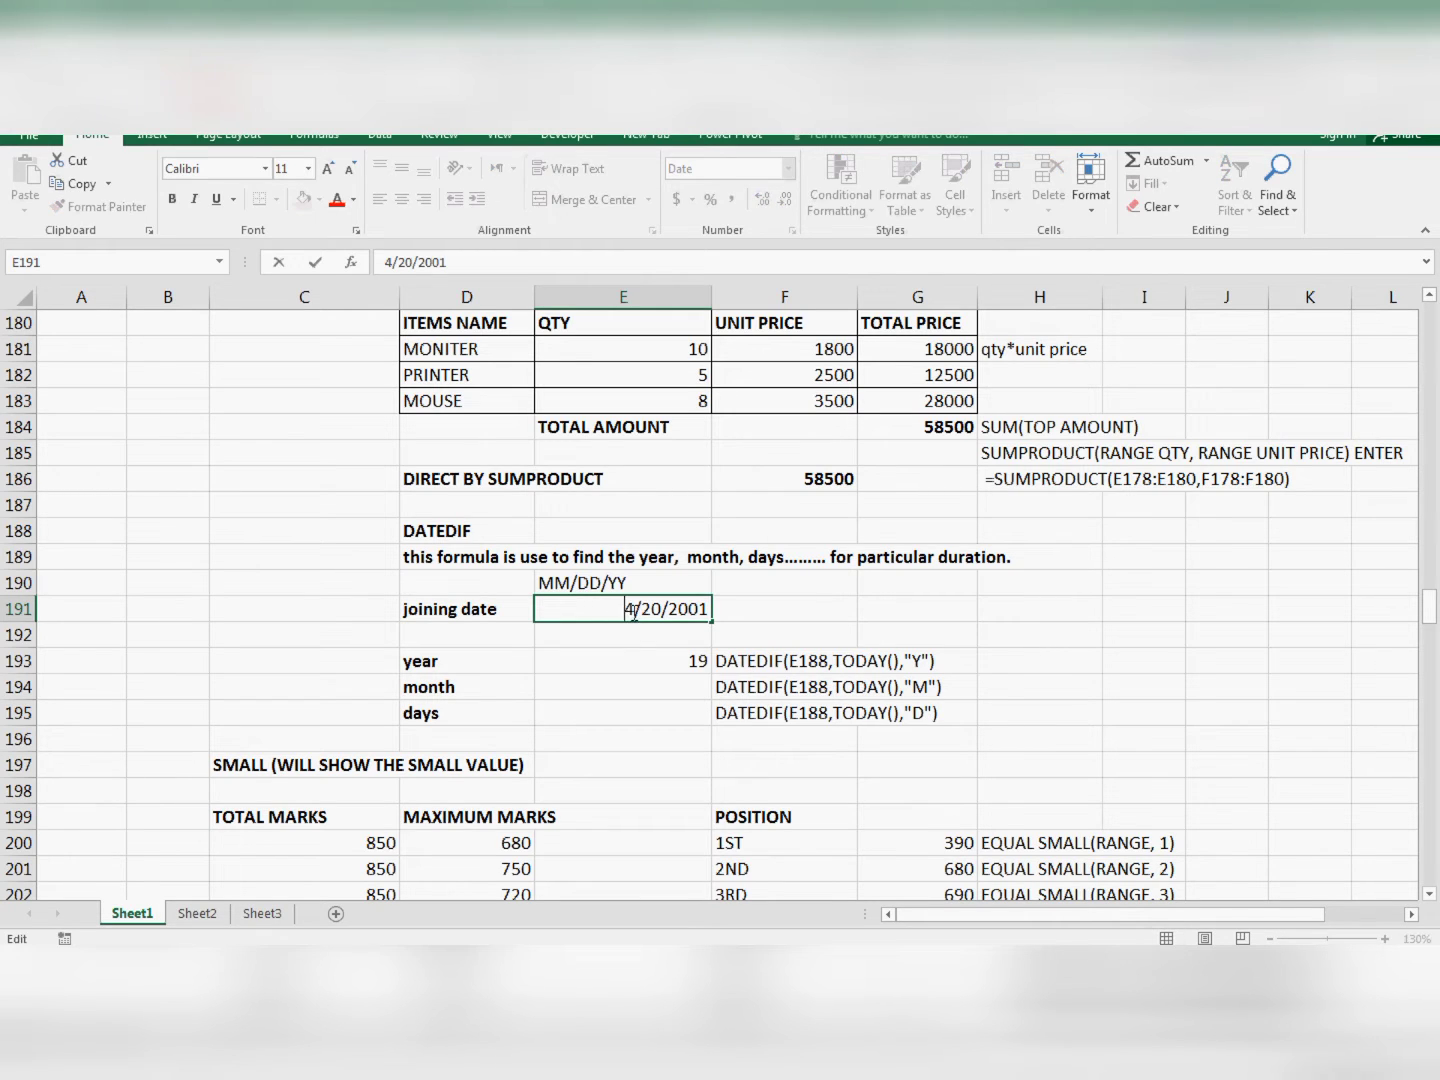
{"action": "left_click_drag", "start_coordinate": [635, 616], "coordinate": [628, 611]}
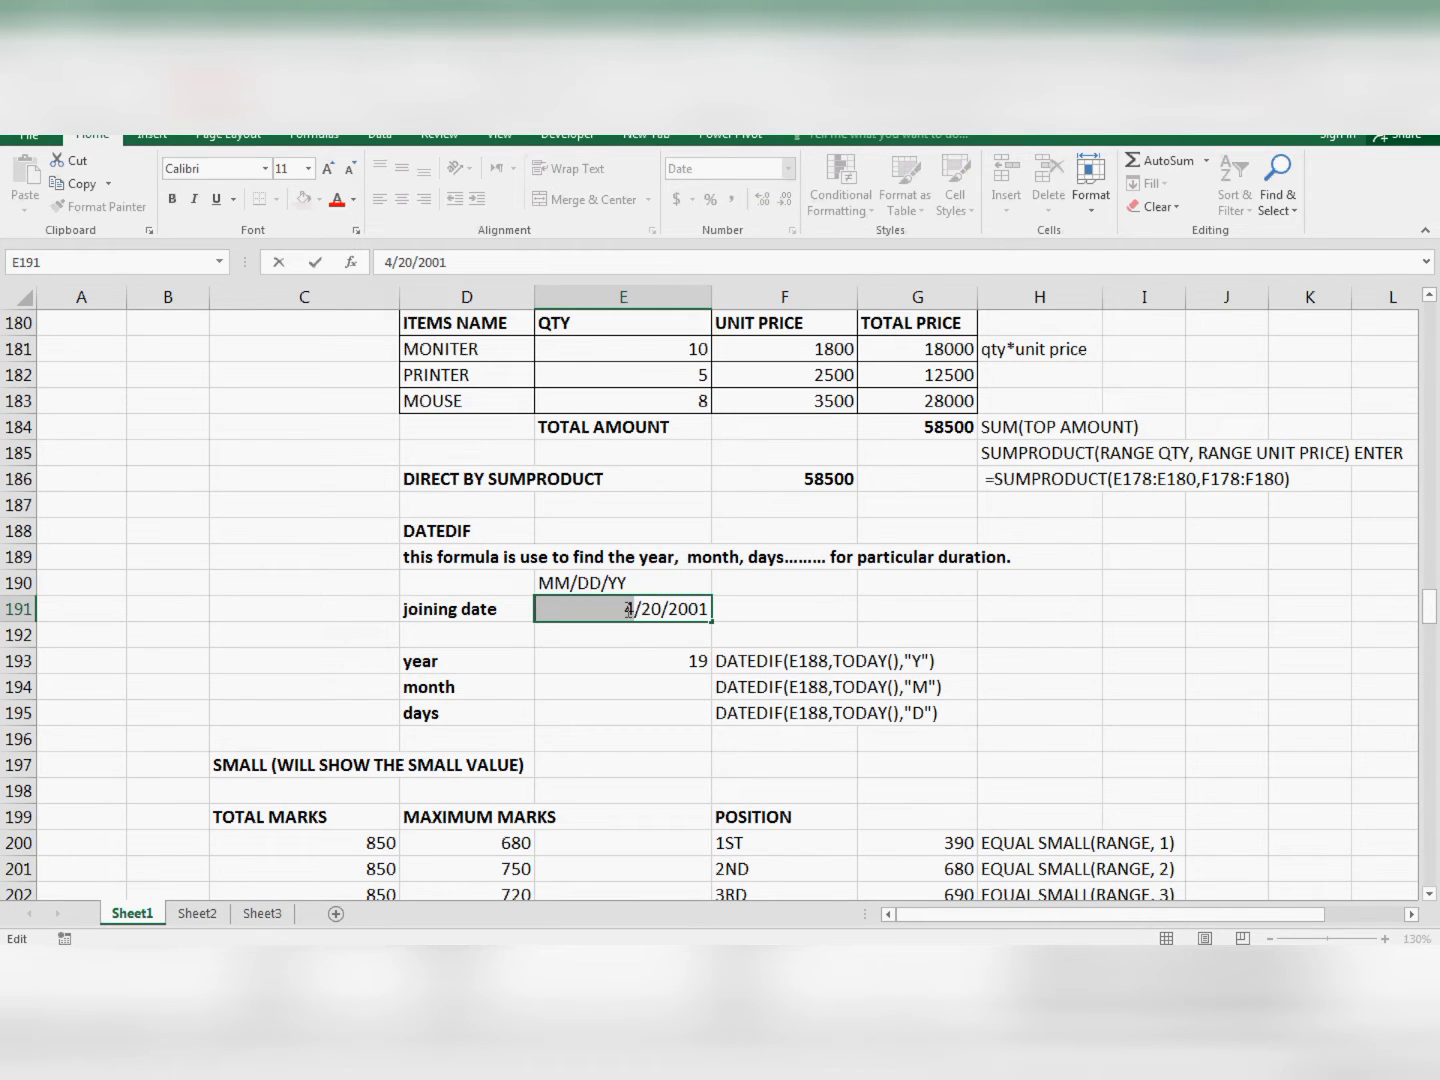
{"action": "type", "text": "5"}
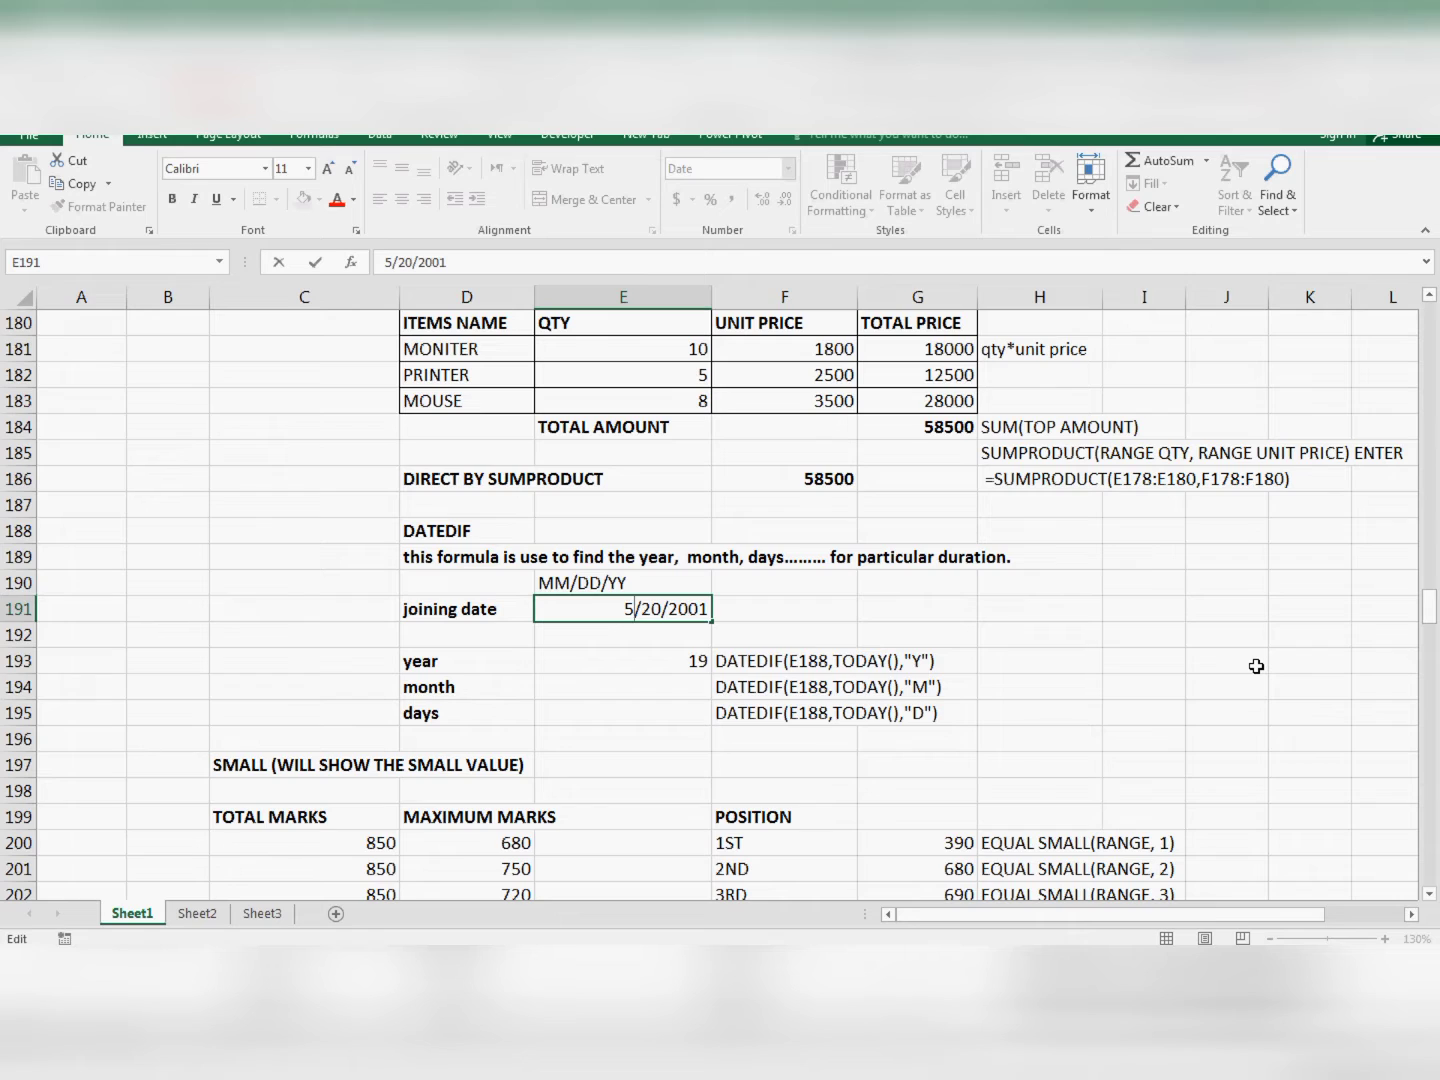
{"action": "key", "text": "Return"}
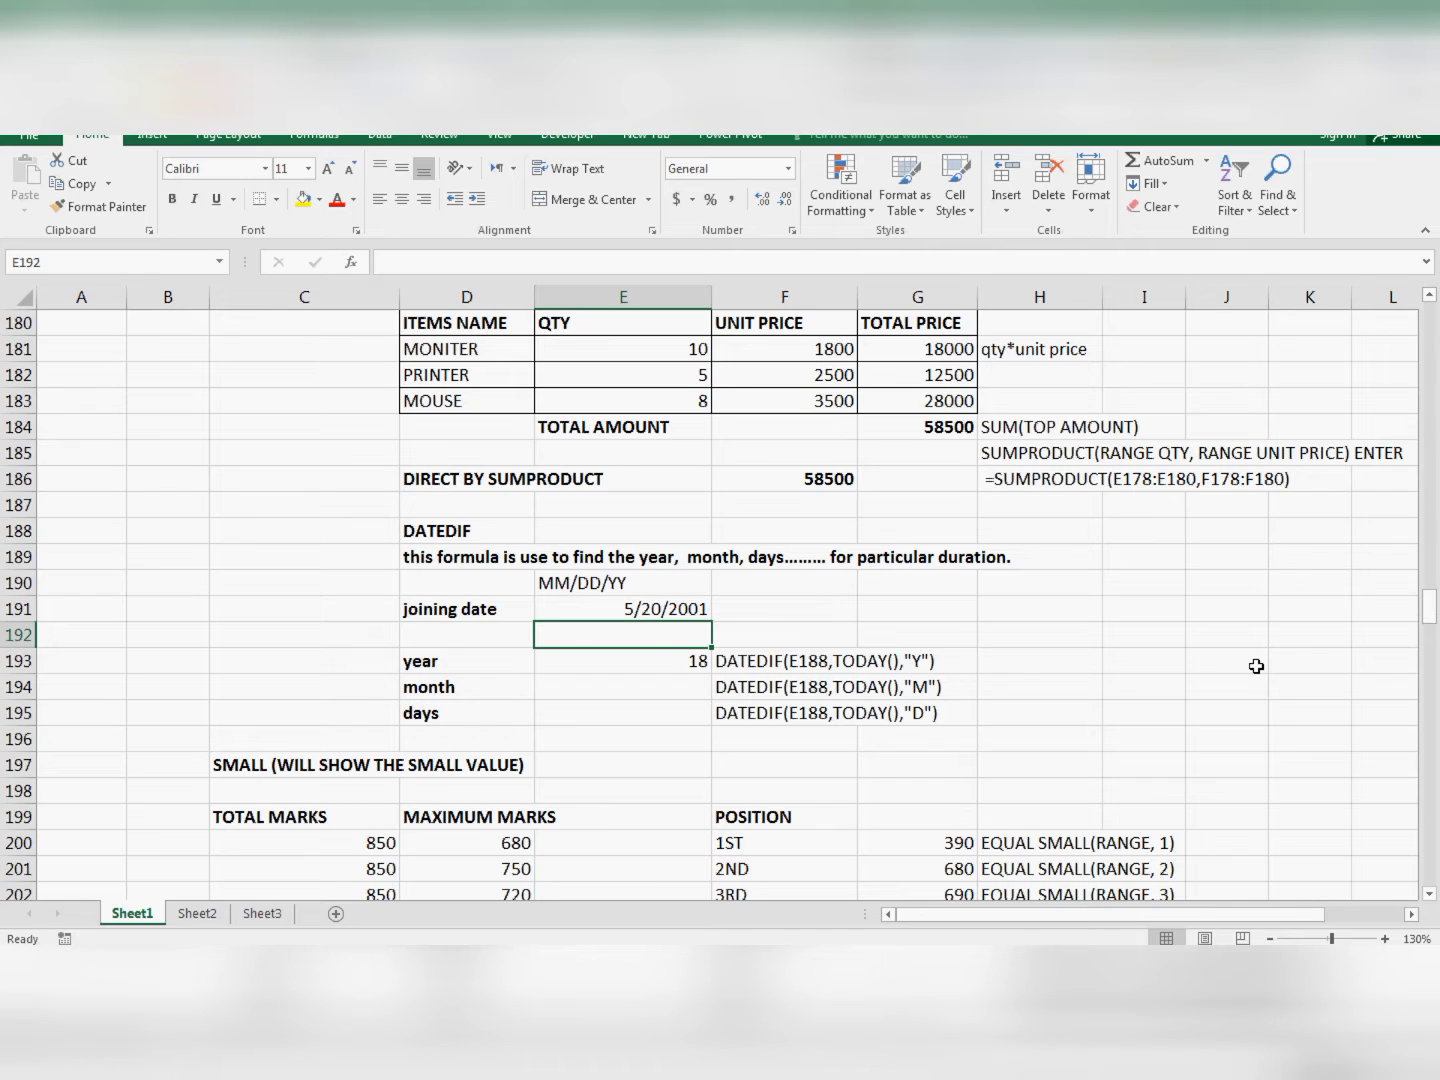
Set the joining date in E191 back to 4/20/2001.
{"action": "double_click", "coordinate": [638, 610]}
{"action": "left_click_drag", "start_coordinate": [638, 610], "coordinate": [625, 609]}
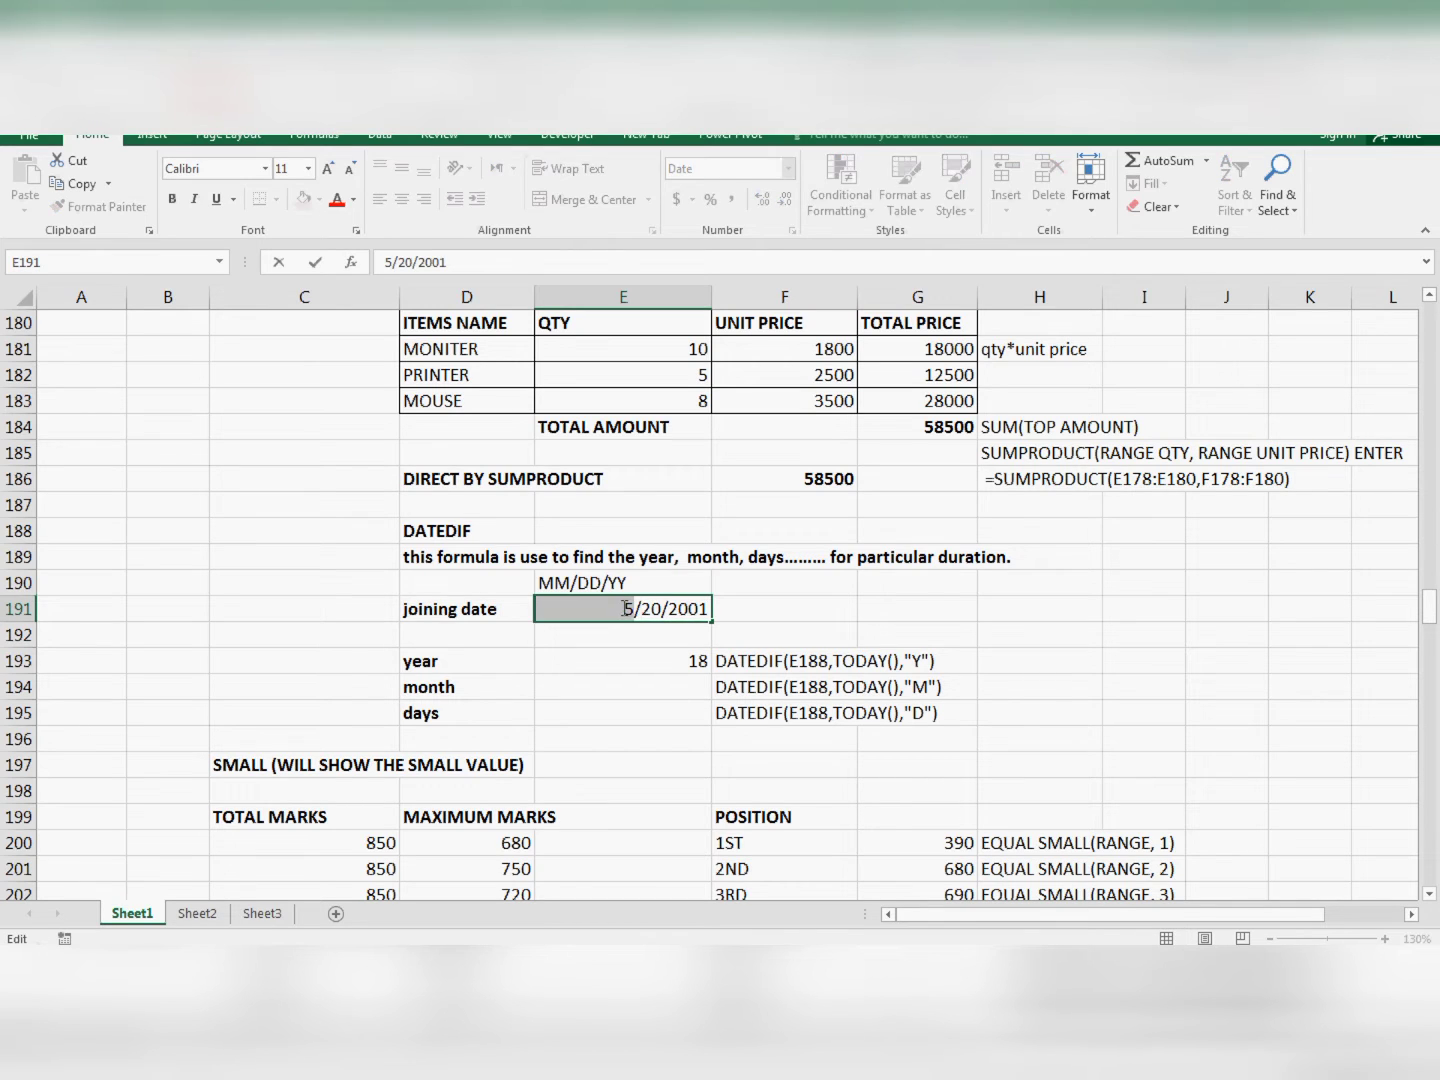
{"action": "type", "text": "4"}
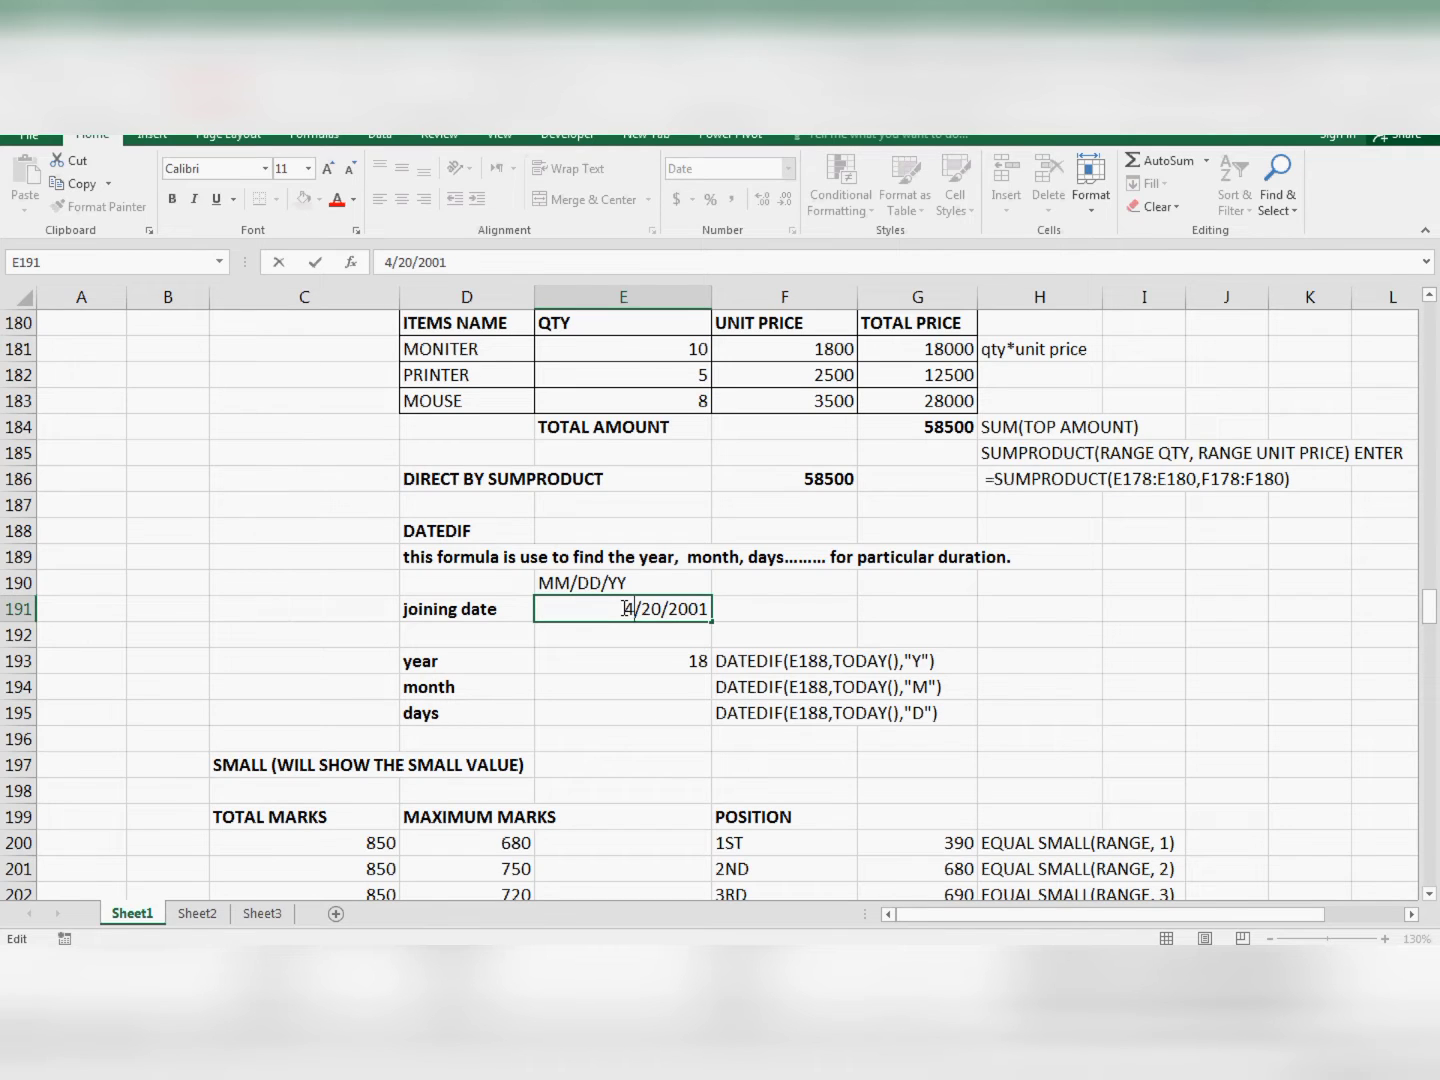
{"action": "key", "text": "Return"}
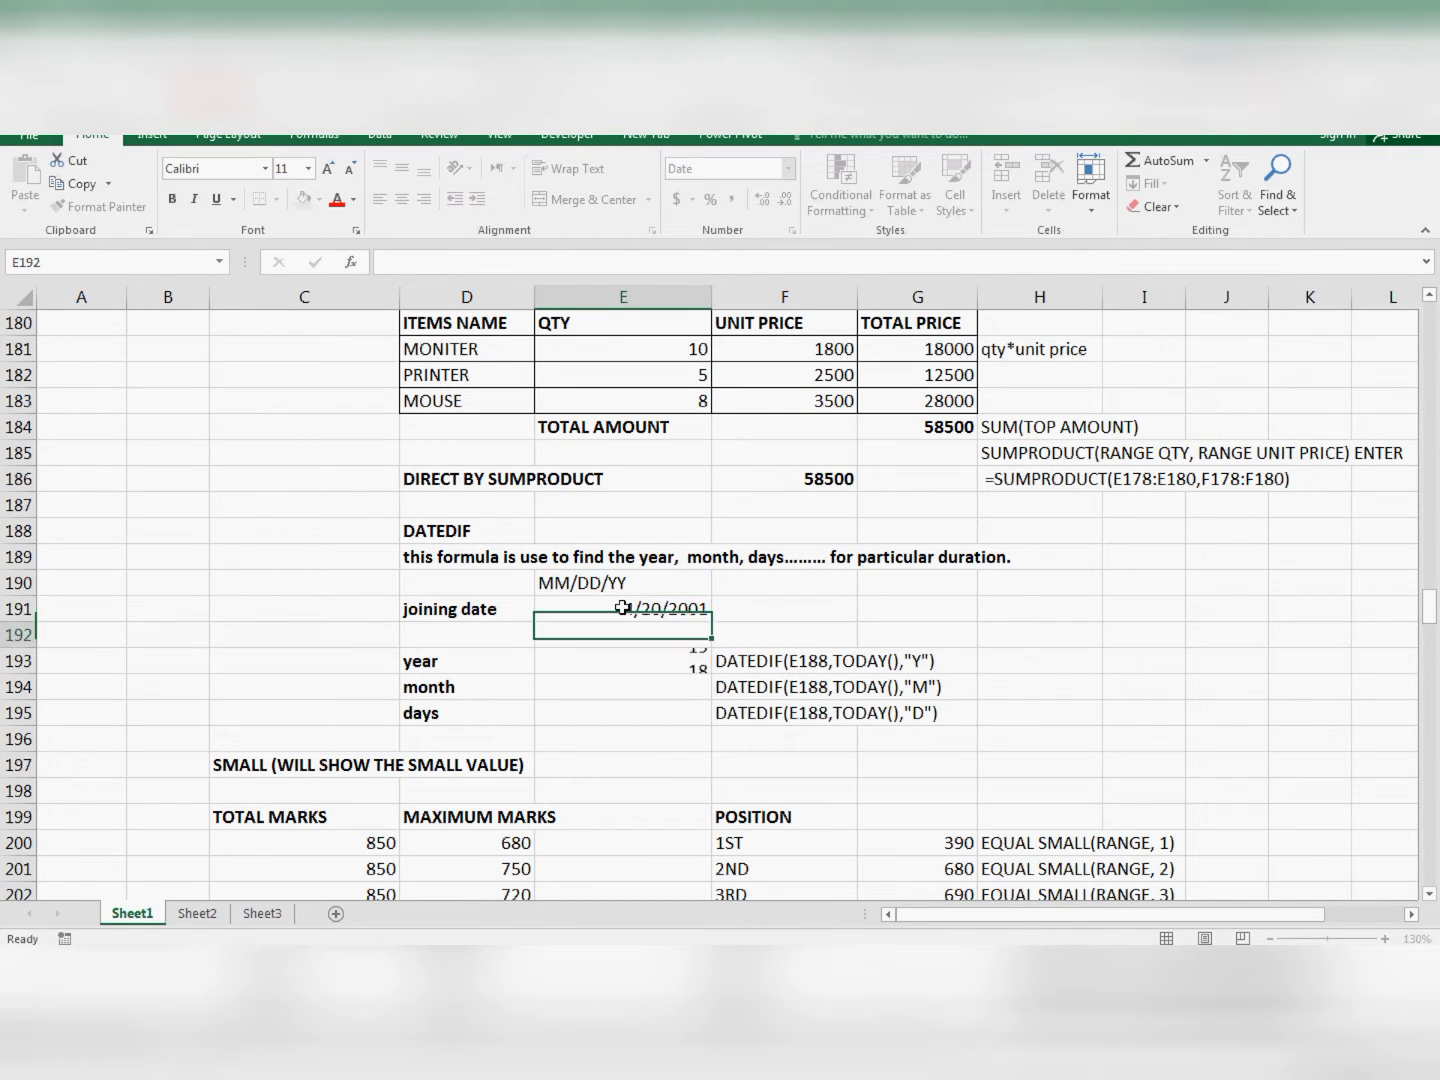
Enter =DATEDIF(E191,TODAY(),"M") in the month cell E194, and select the days cell E195.
{"action": "key", "text": "Down"}
{"action": "key", "text": "Down"}
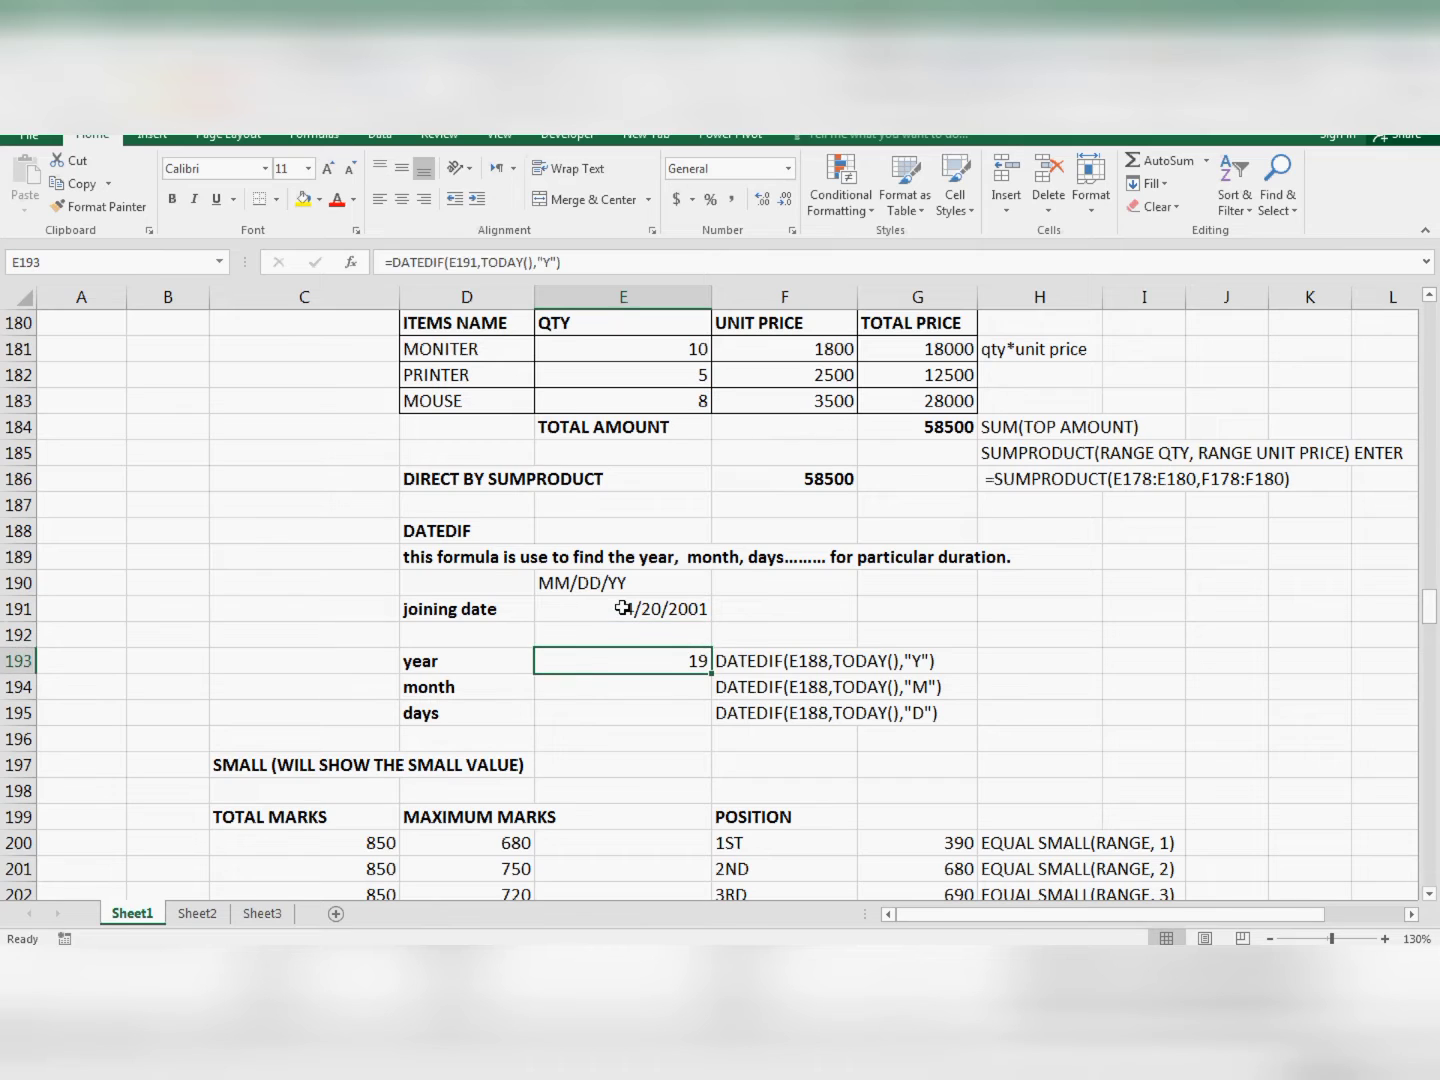
{"action": "type", "text": "="}
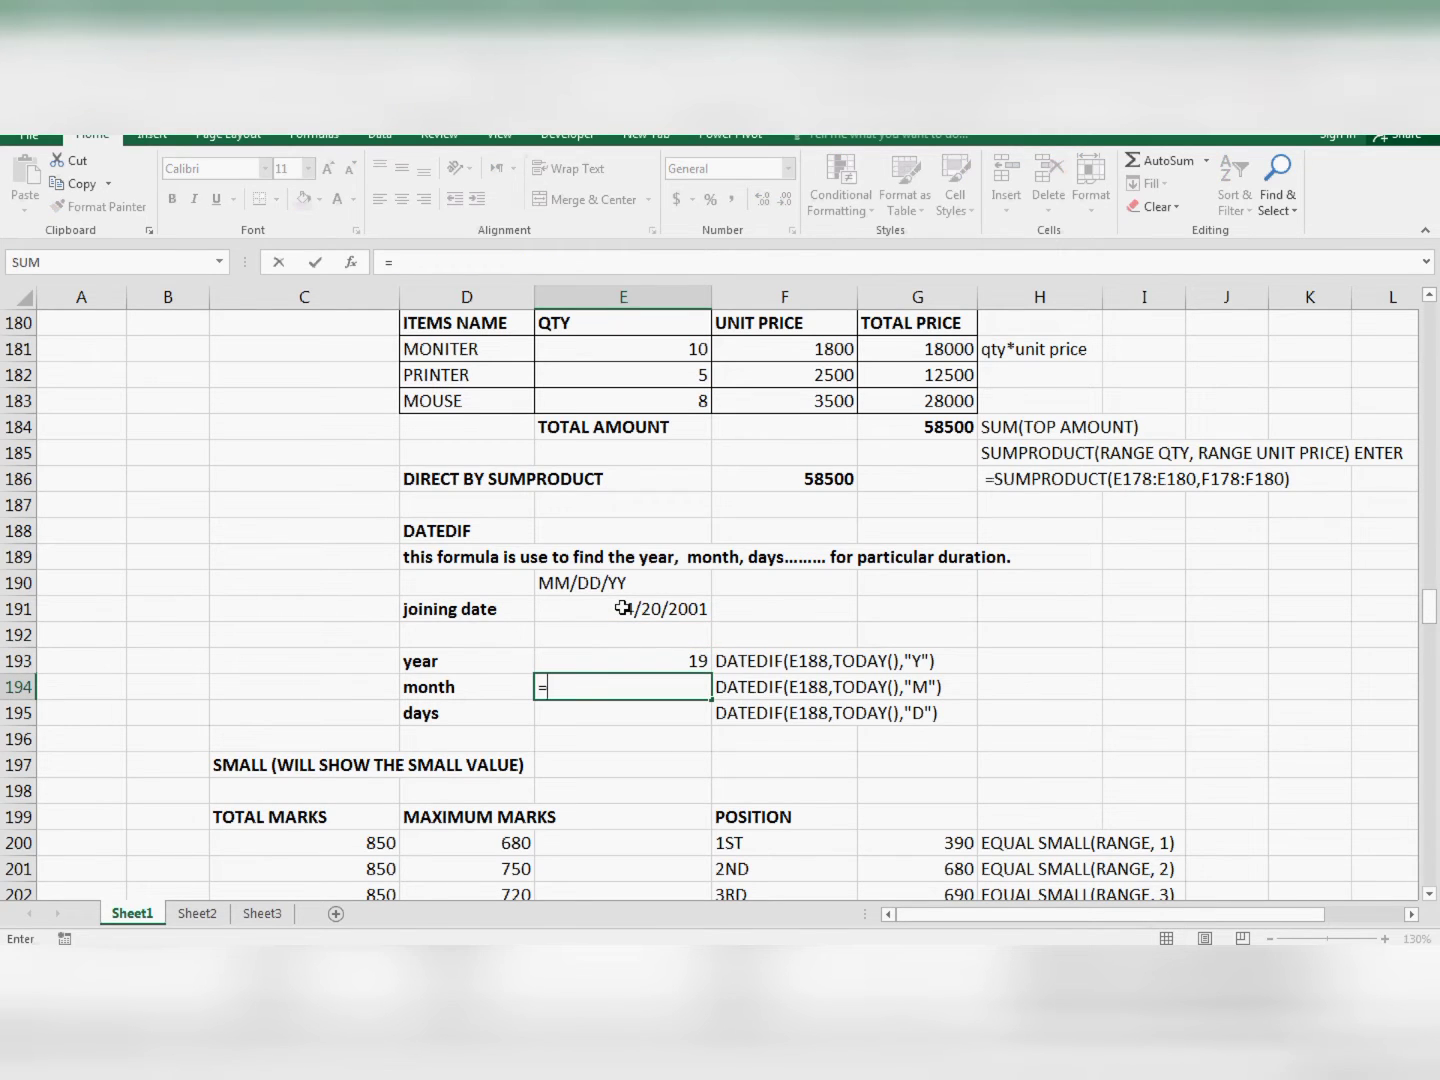
{"action": "type", "text": "DATE"}
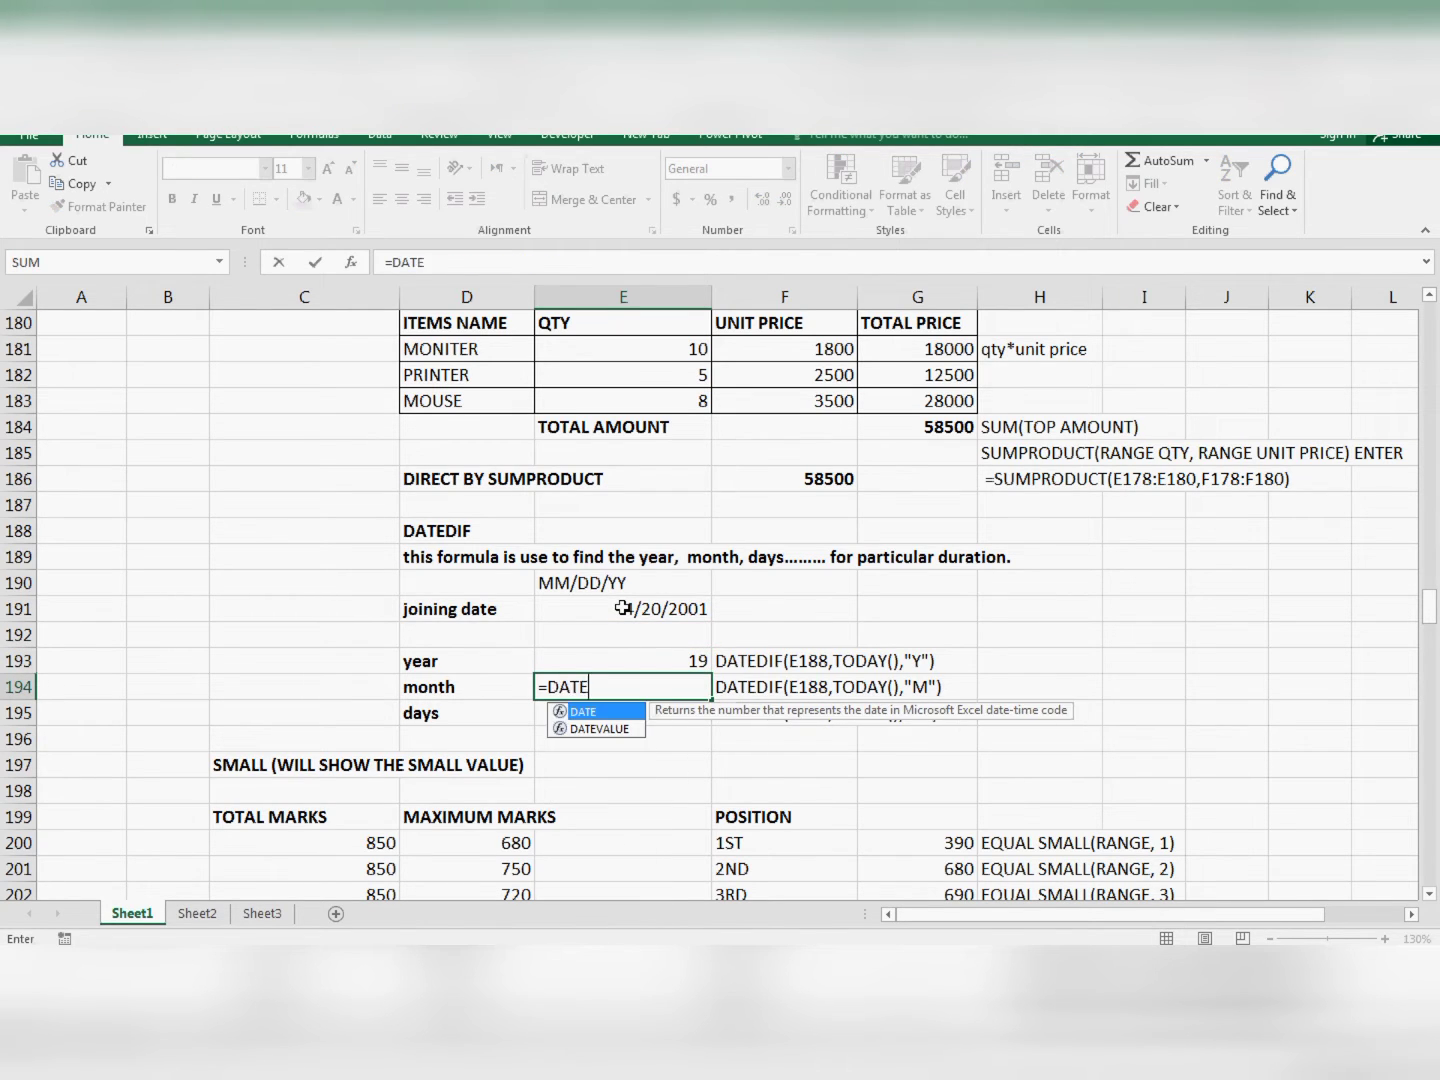
{"action": "type", "text": "DIF("}
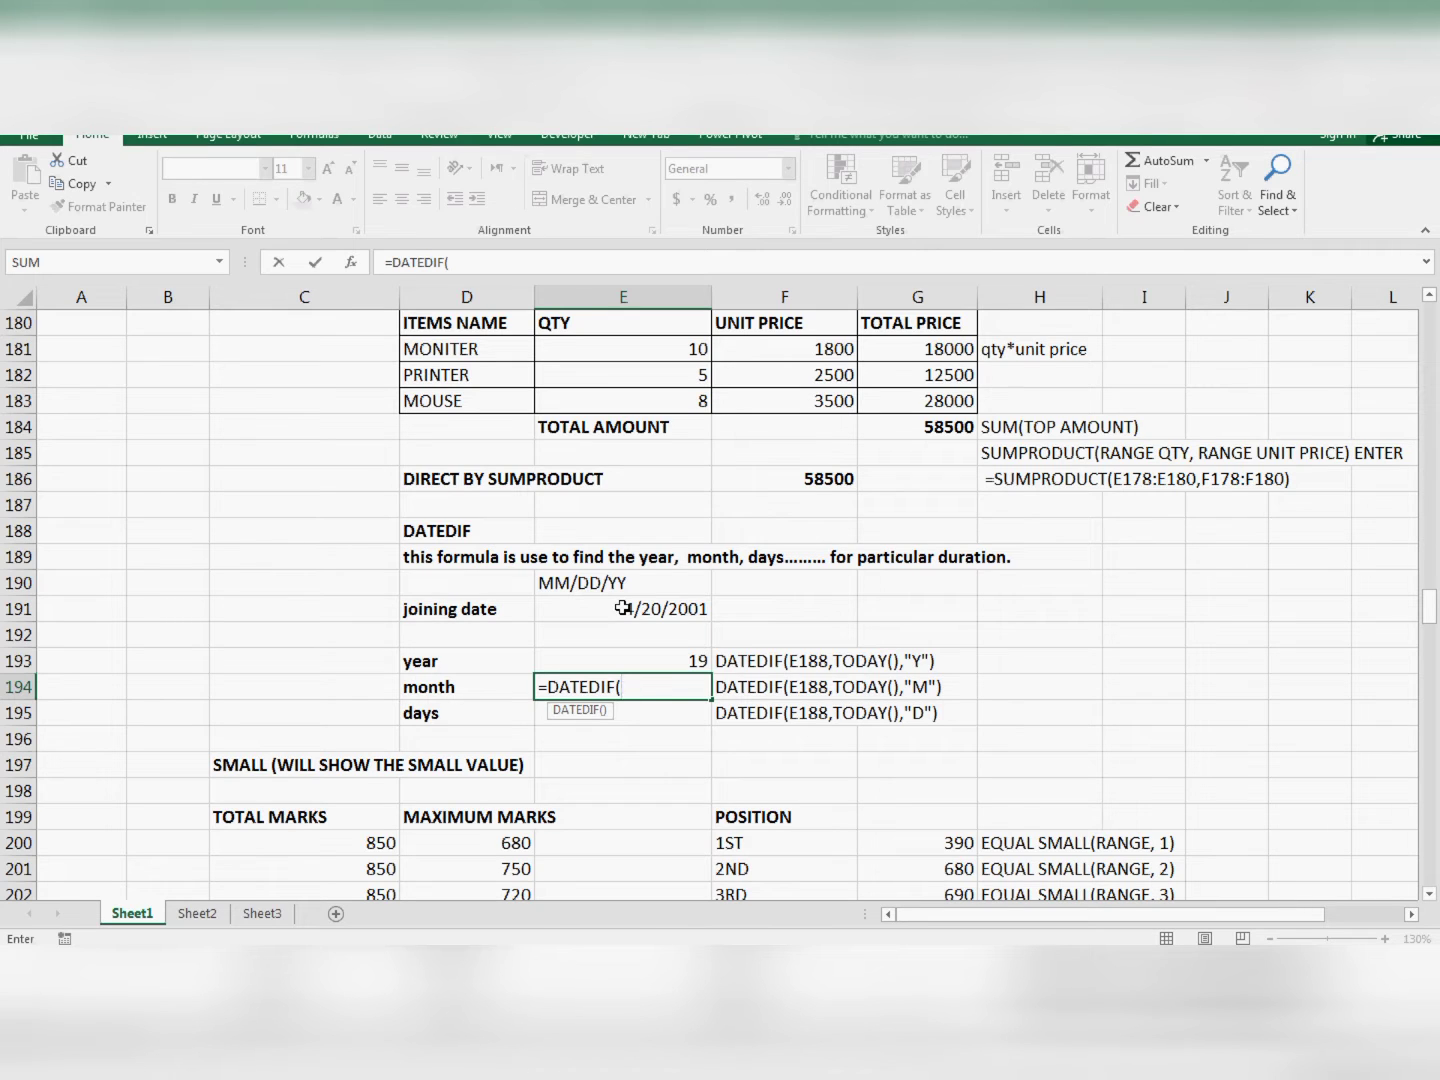
{"action": "left_click", "coordinate": [623, 608]}
{"action": "type", "text": ","}
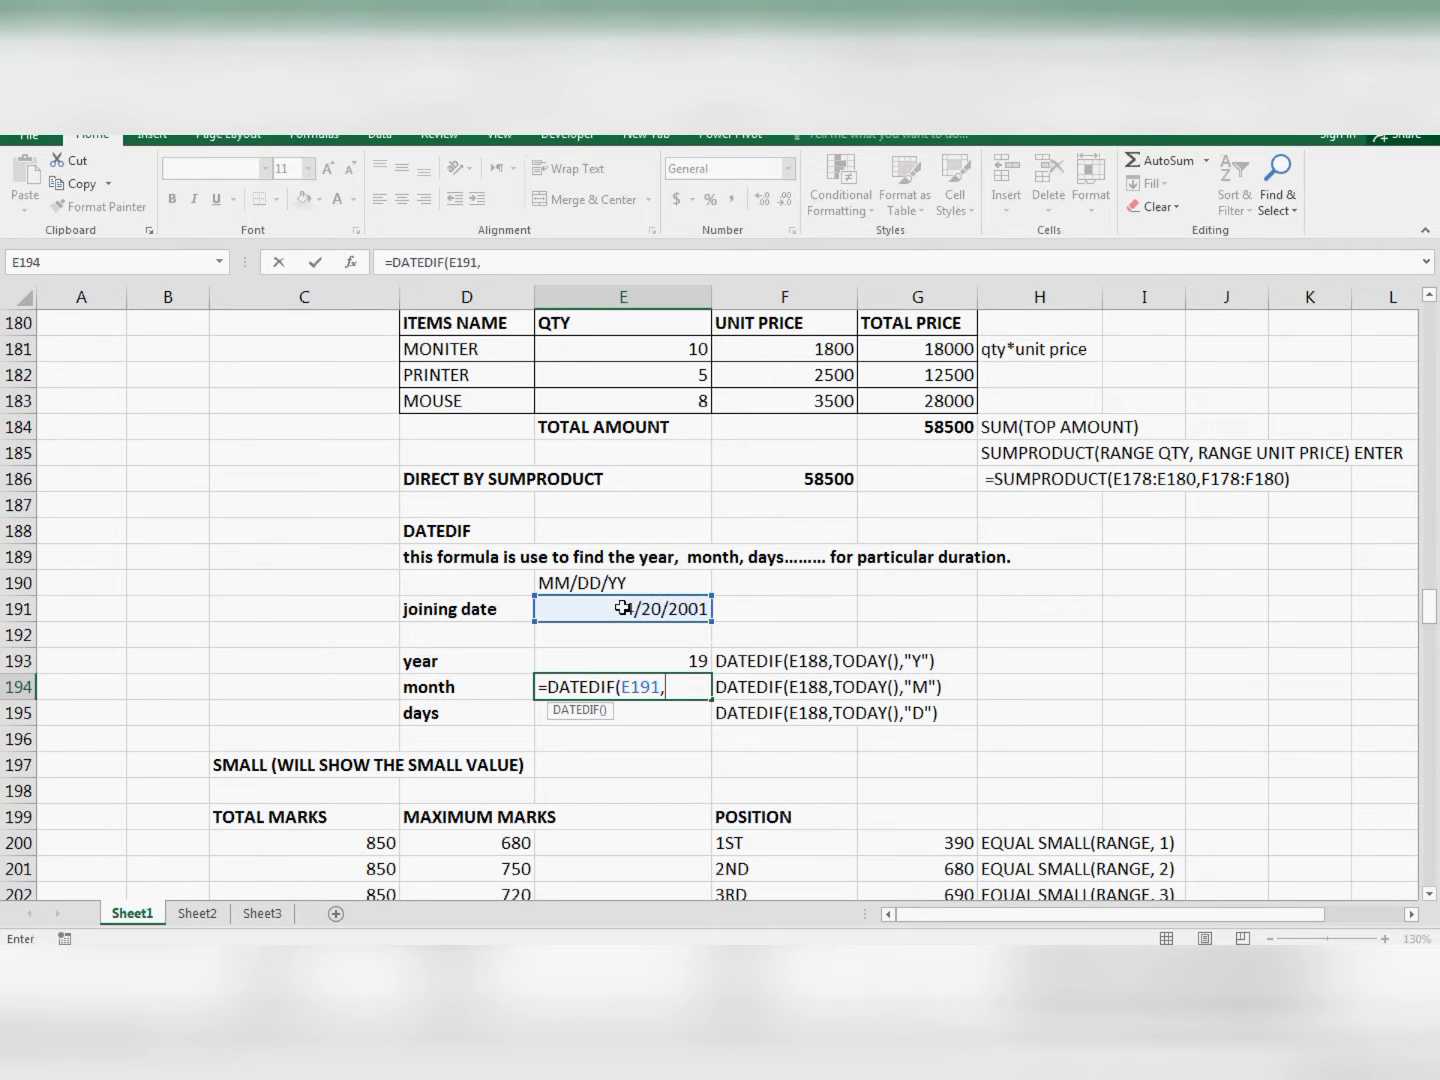
{"action": "type", "text": "TODAY9"}
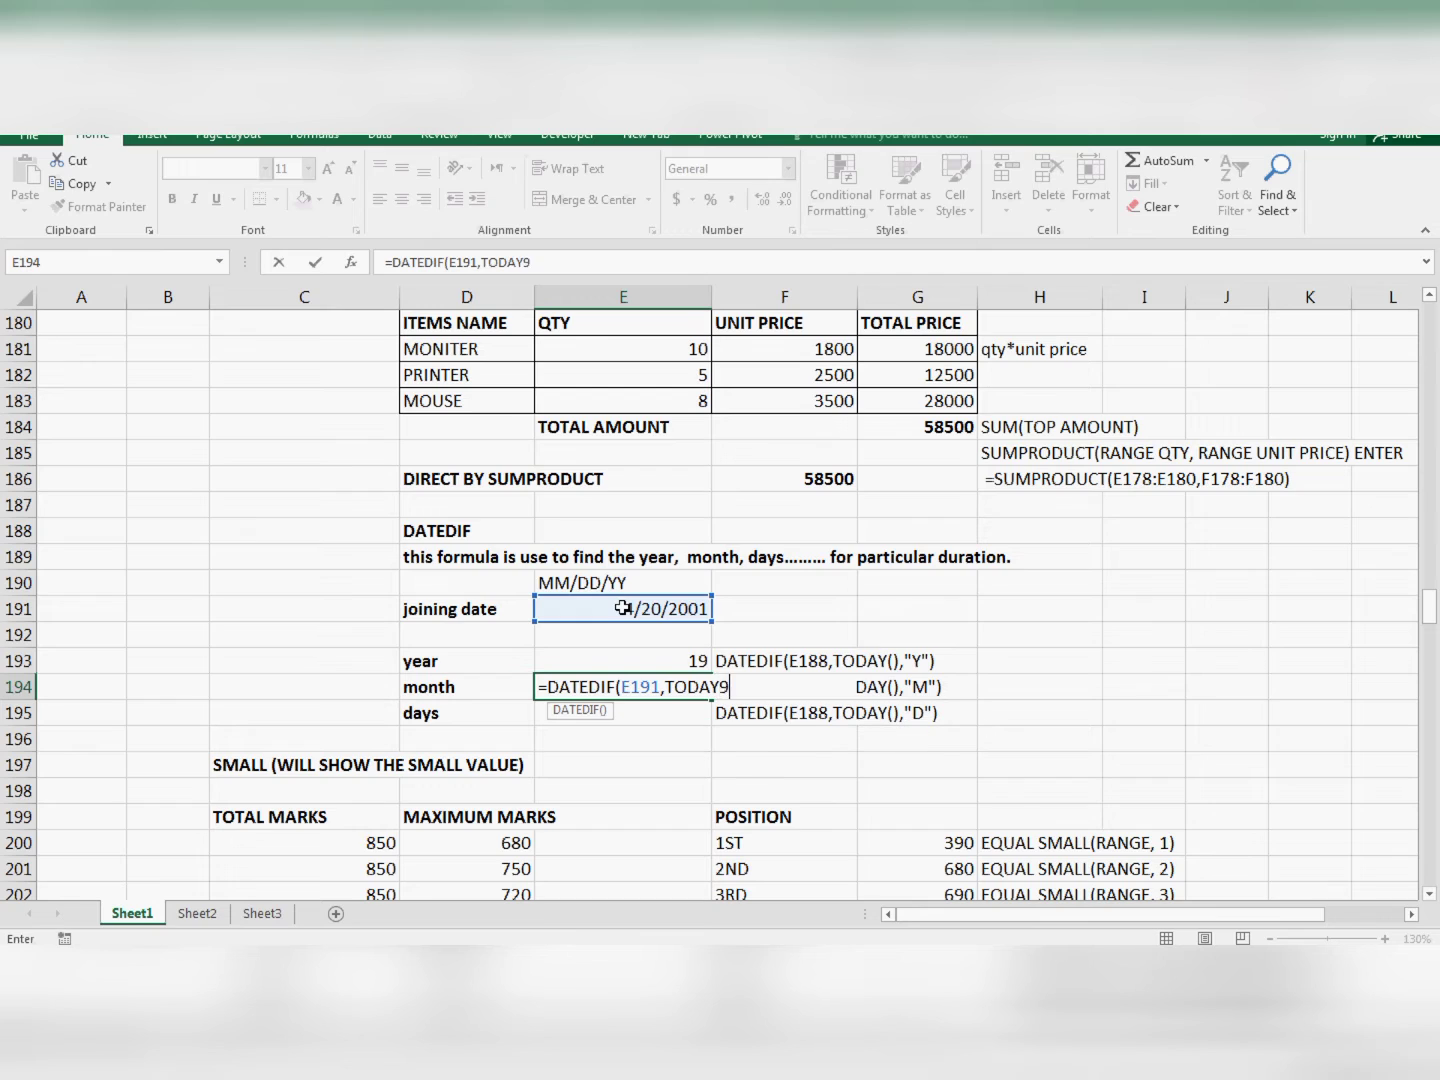
{"action": "key", "text": "BackSpace"}
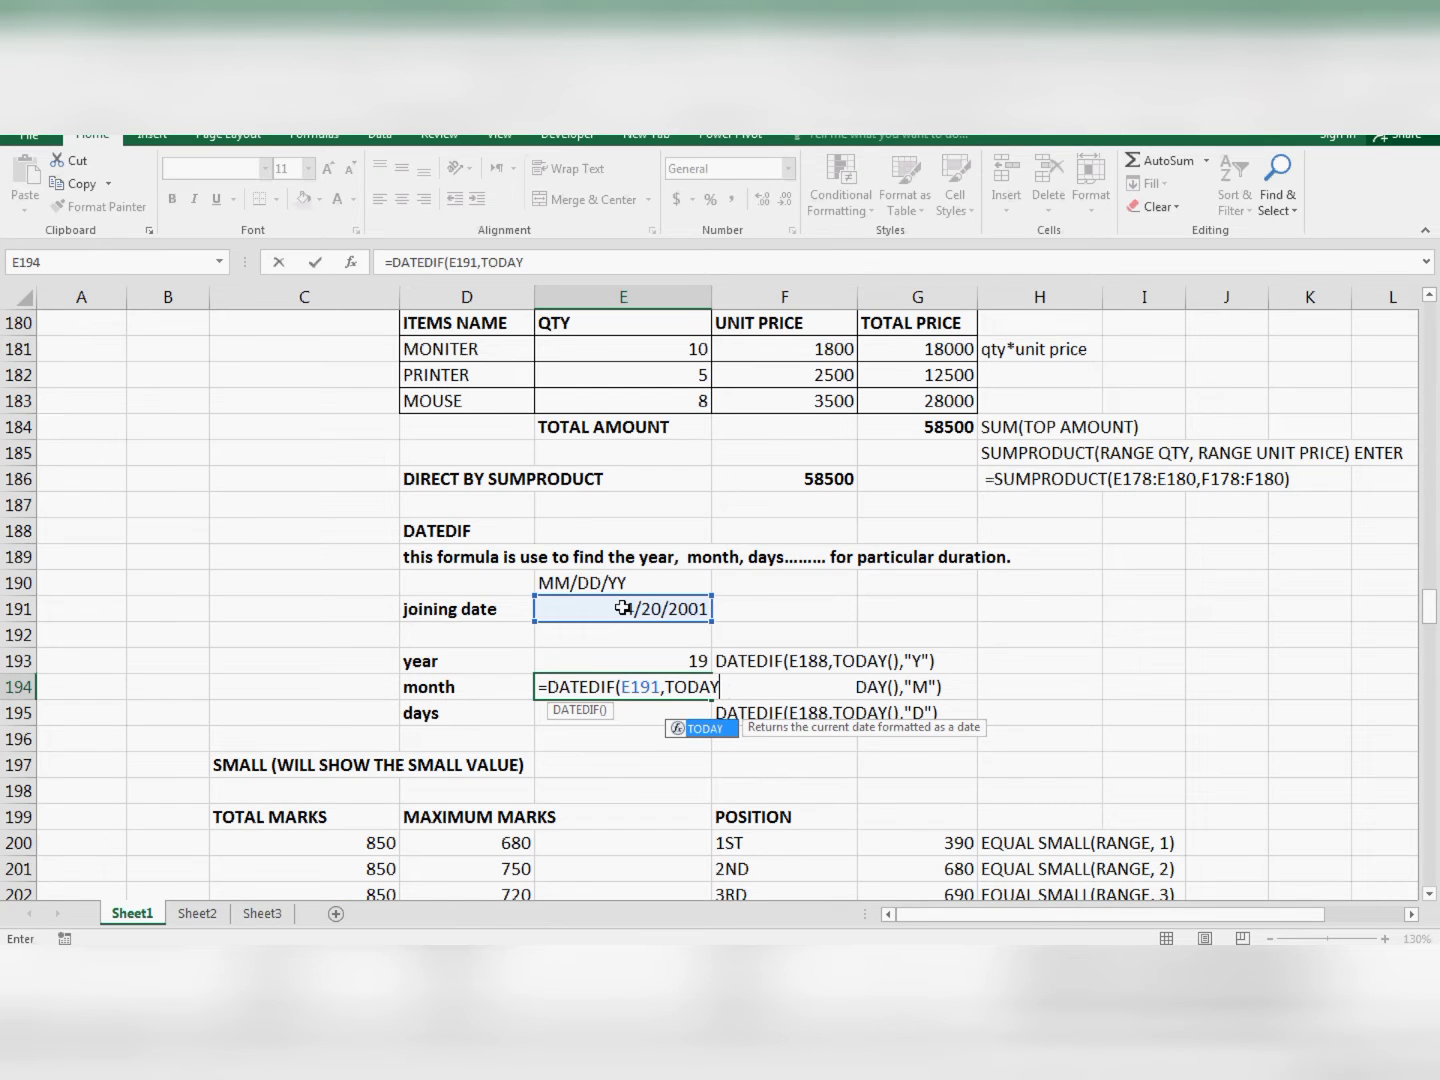
{"action": "type", "text": "(),\""}
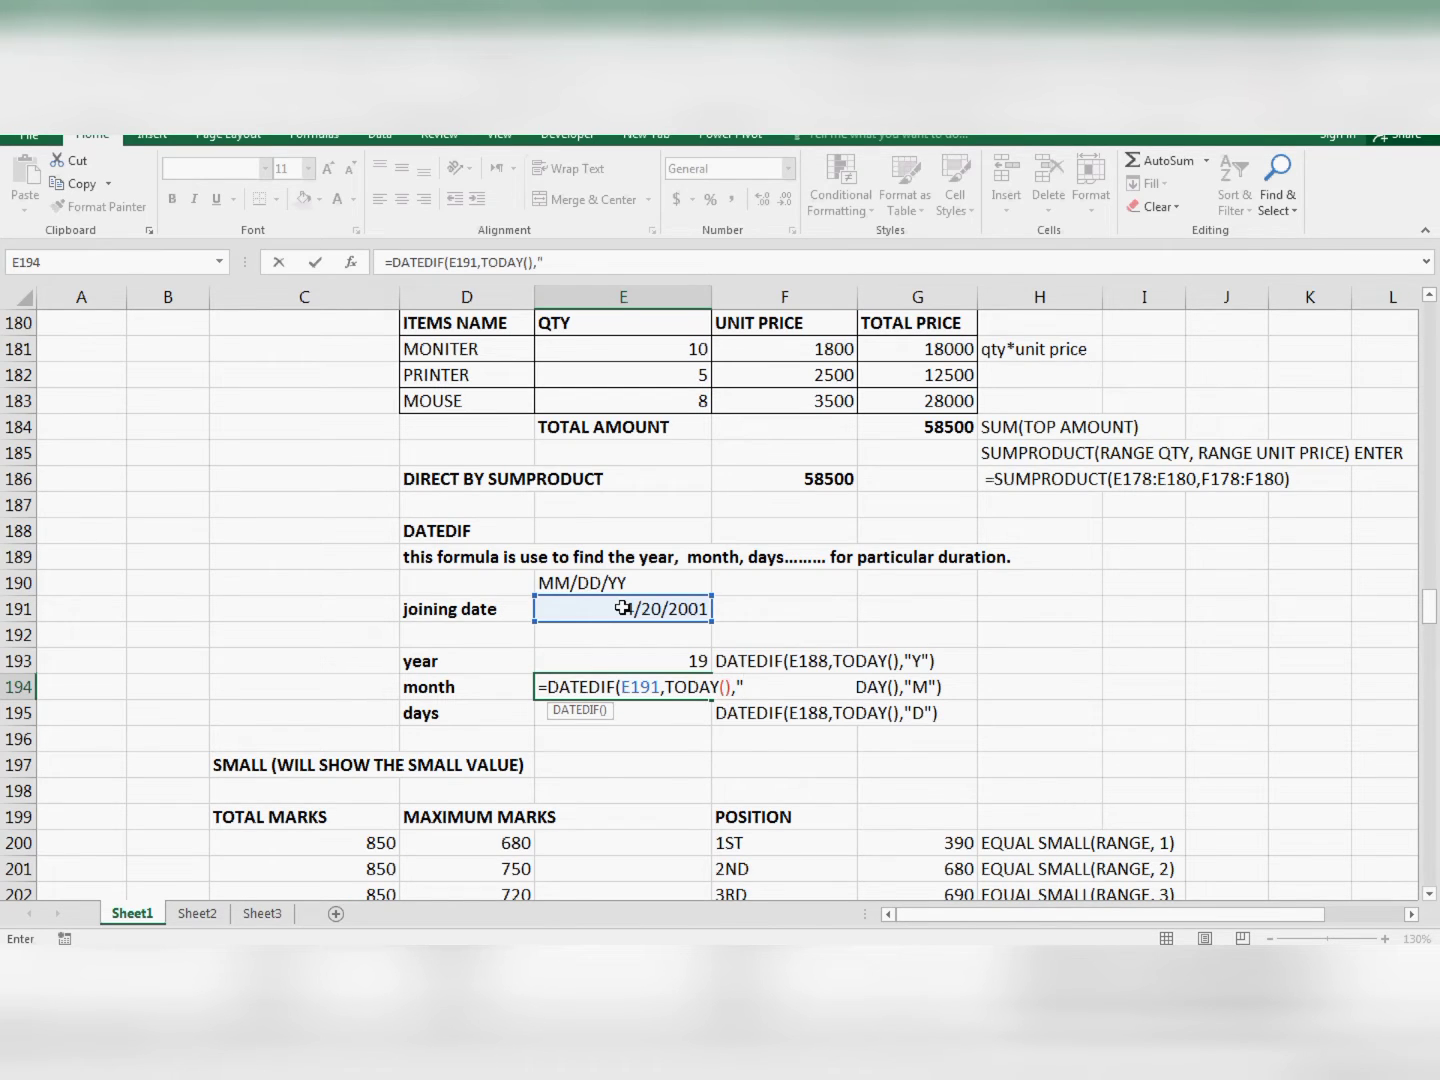
{"action": "type", "text": "M\")"}
{"action": "key", "text": "Return"}
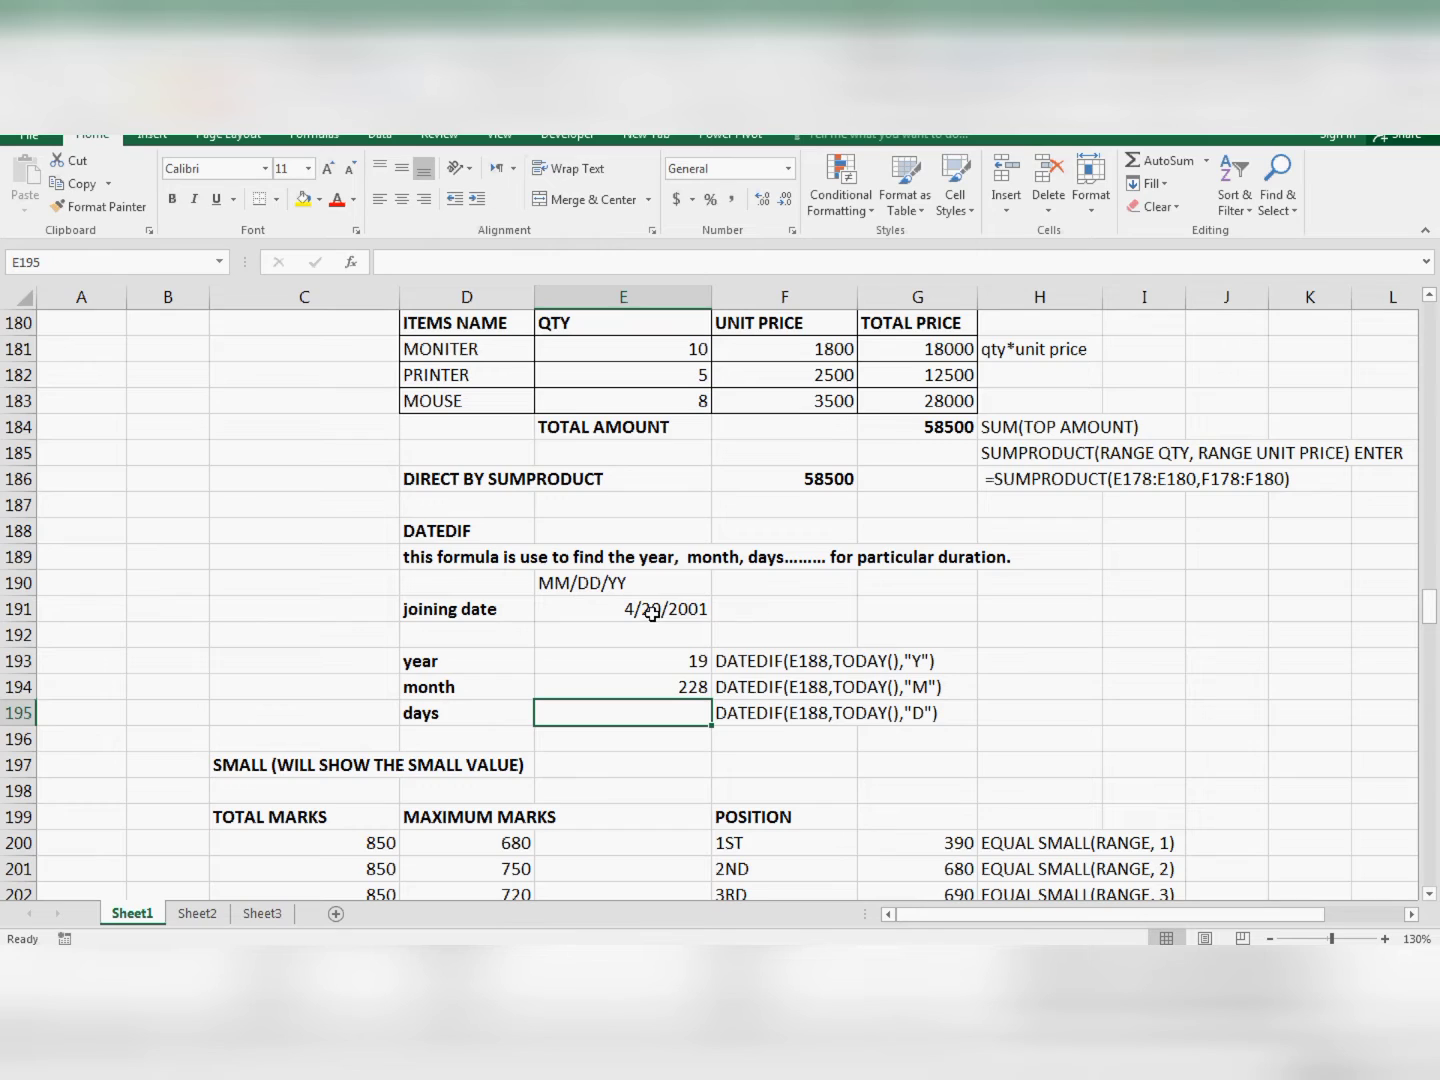
{"action": "left_click", "coordinate": [669, 688]}
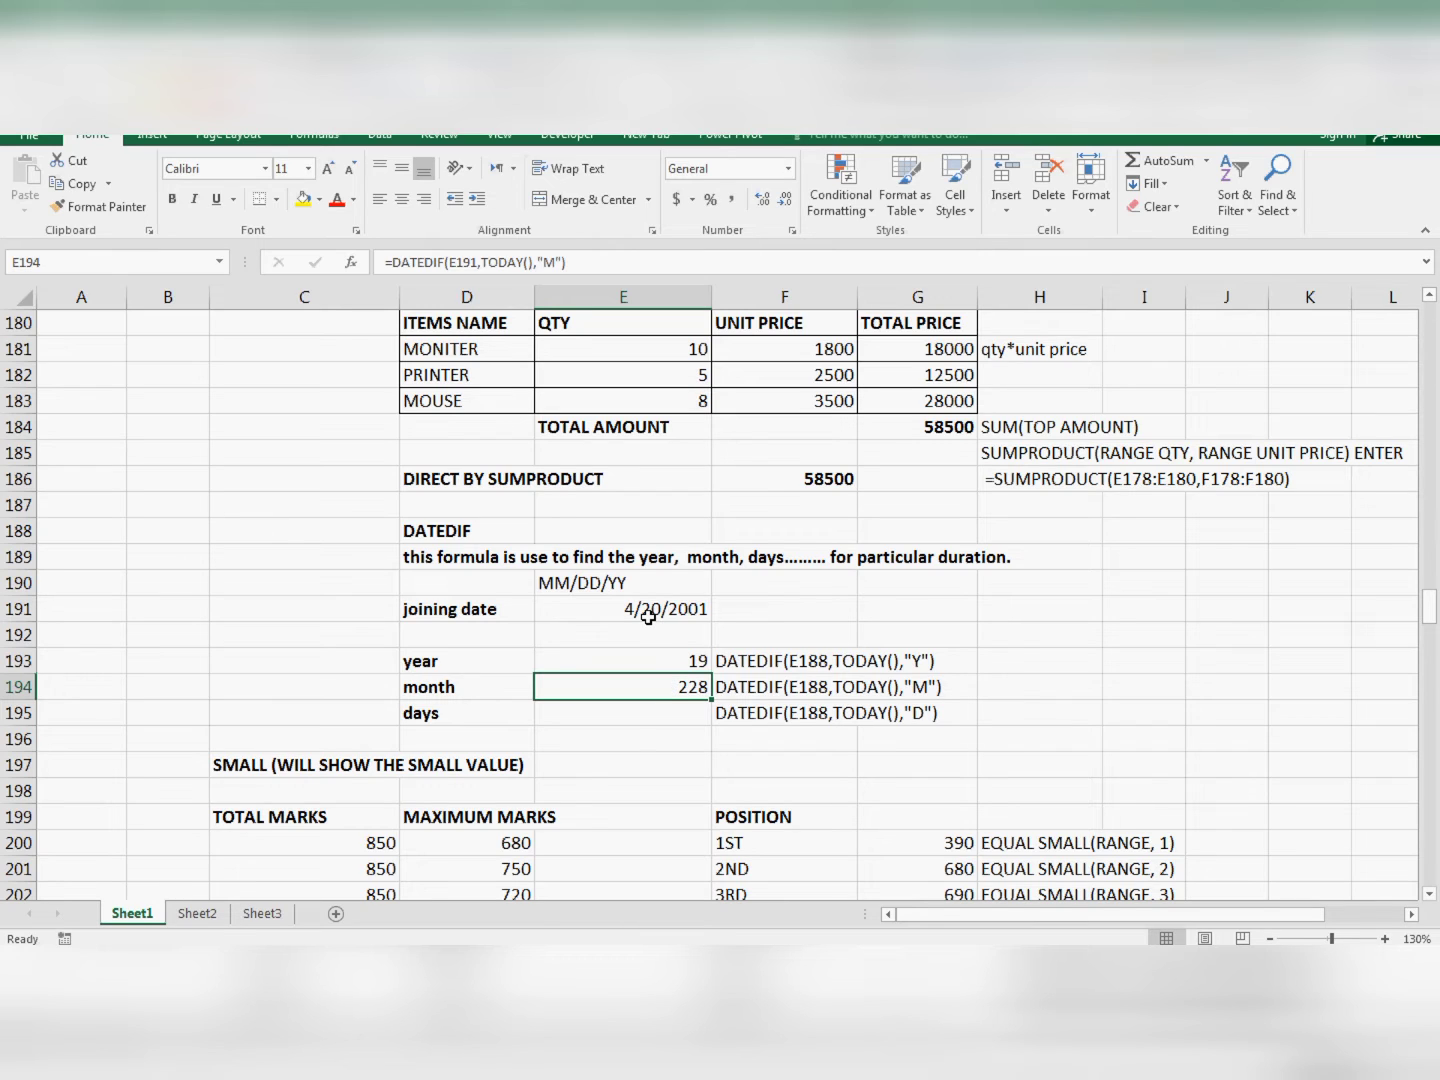
{"action": "left_click", "coordinate": [686, 714]}
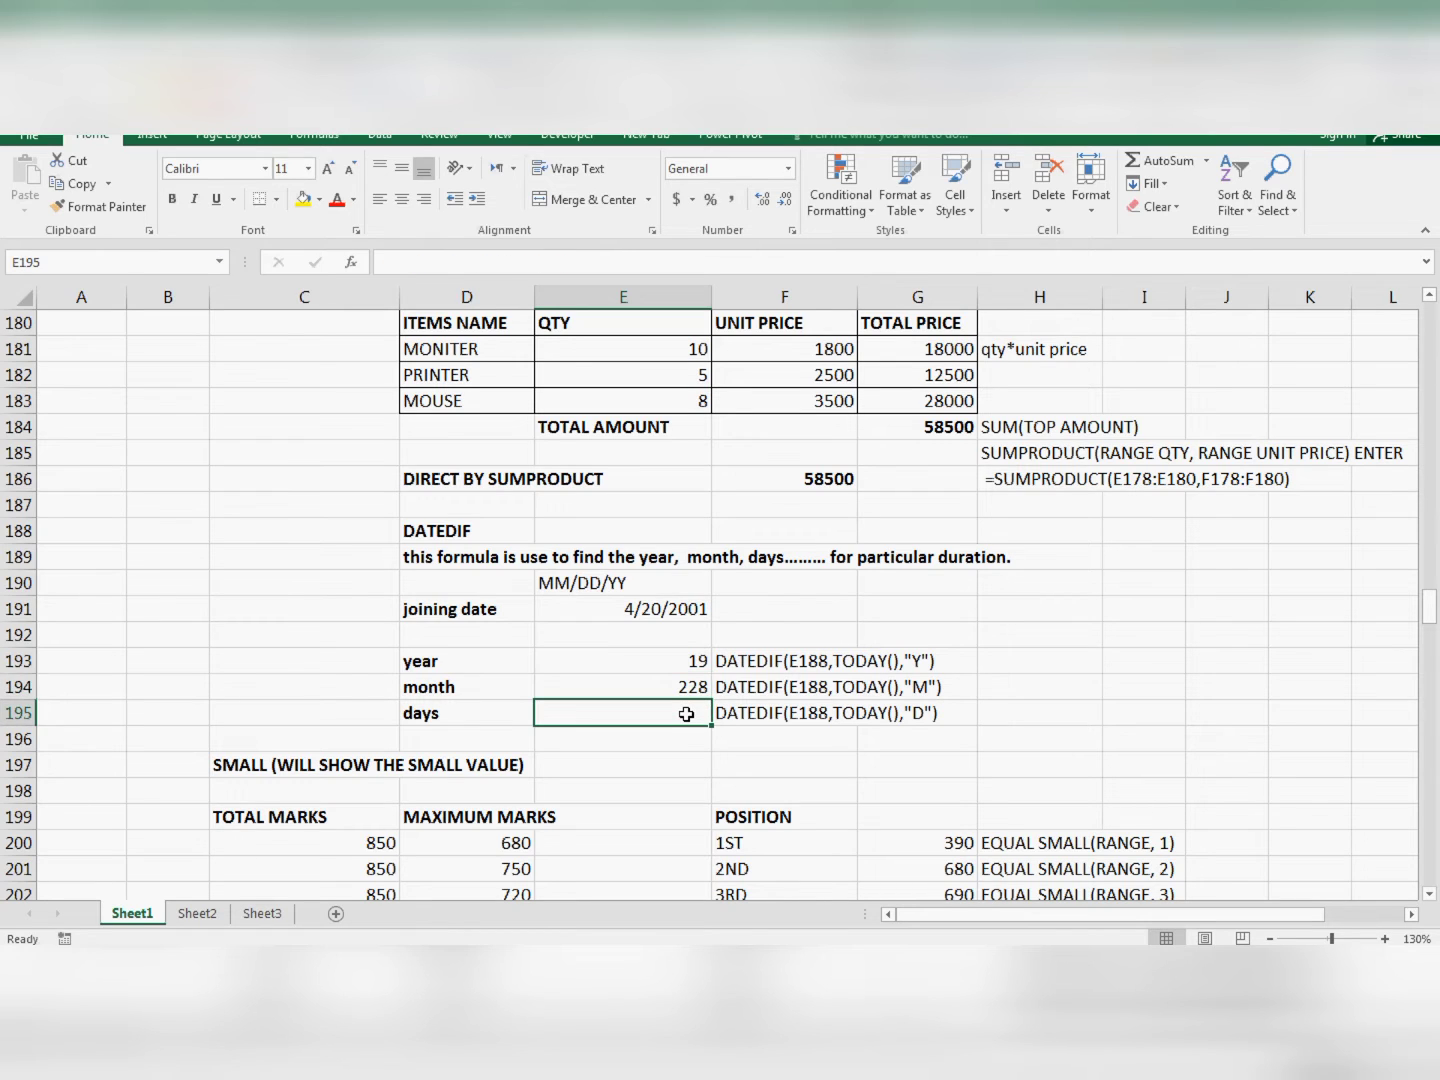
Enter =DATEDIF(E191,TODAY(),"D") in the days cell E195.
{"action": "type", "text": "=DA"}
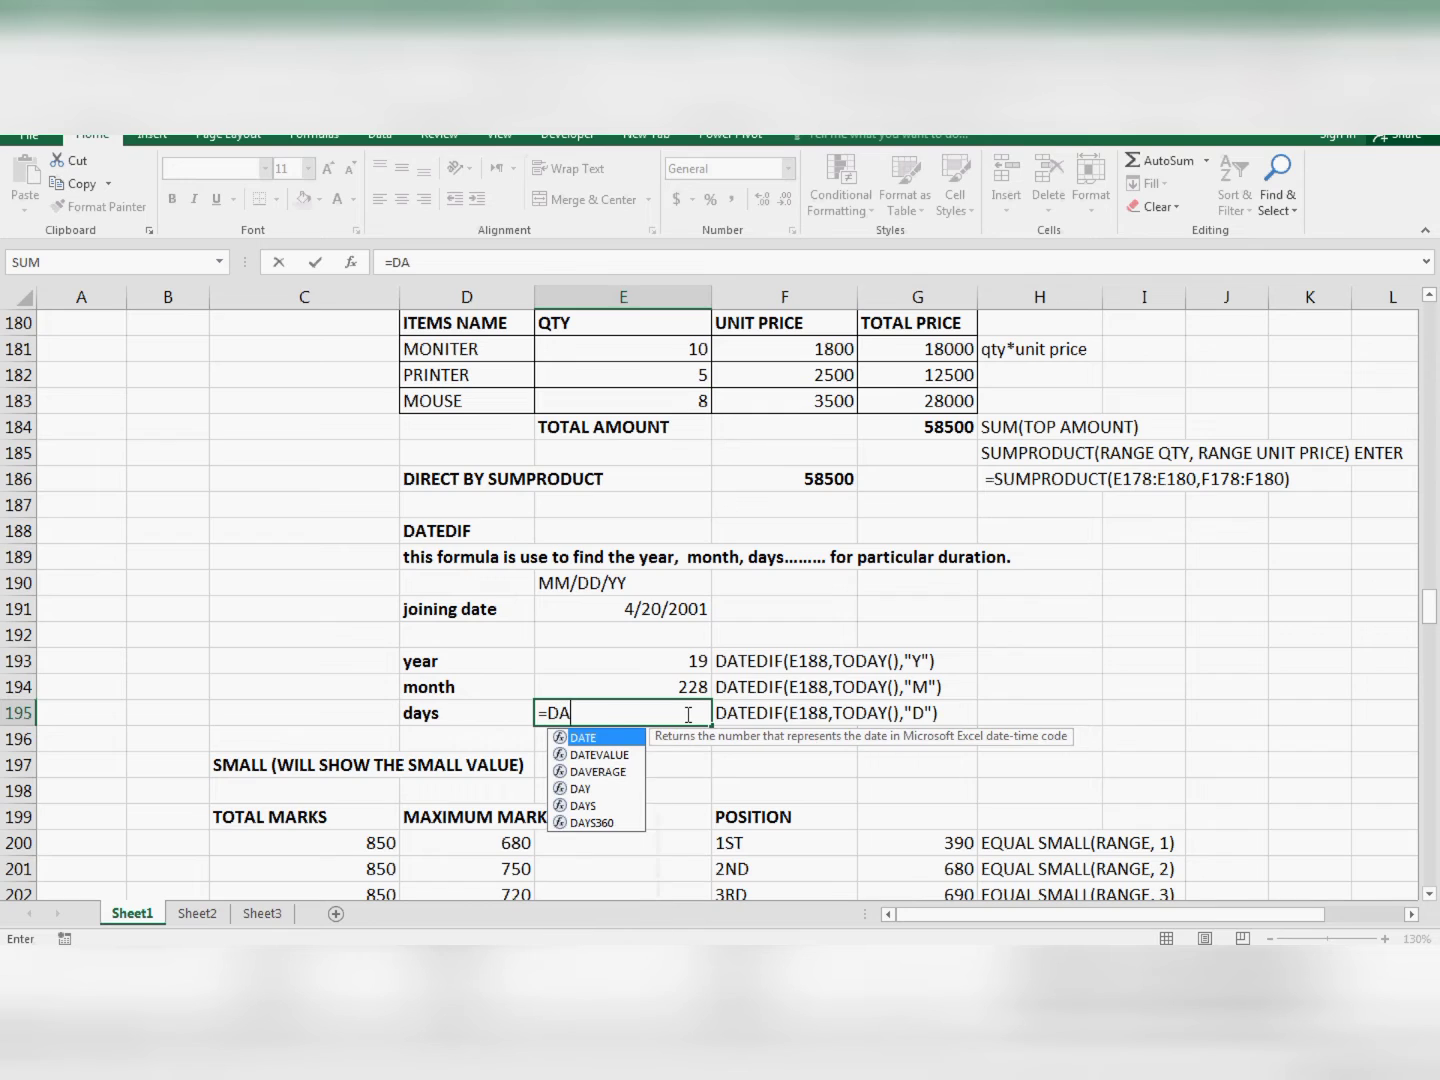
{"action": "type", "text": "TEDIF("}
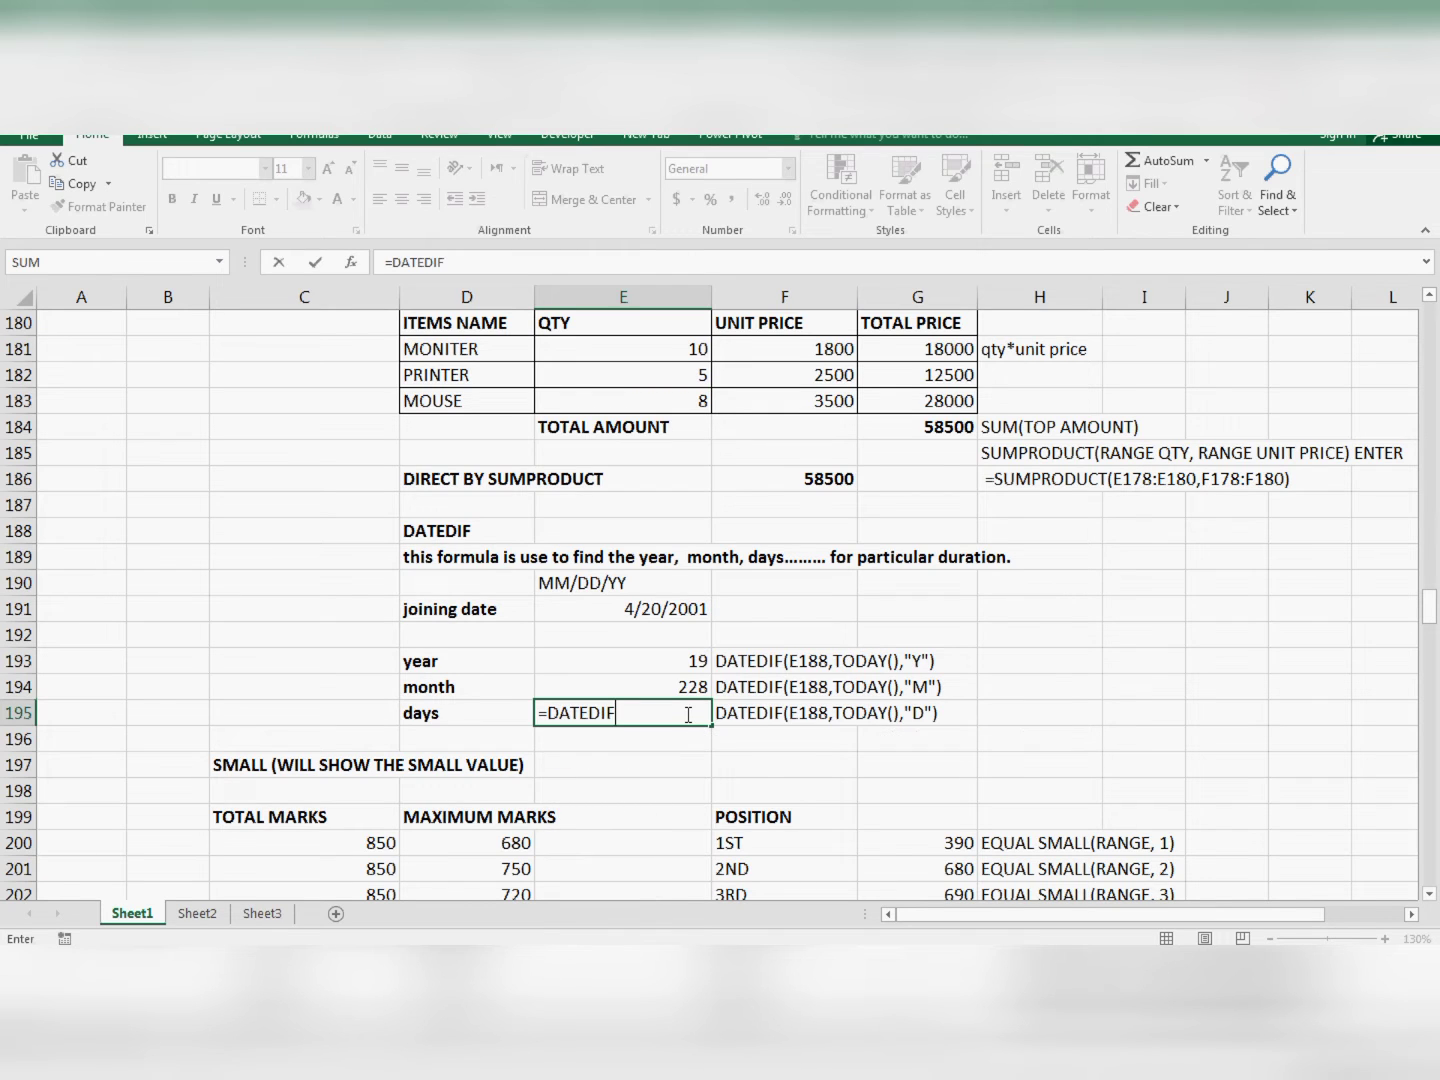
{"action": "key", "text": "Up"}
{"action": "key", "text": "Up"}
{"action": "key", "text": "Up"}
{"action": "key", "text": "Up"}
{"action": "key", "text": "Up"}
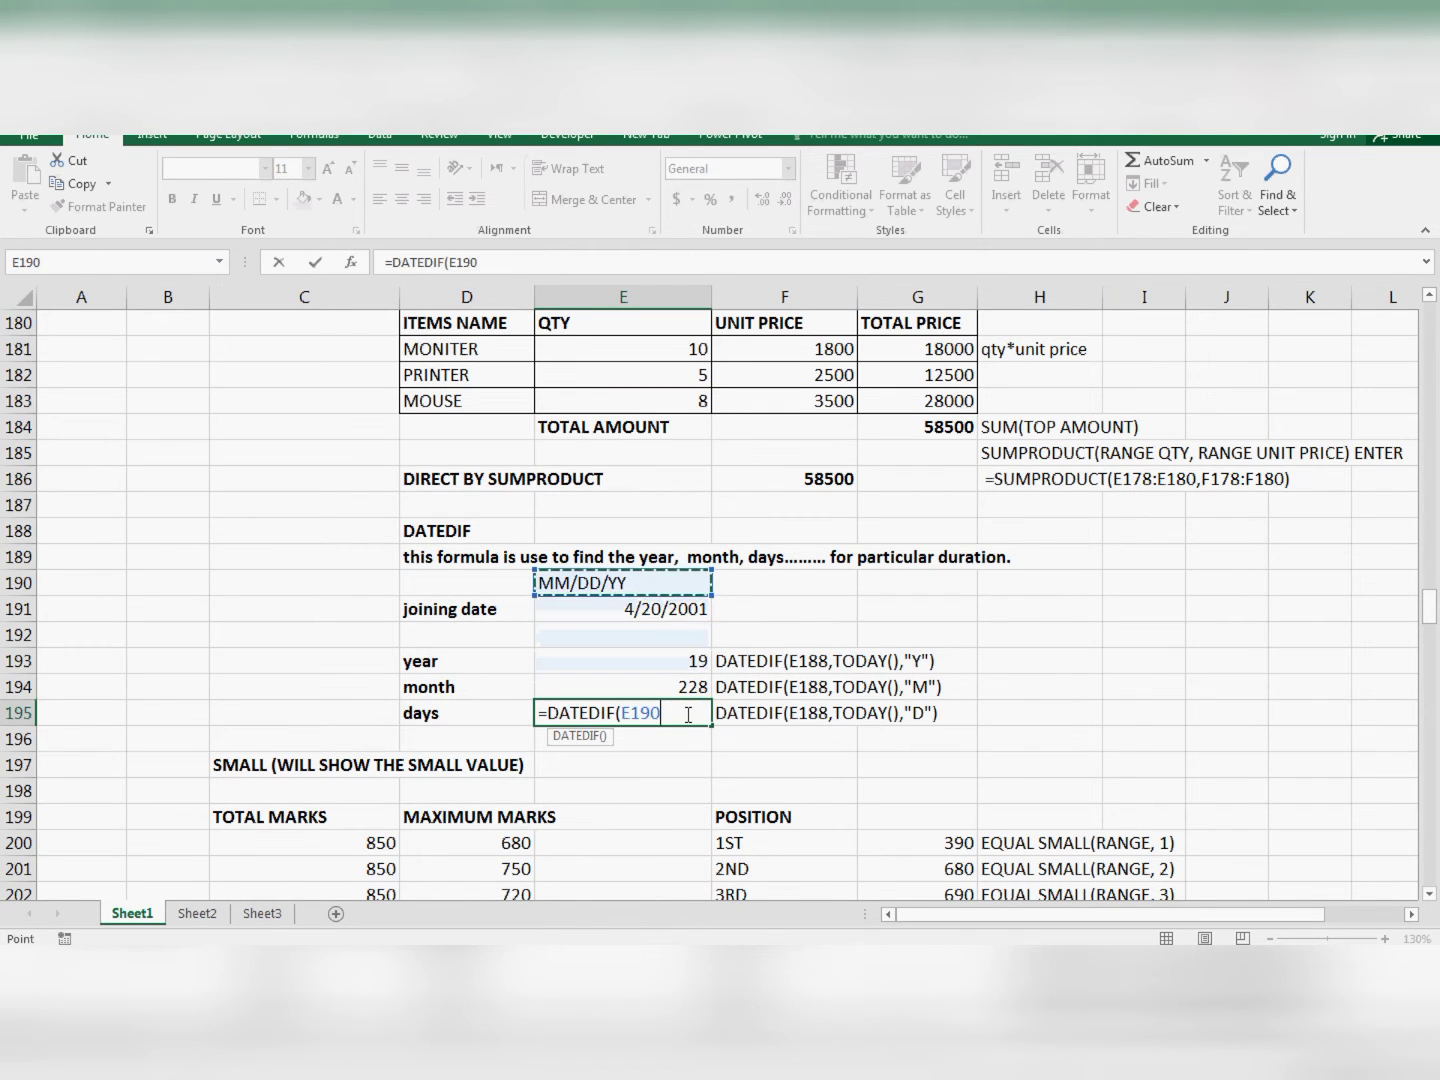
{"action": "key", "text": "Down"}
{"action": "type", "text": ",TO"}
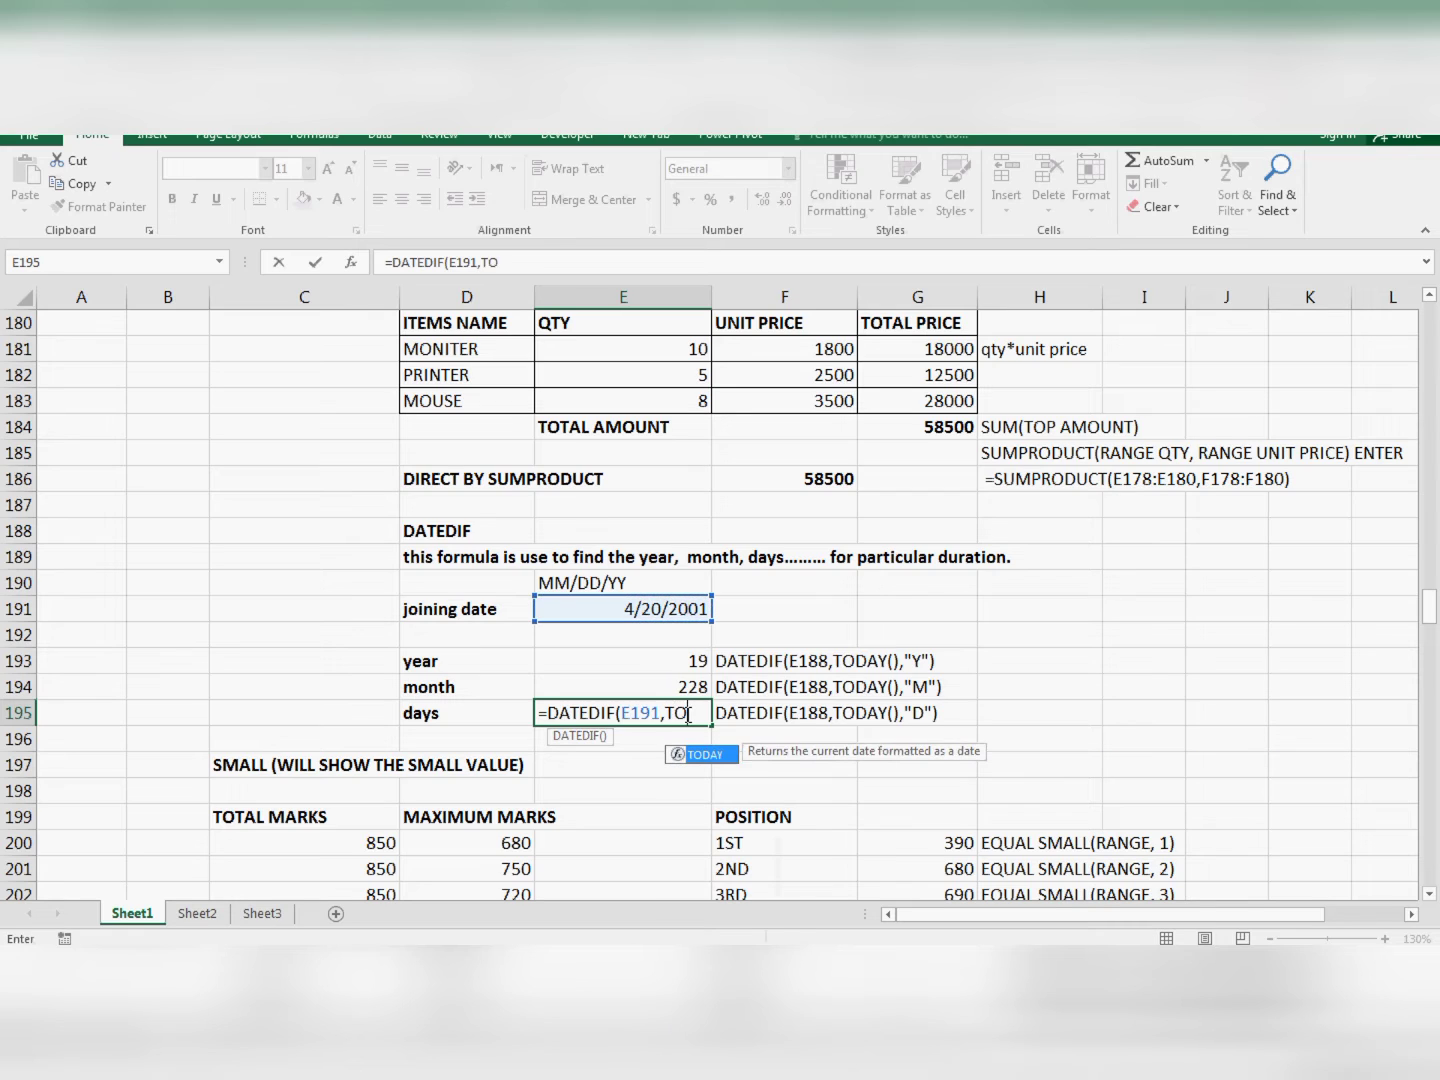
{"action": "type", "text": "DAY(),"}
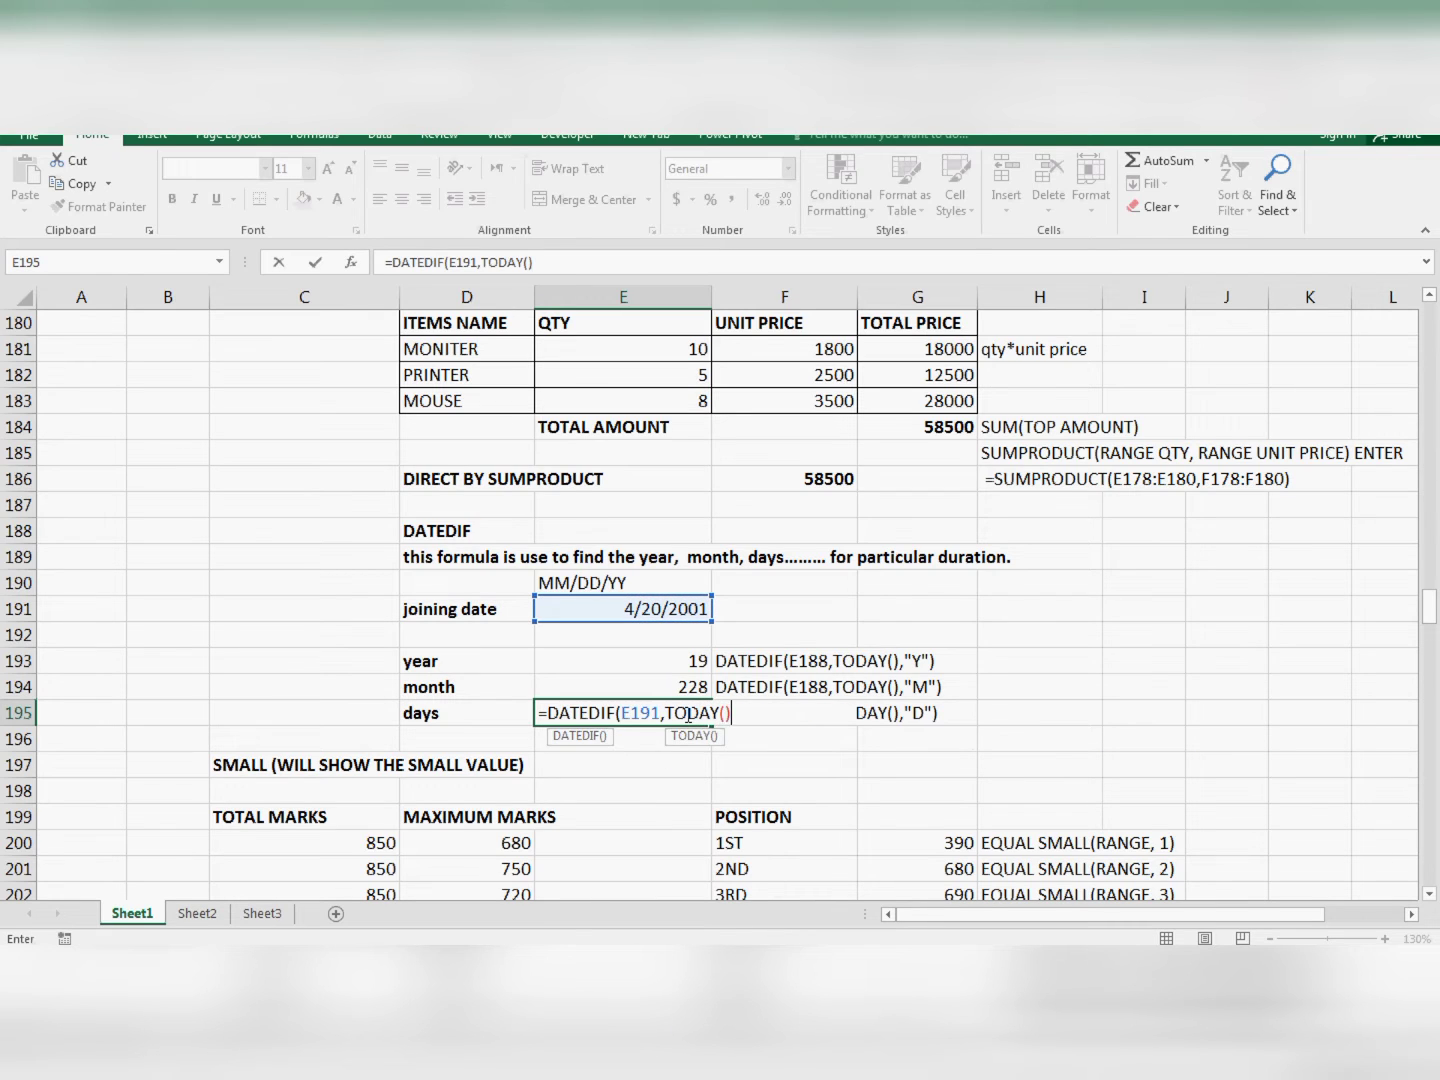
{"action": "type", "text": "\"D\")"}
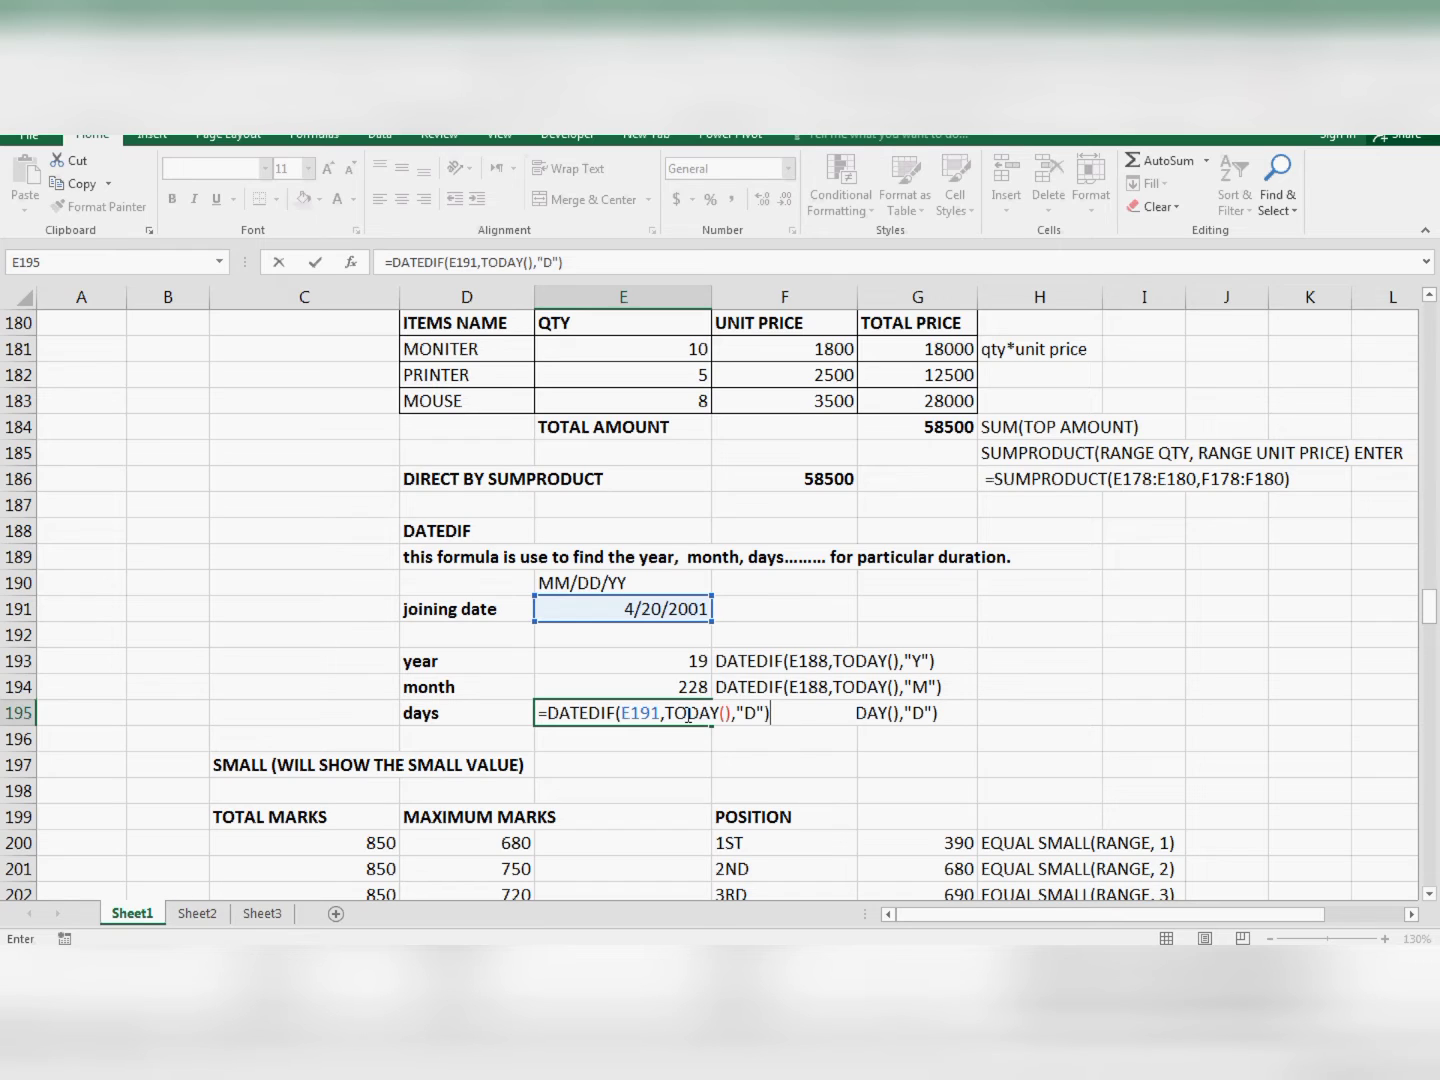
{"action": "key", "text": "Return"}
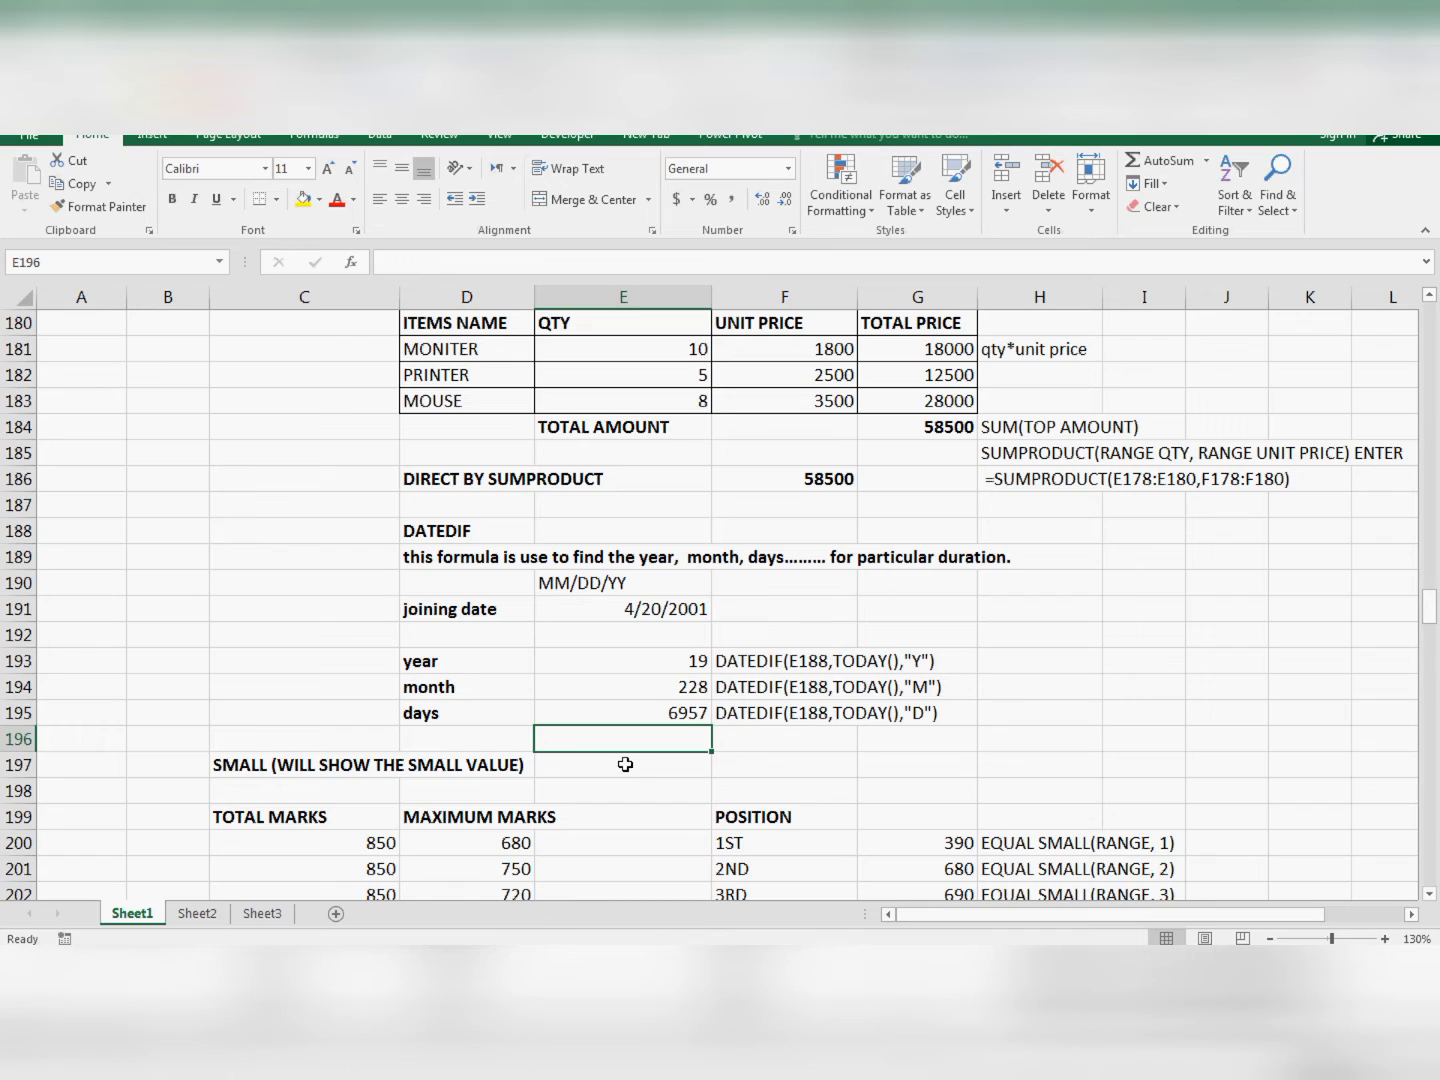
Review the DATEDIF example, checking the joining date in row 191 against the year, month and days results.
{"action": "left_click", "coordinate": [617, 660]}
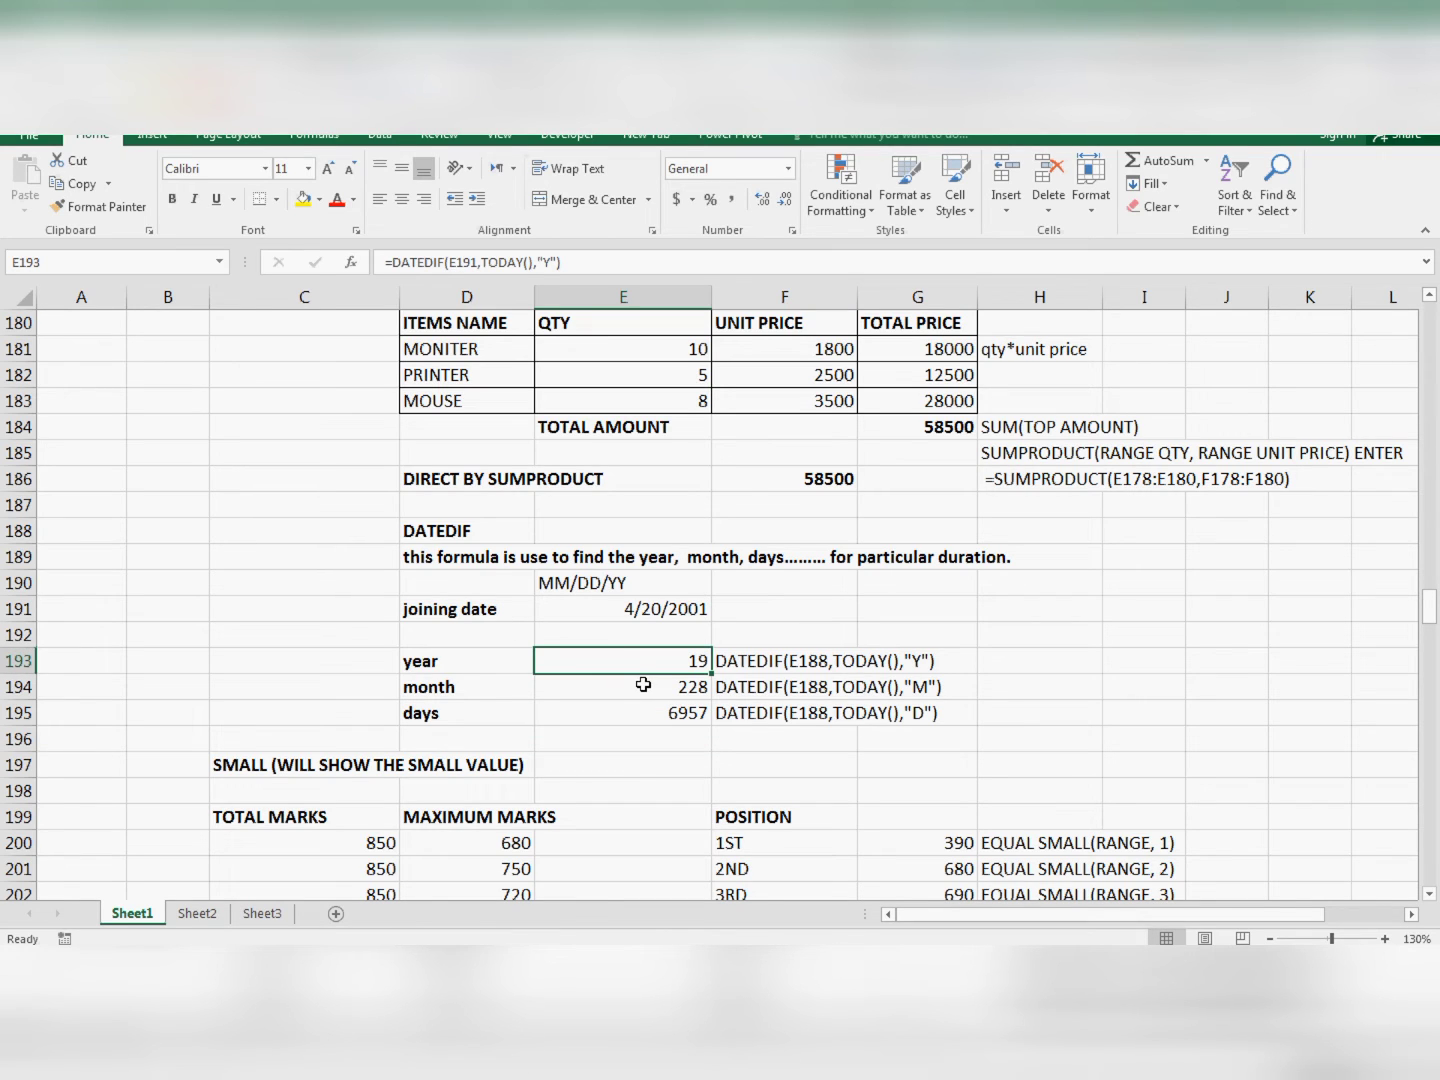
{"action": "left_click", "coordinate": [437, 622]}
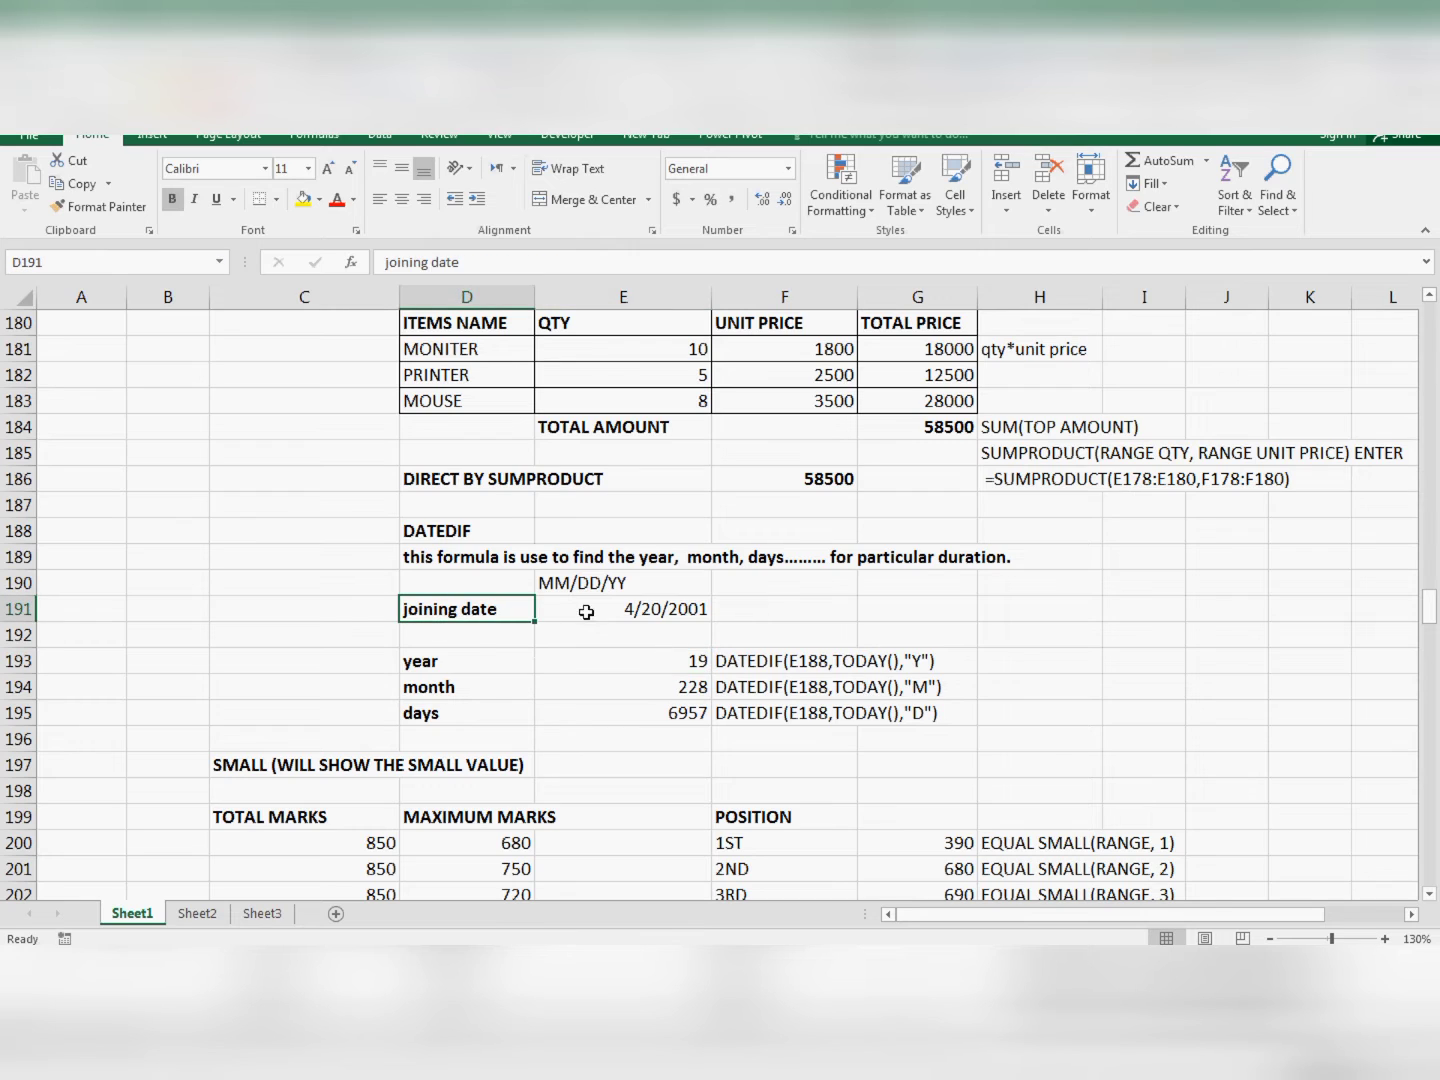
{"action": "left_click", "coordinate": [700, 604]}
{"action": "left_click", "coordinate": [778, 602]}
{"action": "left_click", "coordinate": [580, 608]}
{"action": "left_click", "coordinate": [455, 612]}
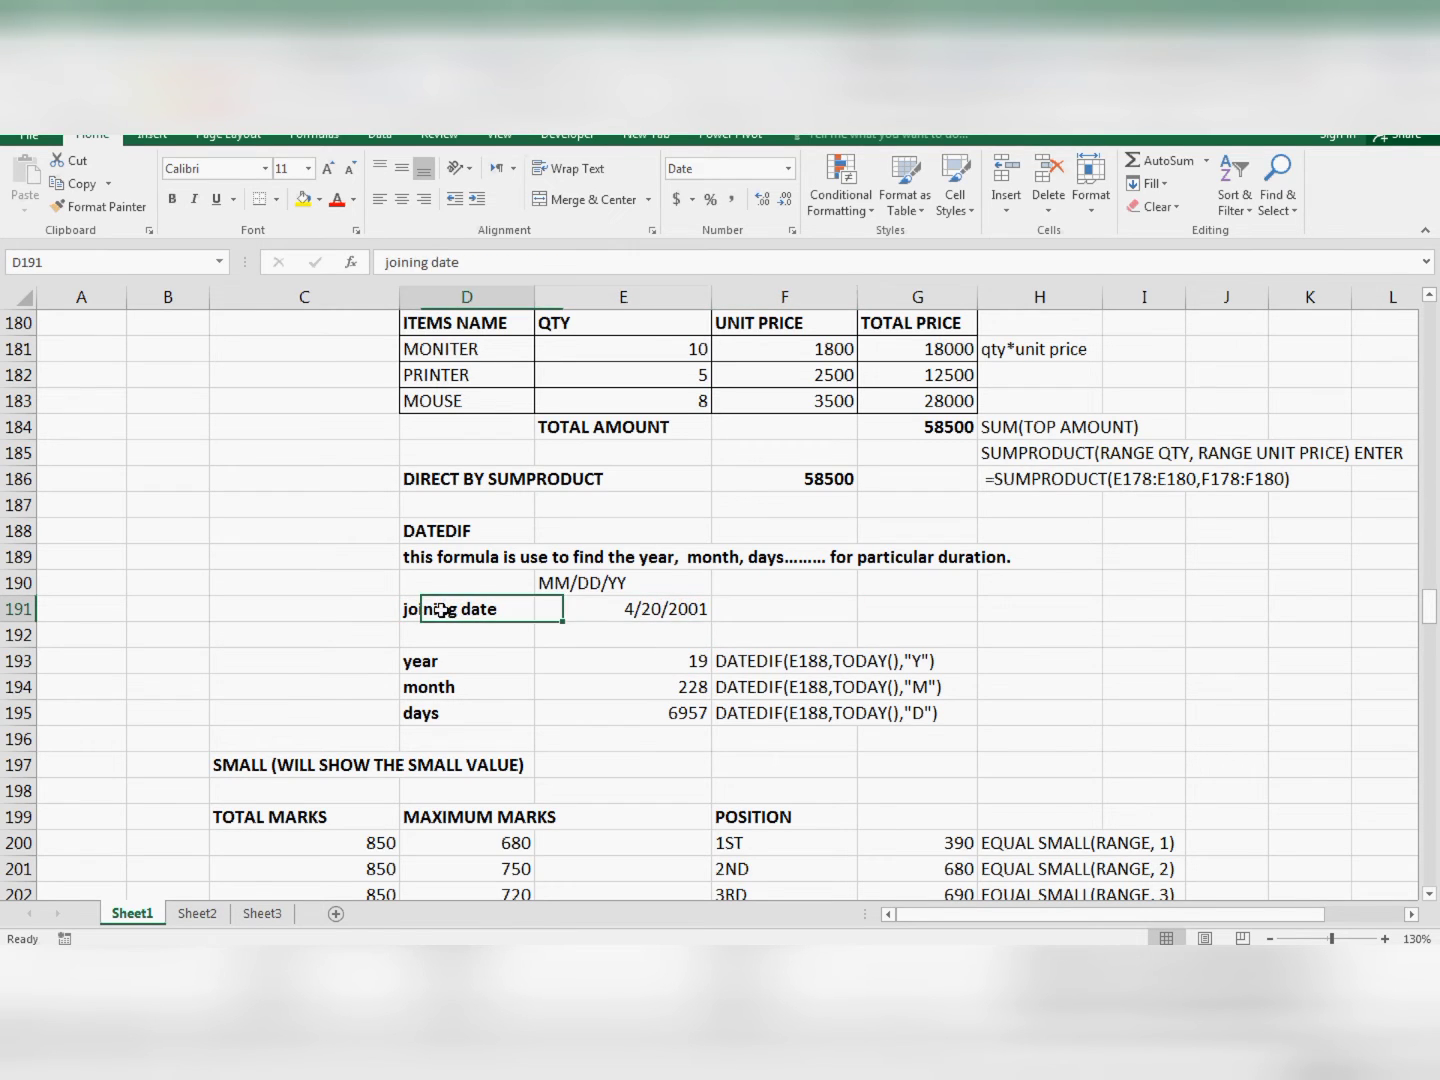
{"action": "left_click", "coordinate": [482, 634]}
{"action": "left_click", "coordinate": [462, 610]}
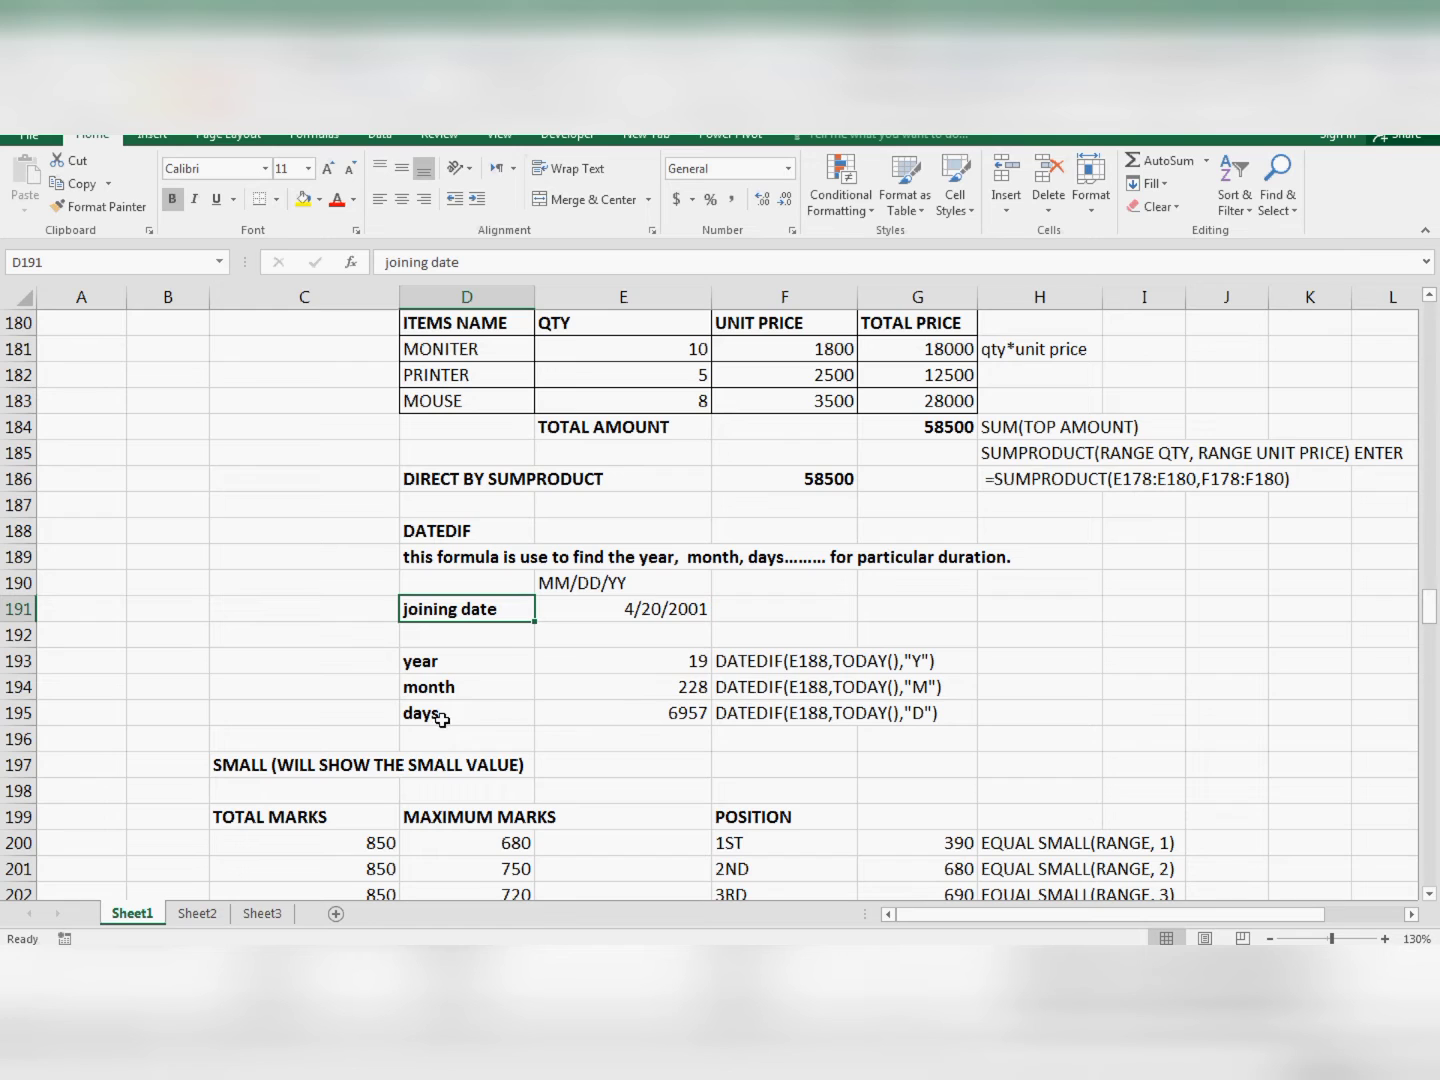
{"action": "scroll", "coordinate": [612, 714], "scroll_direction": "down", "scroll_amount": 2}
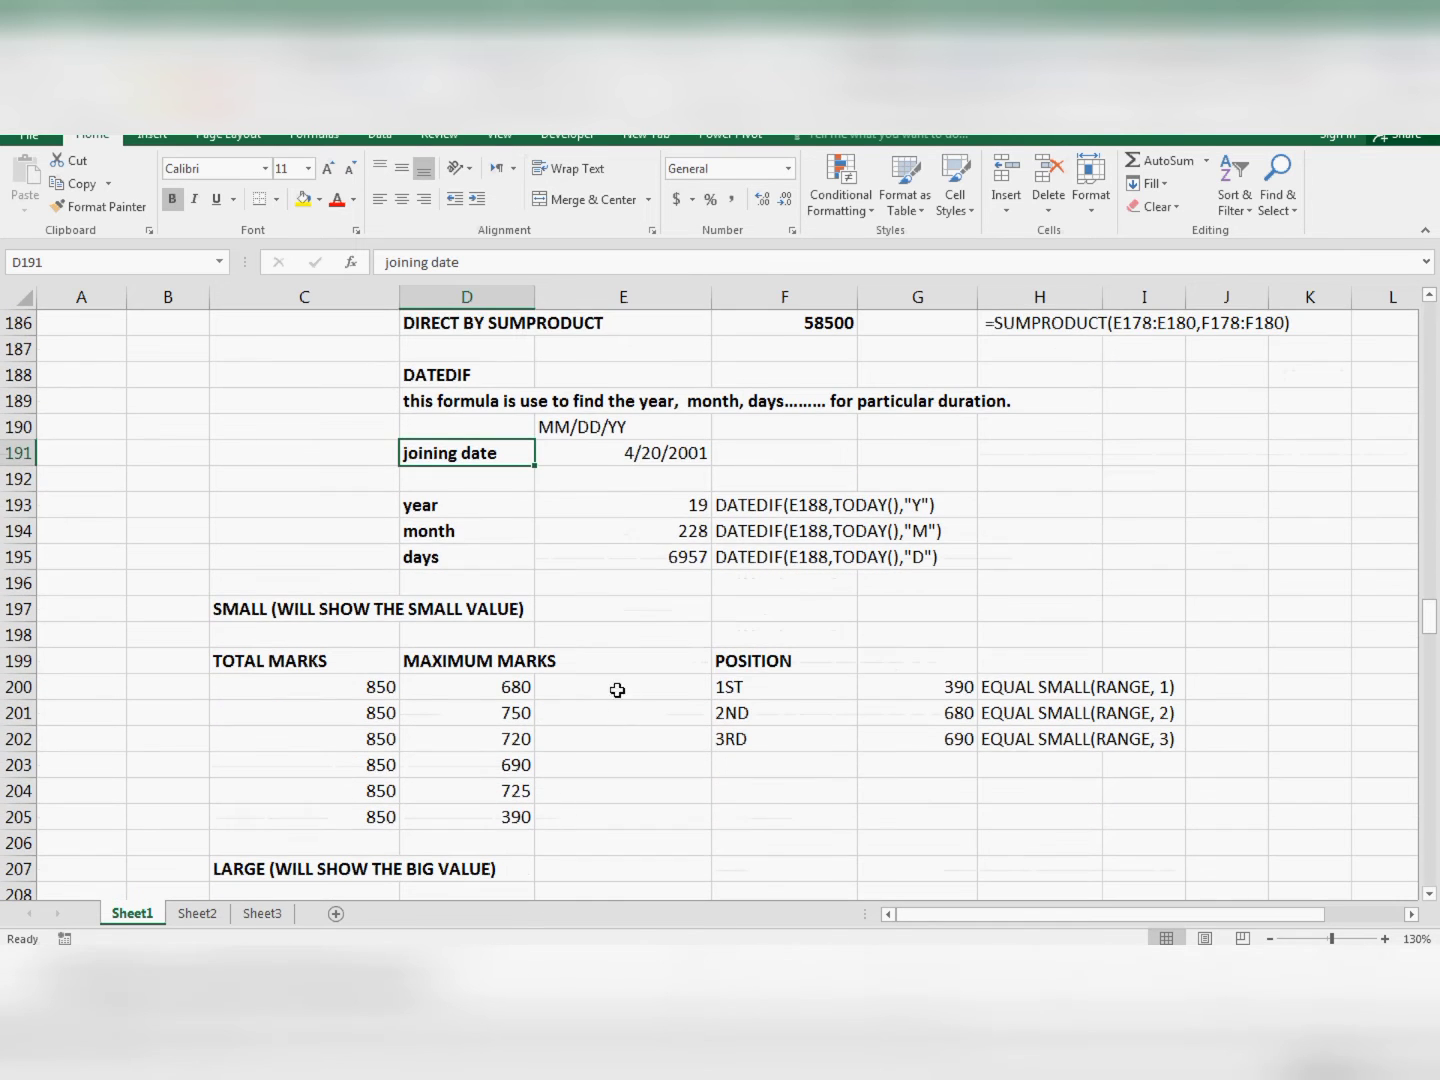
{"action": "left_click", "coordinate": [649, 538]}
{"action": "left_click", "coordinate": [636, 580]}
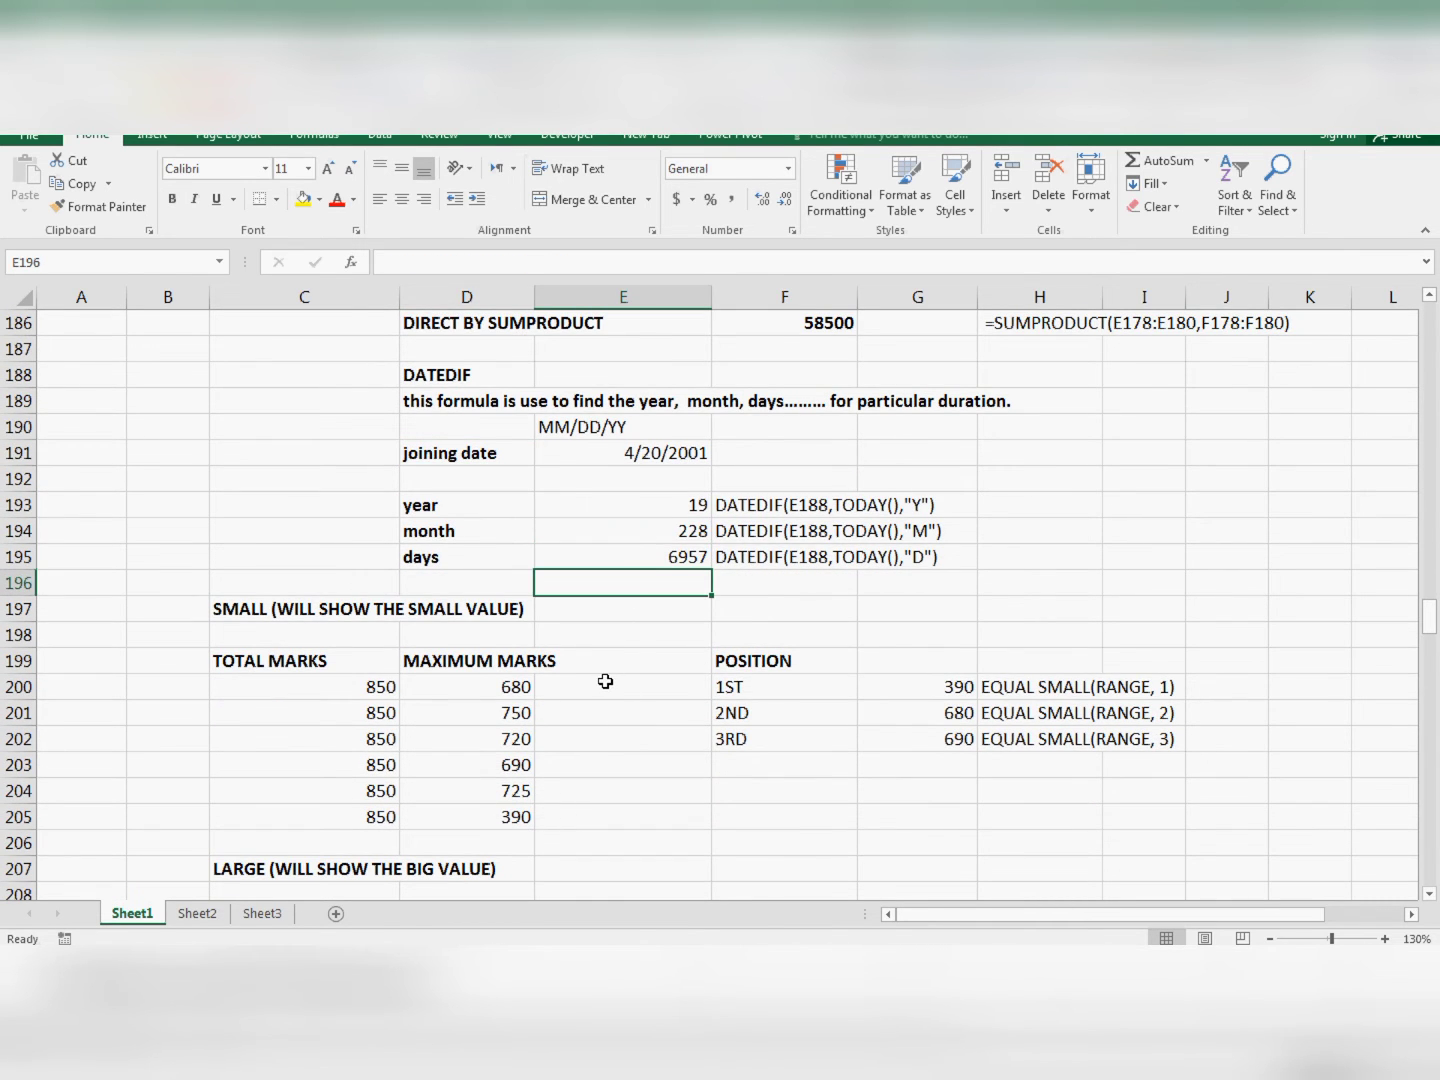
Clear the 1ST to 3RD position results in G200:G202 of the SMALL example, and select G200.
{"action": "scroll", "coordinate": [605, 681], "scroll_direction": "down", "scroll_amount": 1}
{"action": "scroll", "coordinate": [605, 681], "scroll_direction": "down", "scroll_amount": 1}
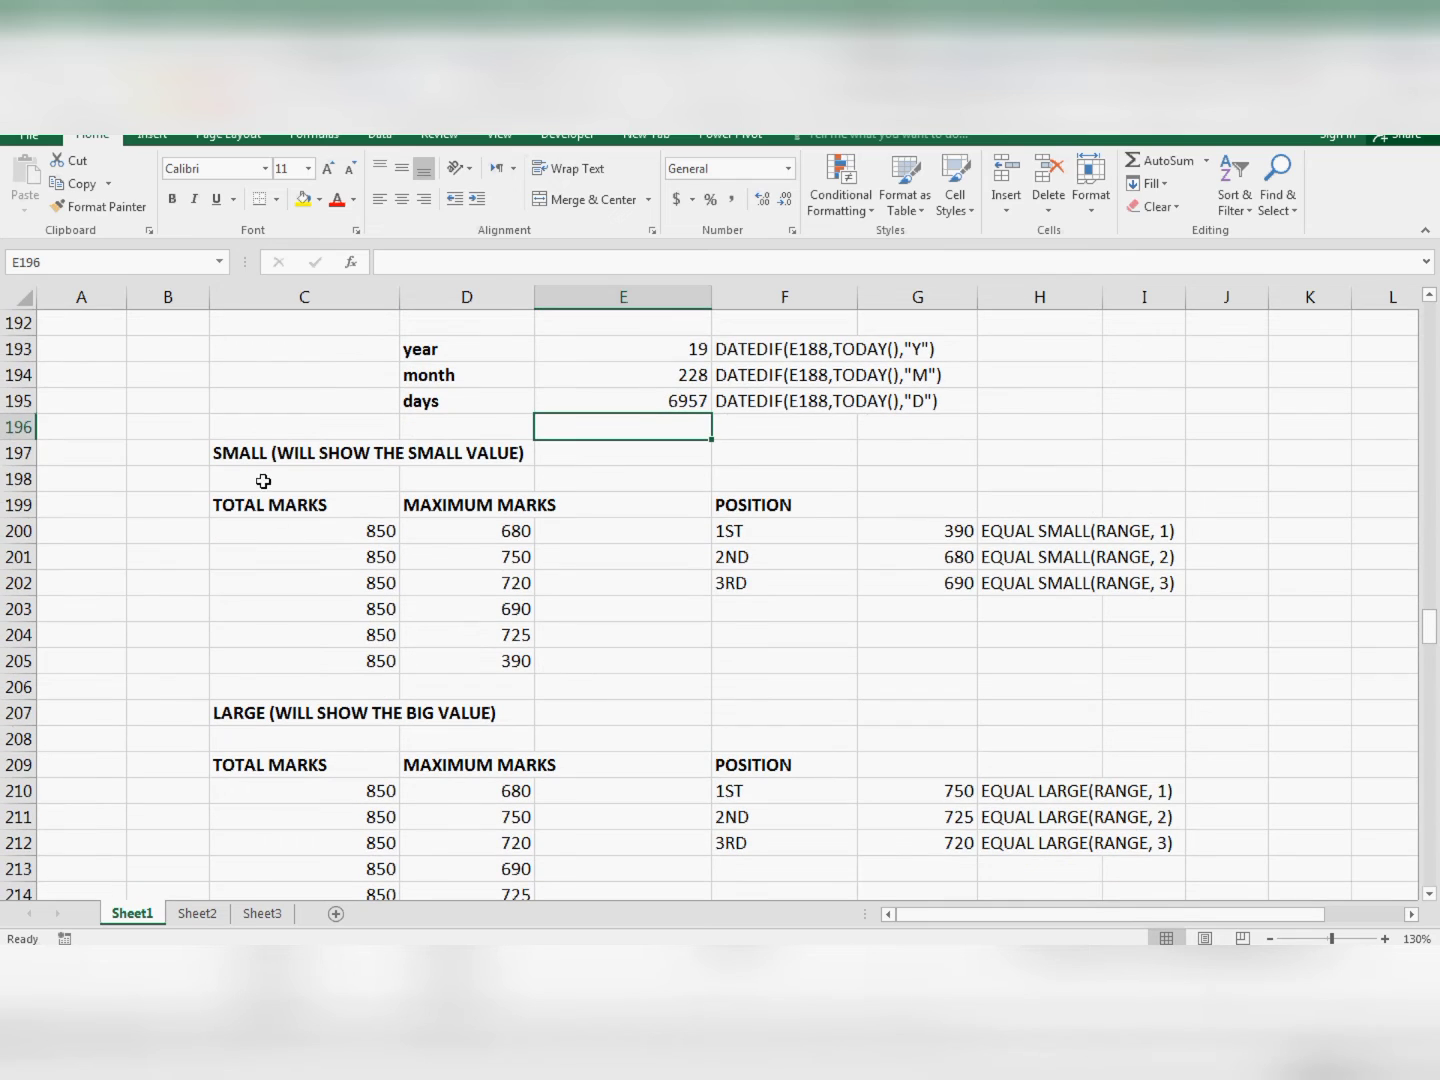
{"action": "left_click", "coordinate": [263, 480]}
{"action": "left_click", "coordinate": [615, 520]}
{"action": "left_click", "coordinate": [583, 605]}
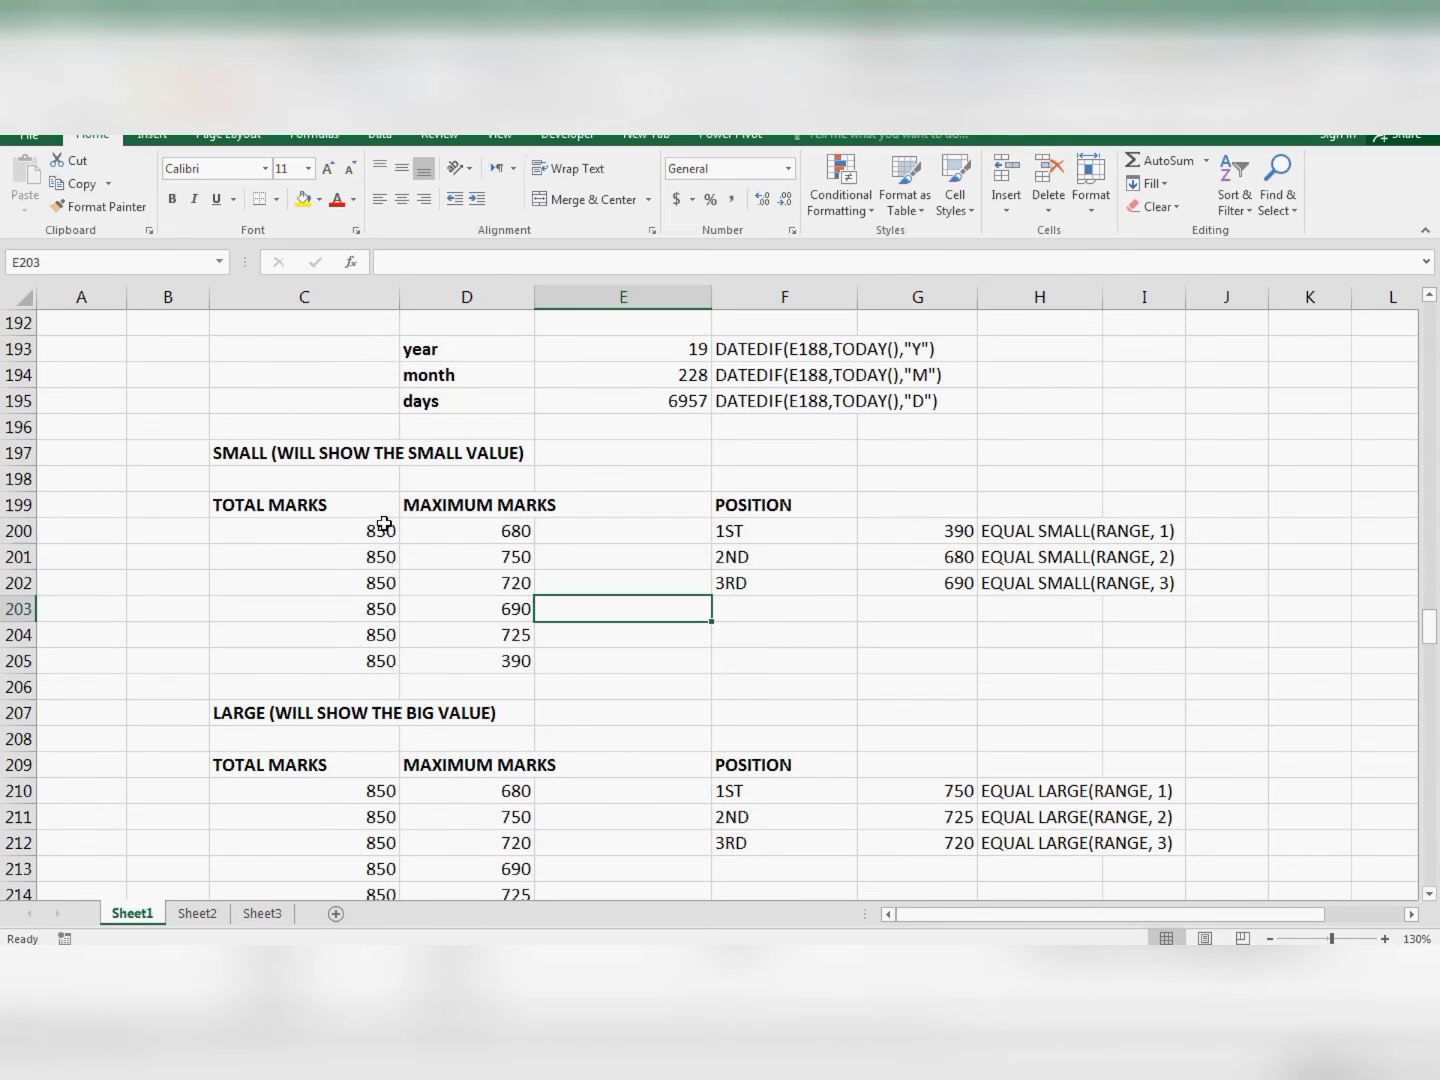
{"action": "left_click", "coordinate": [245, 460]}
{"action": "left_click", "coordinate": [323, 475]}
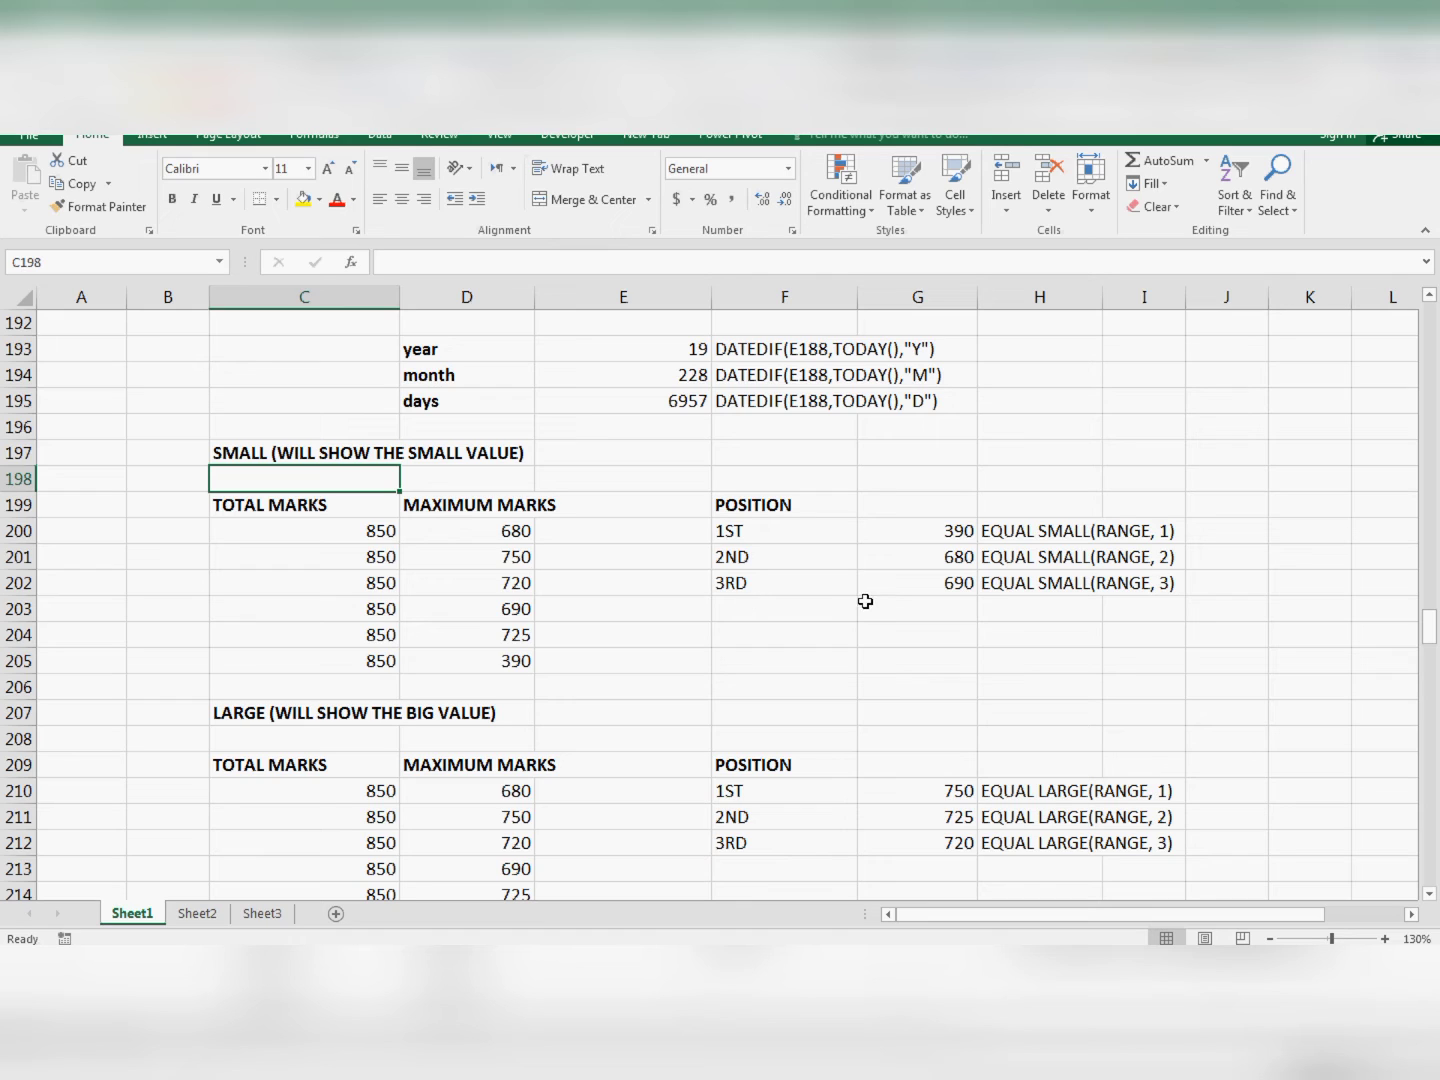
{"action": "left_click_drag", "start_coordinate": [920, 538], "coordinate": [946, 581]}
{"action": "key", "text": "Delete"}
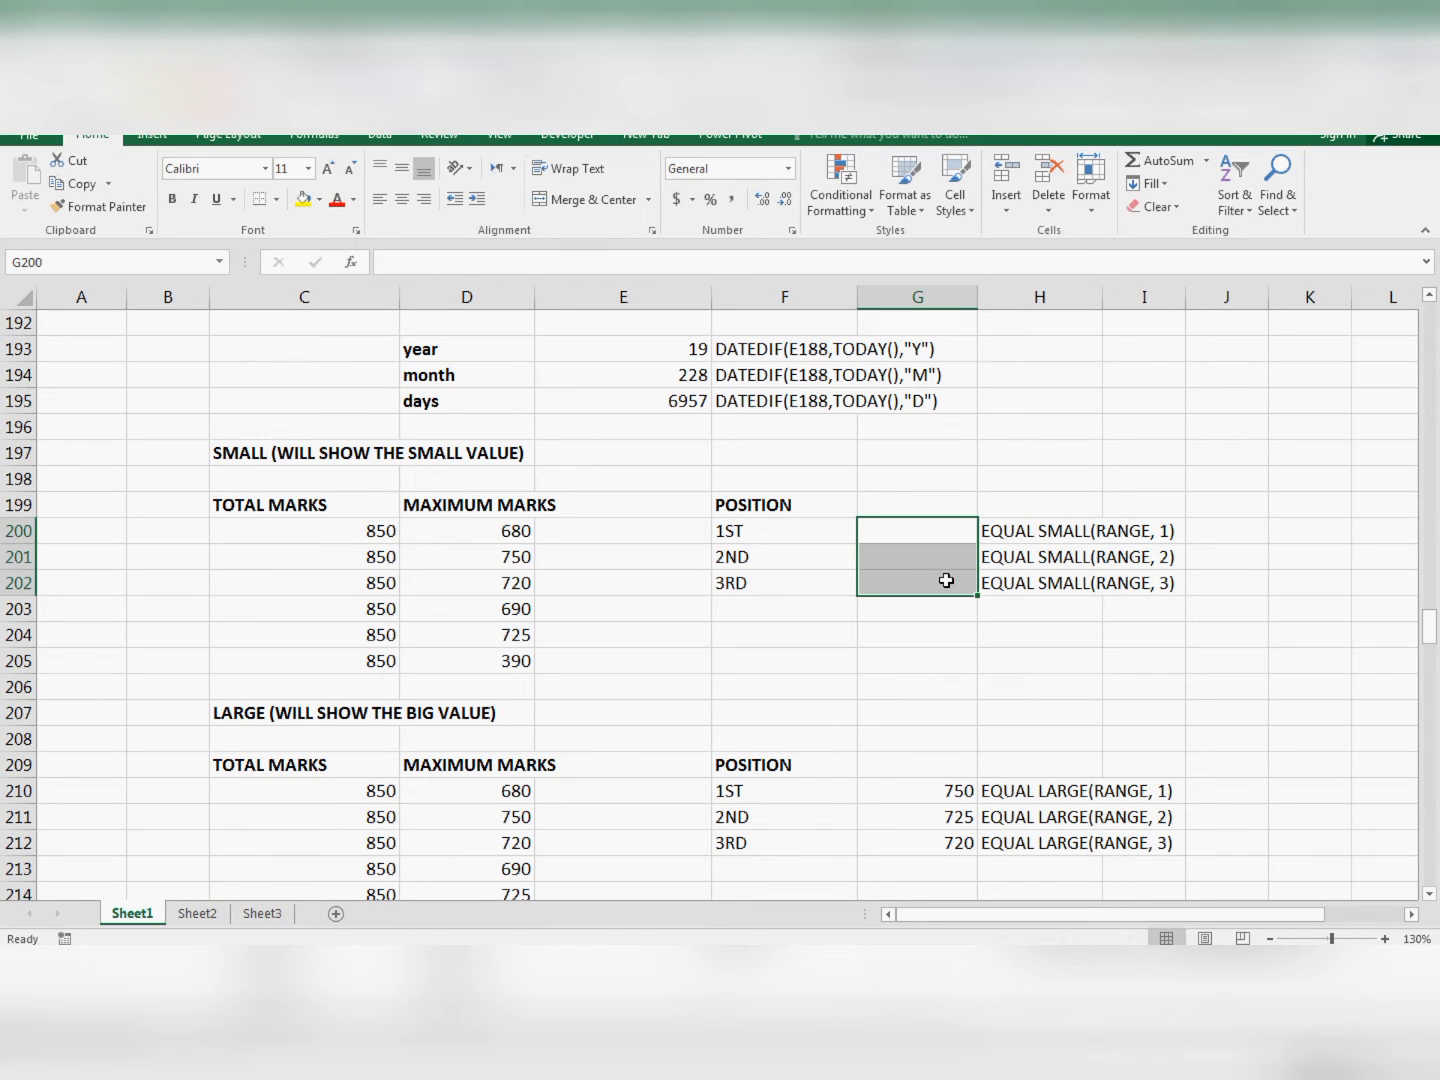
{"action": "left_click", "coordinate": [919, 531]}
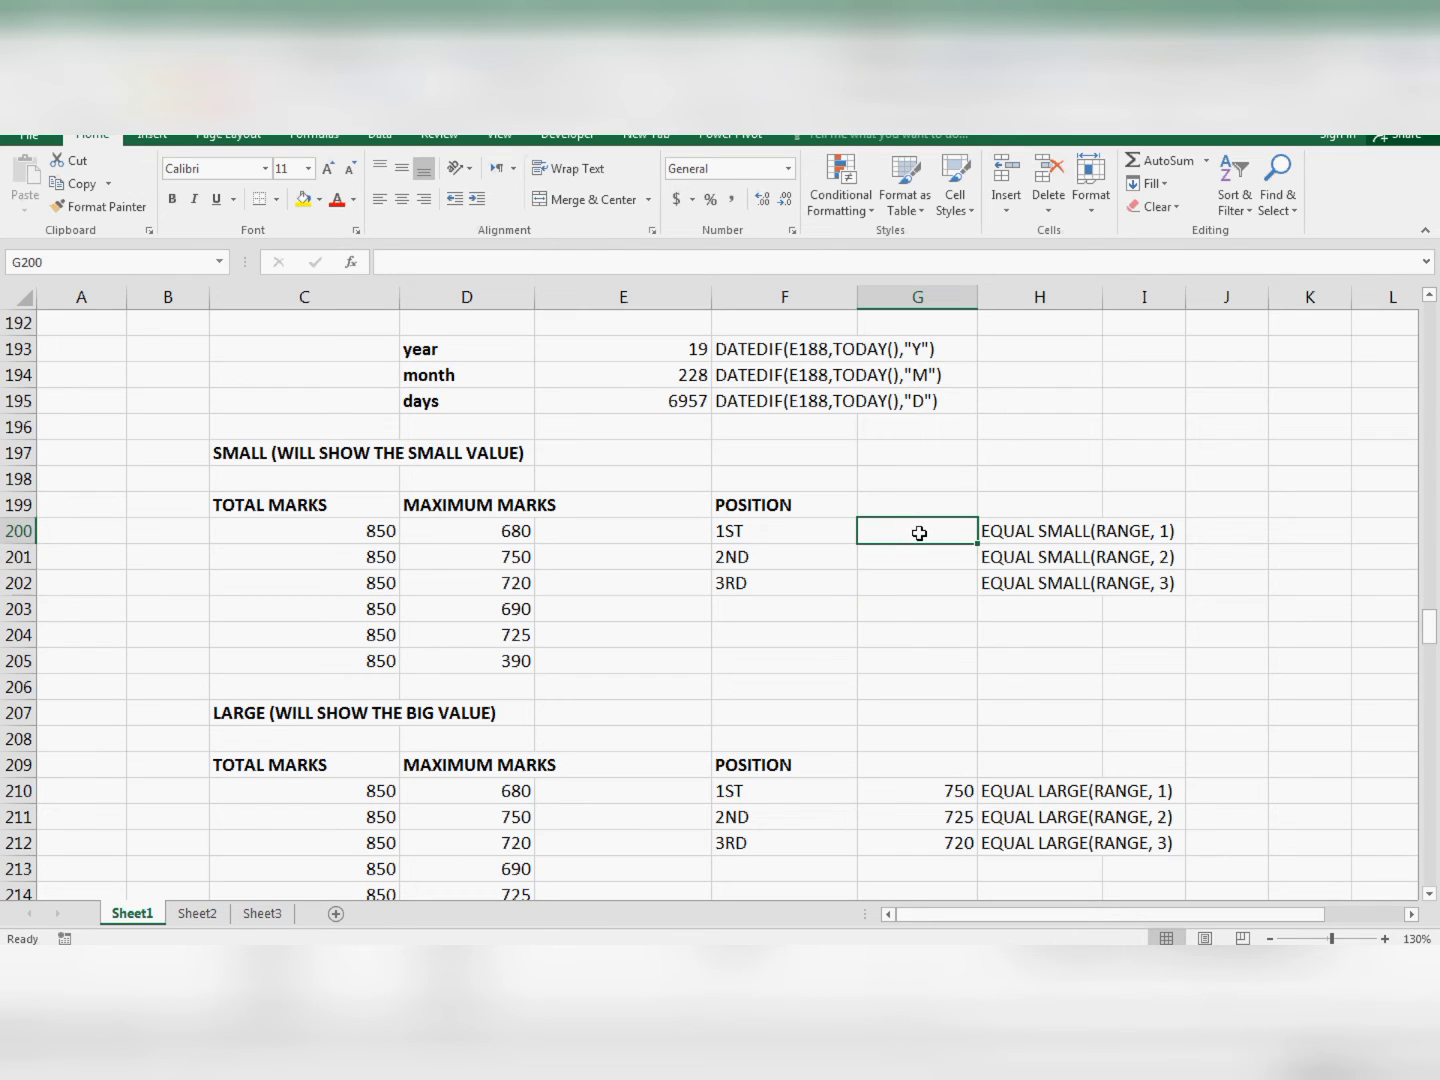
Examine the total marks in C200:C205 and the individual maximum marks in D200:D205 of the SMALL example.
{"action": "left_click_drag", "start_coordinate": [497, 533], "coordinate": [495, 655]}
{"action": "left_click_drag", "start_coordinate": [312, 535], "coordinate": [446, 657]}
{"action": "left_click", "coordinate": [330, 604]}
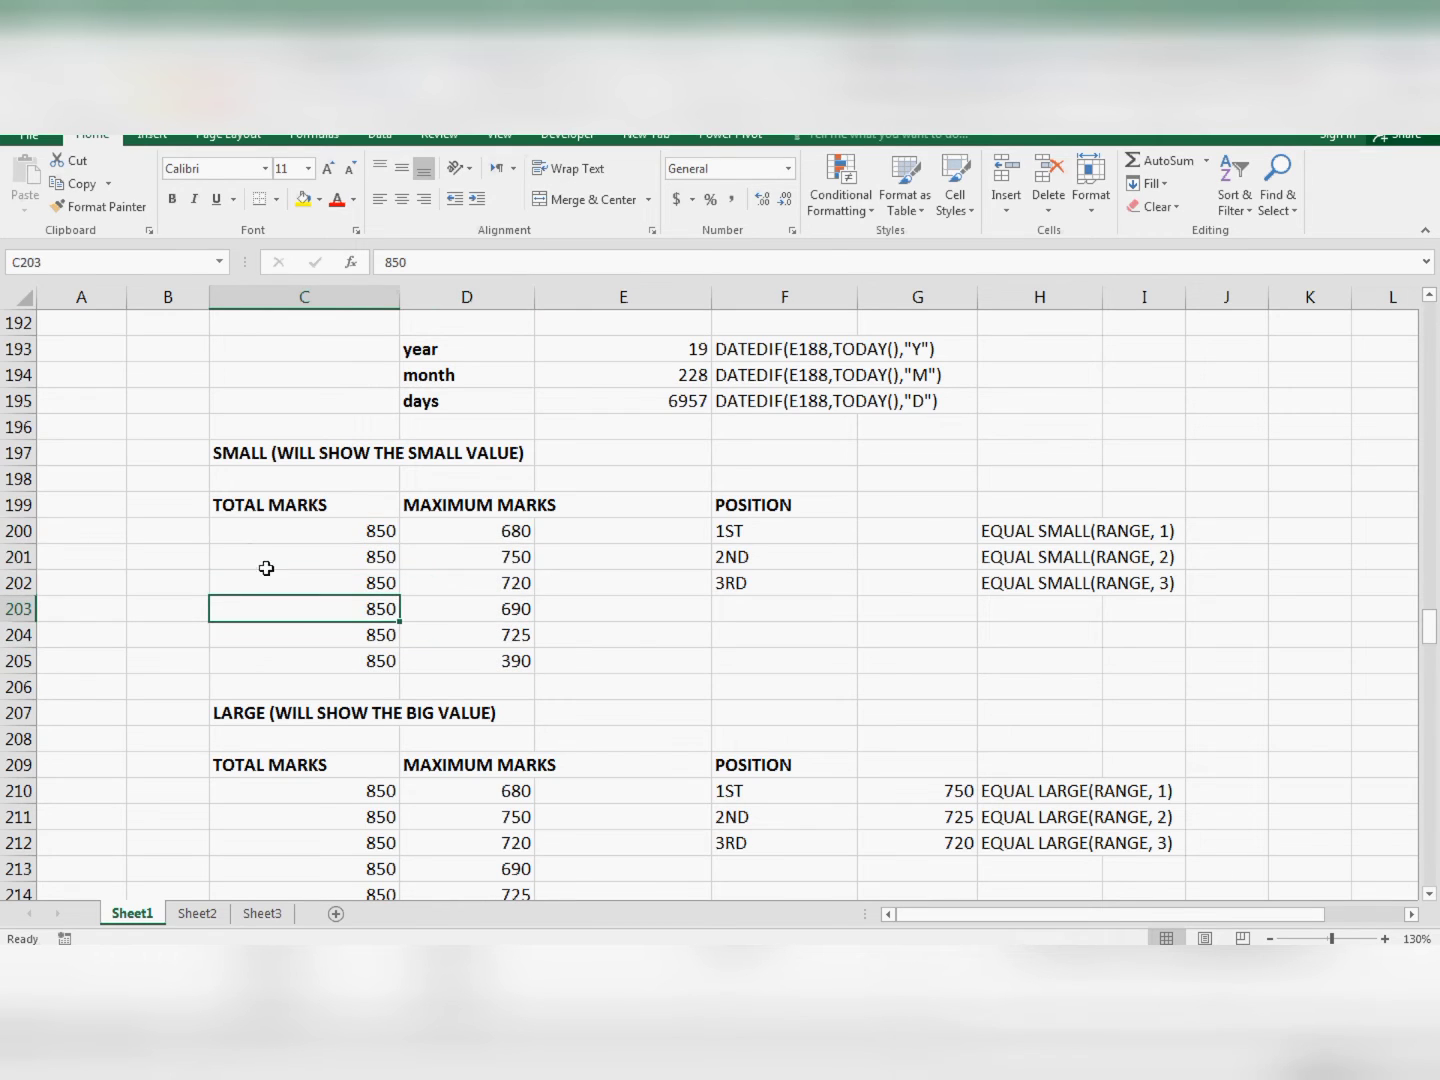
{"action": "left_click", "coordinate": [236, 530]}
{"action": "left_click", "coordinate": [322, 580]}
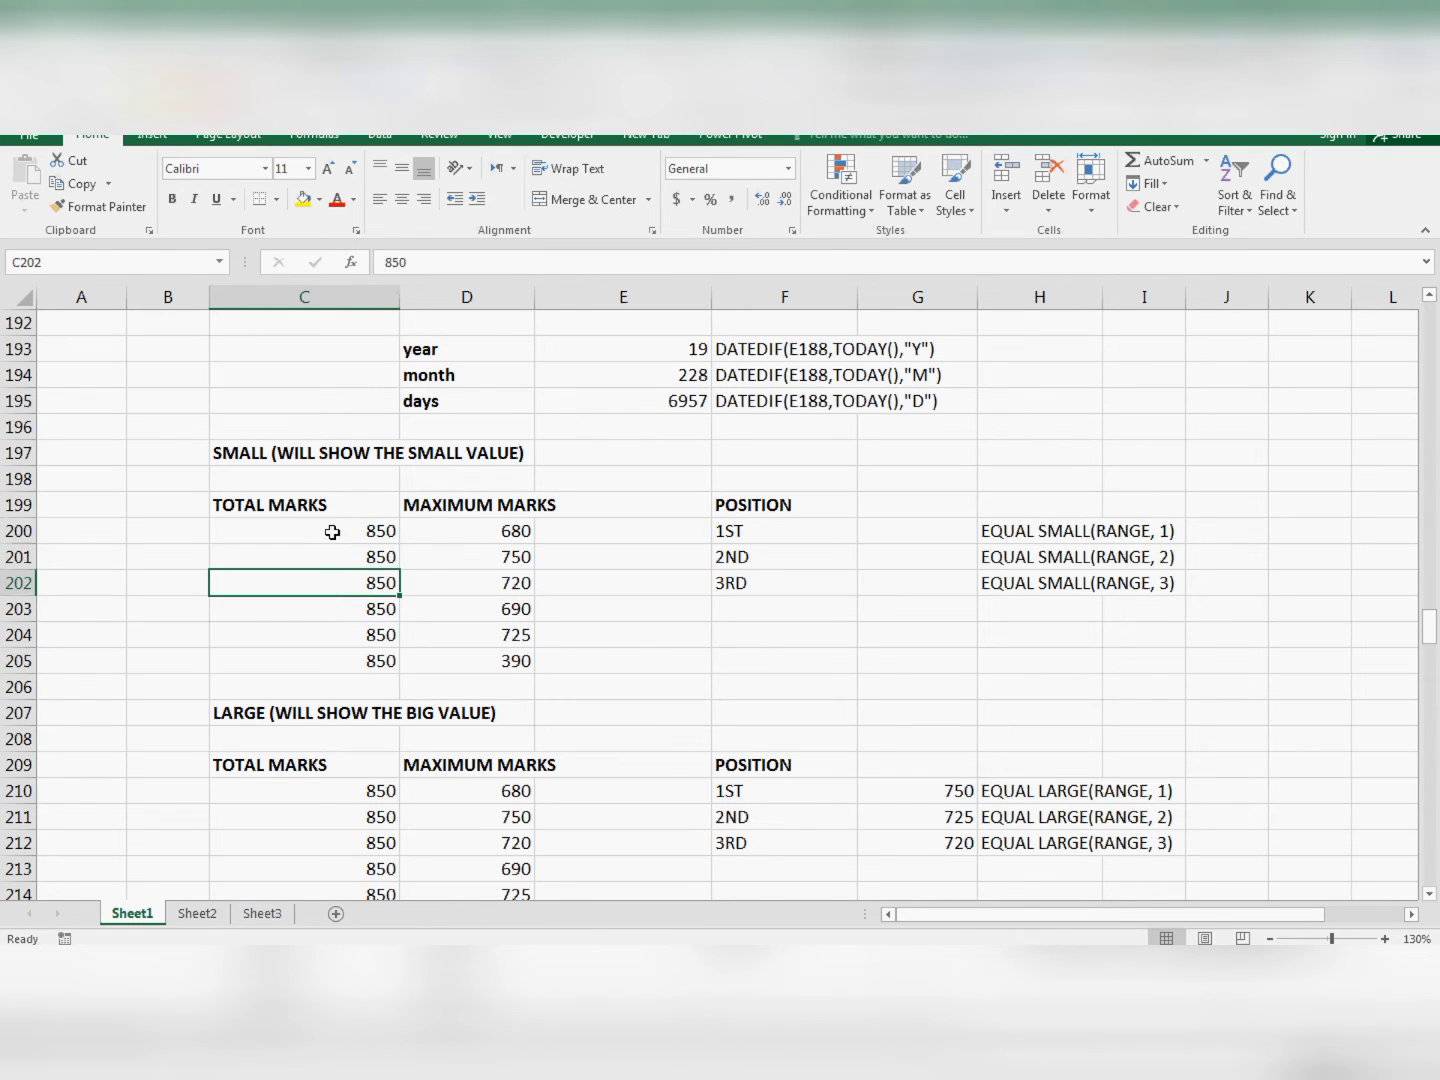
{"action": "left_click", "coordinate": [333, 533]}
{"action": "left_click", "coordinate": [331, 580]}
{"action": "left_click", "coordinate": [342, 630]}
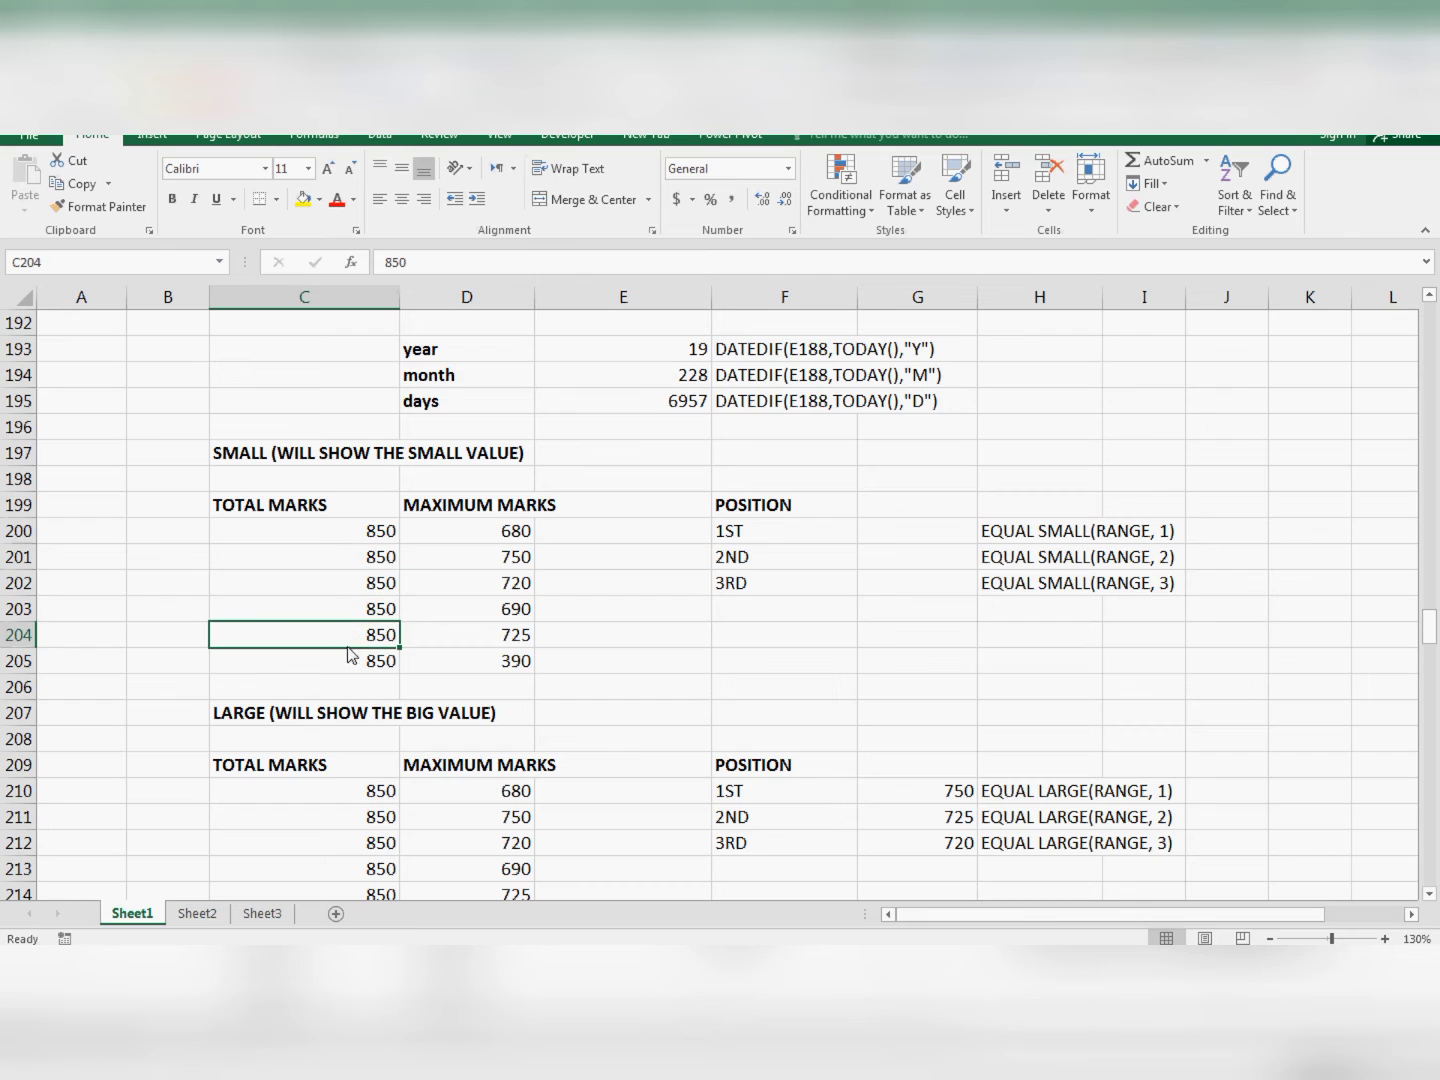
{"action": "left_click", "coordinate": [476, 538]}
{"action": "left_click", "coordinate": [457, 558]}
{"action": "left_click", "coordinate": [448, 530]}
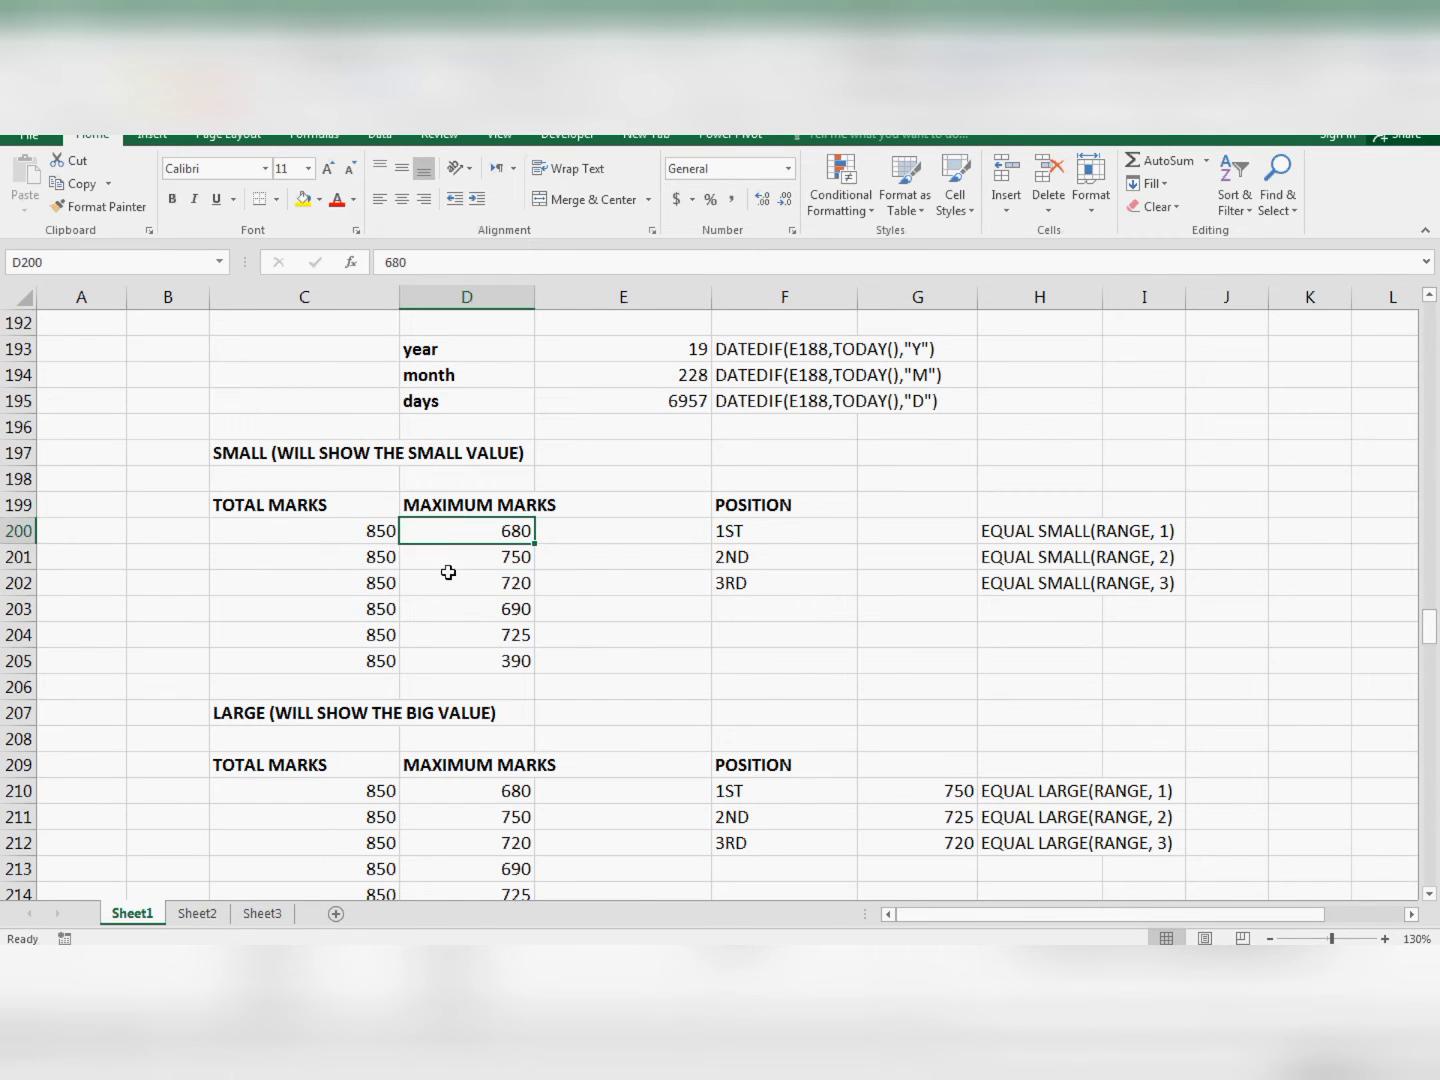
{"action": "left_click", "coordinate": [450, 578]}
{"action": "left_click", "coordinate": [459, 538]}
{"action": "left_click", "coordinate": [474, 563]}
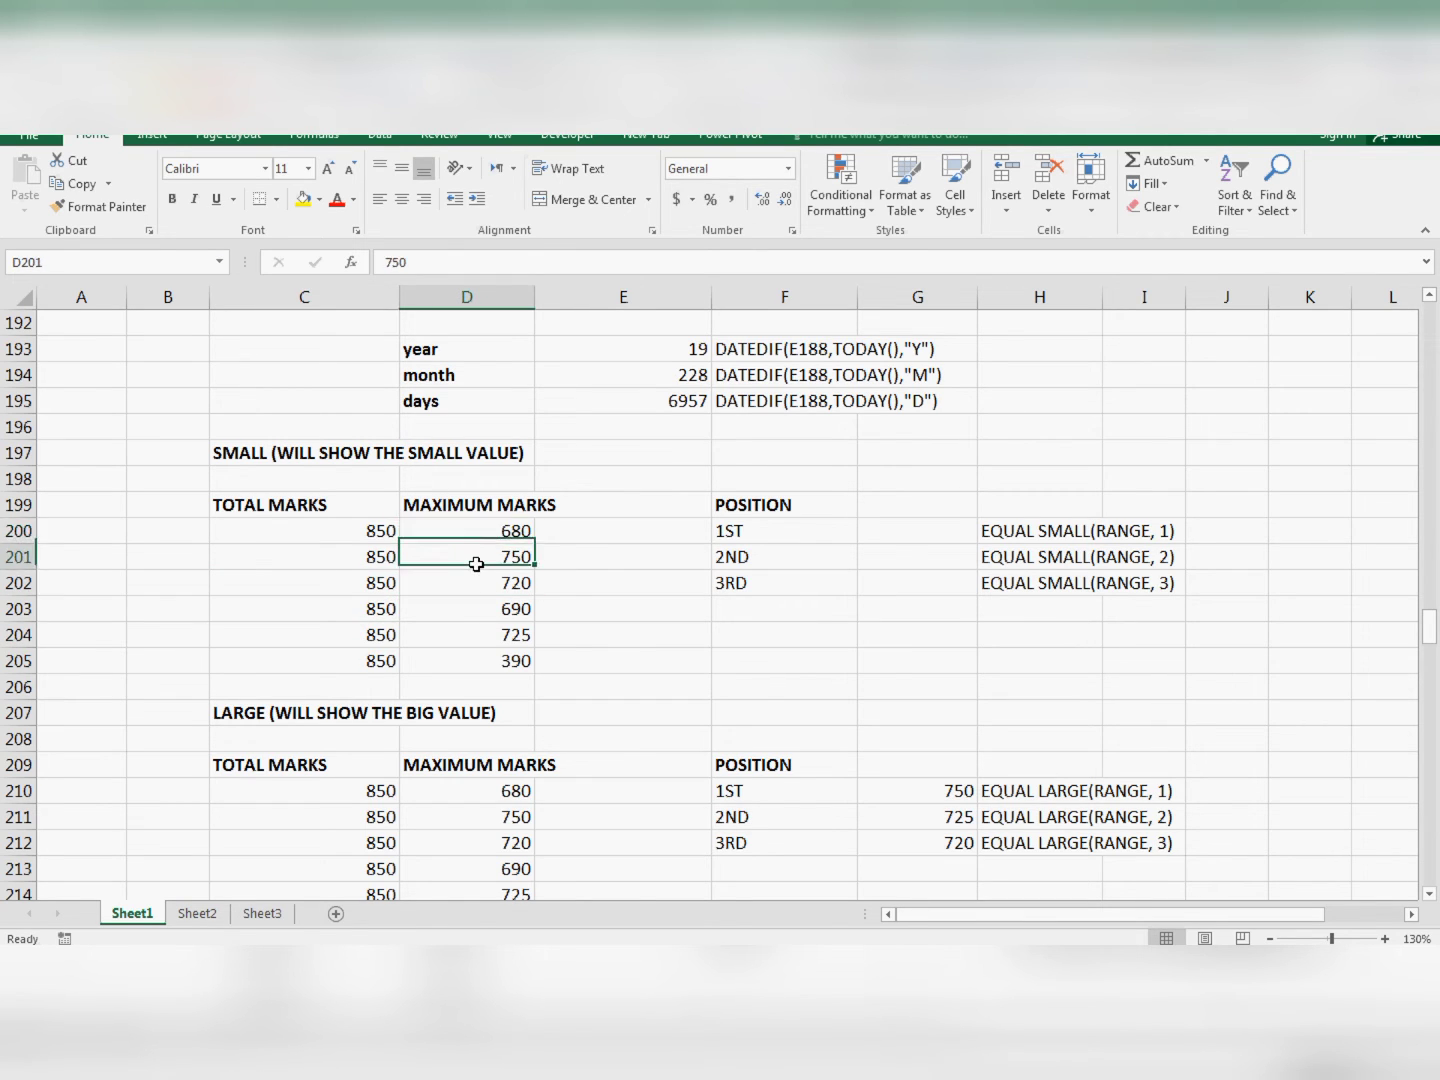
{"action": "left_click", "coordinate": [477, 588]}
{"action": "left_click", "coordinate": [483, 610]}
{"action": "left_click", "coordinate": [481, 636]}
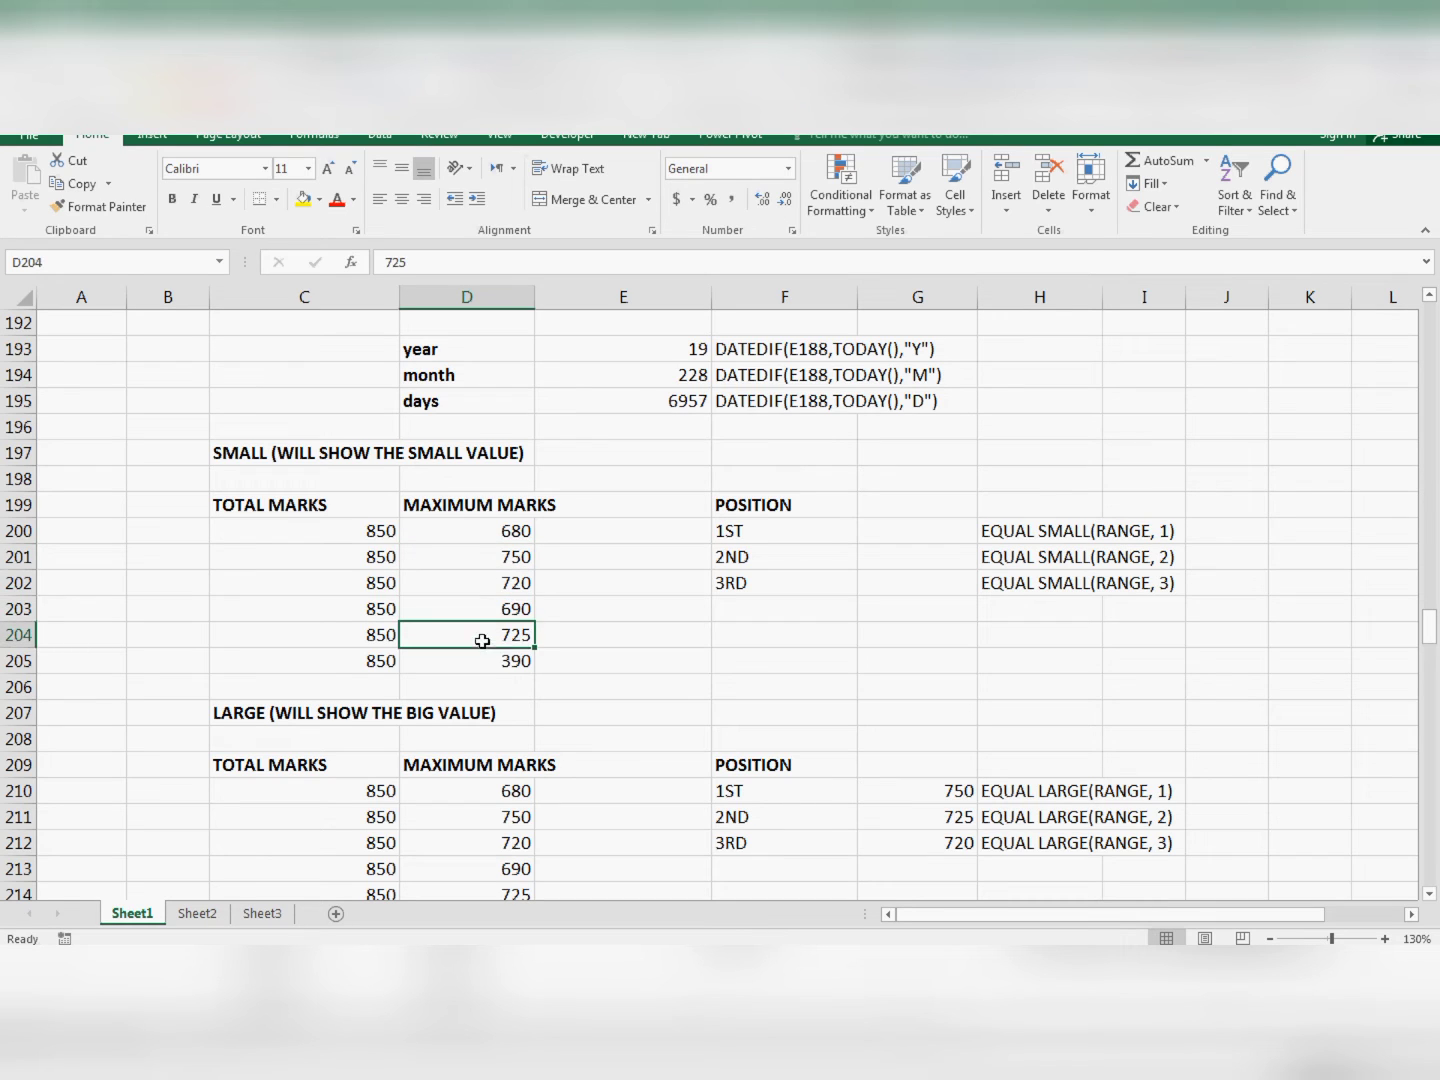
{"action": "left_click", "coordinate": [490, 664]}
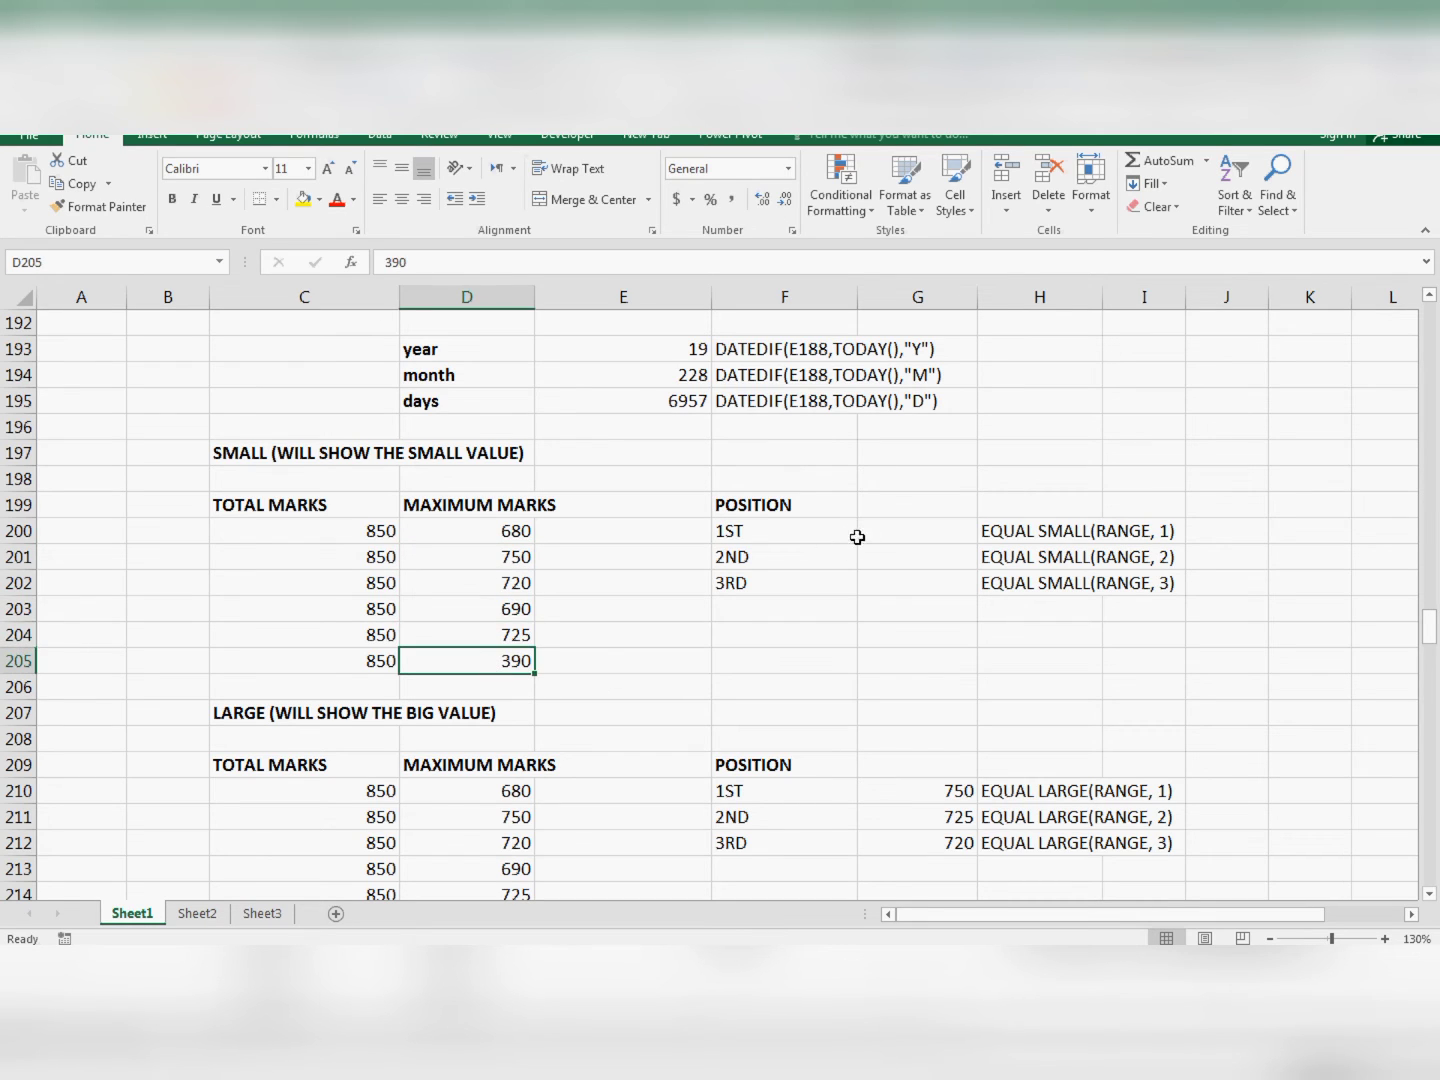
Enter =SMALL(D200:D205,1) in G200 to find the smallest of the maximum marks for the 1ST position.
{"action": "left_click", "coordinate": [914, 539]}
{"action": "type", "text": "=SMALL"}
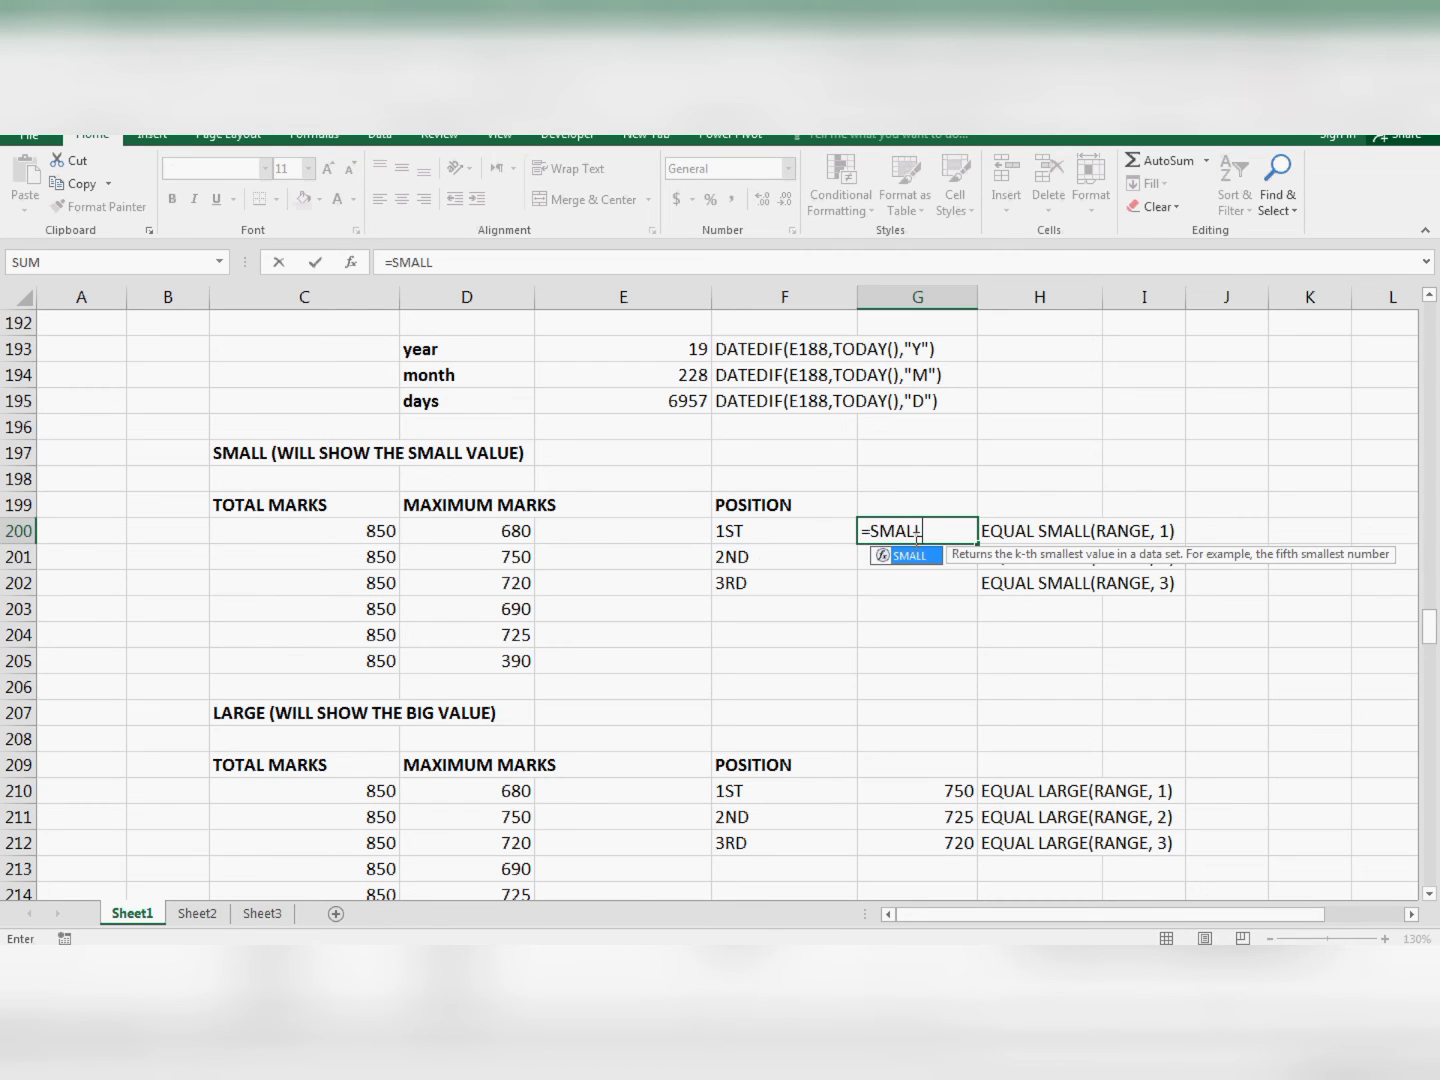
{"action": "key", "text": "Tab"}
{"action": "key", "text": "Up"}
{"action": "key", "text": "Left"}
{"action": "key", "text": "Left"}
{"action": "key", "text": "Left"}
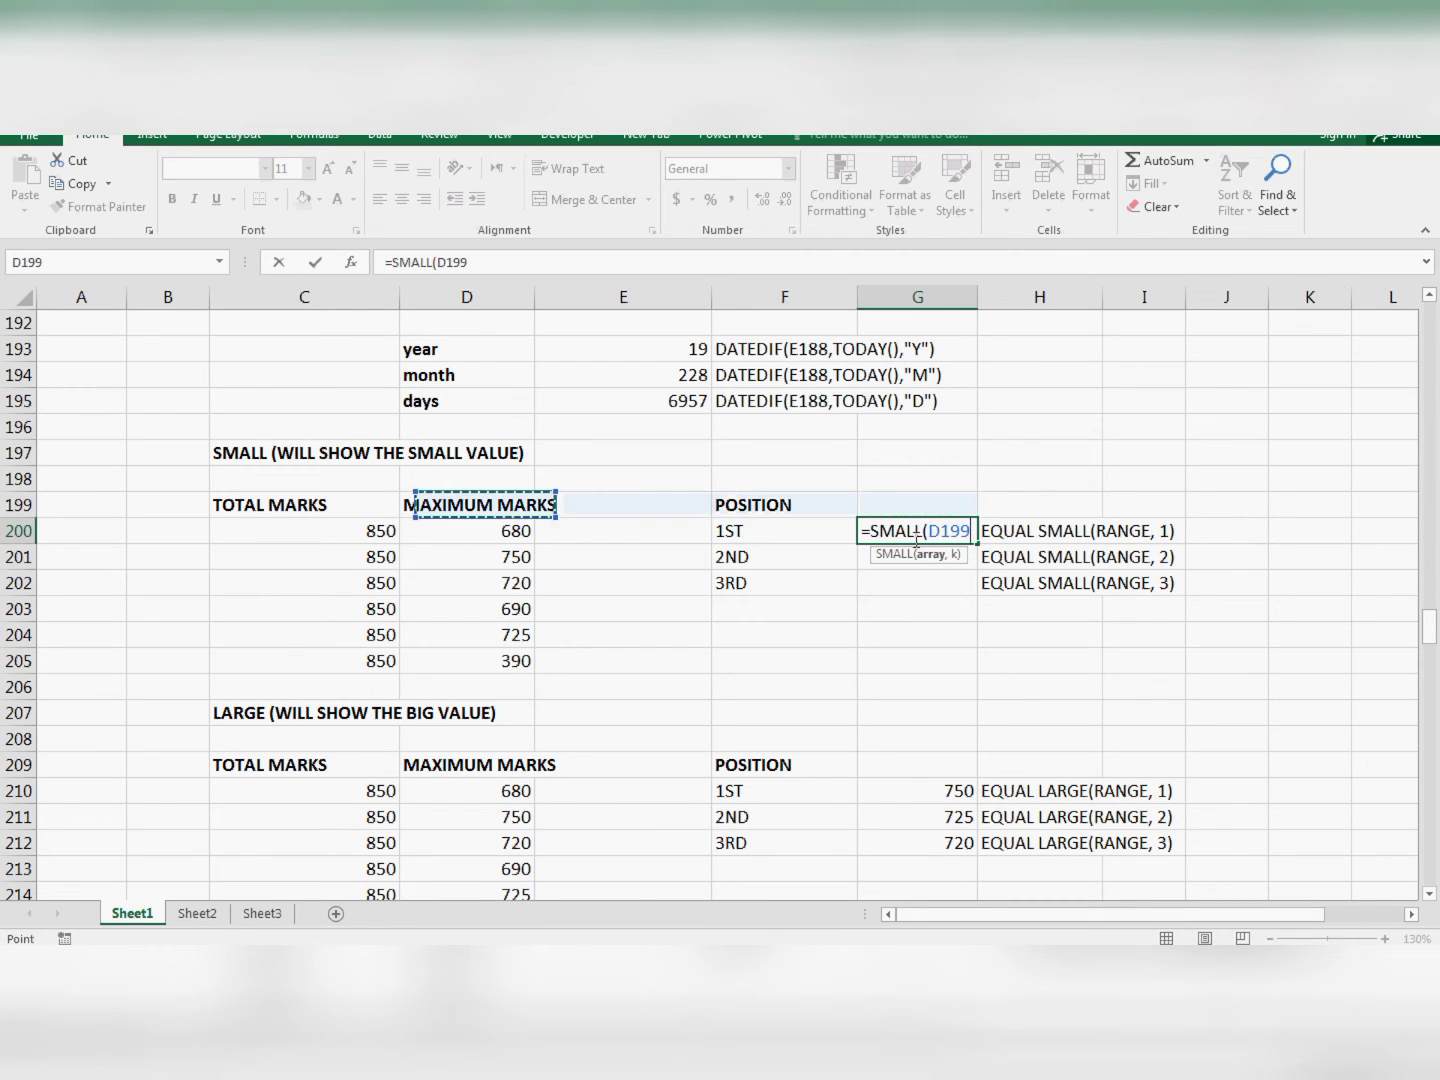
{"action": "key", "text": "Left"}
{"action": "key", "text": "Right"}
{"action": "key", "text": "Down"}
{"action": "key", "text": "shift+Down"}
{"action": "key", "text": "shift+Down"}
{"action": "key", "text": "shift+Down"}
{"action": "key", "text": "shift+Down"}
{"action": "key", "text": "shift+Down"}
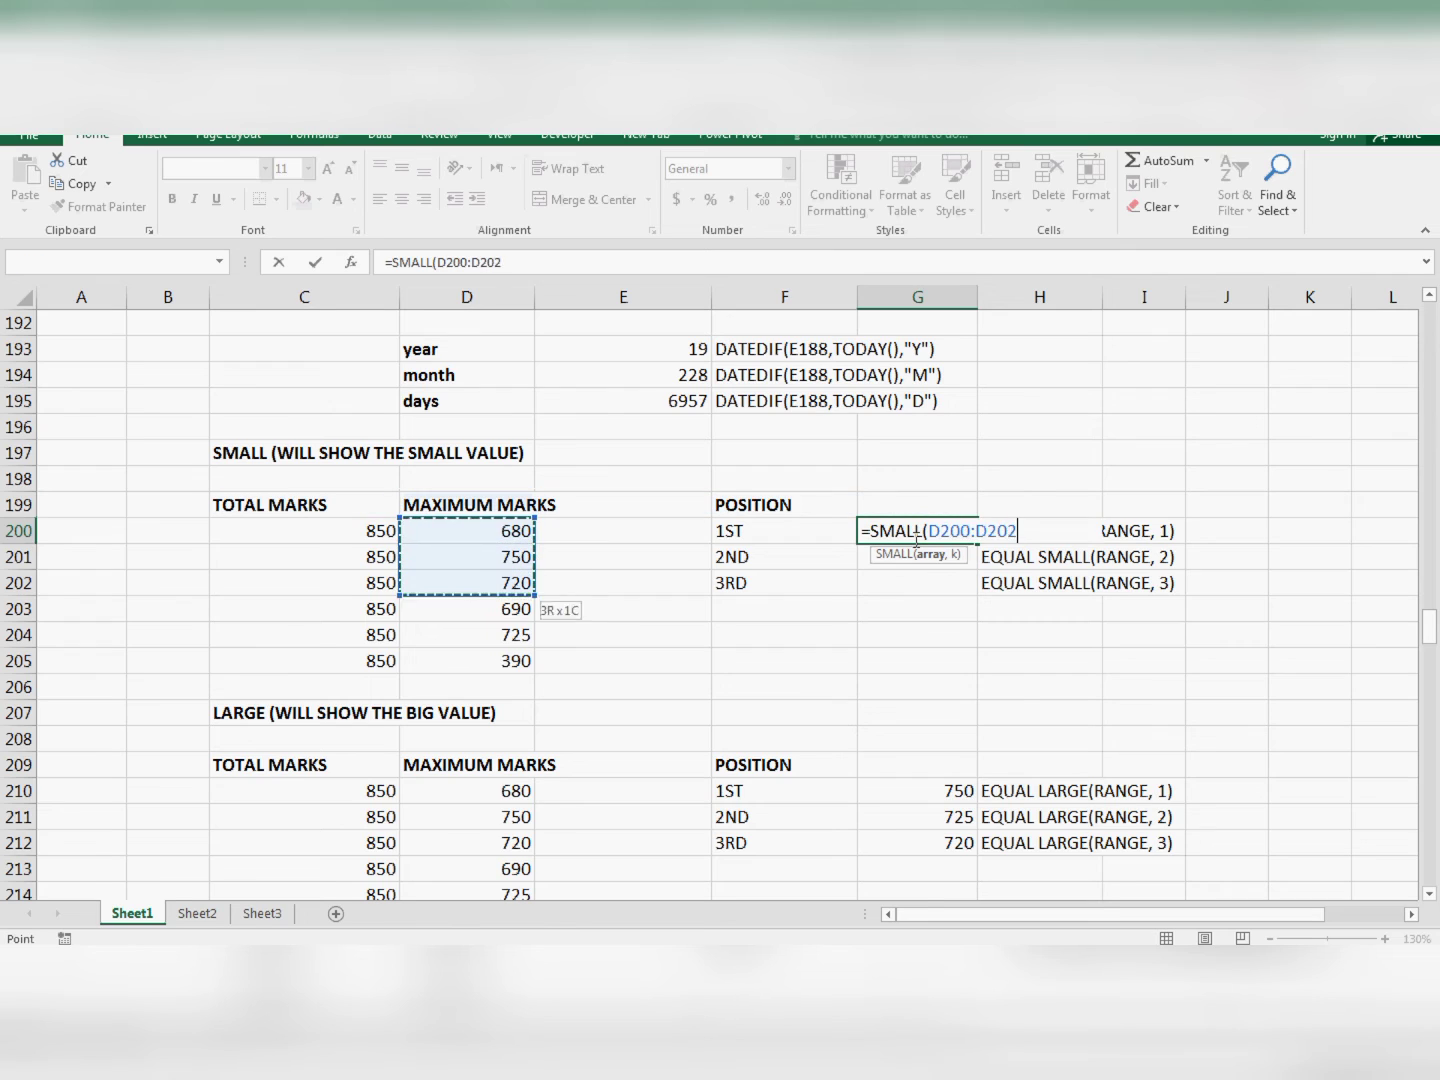
{"action": "type", "text": ",1"}
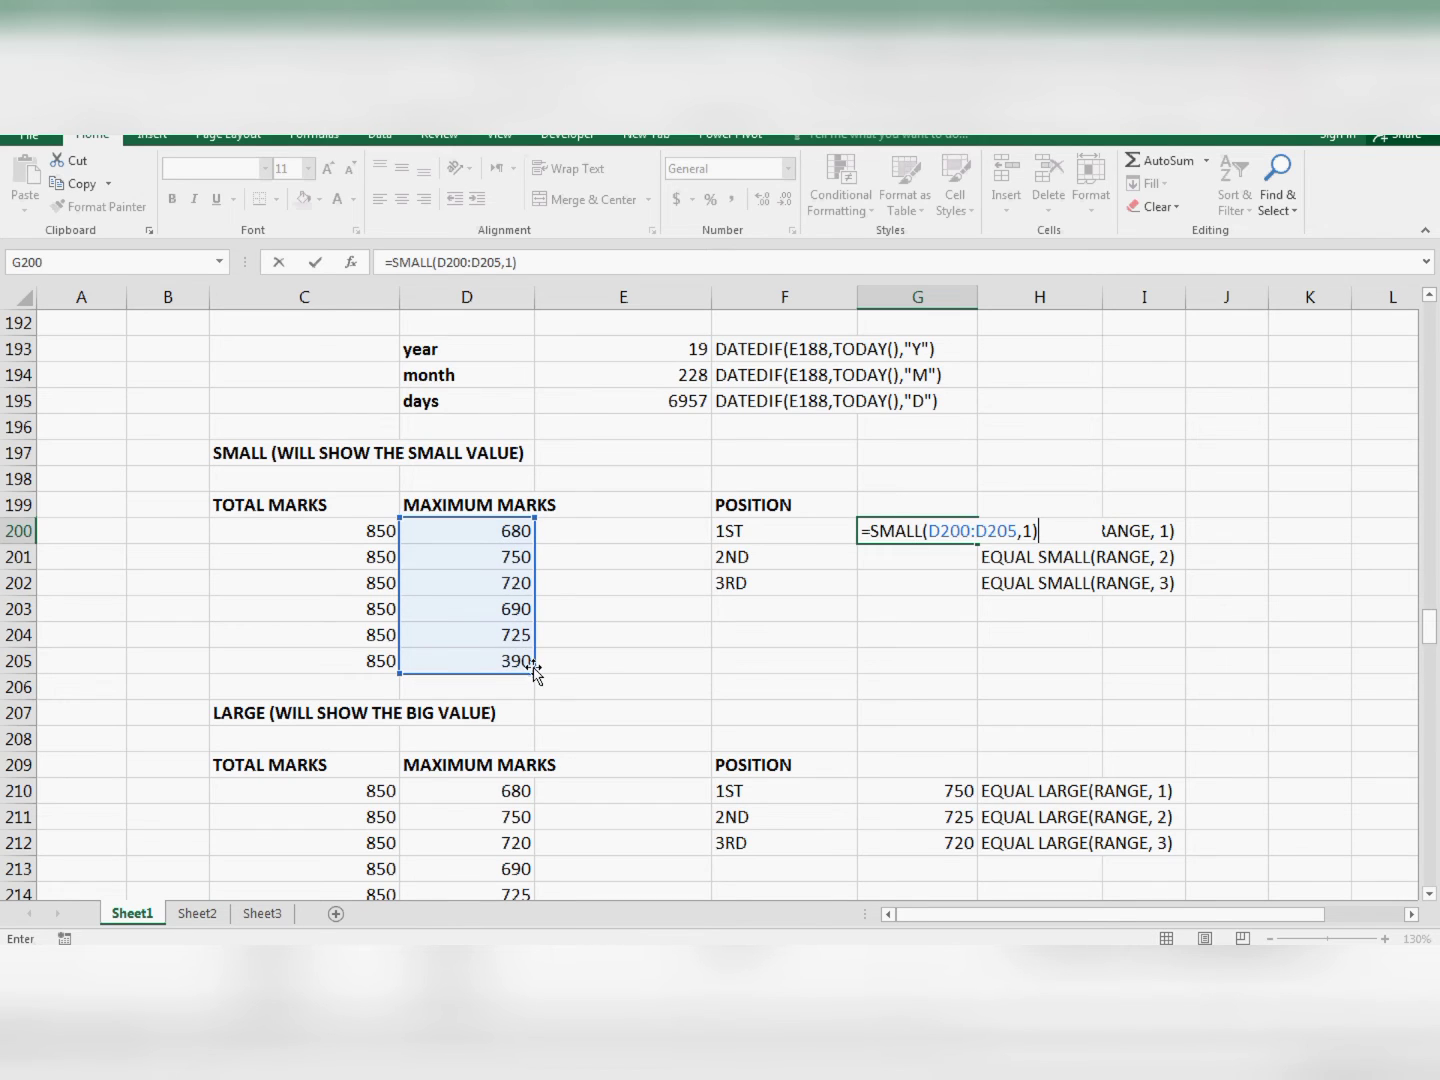
{"action": "key", "text": "Return"}
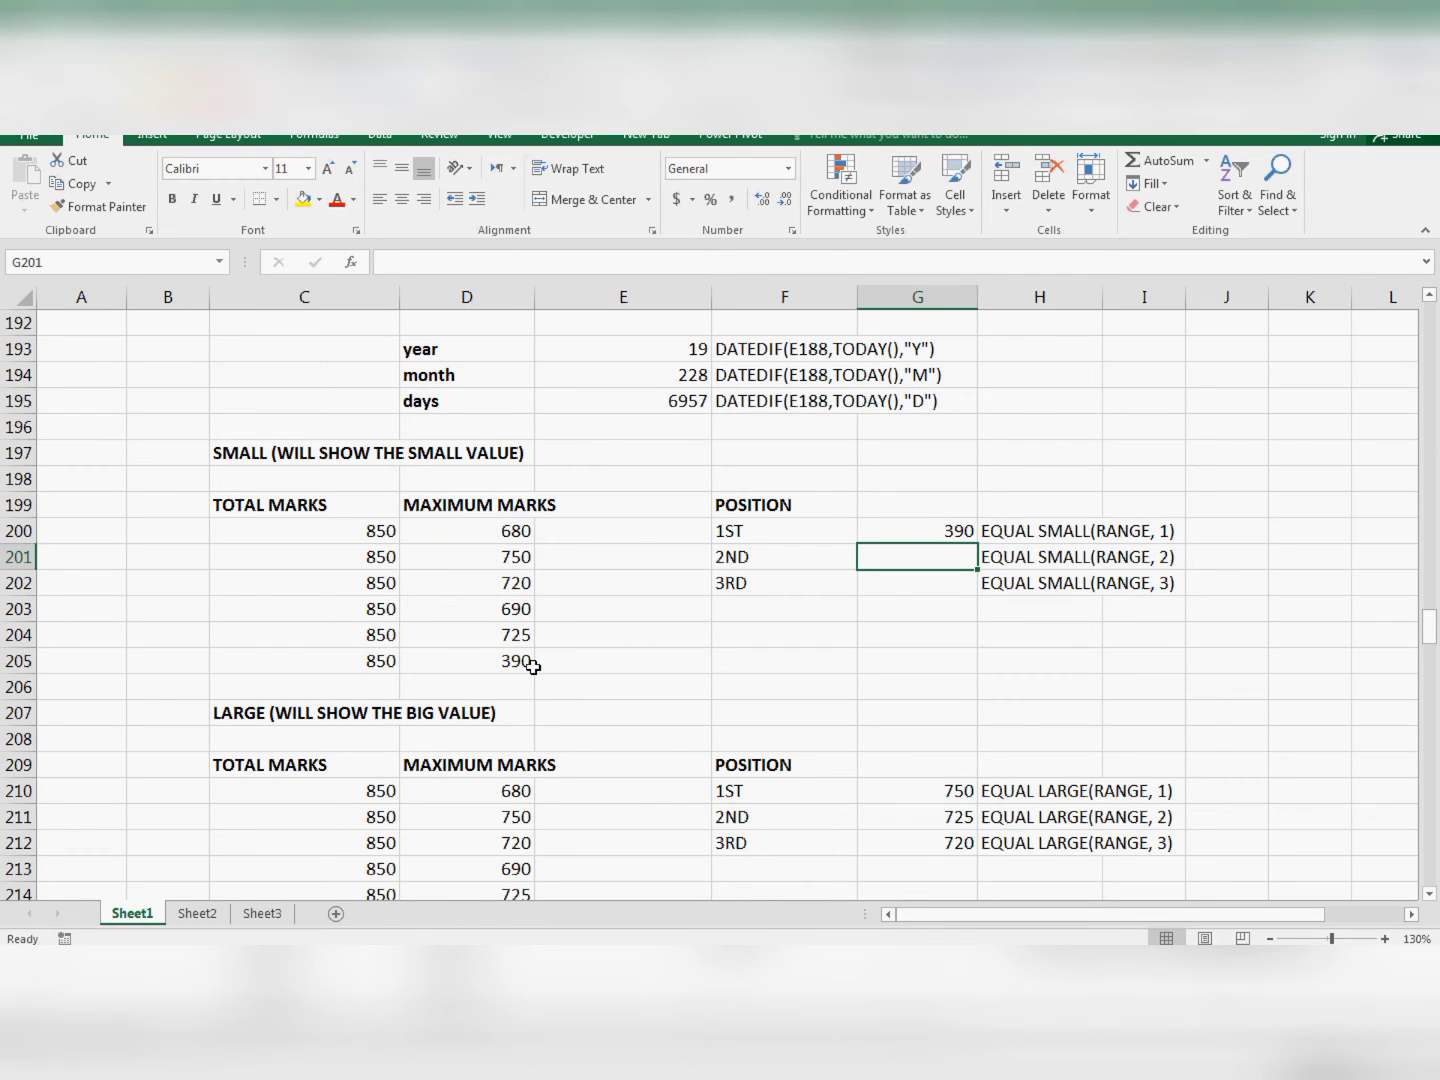
Enter =SMALL(D200:D205,2) in G201 to find the second smallest mark for the 2ND position.
{"action": "type", "text": "=SMALL"}
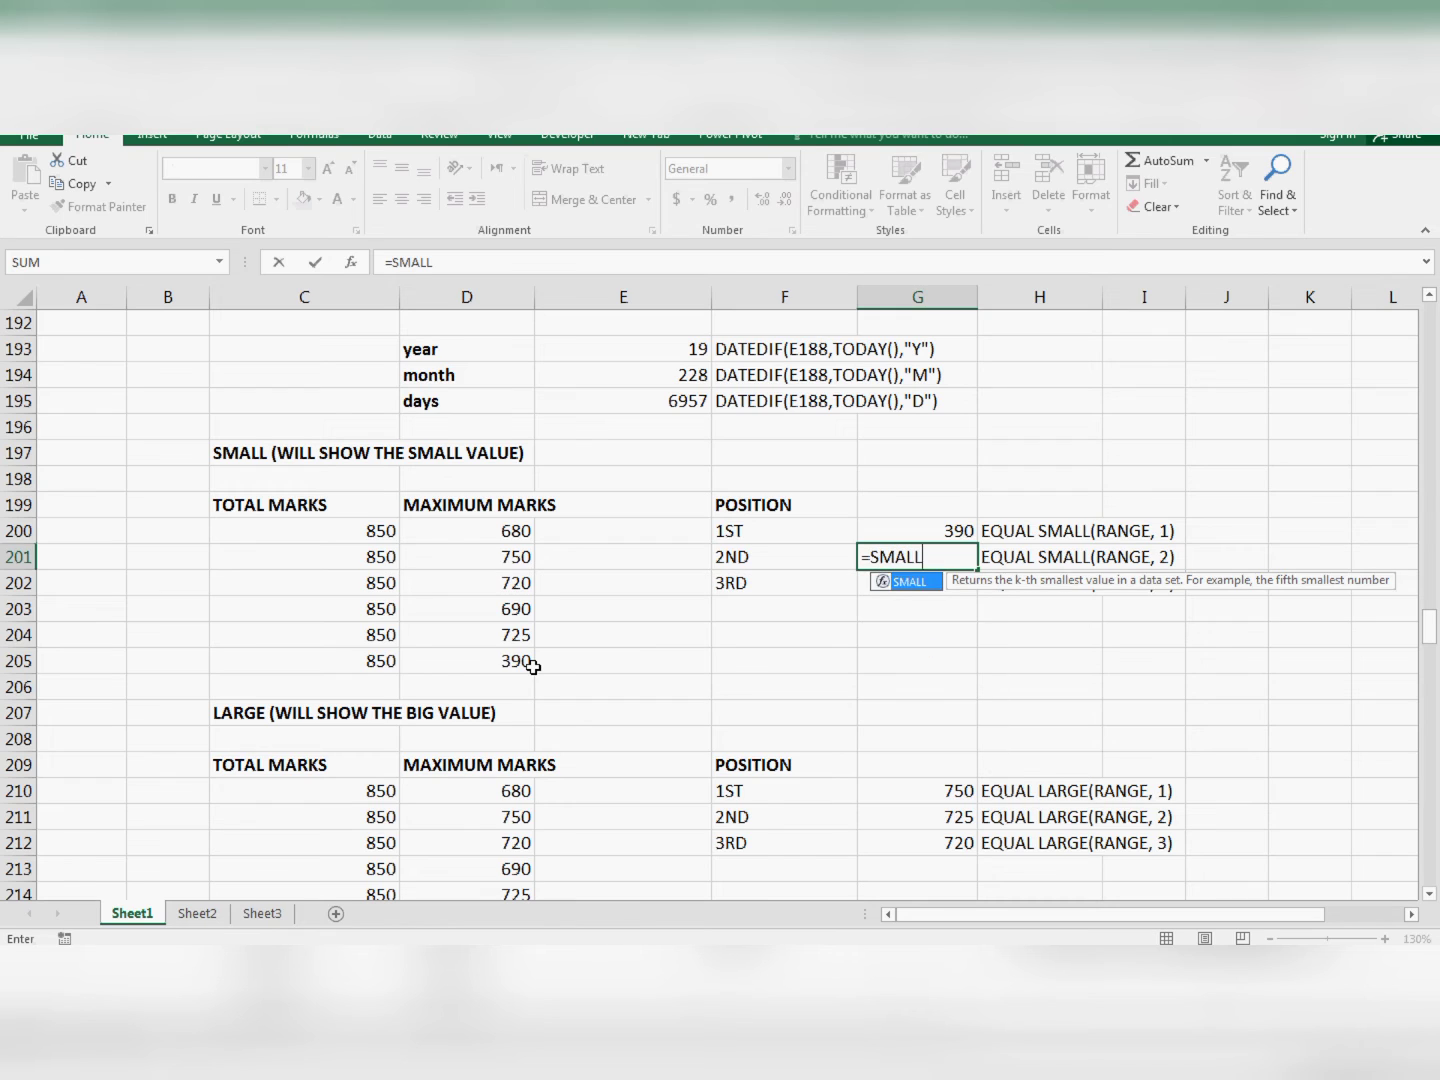
{"action": "type", "text": "("}
{"action": "key", "text": "Up"}
{"action": "left_click_drag", "start_coordinate": [515, 531], "coordinate": [534, 671]}
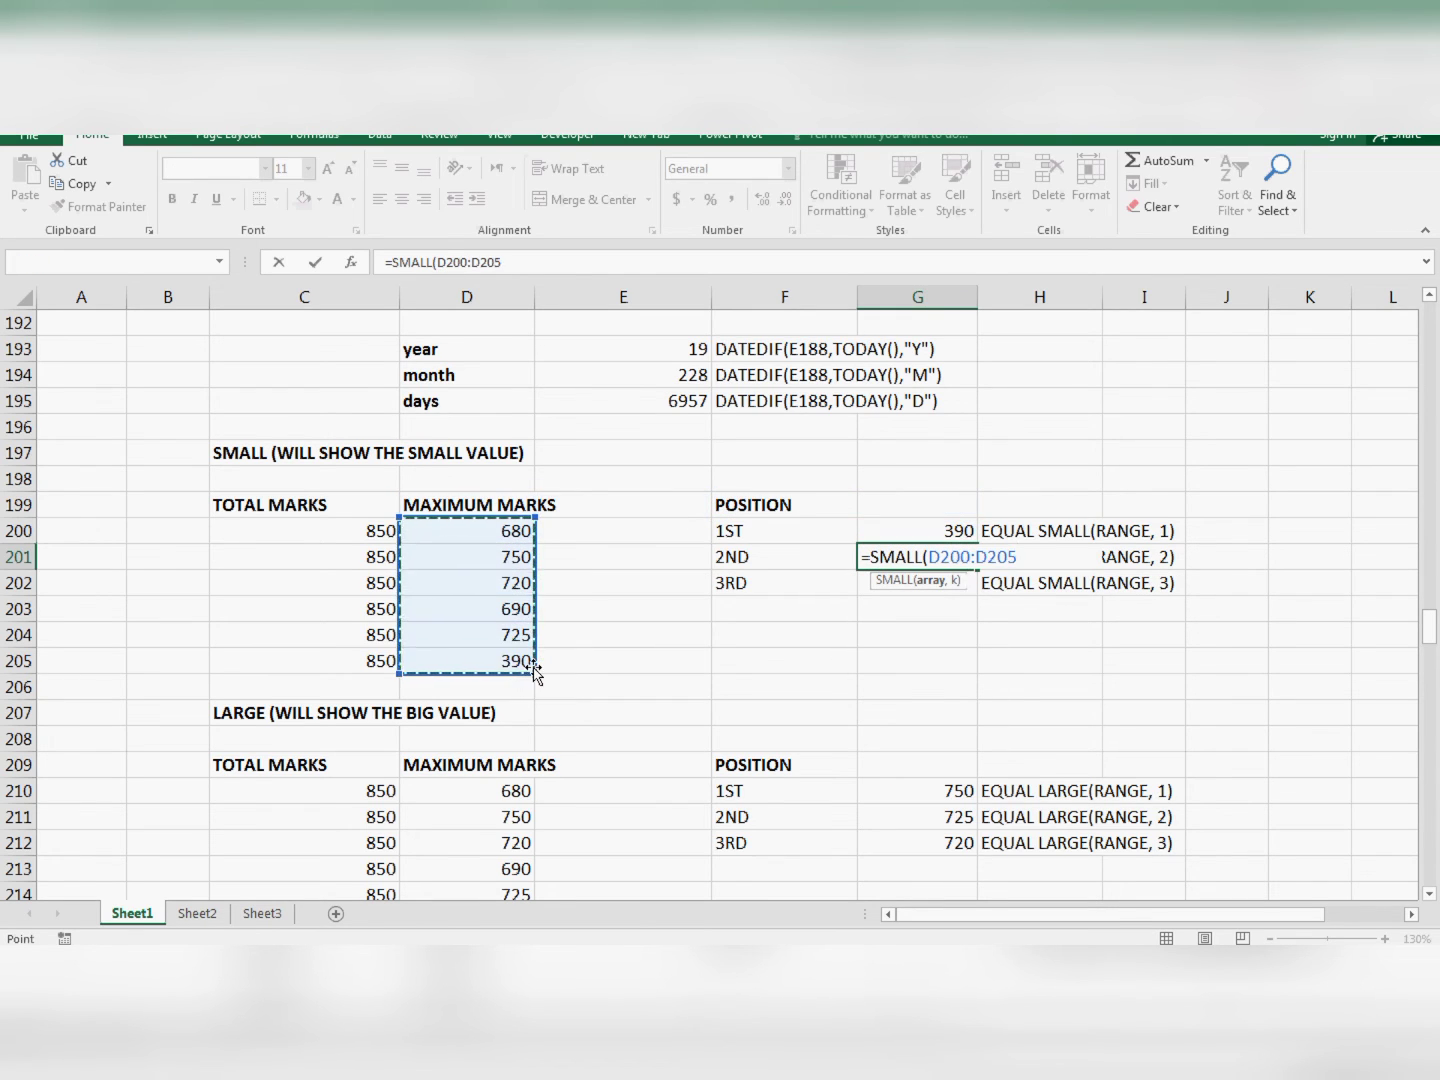
{"action": "type", "text": ","}
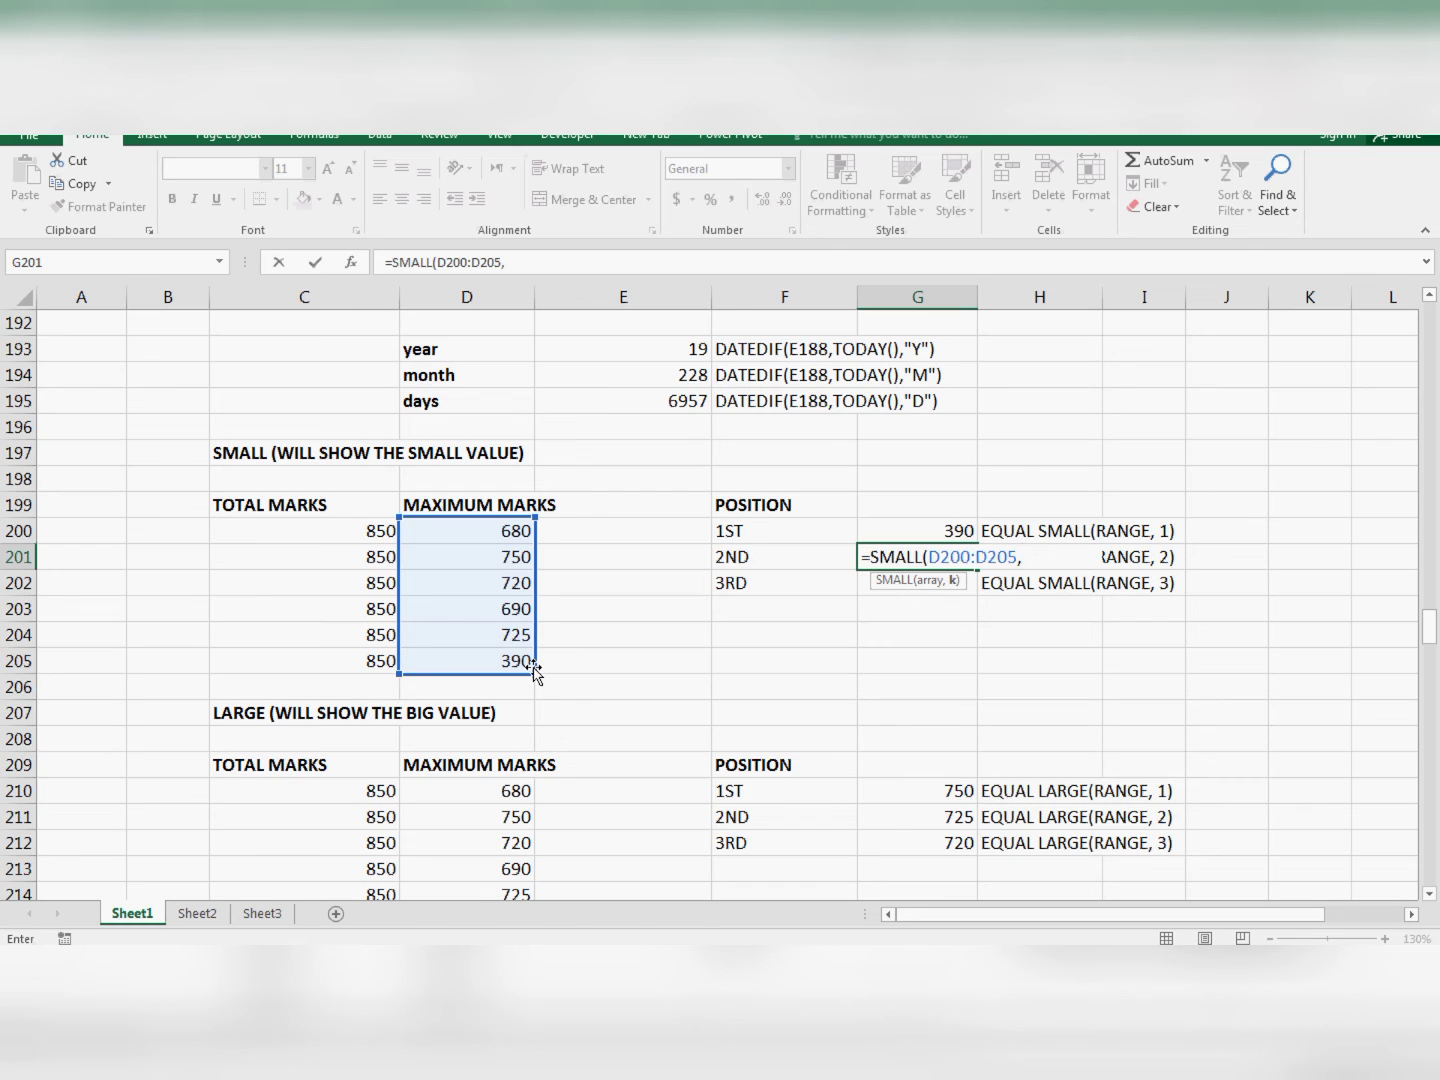
{"action": "type", "text": "2)"}
{"action": "key", "text": "Return"}
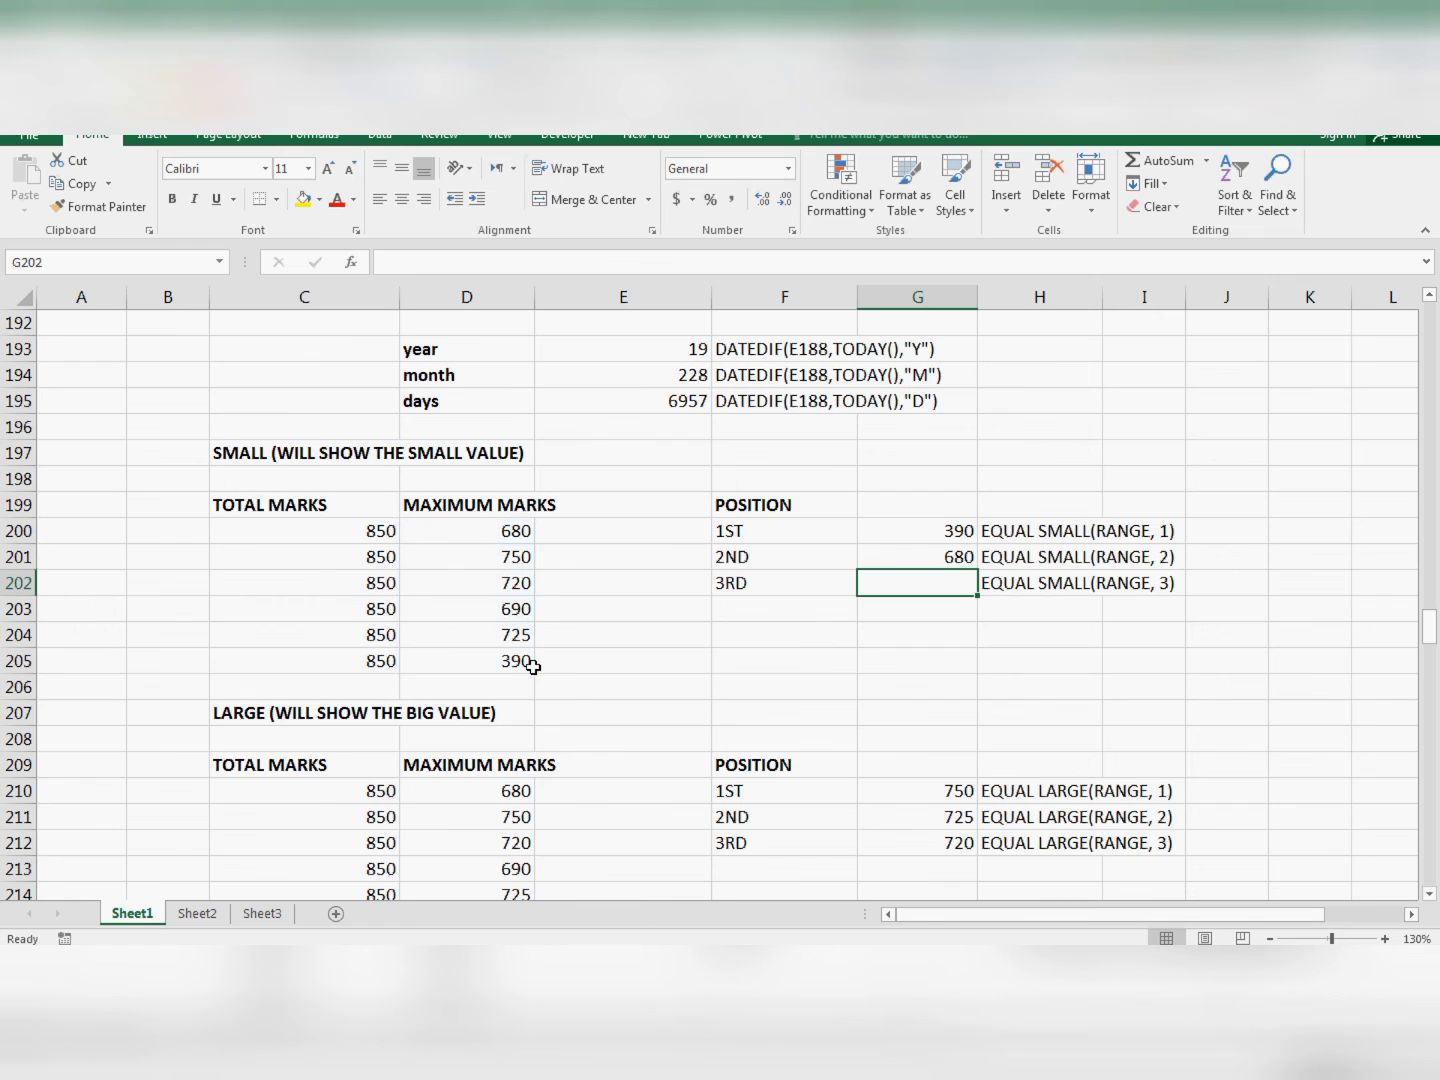
Enter =SMALL(D200:D205,3) in G202 to find the third smallest mark for the 3RD position.
{"action": "type", "text": "="}
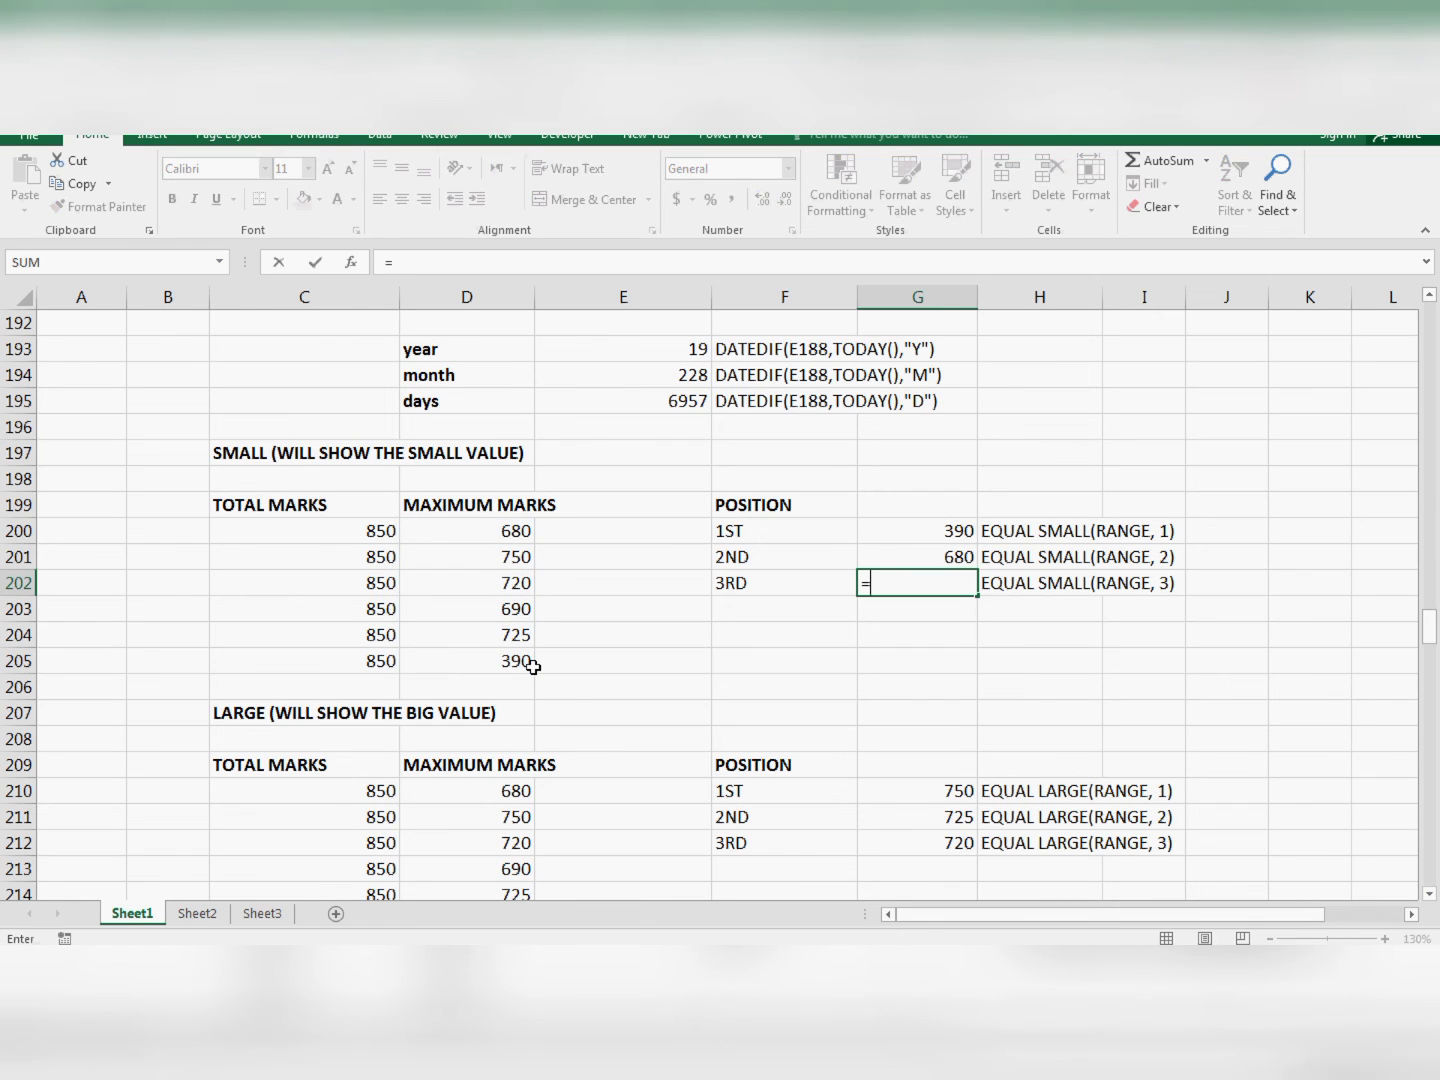
{"action": "type", "text": "SMALL("}
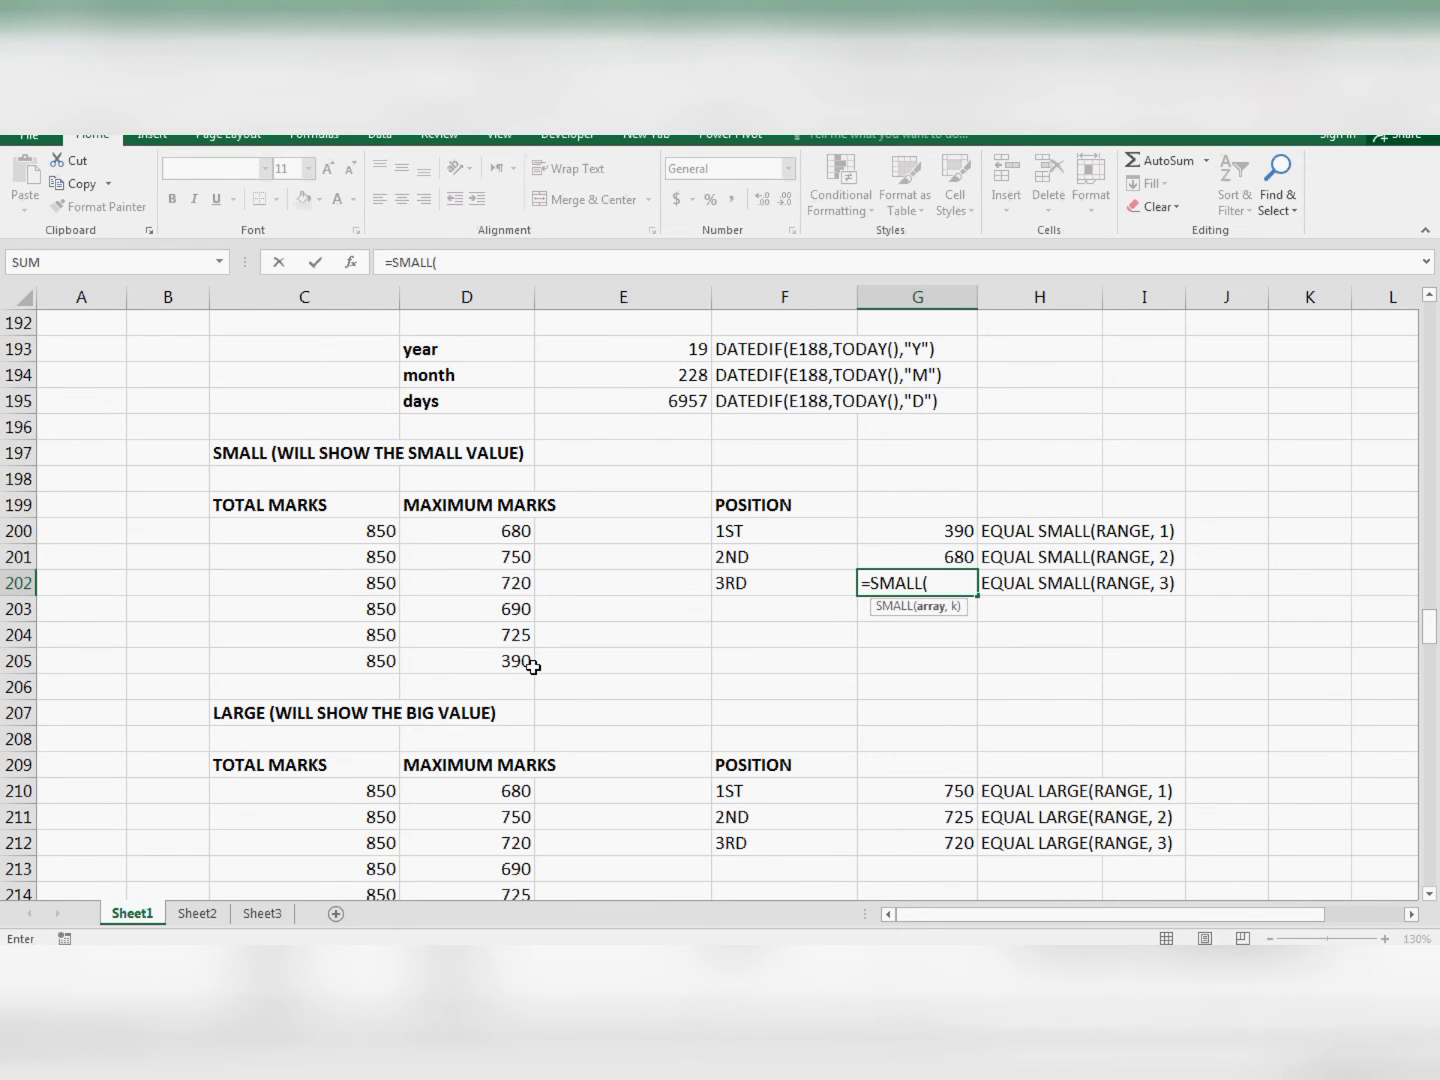
{"action": "left_click_drag", "start_coordinate": [466, 530], "coordinate": [535, 672]}
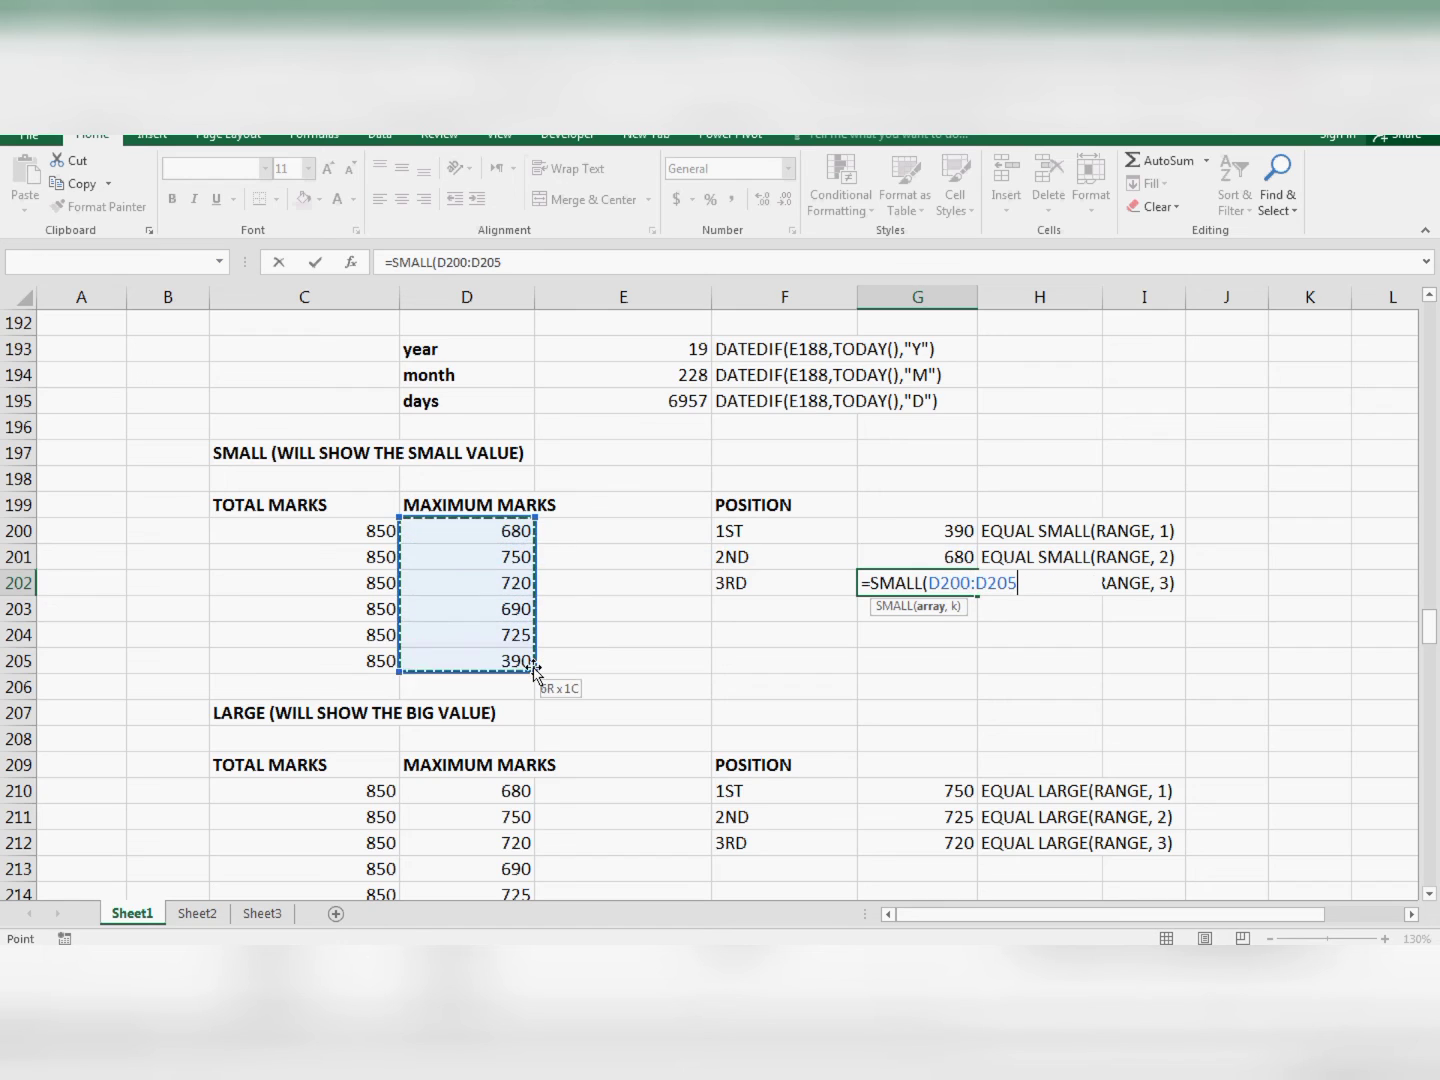
{"action": "type", "text": ","}
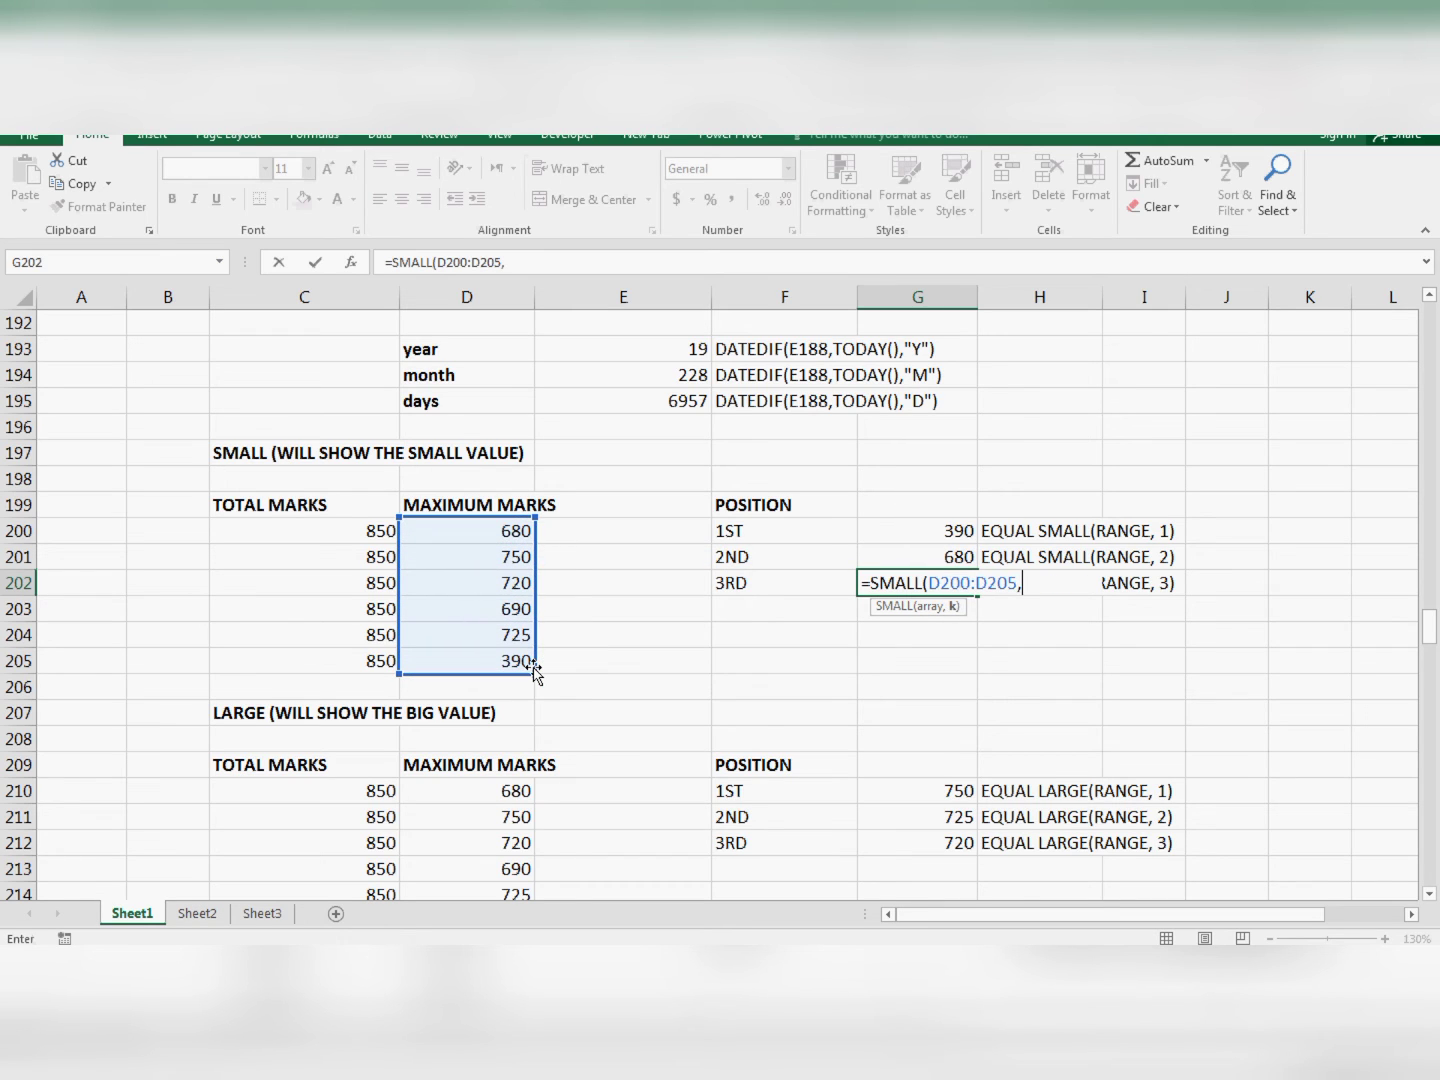
{"action": "type", "text": "3)"}
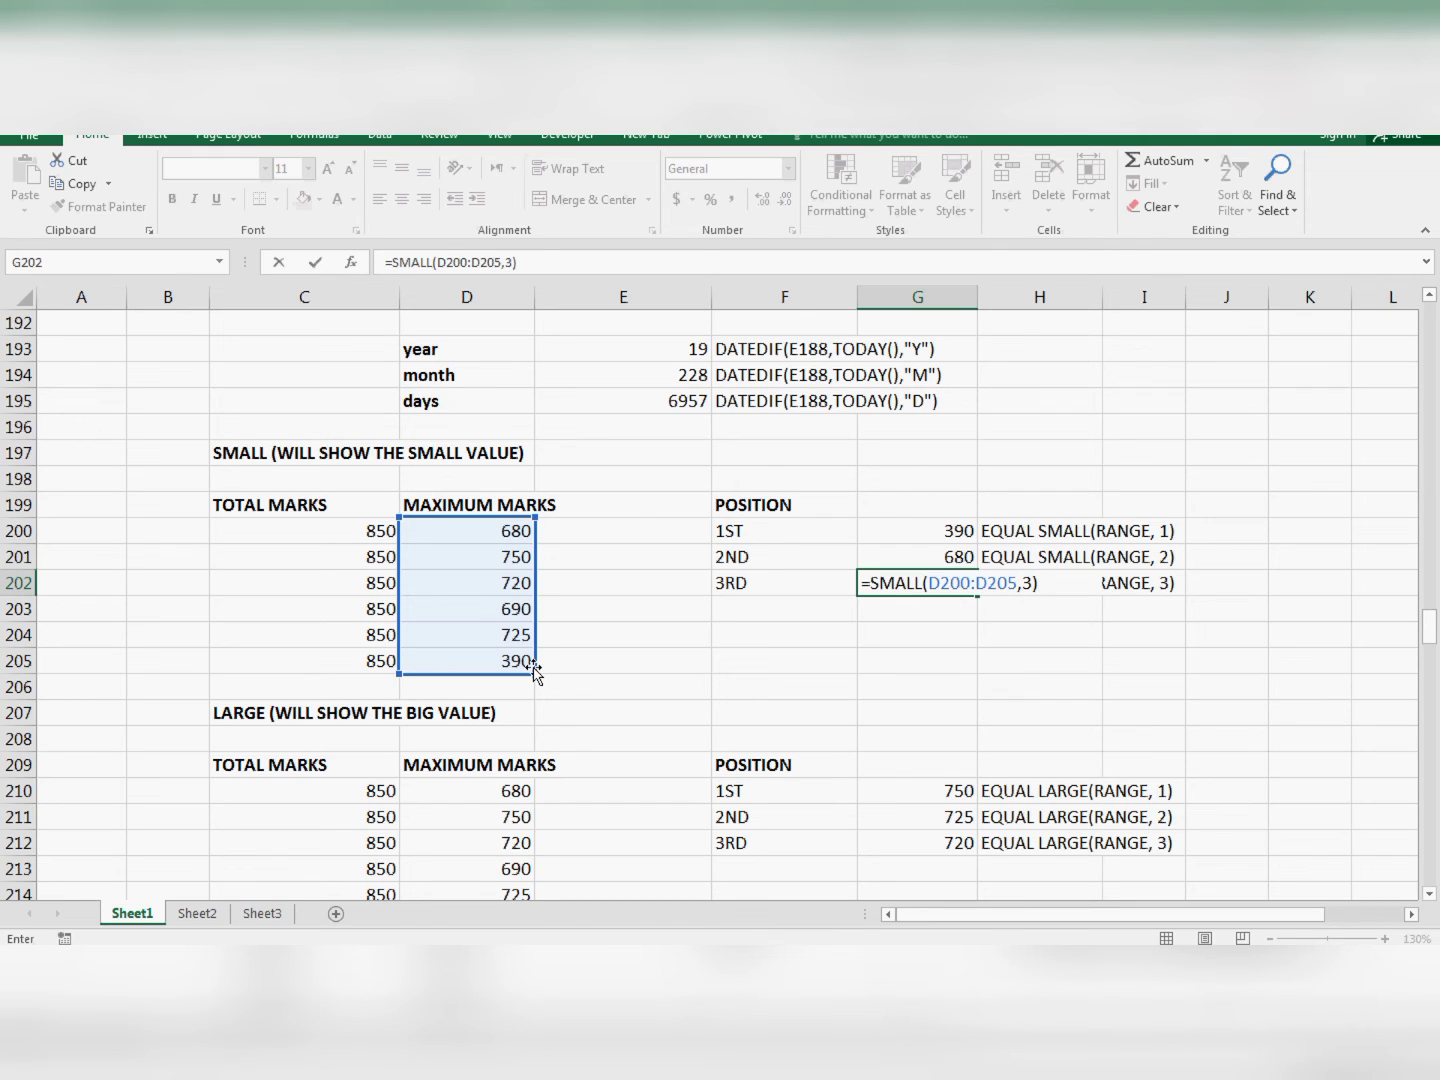
{"action": "key", "text": "Return"}
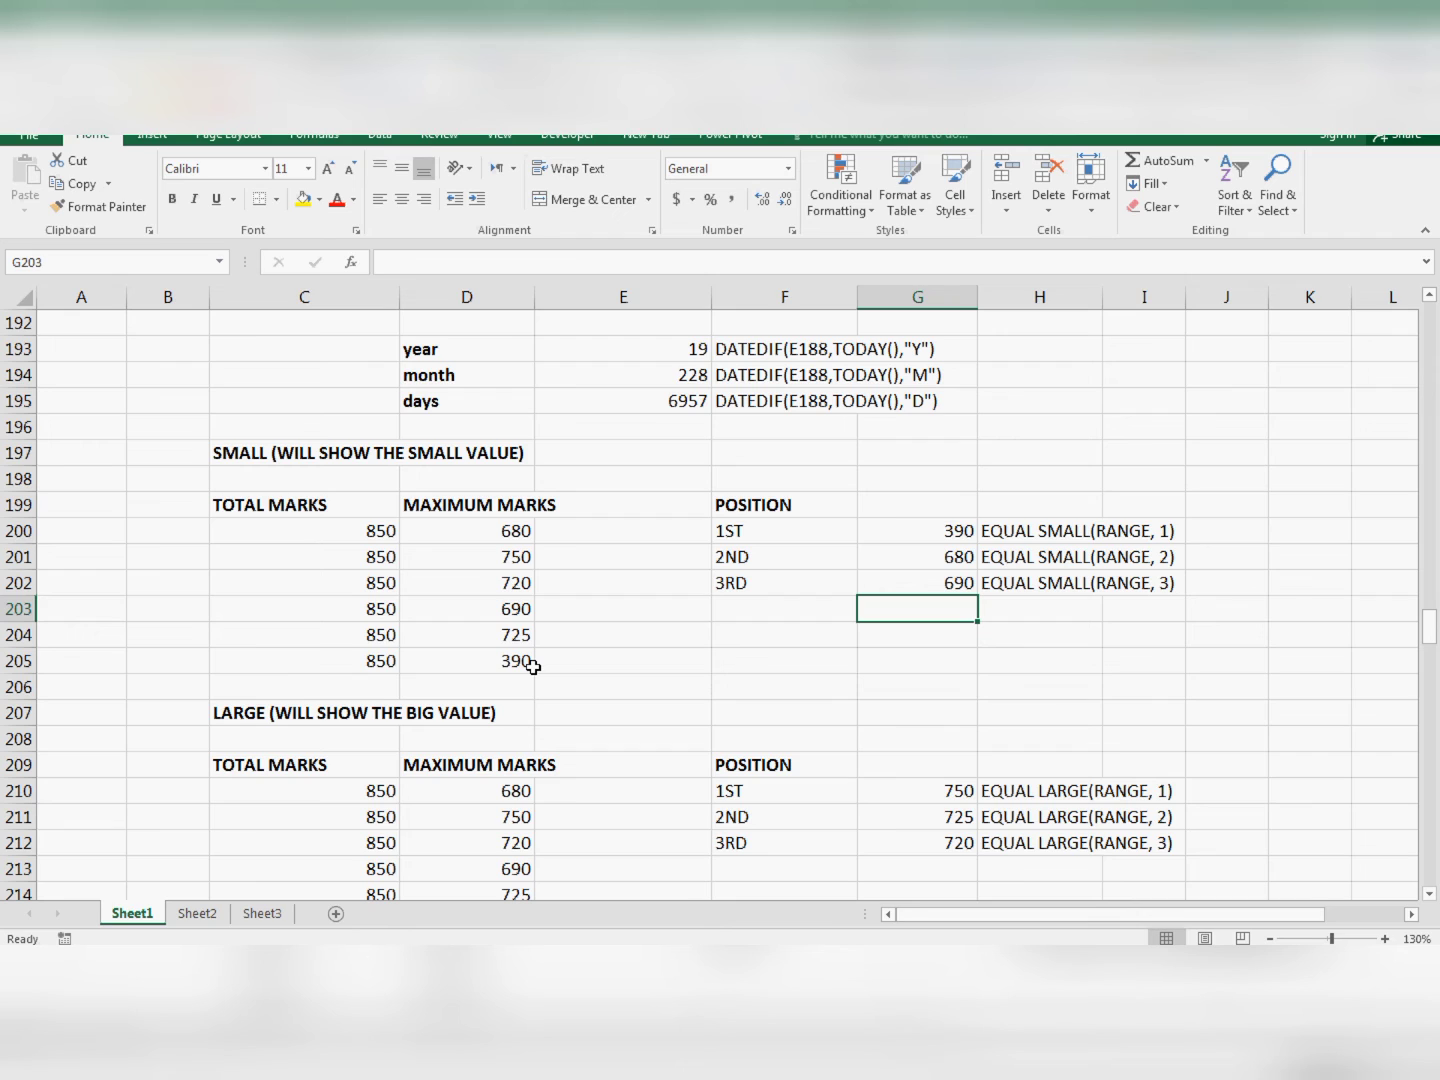
Test the SMALL formulas by changing the maximum mark in D202 to 350, and undo that change.
{"action": "key", "text": "Up"}
{"action": "key", "text": "Left"}
{"action": "key", "text": "Left"}
{"action": "key", "text": "Left"}
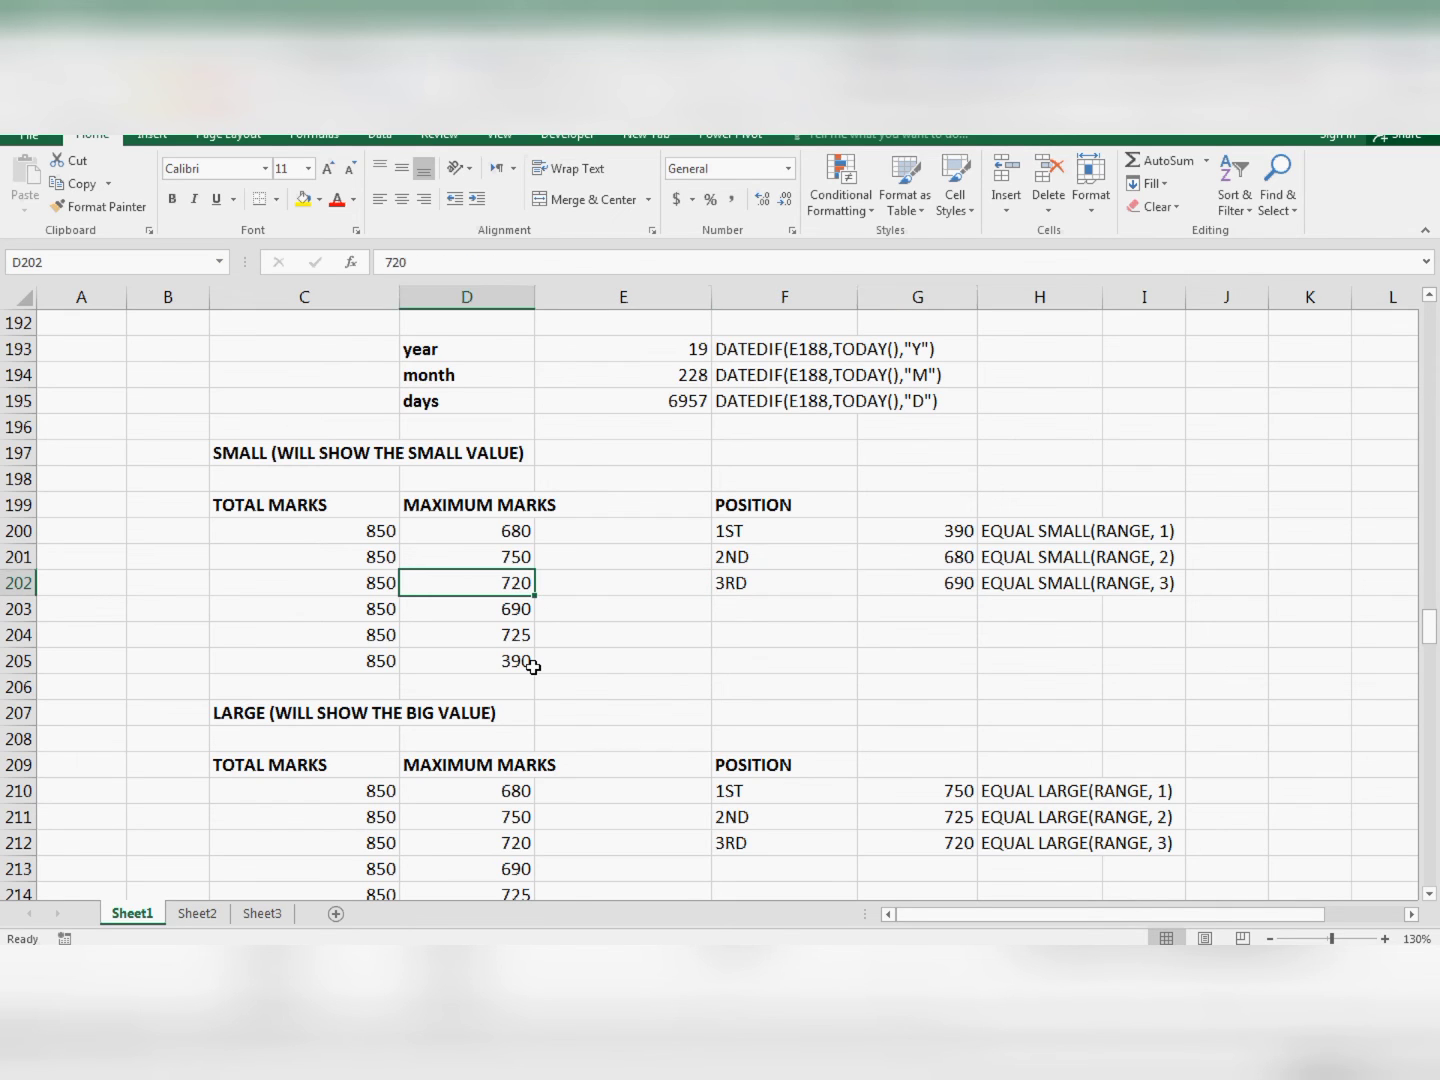
{"action": "type", "text": "36"}
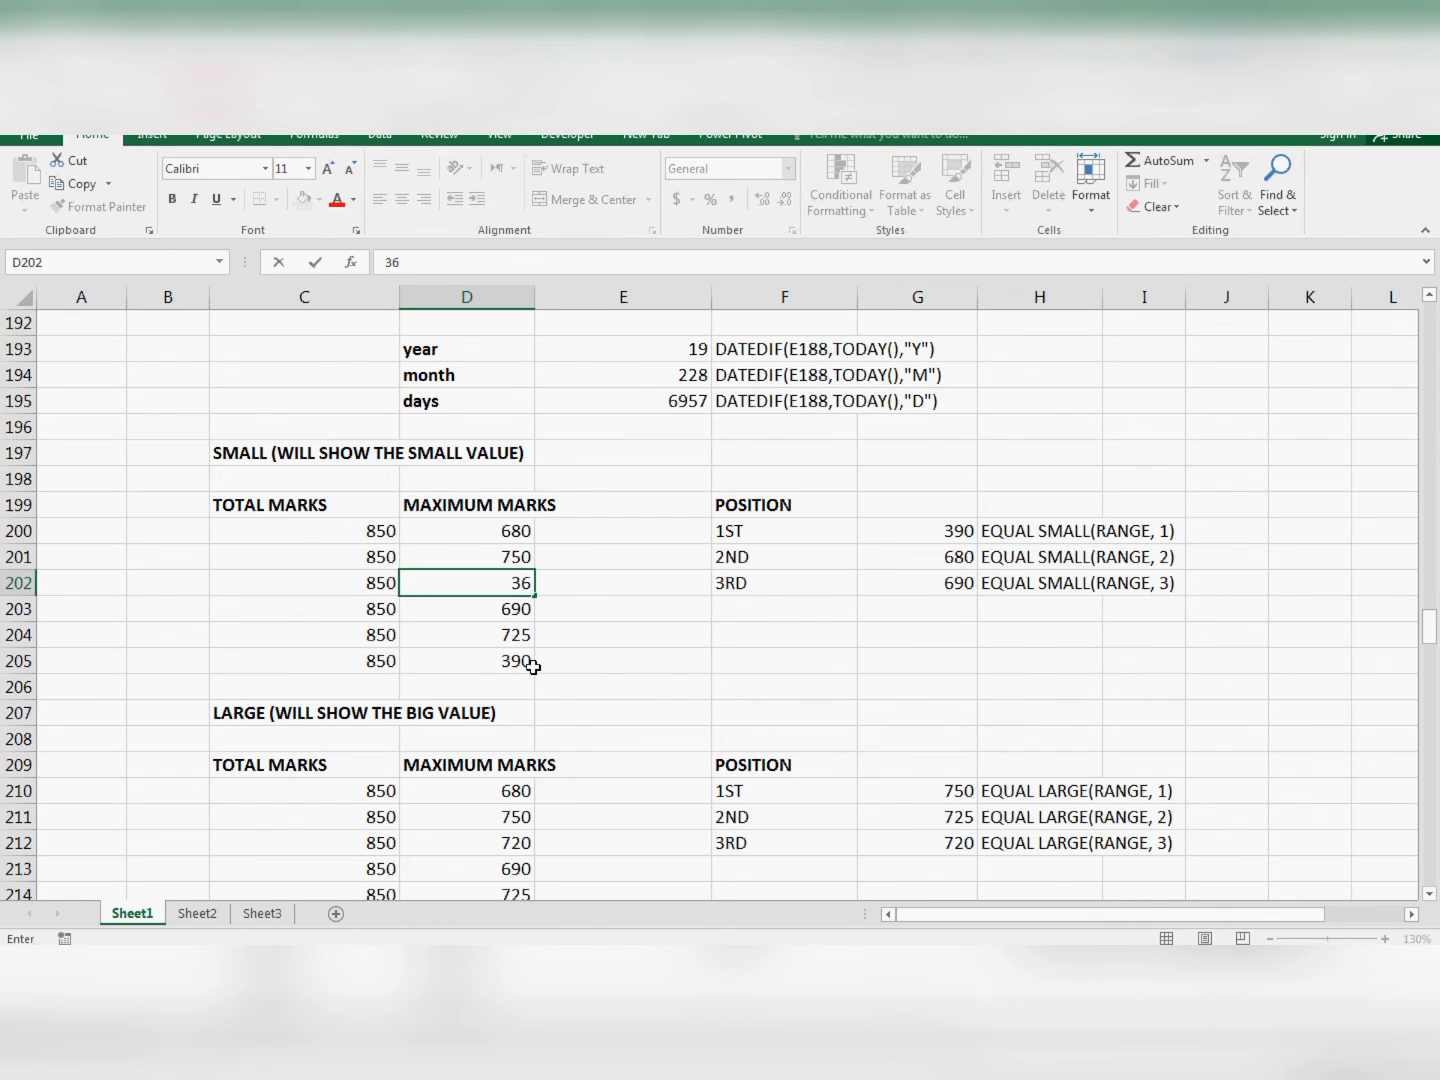
{"action": "key", "text": "BackSpace"}
{"action": "type", "text": "50"}
{"action": "key", "text": "Return"}
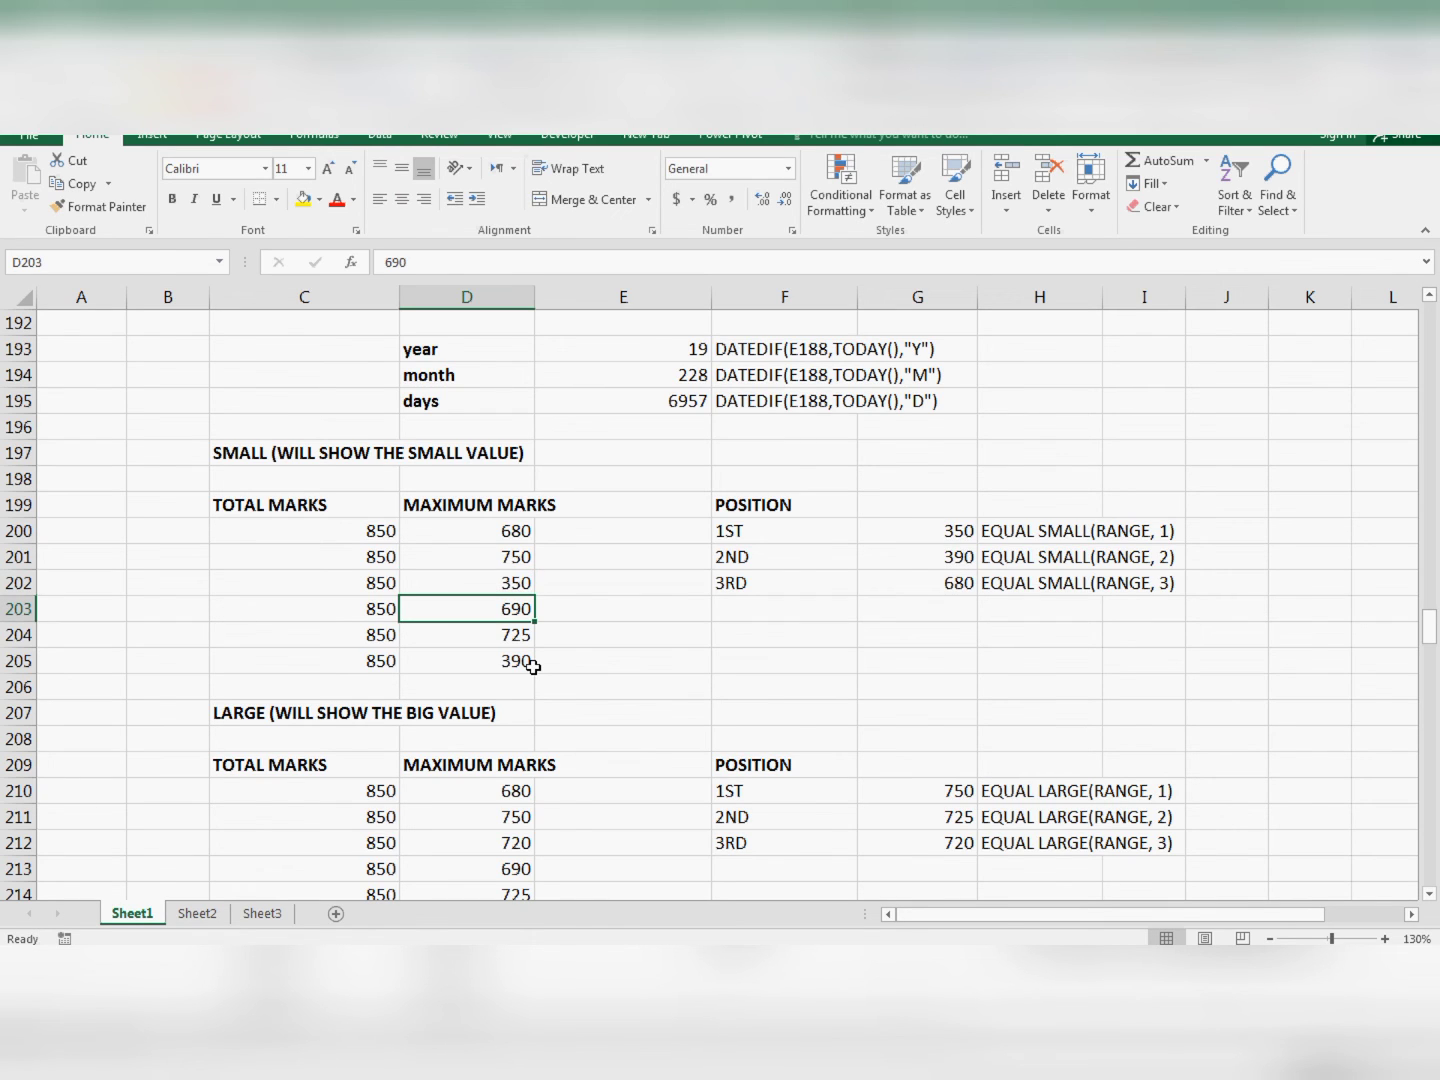
{"action": "key", "text": "ctrl+z"}
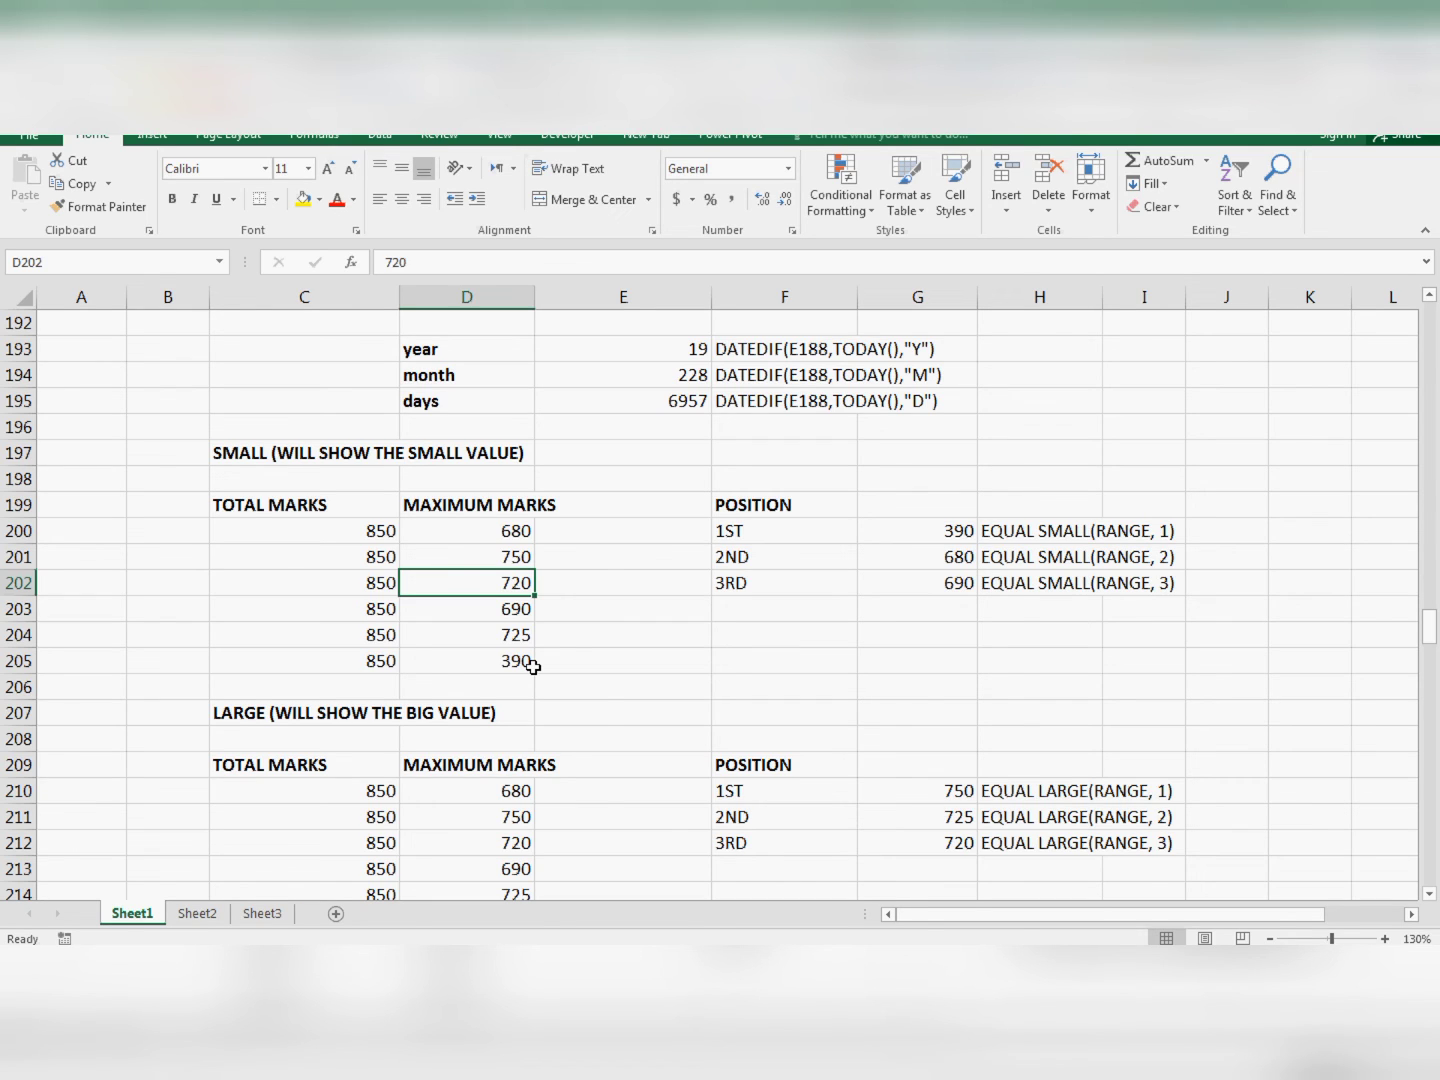
Clear the 1ST to 3RD position results in G210:G212 of the LARGE example.
{"action": "key", "text": "Right"}
{"action": "key", "text": "Down"}
{"action": "key", "text": "Down"}
{"action": "key", "text": "Down"}
{"action": "key", "text": "Down"}
{"action": "key", "text": "Down"}
{"action": "key", "text": "Down"}
{"action": "key", "text": "Down"}
{"action": "key", "text": "Down"}
{"action": "key", "text": "Down"}
{"action": "key", "text": "Down"}
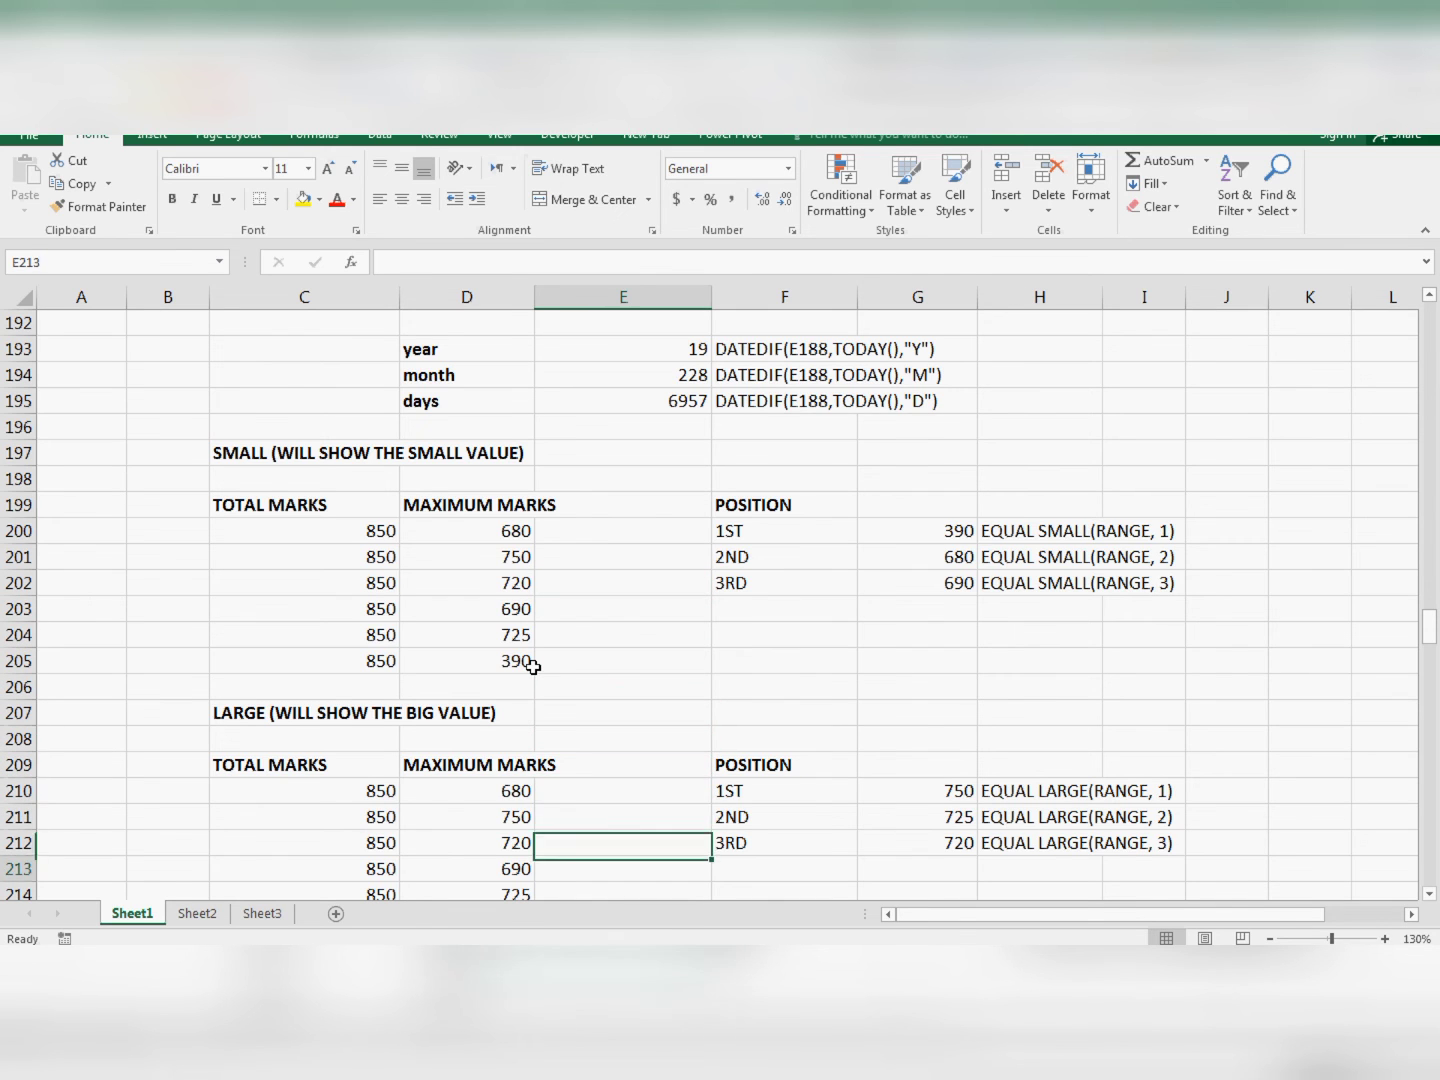
{"action": "key", "text": "Down"}
{"action": "key", "text": "Down"}
{"action": "key", "text": "Down"}
{"action": "key", "text": "Up"}
{"action": "key", "text": "Up"}
{"action": "key", "text": "Up"}
{"action": "key", "text": "Up"}
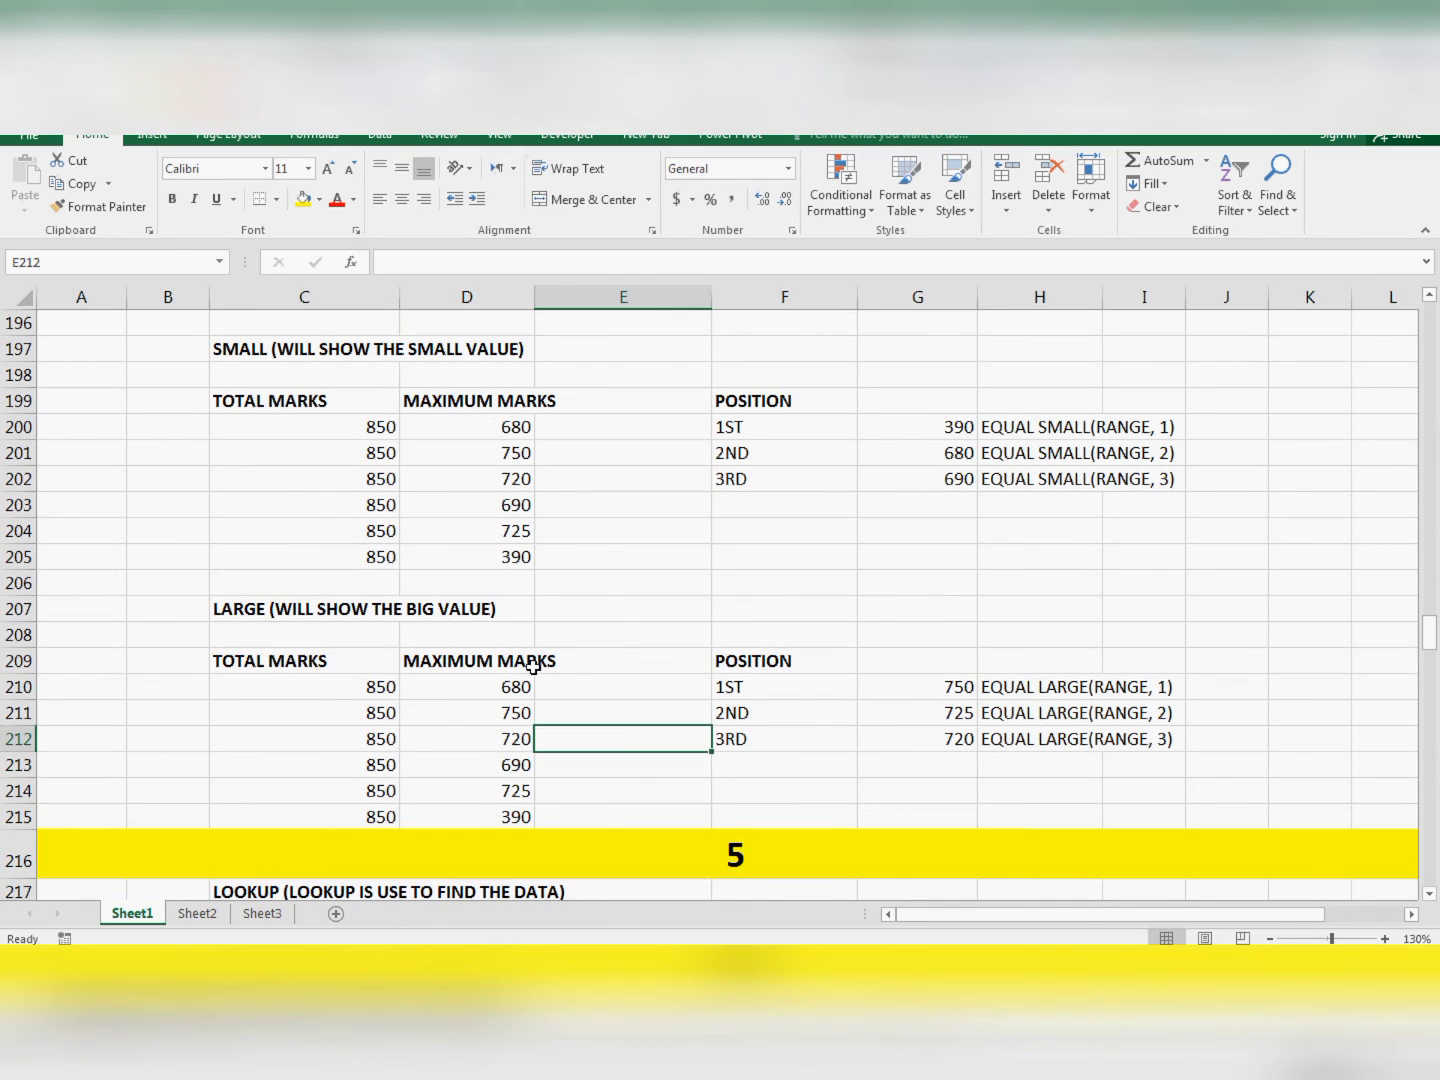
{"action": "key", "text": "Right"}
{"action": "key", "text": "Right"}
{"action": "key", "text": "Up"}
{"action": "key", "text": "Up"}
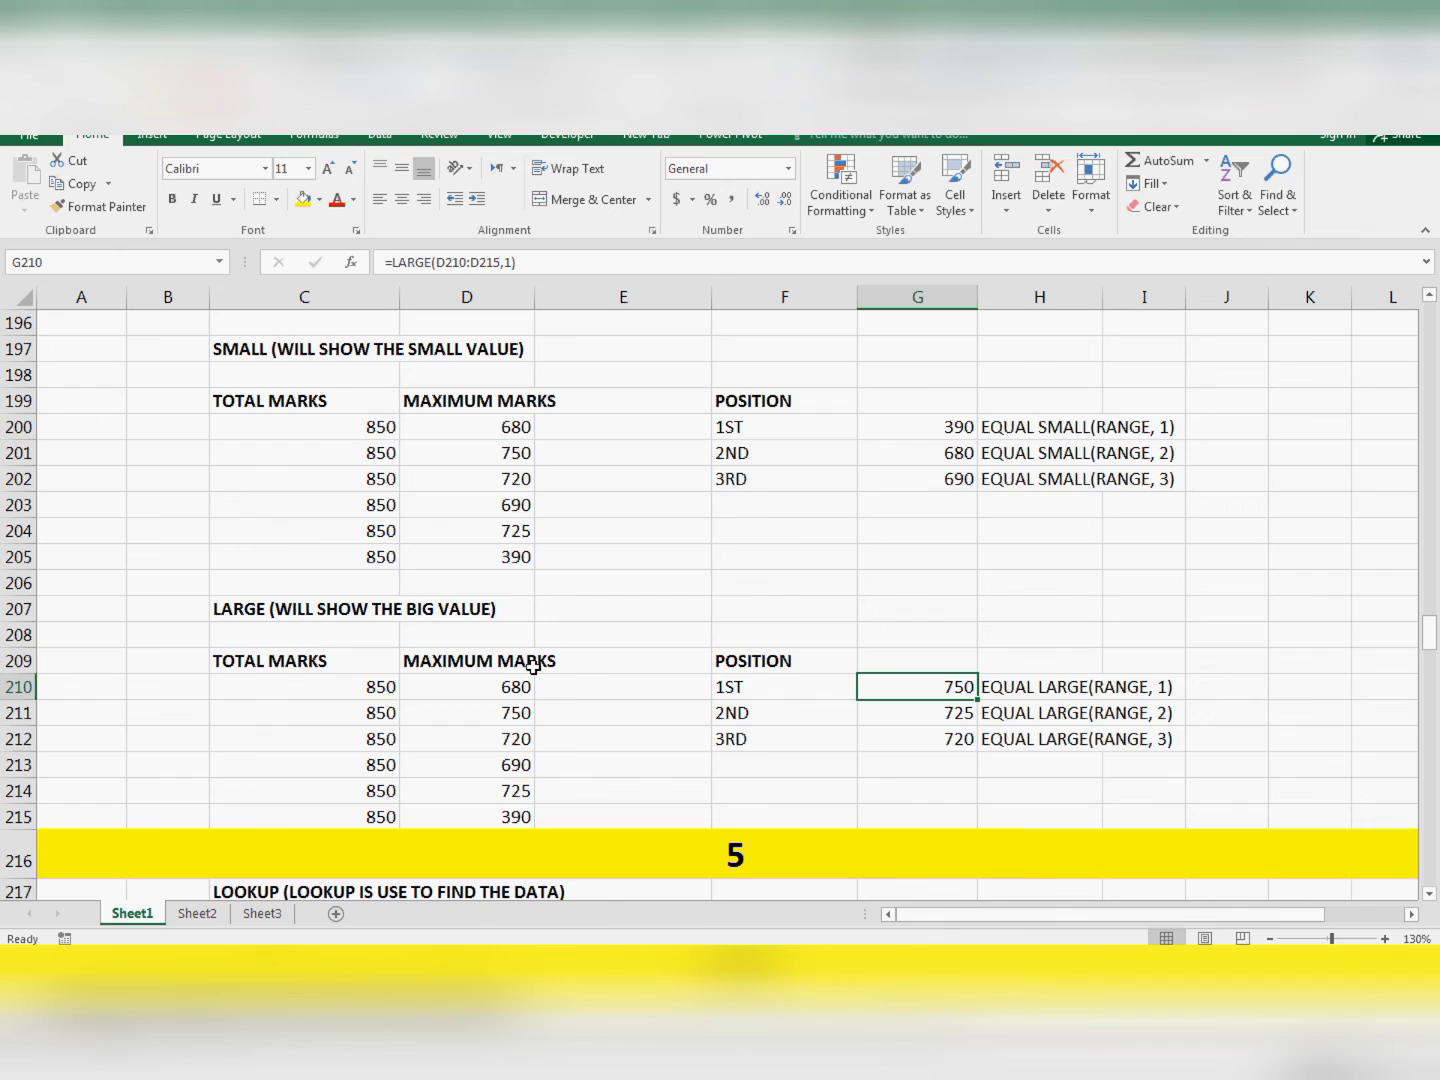
{"action": "key", "text": "shift+Down"}
{"action": "key", "text": "shift+Down"}
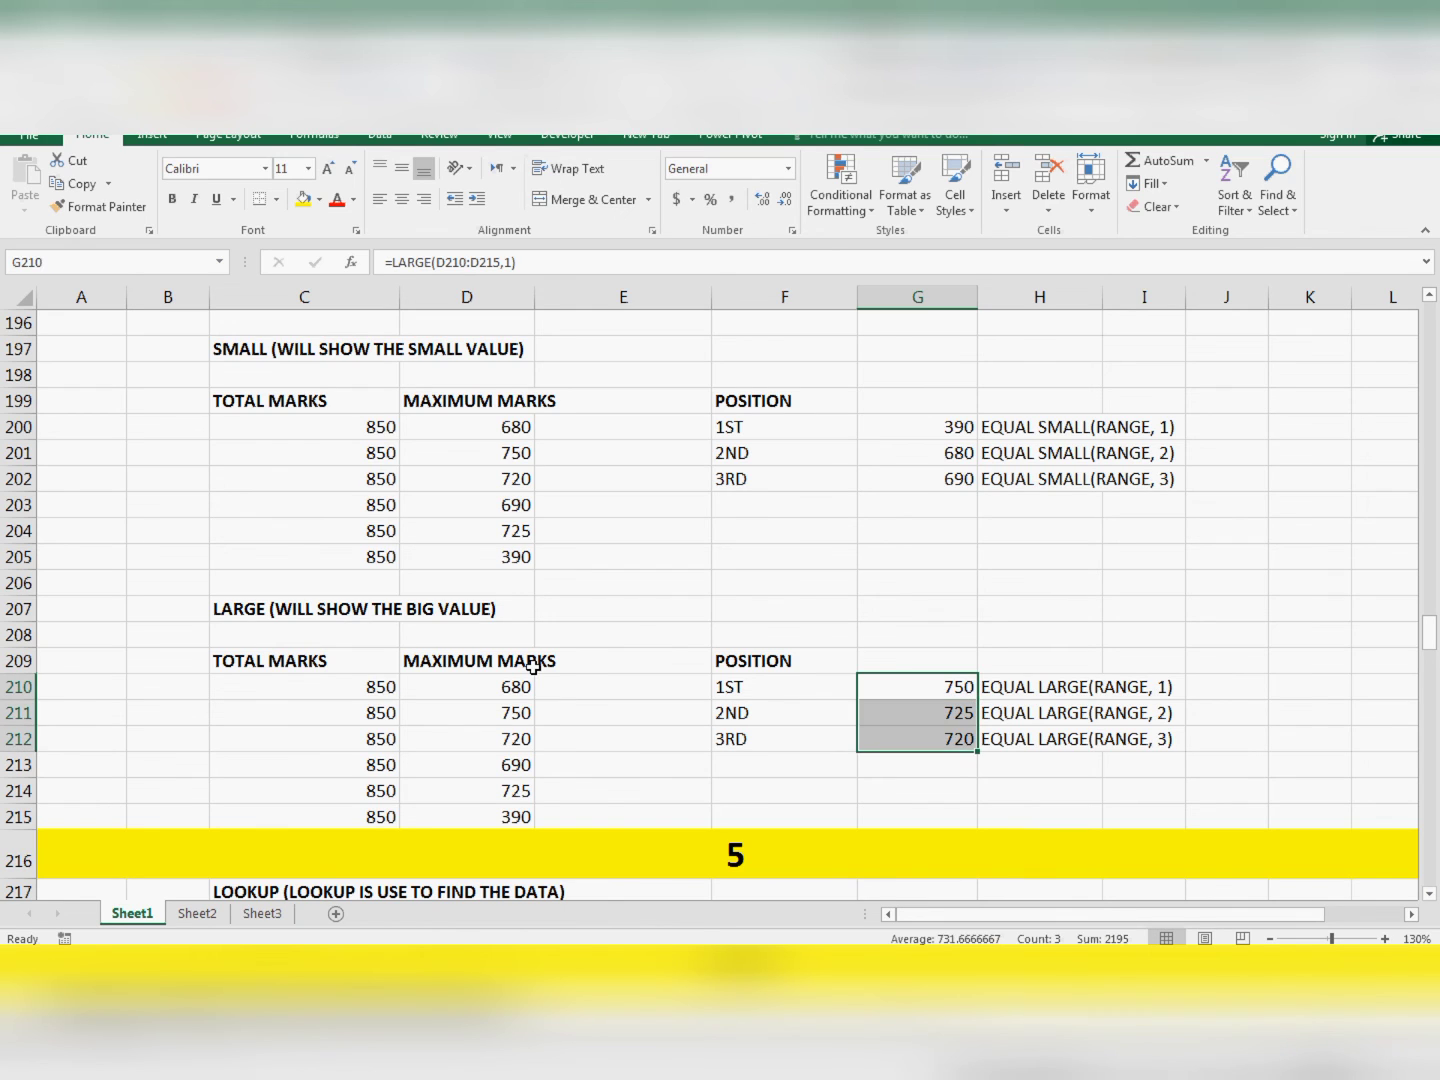
{"action": "key", "text": "Delete"}
Examine the LARGE example's heading, its marks columns and the empty position cells from G210 down.
{"action": "key", "text": "Left"}
{"action": "key", "text": "Left"}
{"action": "key", "text": "Left"}
{"action": "key", "text": "Up"}
{"action": "key", "text": "Up"}
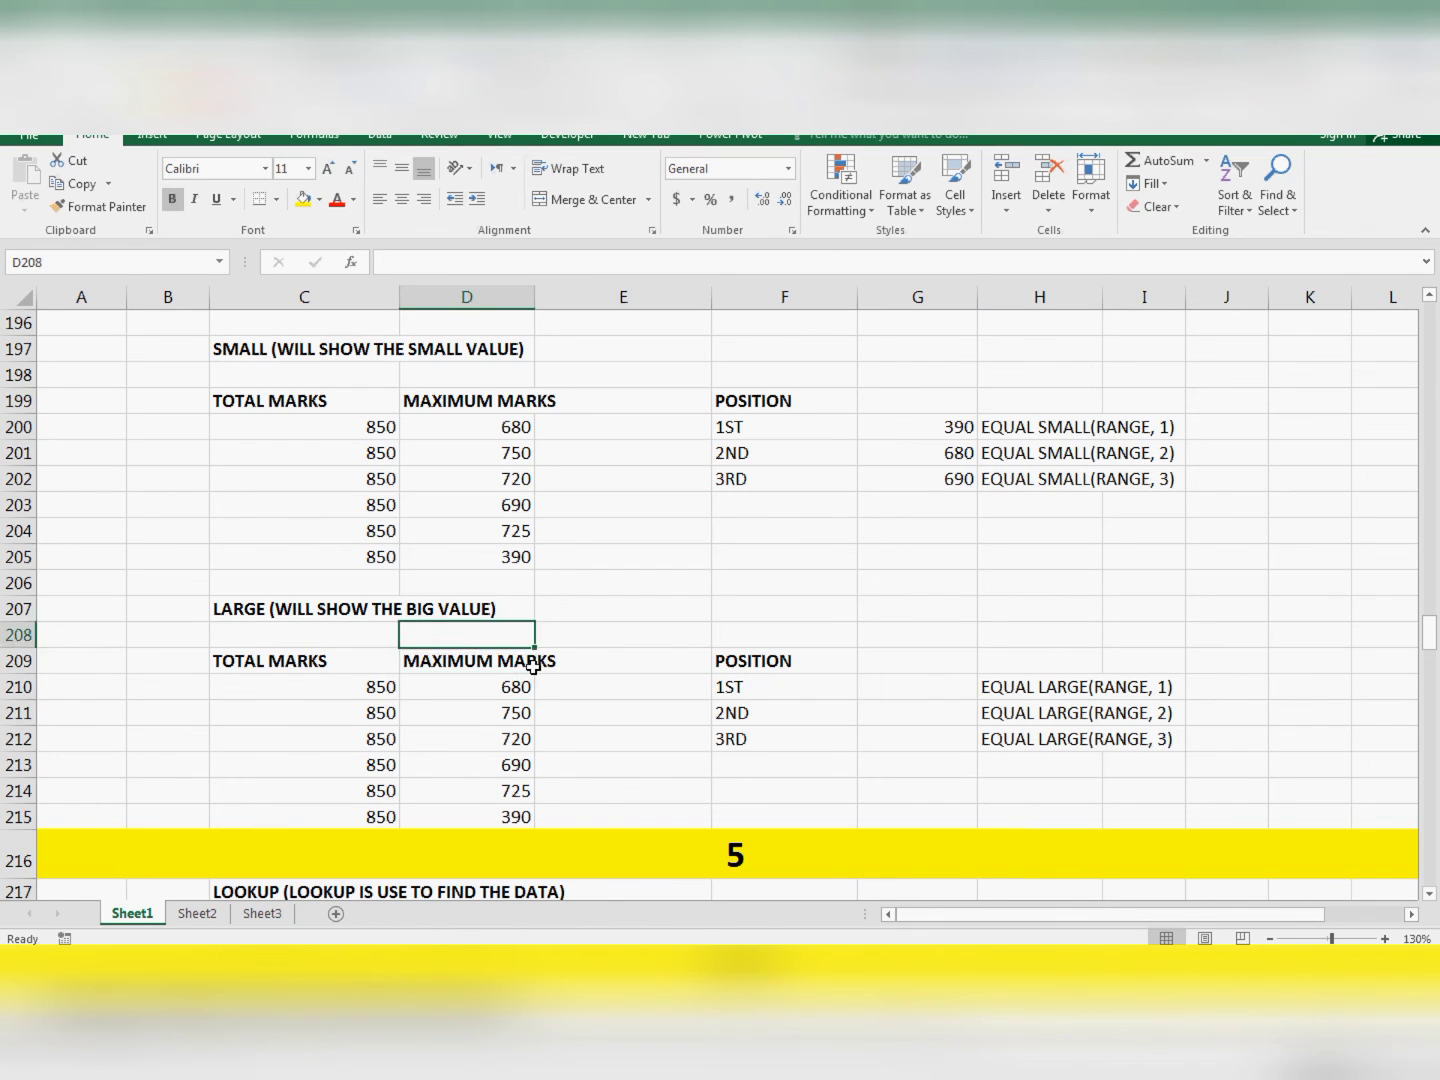
{"action": "key", "text": "Up"}
{"action": "key", "text": "Left"}
{"action": "key", "text": "Right"}
{"action": "key", "text": "Right"}
{"action": "key", "text": "Right"}
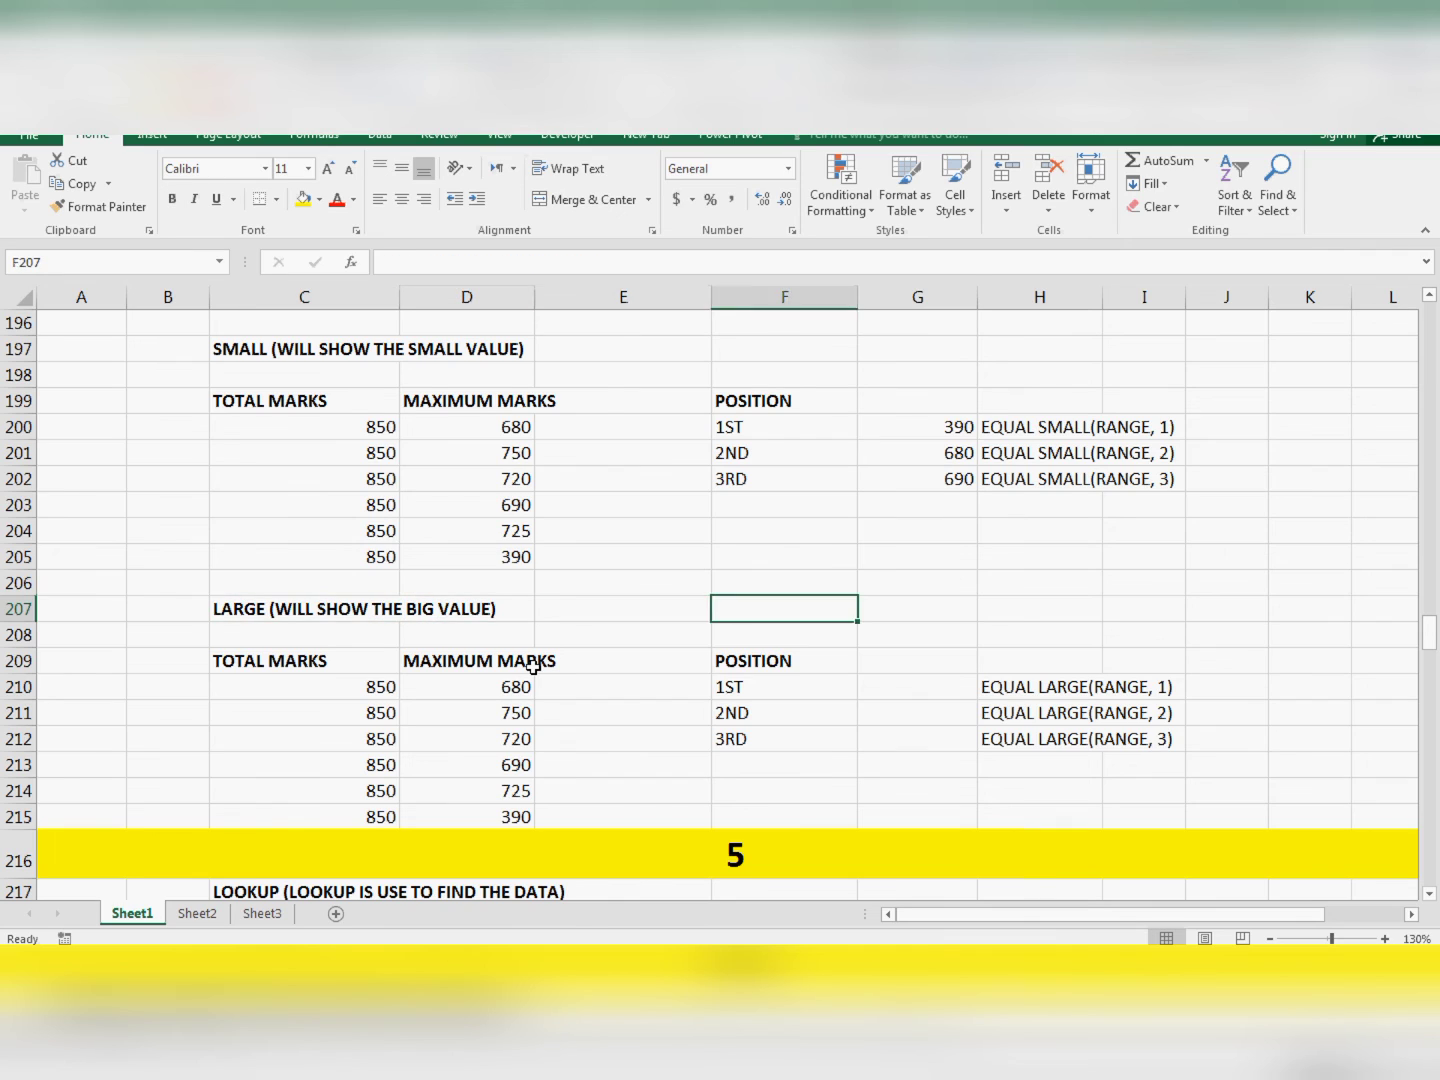
{"action": "key", "text": "Right"}
{"action": "key", "text": "Down"}
{"action": "key", "text": "Down"}
{"action": "key", "text": "Down"}
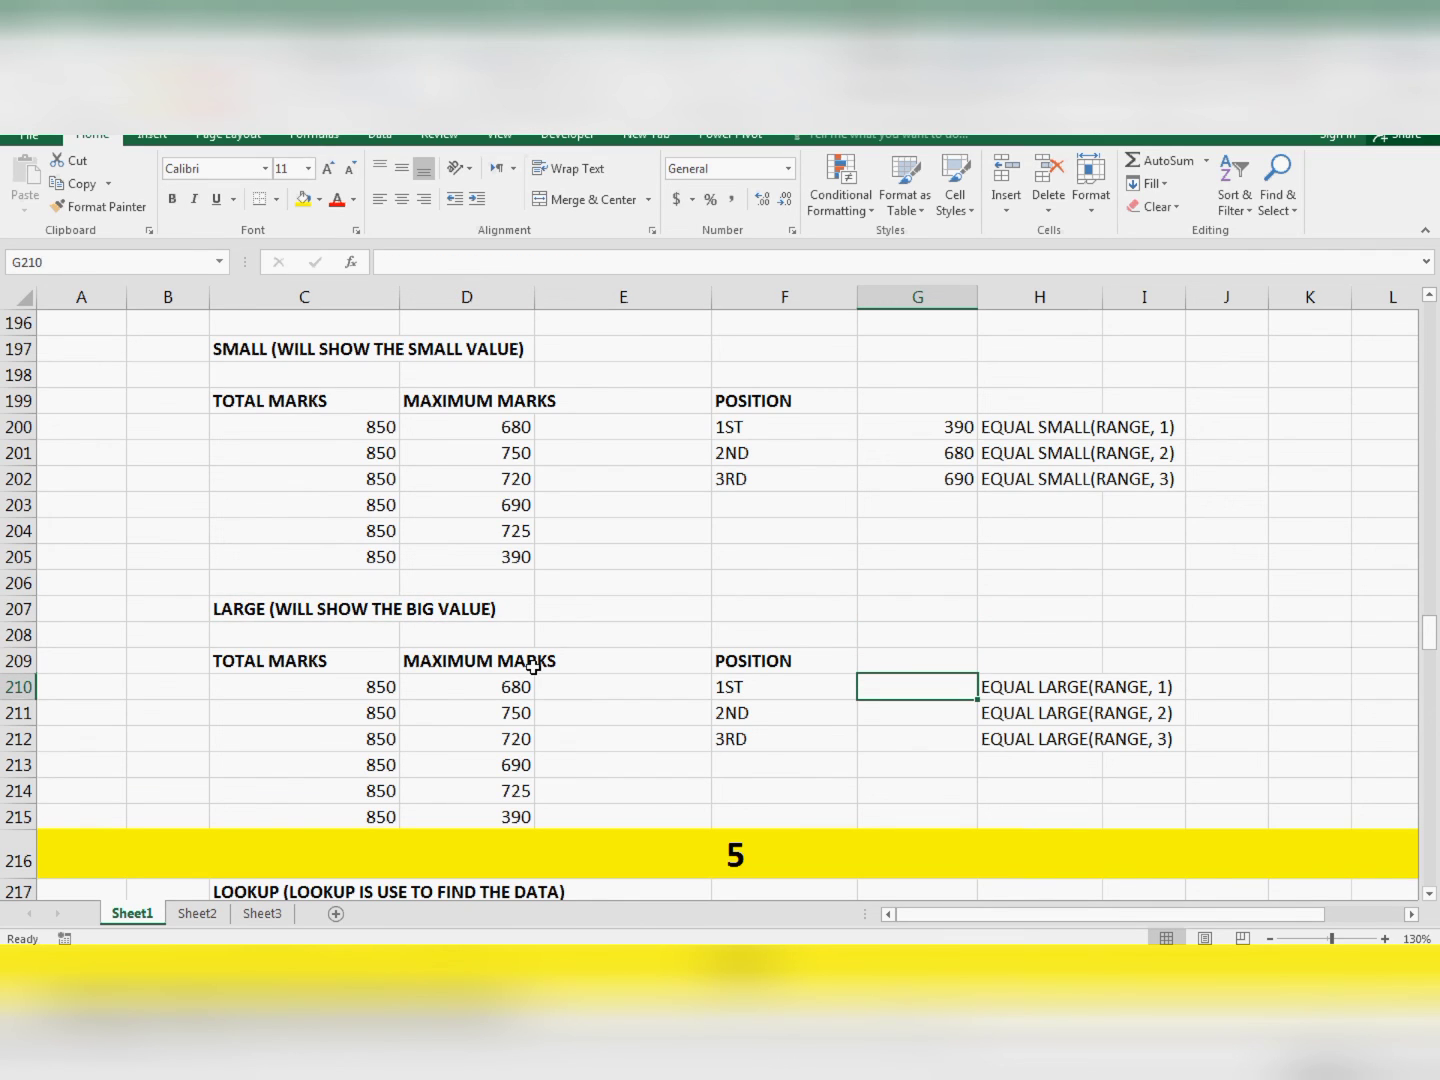
{"action": "key", "text": "Down"}
{"action": "key", "text": "Up"}
{"action": "key", "text": "Down"}
{"action": "key", "text": "Up"}
Enter =LARGE(D210:D215,1) in G210 to find the largest of the maximum marks for the 1ST position.
{"action": "type", "text": "="}
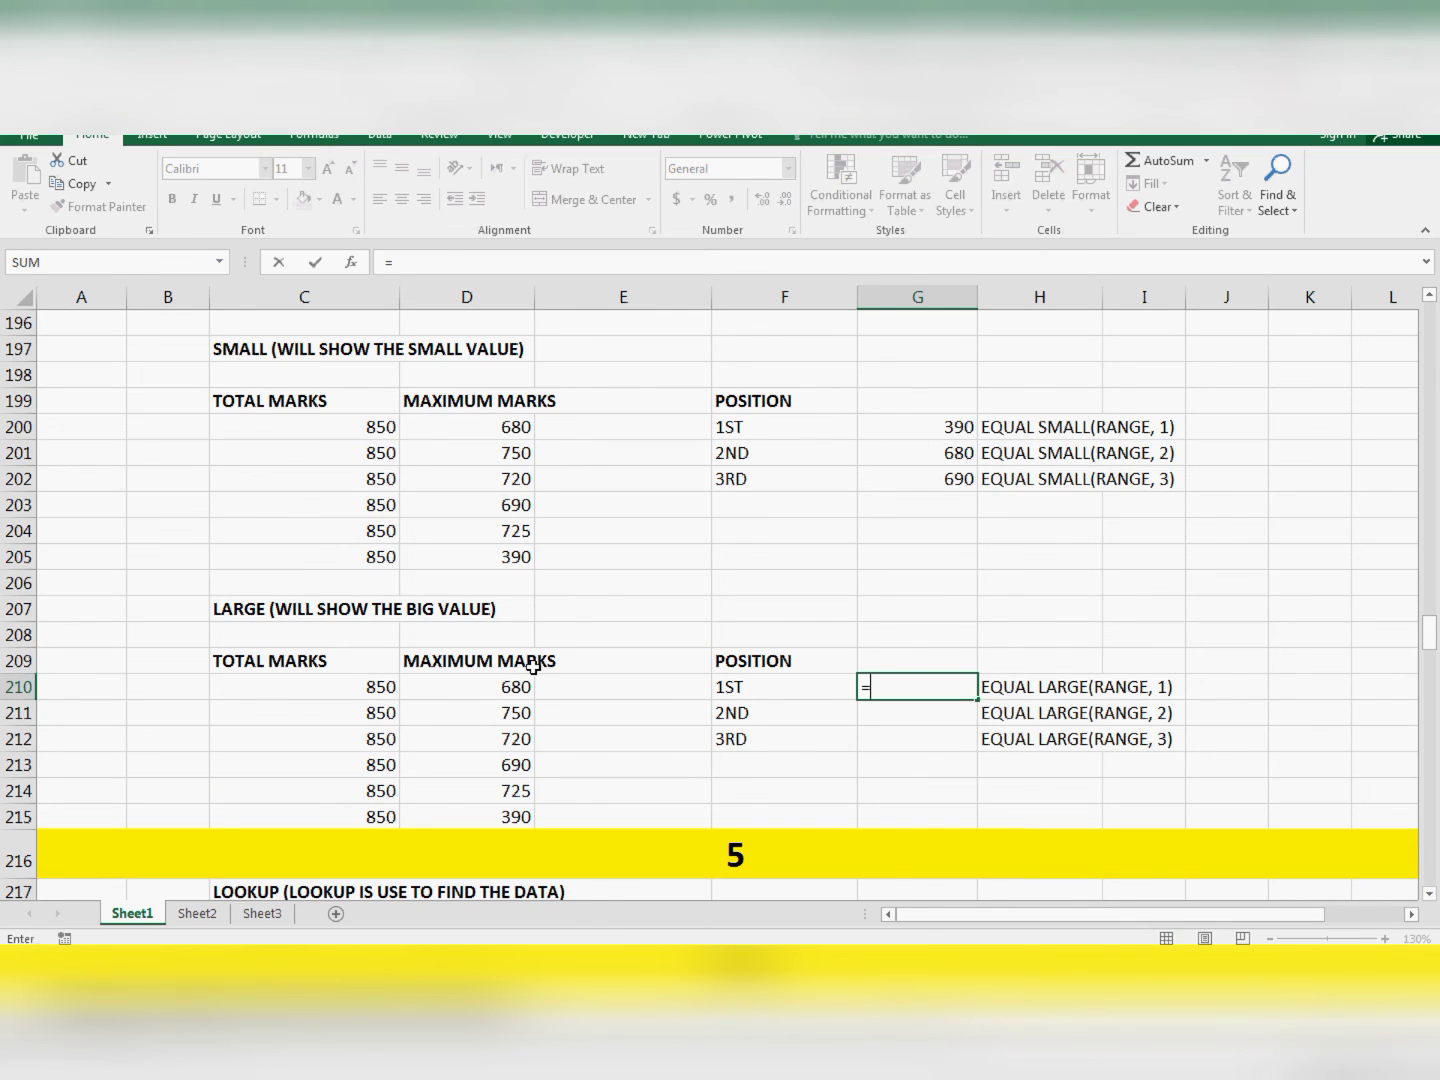
{"action": "type", "text": "LARGE("}
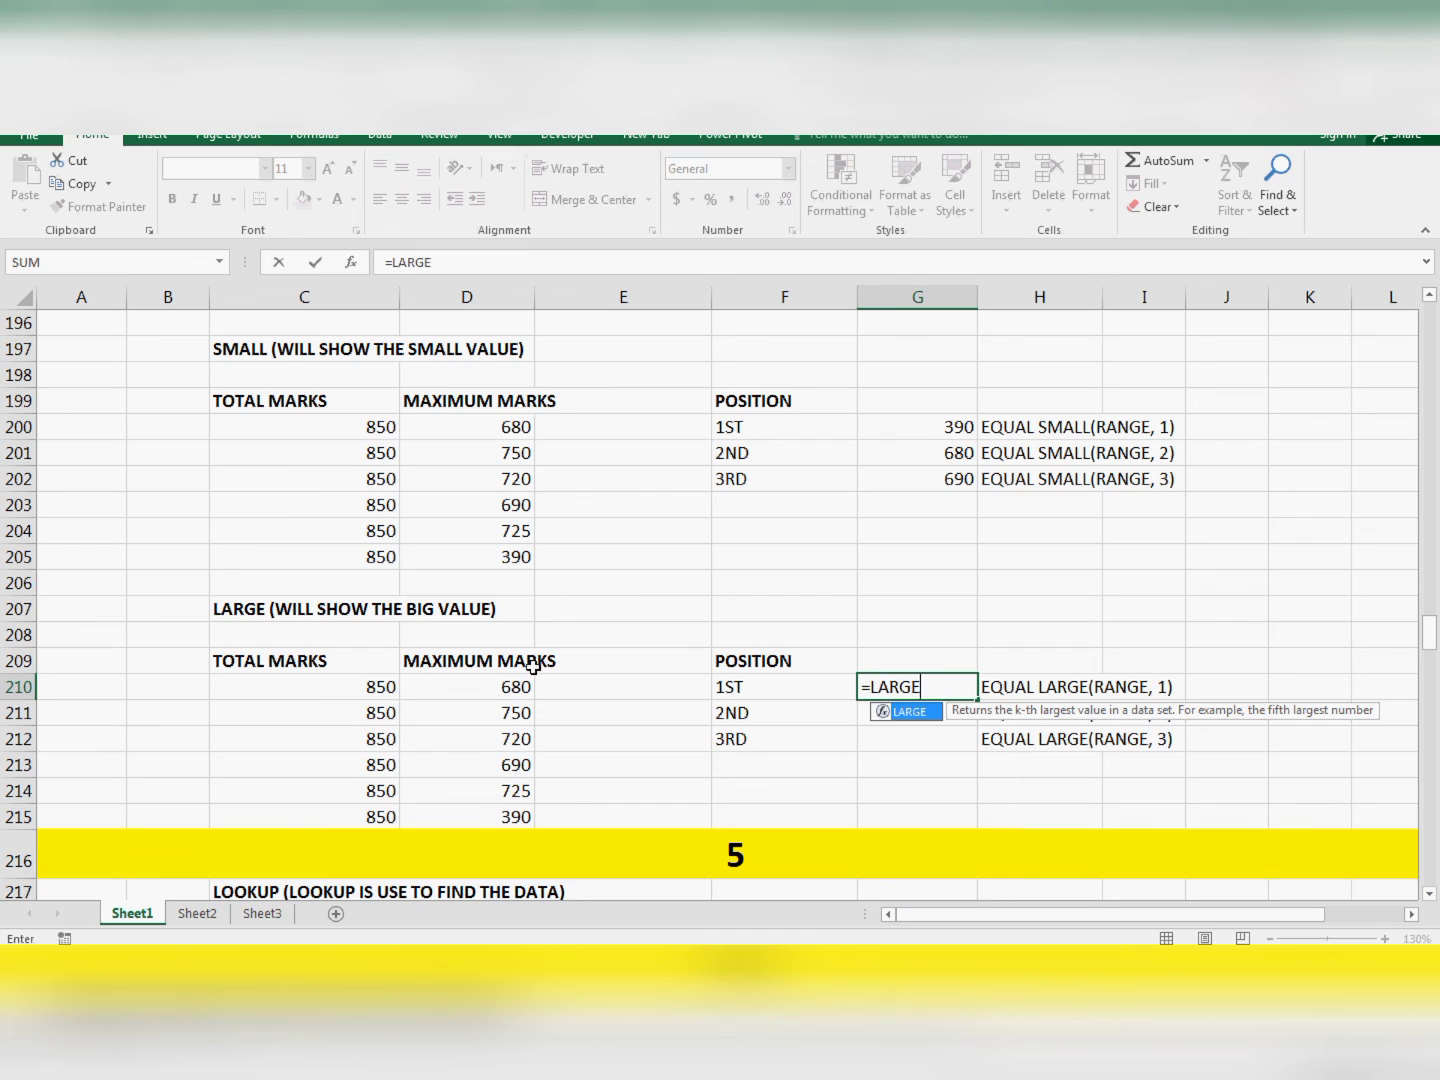
{"action": "key", "text": "Up"}
{"action": "key", "text": "Left"}
{"action": "key", "text": "Left"}
{"action": "key", "text": "Left"}
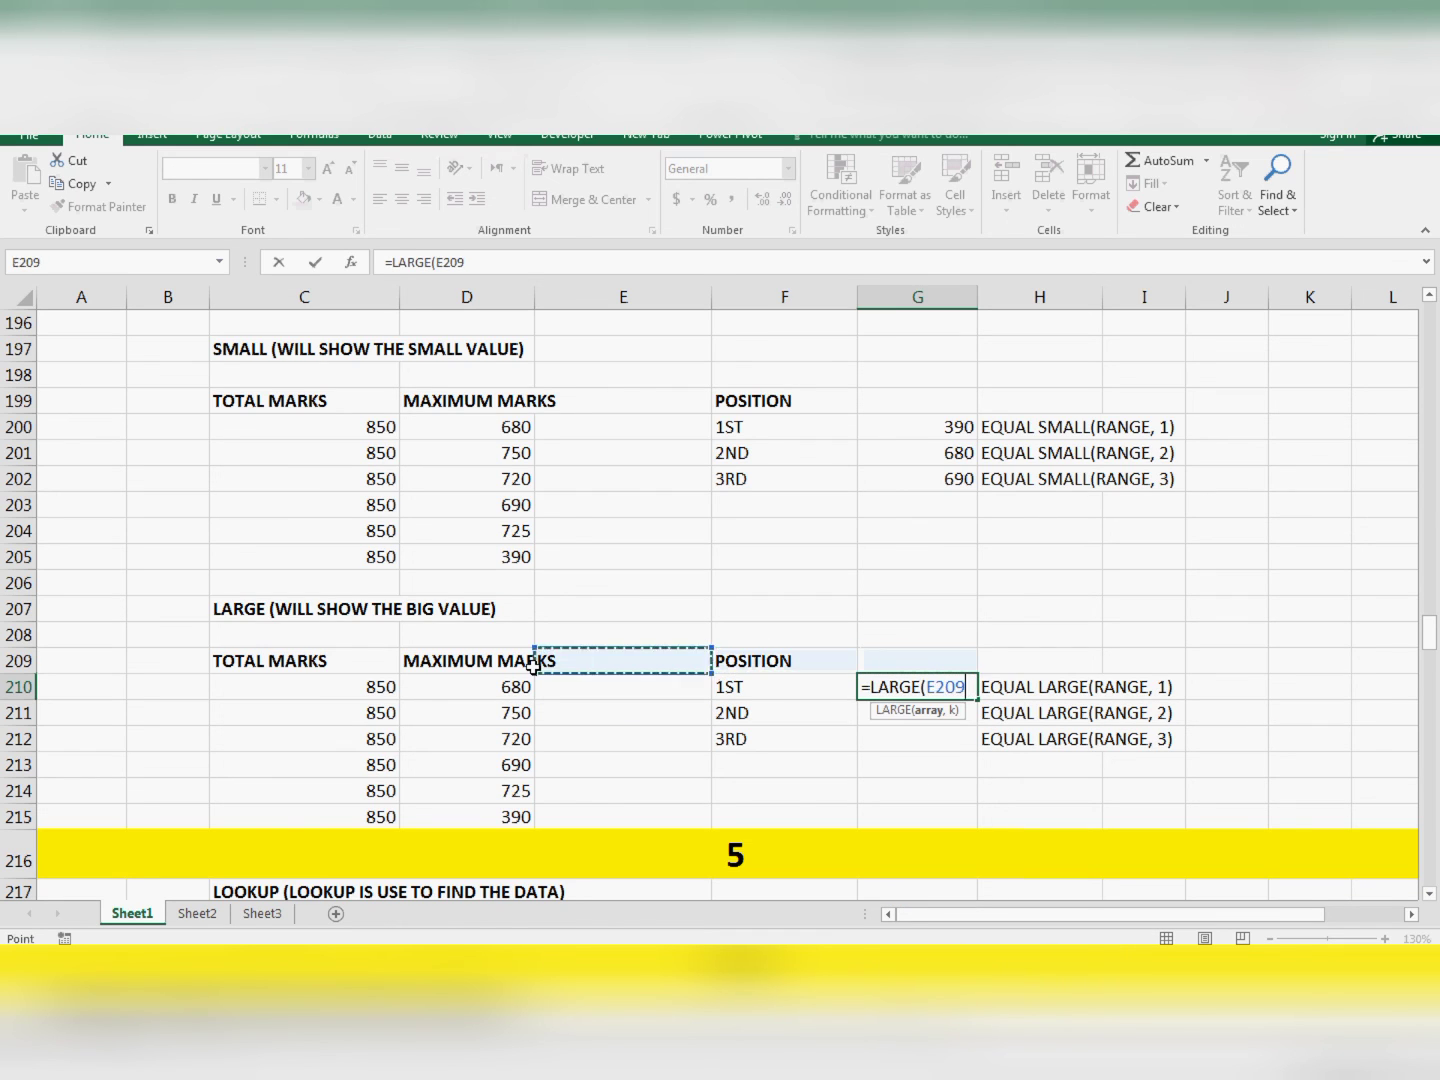
{"action": "key", "text": "Down"}
{"action": "key", "text": "shift+Down"}
{"action": "key", "text": "shift+Down"}
{"action": "key", "text": "shift+Down"}
{"action": "key", "text": "shift+Down"}
{"action": "key", "text": "shift+Down"}
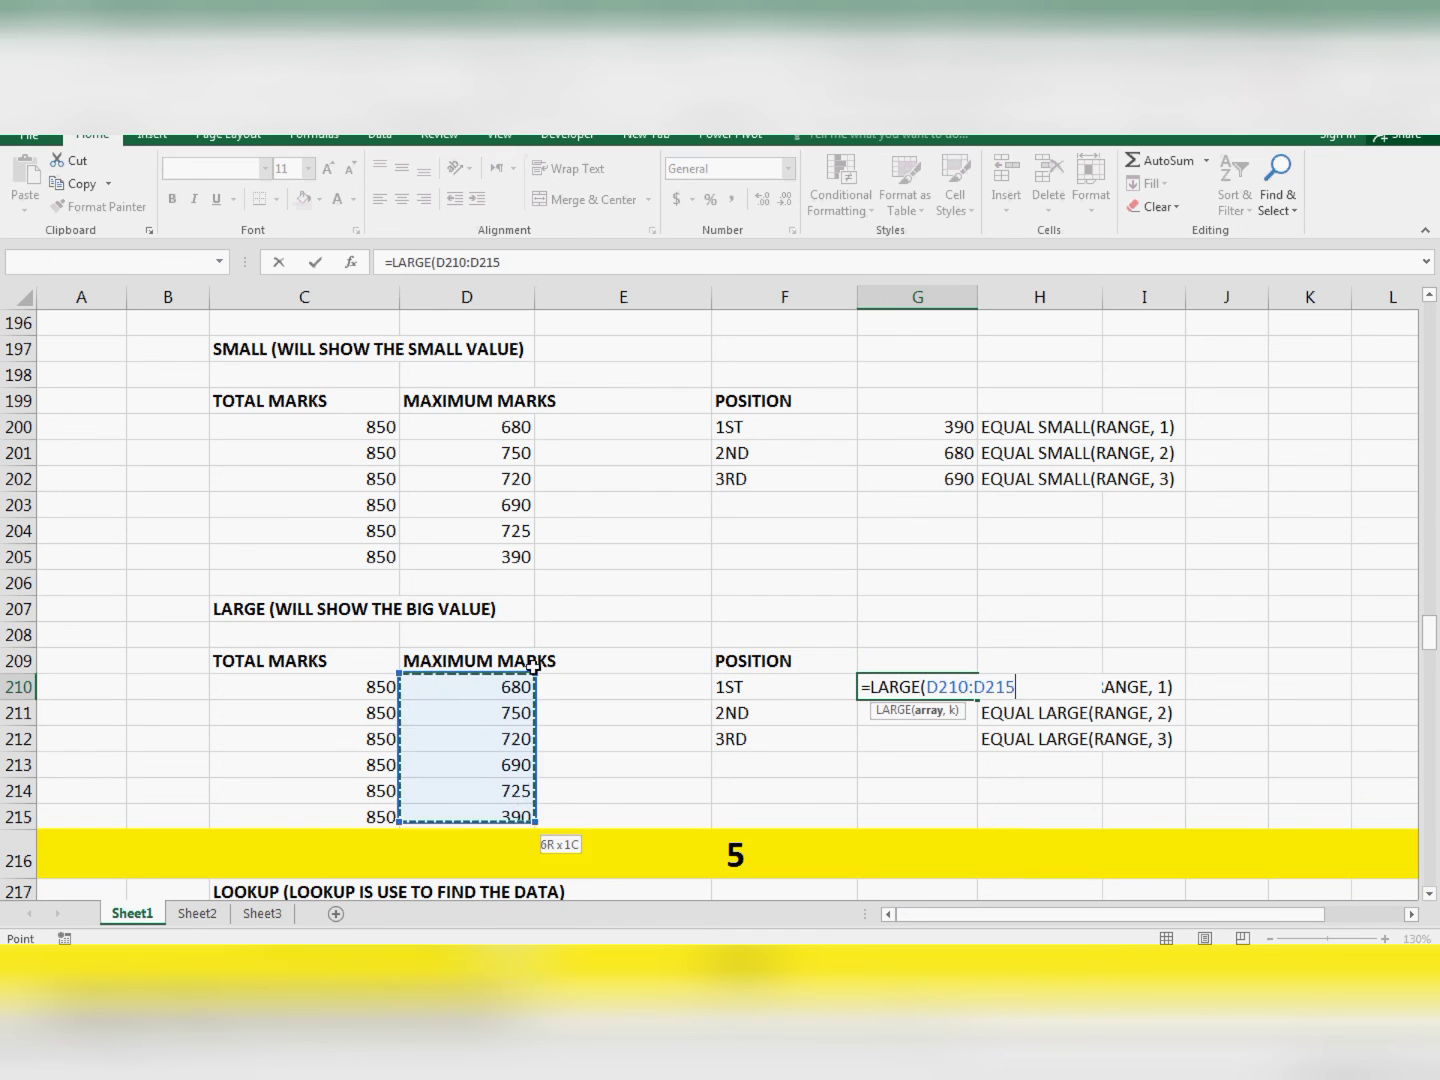
{"action": "type", "text": ",1)"}
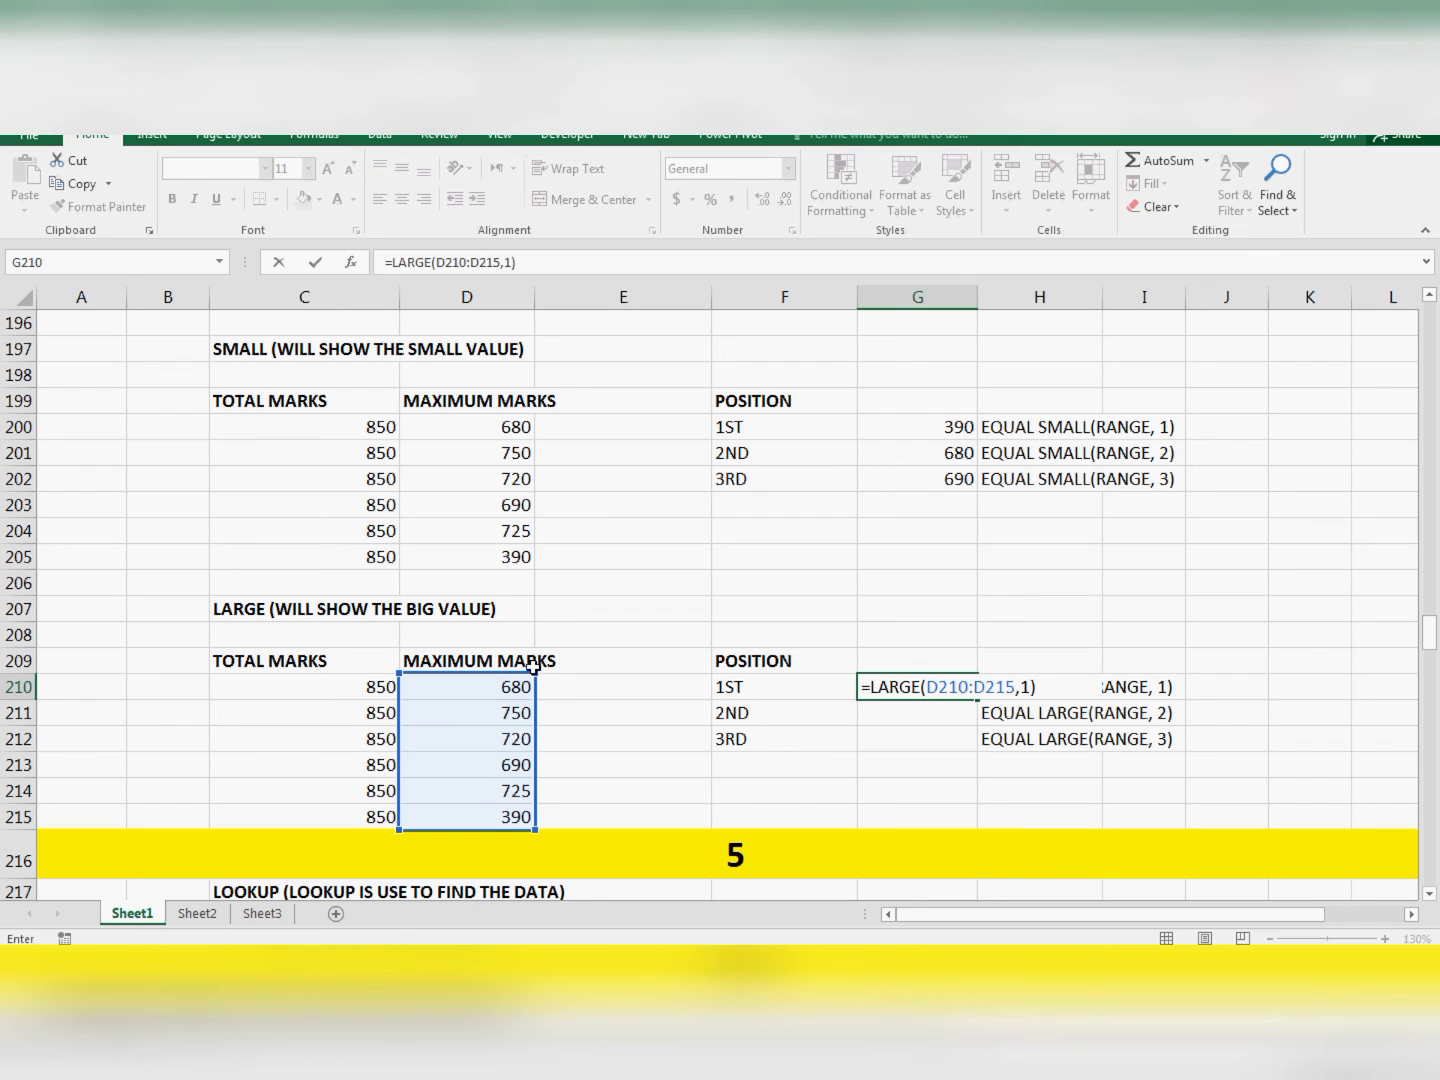
{"action": "key", "text": "Return"}
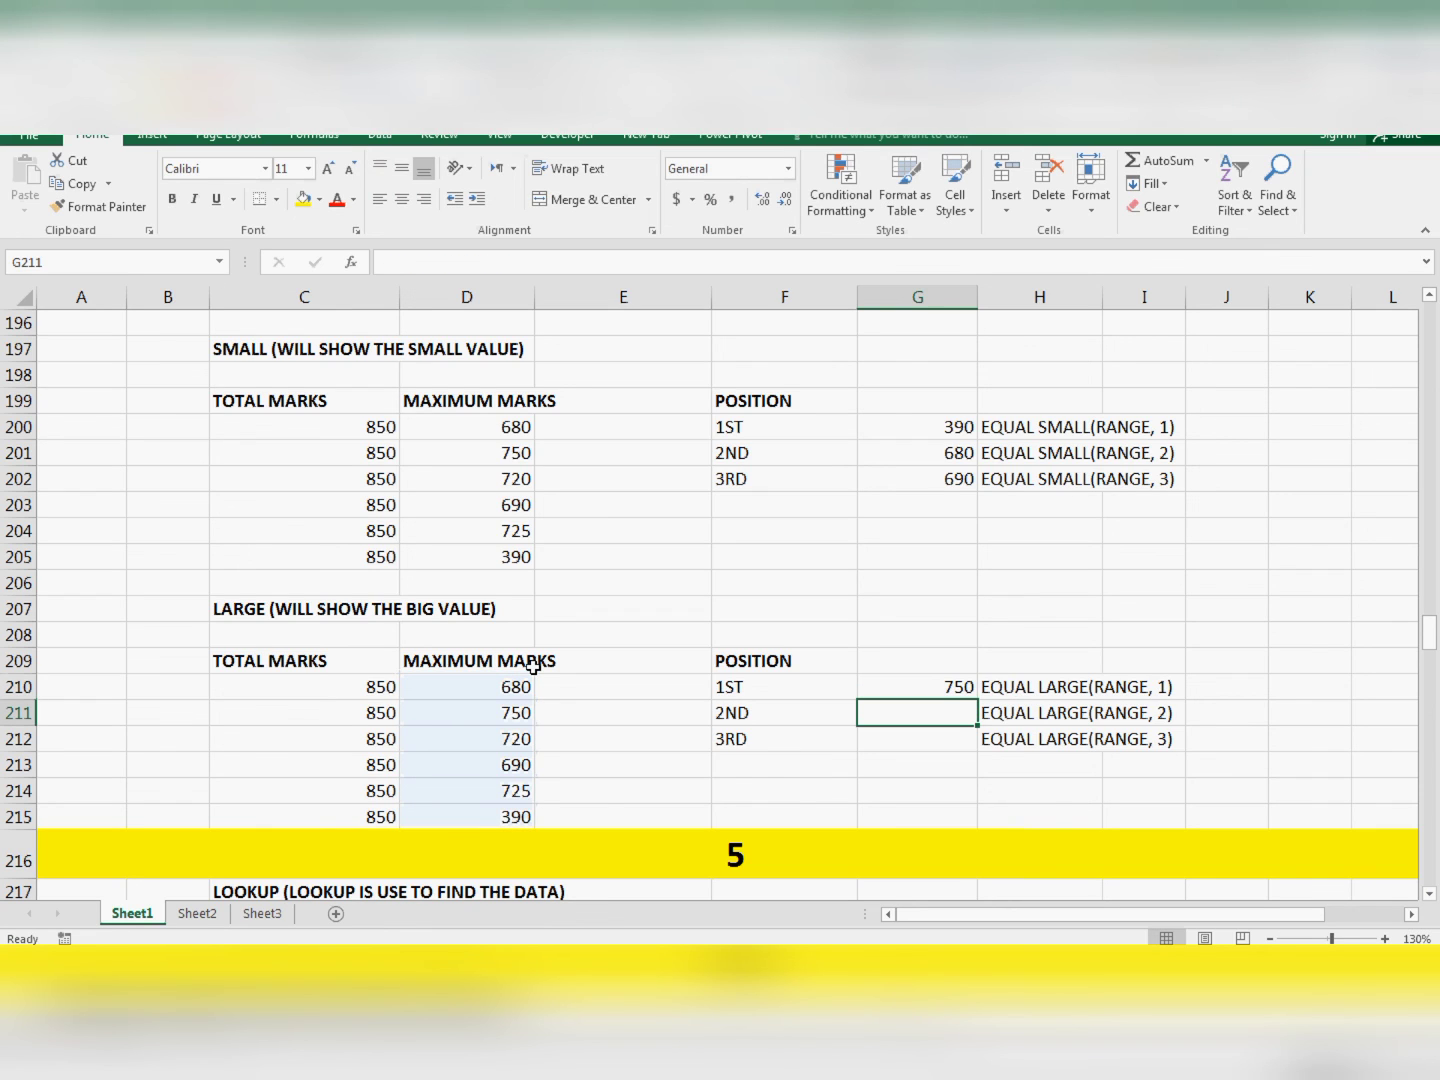
Enter =LARGE(D210:D215,2) in G211 to find the second largest mark for the 2ND position.
{"action": "type", "text": "=LAR"}
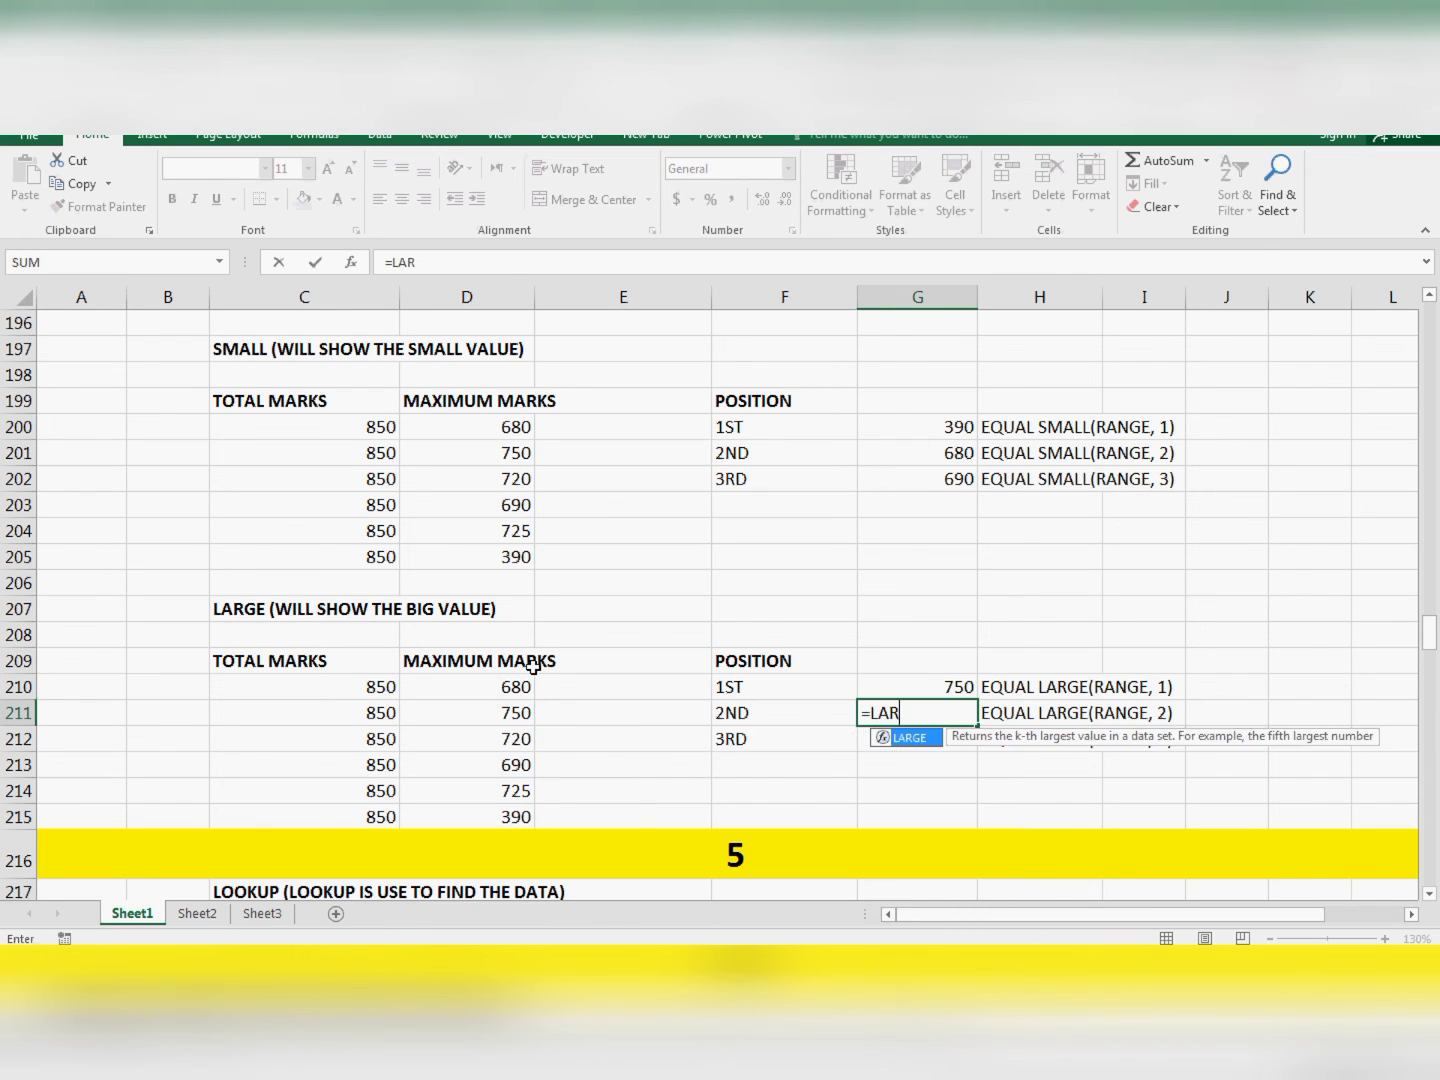
{"action": "type", "text": "GE("}
{"action": "key", "text": "Up"}
{"action": "key", "text": "Up"}
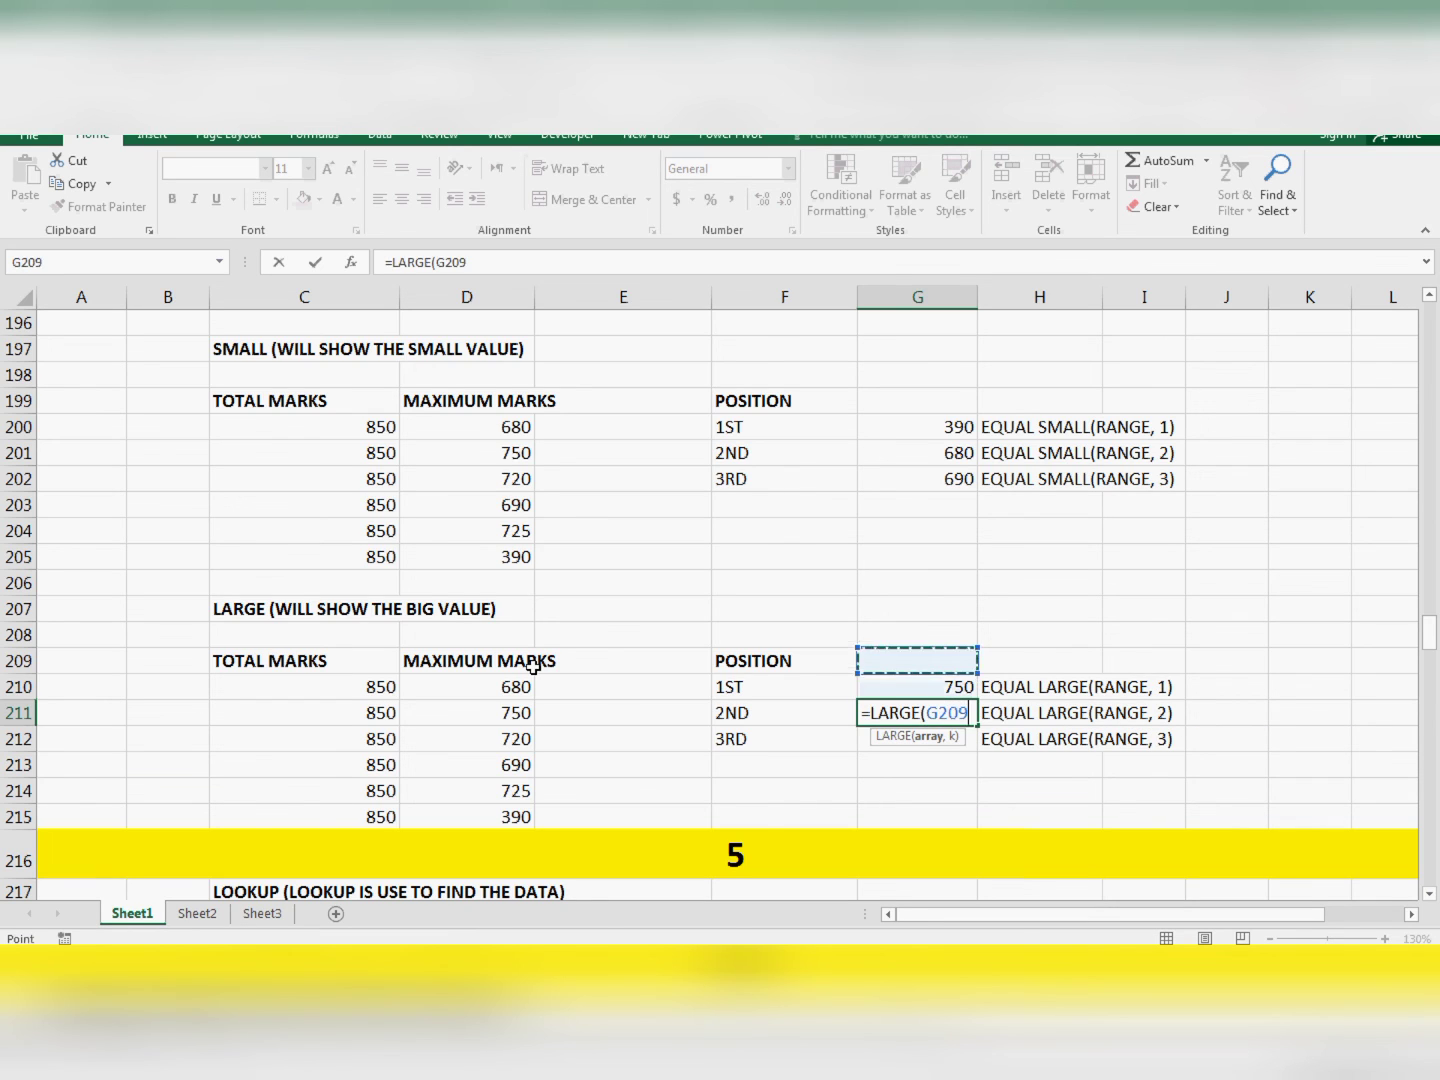
{"action": "key", "text": "Left"}
{"action": "key", "text": "Left"}
{"action": "key", "text": "Left"}
{"action": "key", "text": "Down"}
{"action": "key", "text": "shift+Down"}
{"action": "key", "text": "shift+Down"}
{"action": "key", "text": "shift+Down"}
{"action": "key", "text": "shift+Down"}
{"action": "key", "text": "shift+Down"}
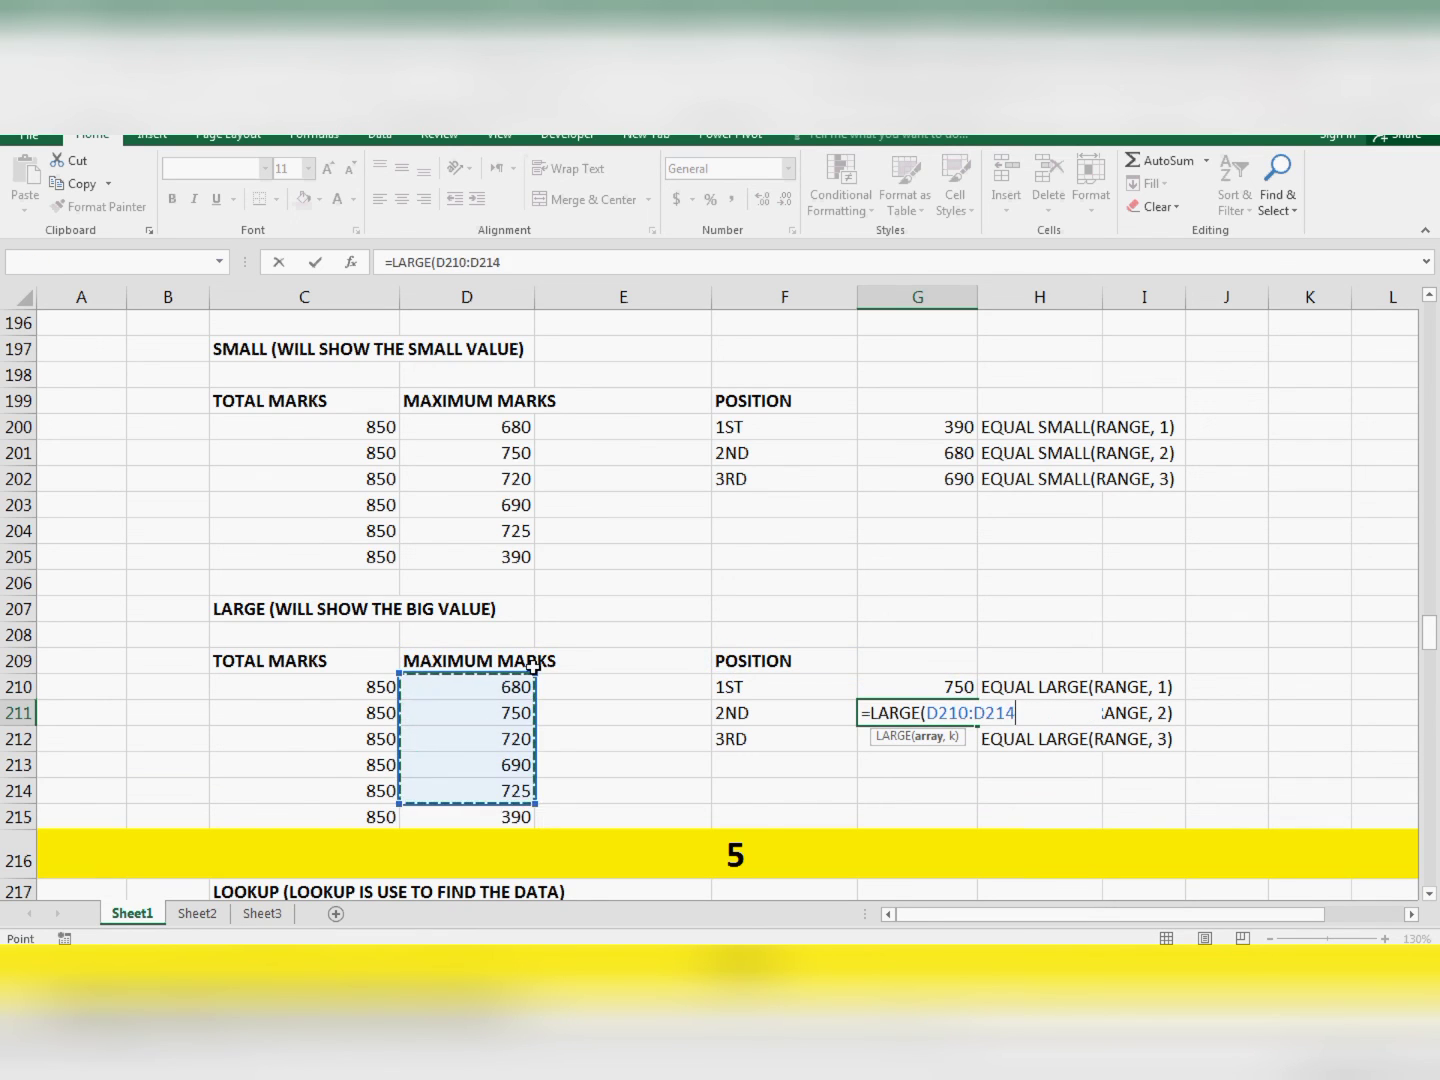
{"action": "type", "text": ","}
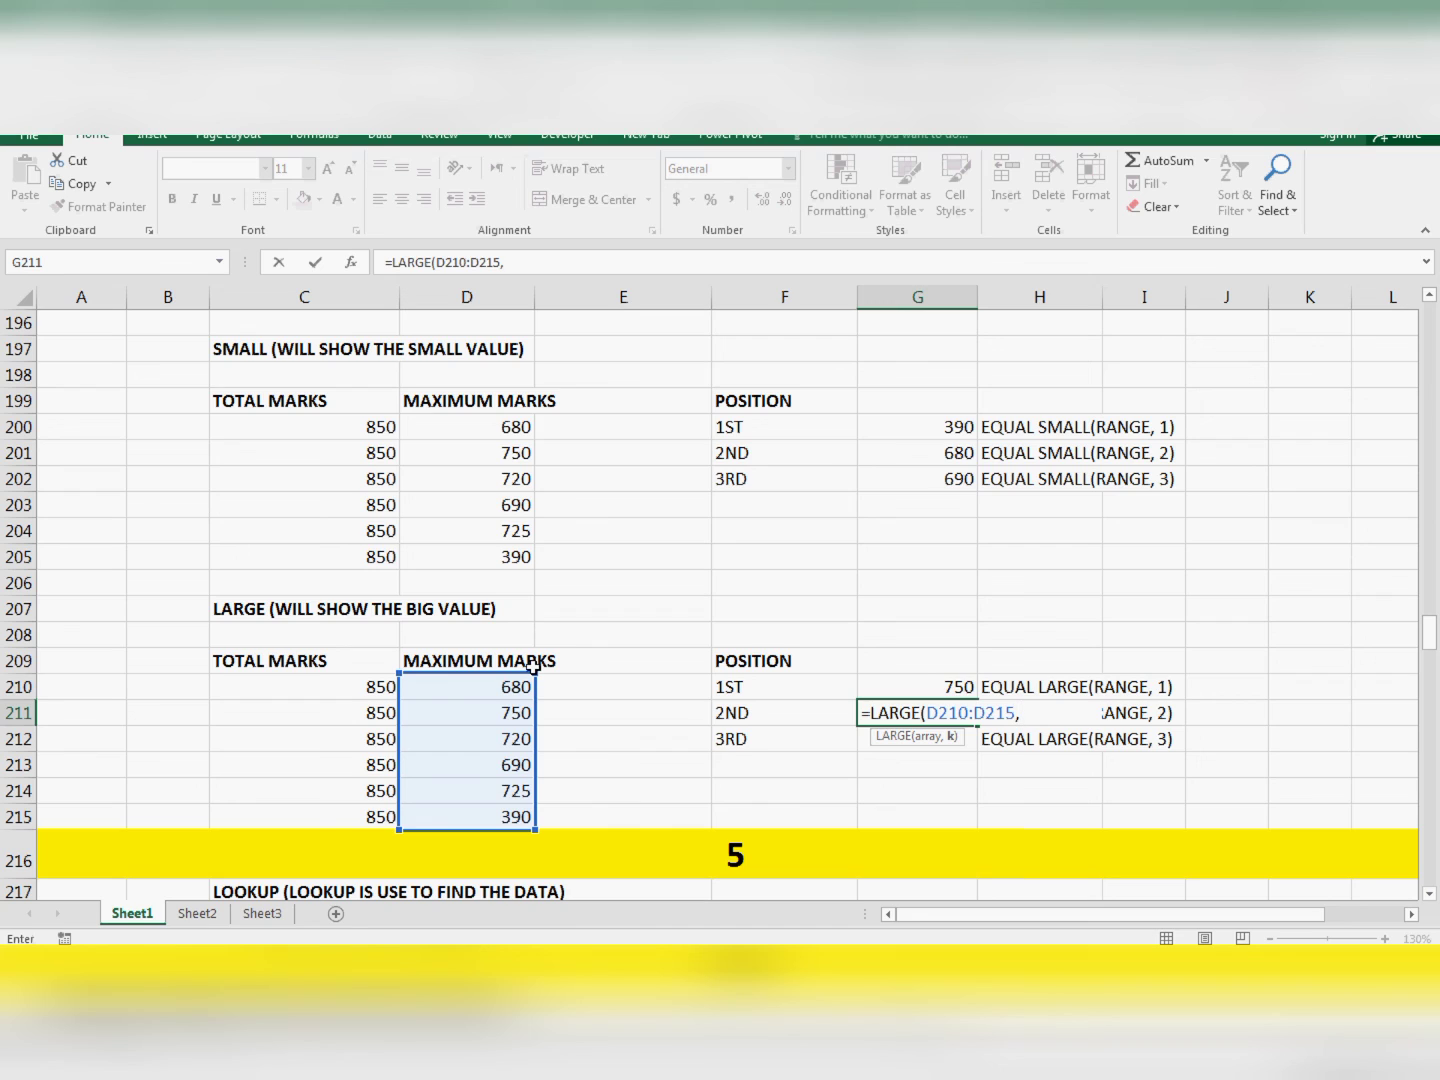
{"action": "type", "text": "2)"}
{"action": "key", "text": "Return"}
Enter =LARGE(D210:D215,3) in G212 to find the third largest mark for the 3RD position.
{"action": "type", "text": "="}
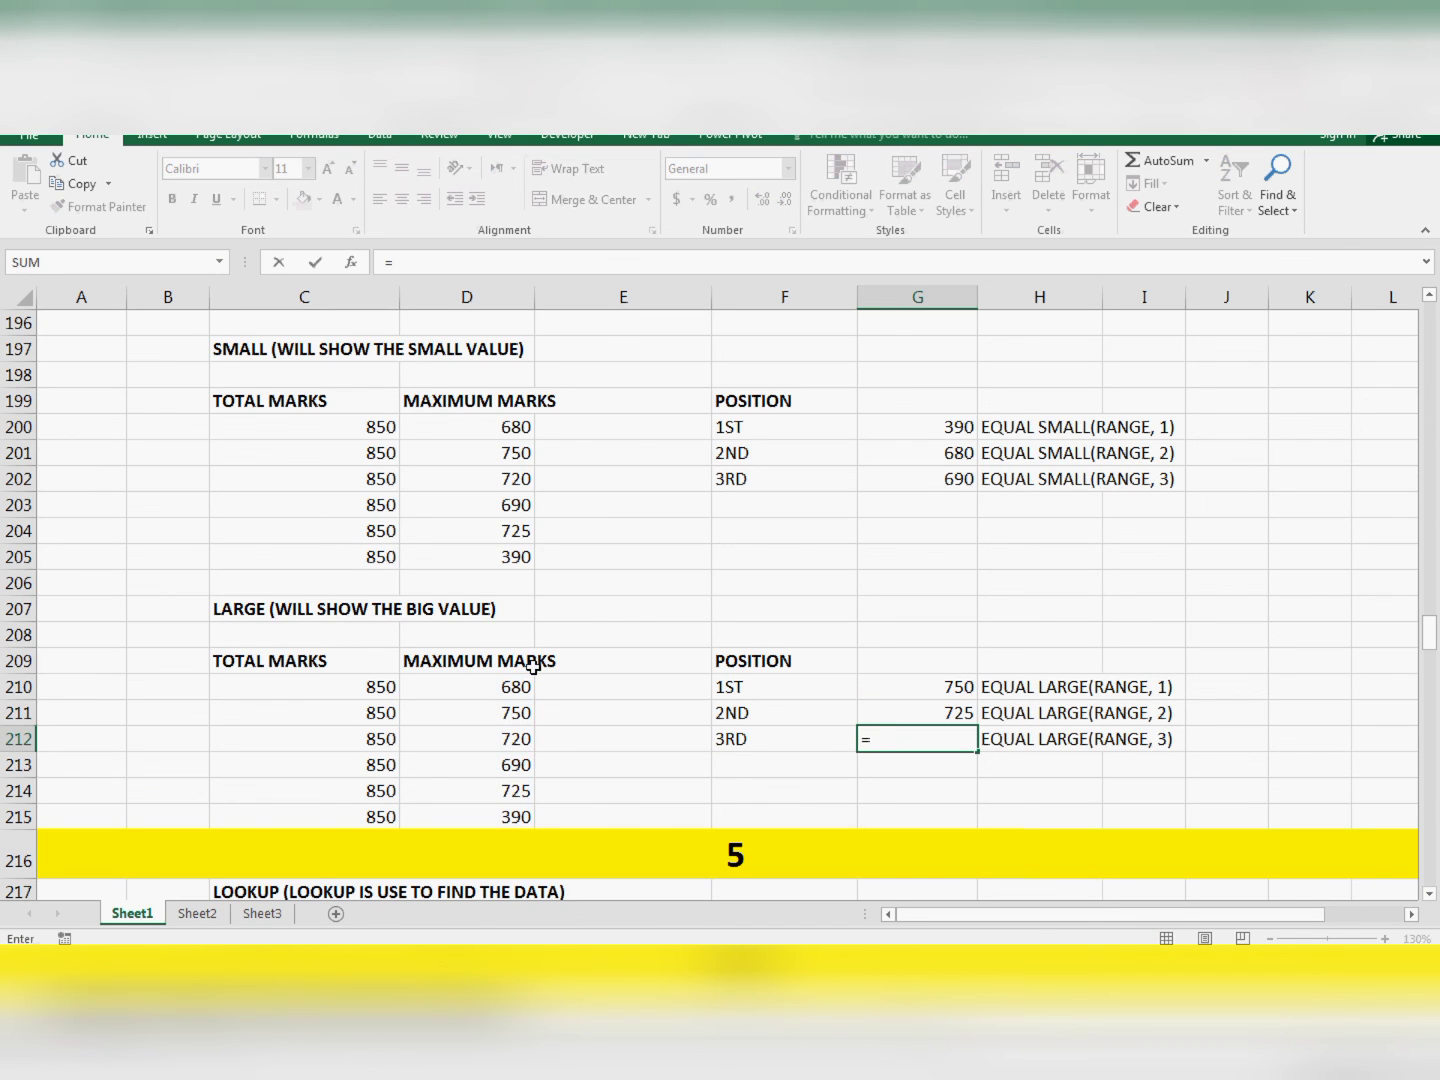
{"action": "type", "text": "LARGE("}
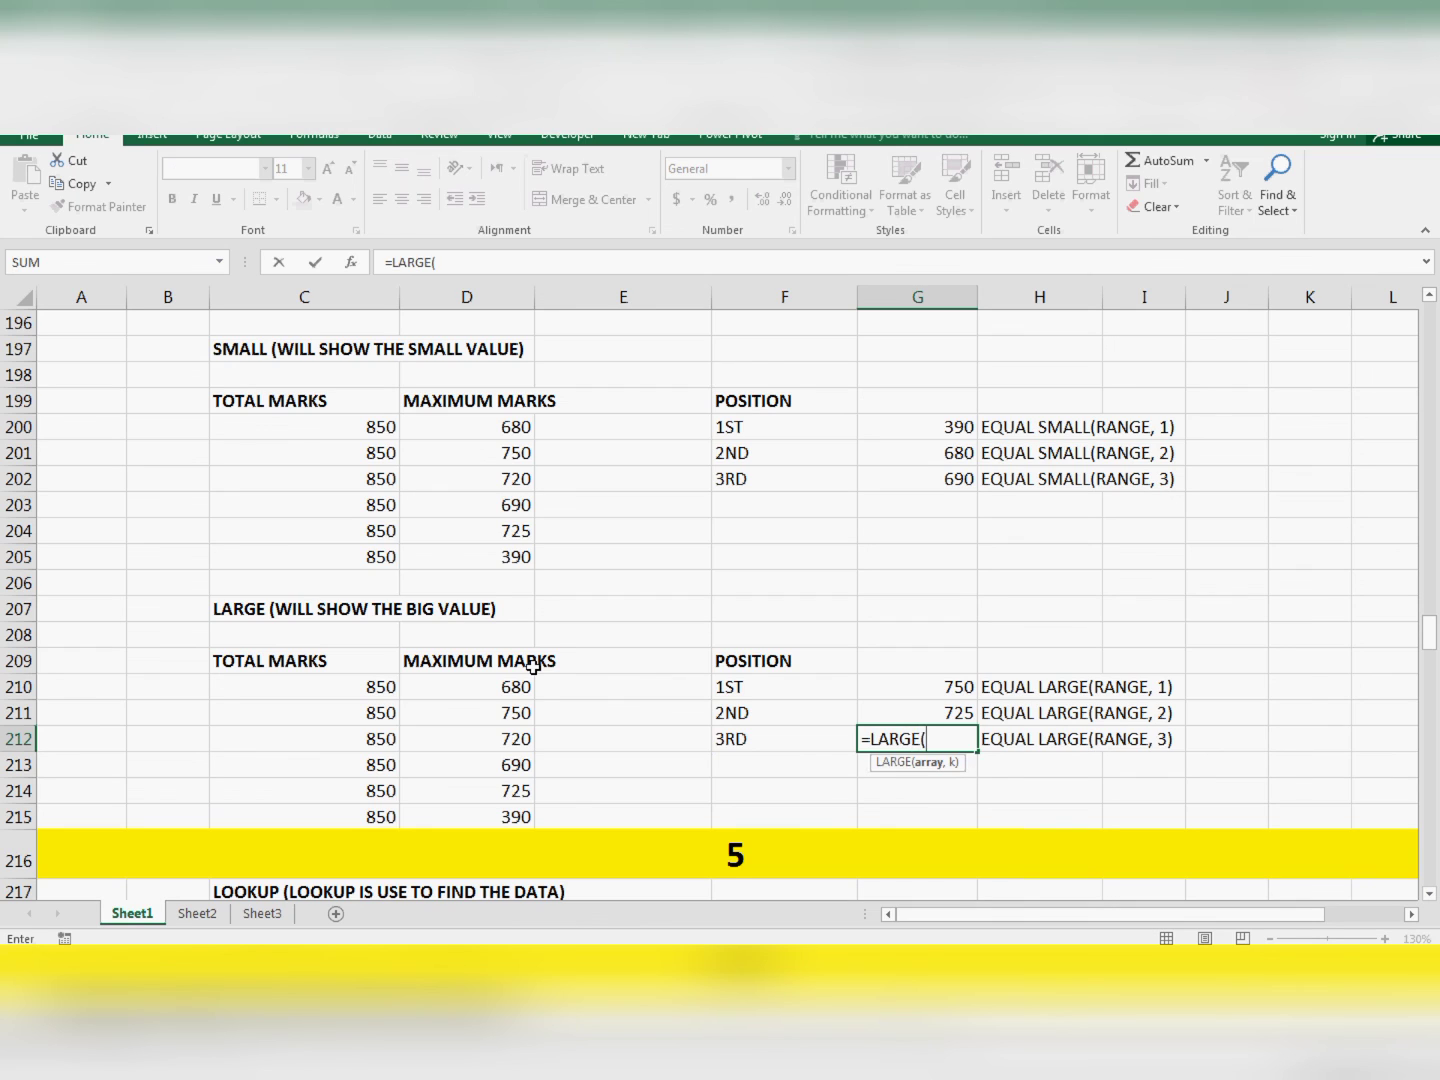
{"action": "key", "text": "Up"}
{"action": "key", "text": "Left"}
{"action": "key", "text": "Left"}
{"action": "key", "text": "Left"}
{"action": "key", "text": "Up"}
{"action": "key", "text": "shift+Down"}
{"action": "key", "text": "shift+Down"}
{"action": "key", "text": "shift+Down"}
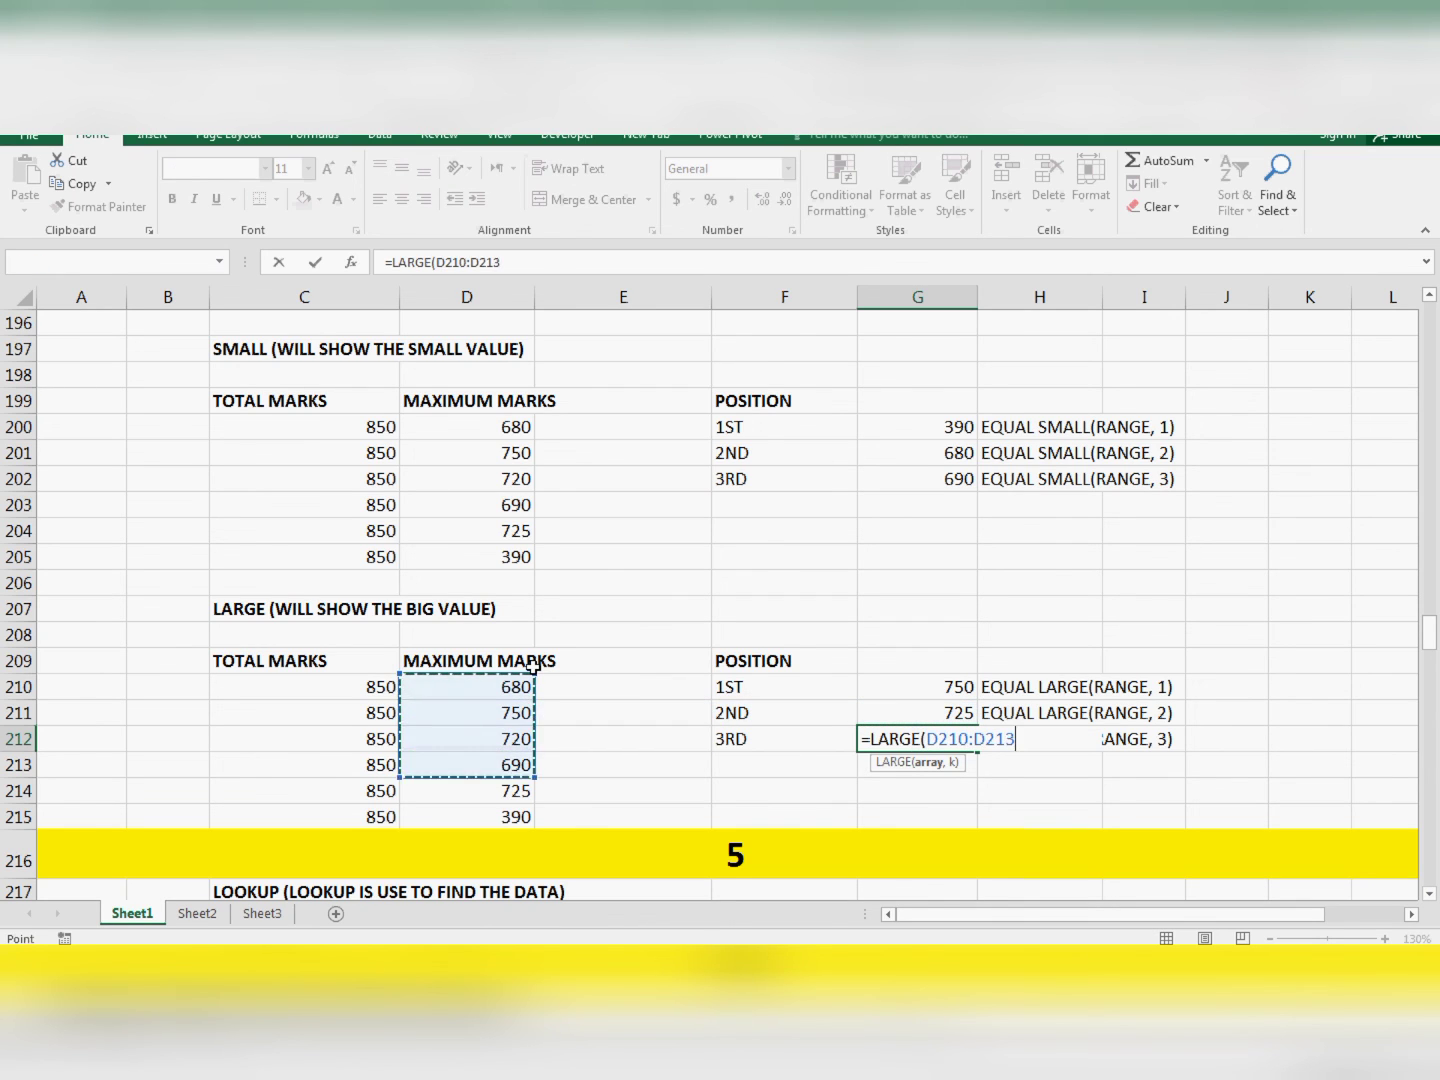
{"action": "key", "text": "shift+Down"}
{"action": "key", "text": "shift+Down"}
{"action": "type", "text": ",3)"}
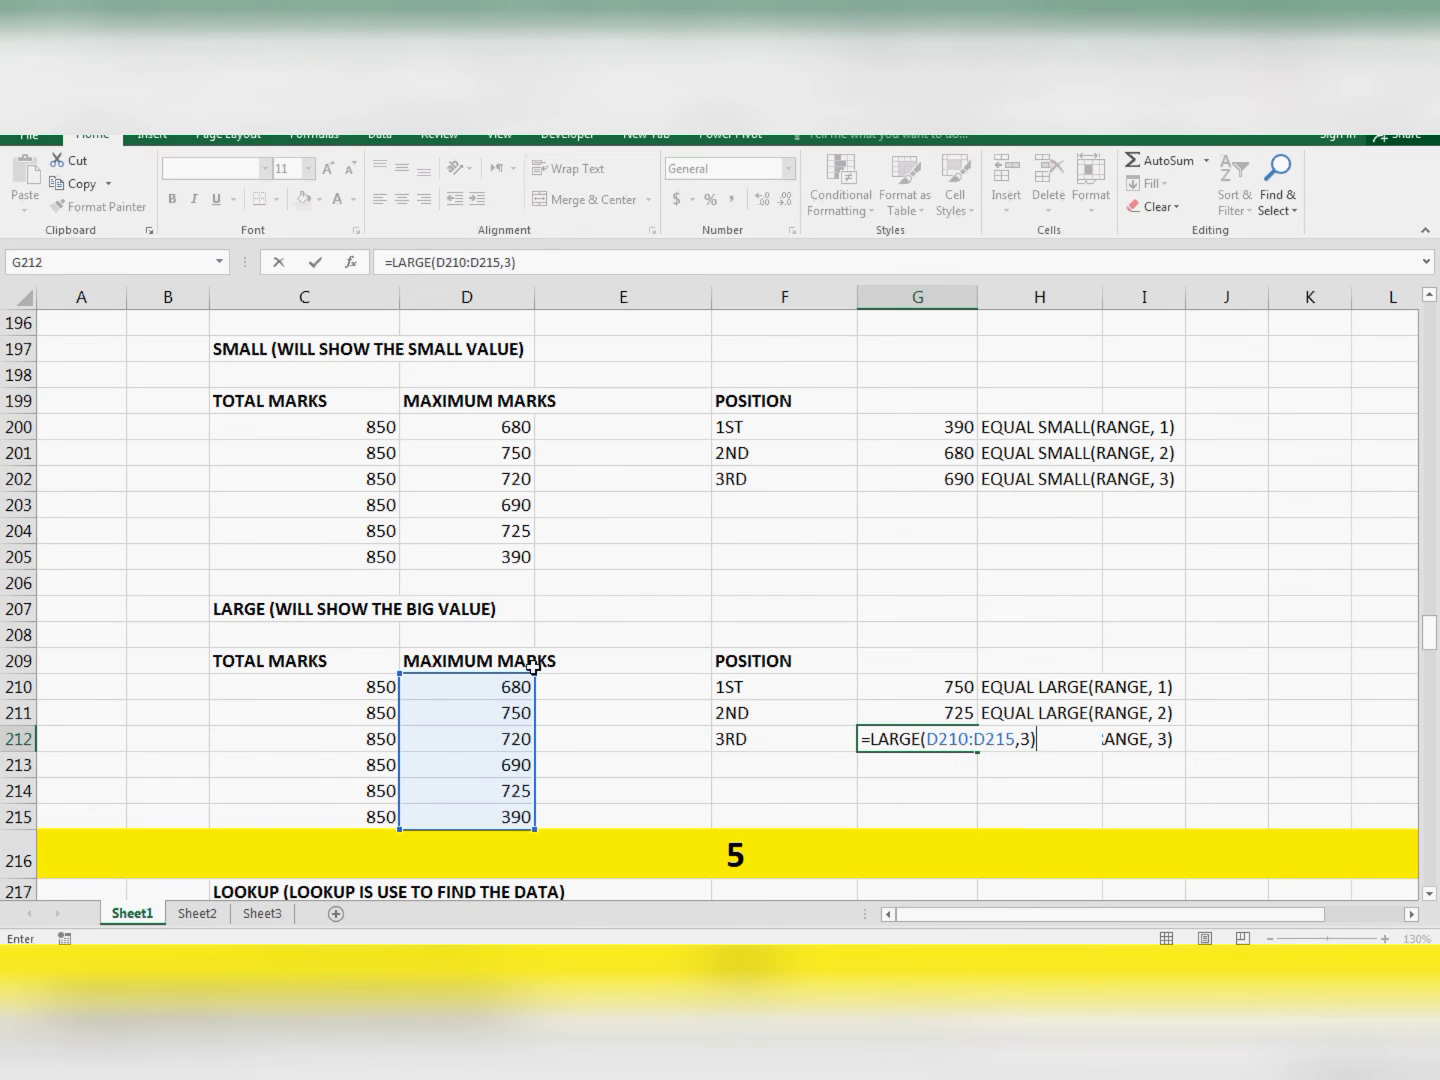
{"action": "key", "text": "Return"}
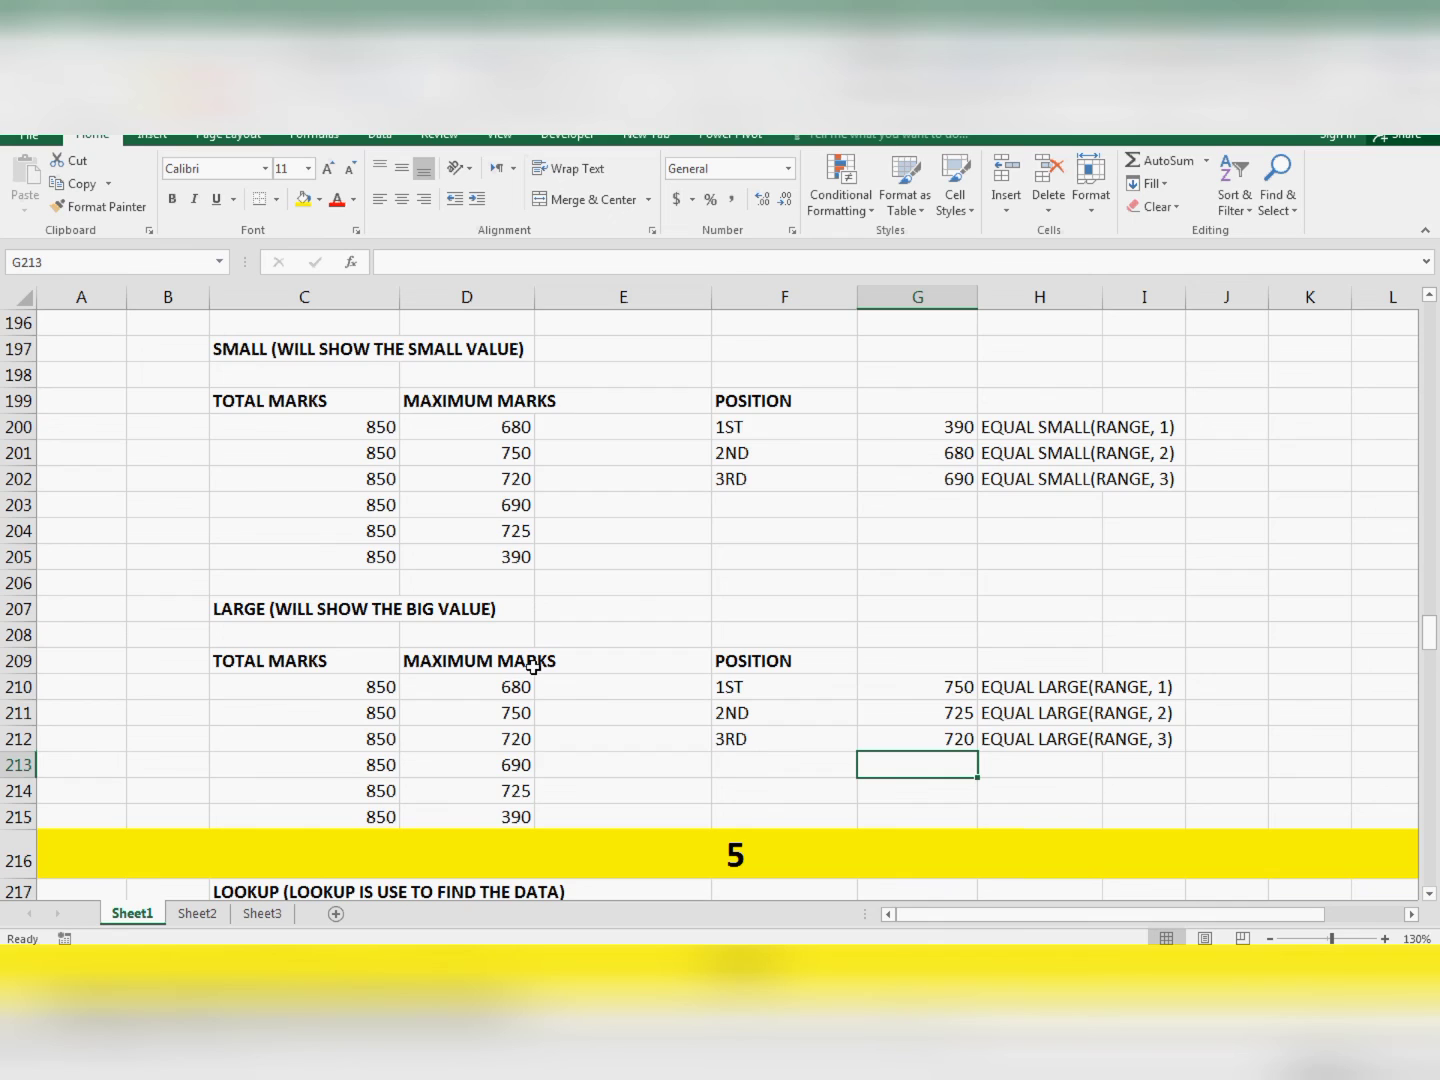
Compare the SMALL position results in G200:G202 with the LARGE position results in G210:G212.
{"action": "key", "text": "Up"}
{"action": "key", "text": "Up"}
{"action": "key", "text": "Up"}
{"action": "key", "text": "Up"}
{"action": "key", "text": "Up"}
{"action": "key", "text": "Up"}
{"action": "key", "text": "Up"}
{"action": "key", "text": "Up"}
{"action": "key", "text": "Up"}
{"action": "key", "text": "Up"}
{"action": "key", "text": "Up"}
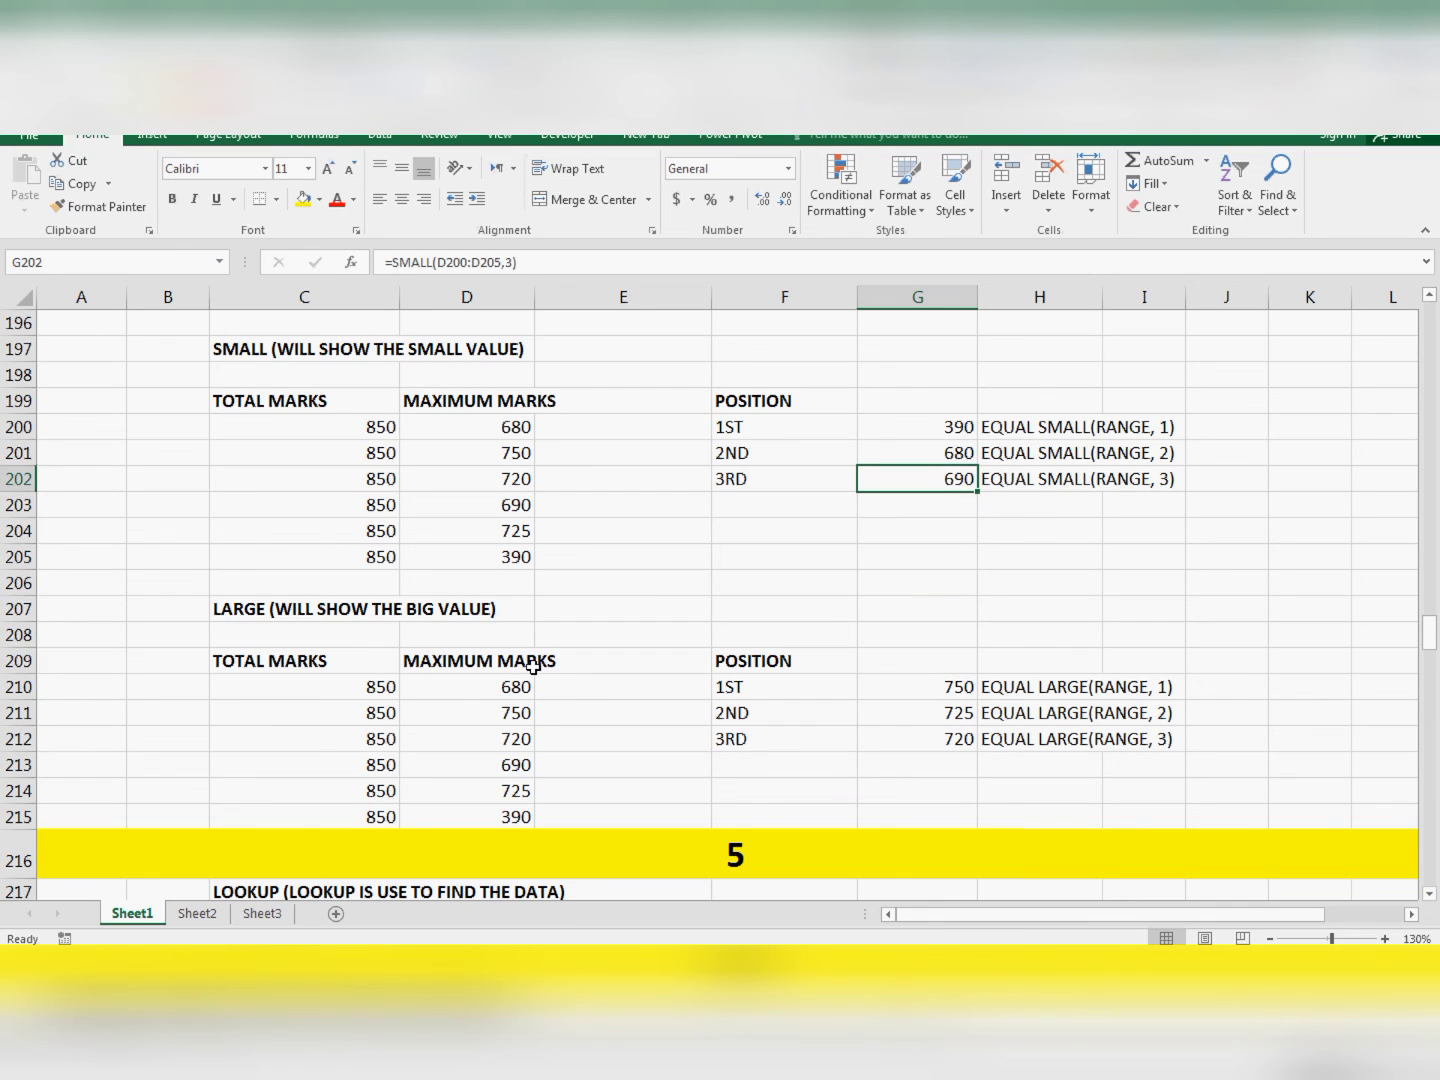
{"action": "key", "text": "Down"}
{"action": "key", "text": "Down"}
{"action": "key", "text": "Down"}
{"action": "key", "text": "Down"}
{"action": "key", "text": "Down"}
{"action": "key", "text": "Down"}
{"action": "key", "text": "Down"}
{"action": "key", "text": "Down"}
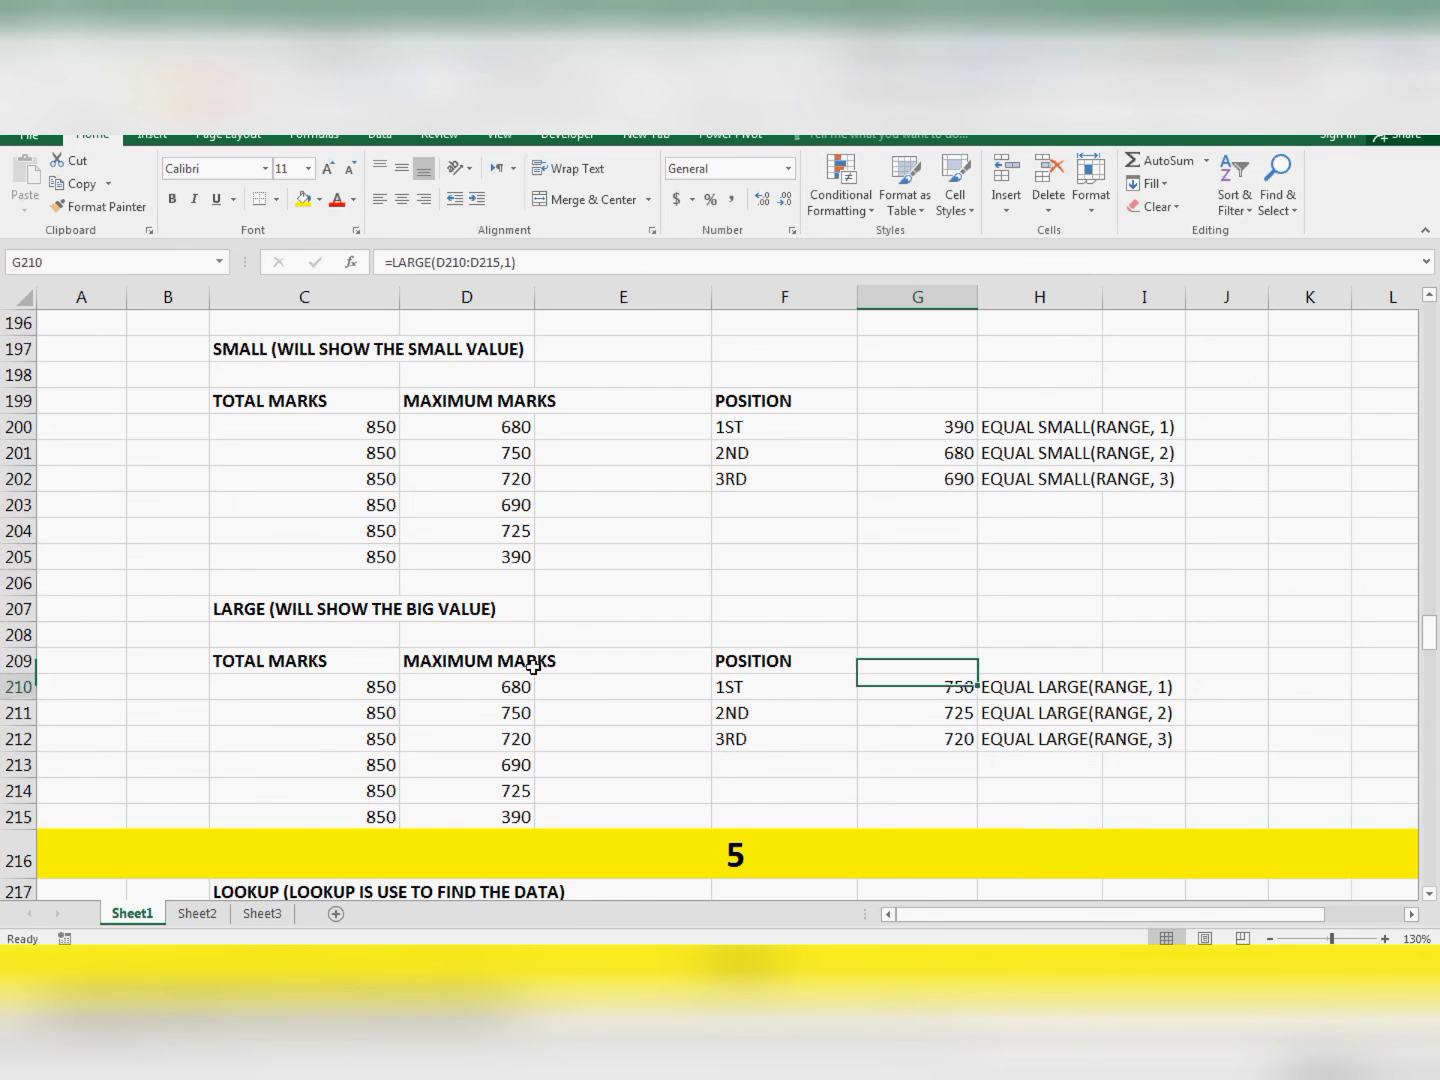
{"action": "key", "text": "Down"}
{"action": "key", "text": "Up"}
{"action": "key", "text": "Up"}
{"action": "key", "text": "Up"}
{"action": "key", "text": "Up"}
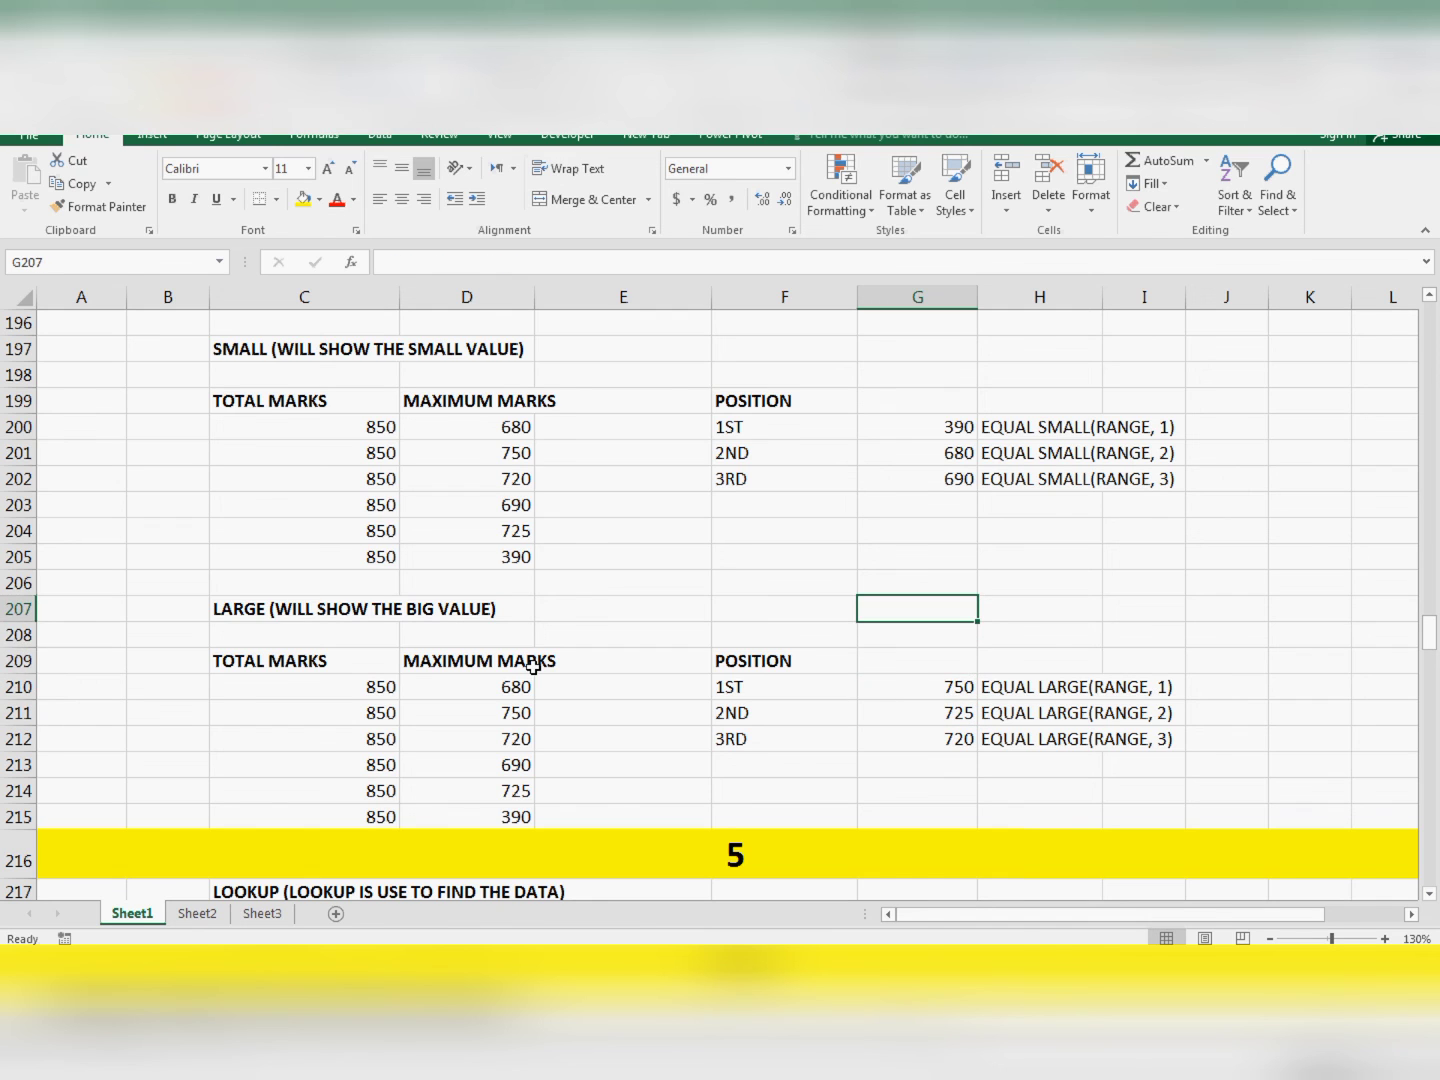
Examine the LOOKUP example in section 5, with its employee table in C219:F223 and the lookup cells in rows 227 to 230.
{"action": "key", "text": "Down"}
{"action": "key", "text": "Down"}
{"action": "key", "text": "Down"}
{"action": "key", "text": "Down"}
{"action": "key", "text": "Down"}
{"action": "key", "text": "Down"}
{"action": "key", "text": "Down"}
{"action": "key", "text": "Down"}
{"action": "key", "text": "Down"}
{"action": "key", "text": "Down"}
{"action": "key", "text": "Down"}
{"action": "key", "text": "Down"}
{"action": "key", "text": "Down"}
{"action": "key", "text": "Down"}
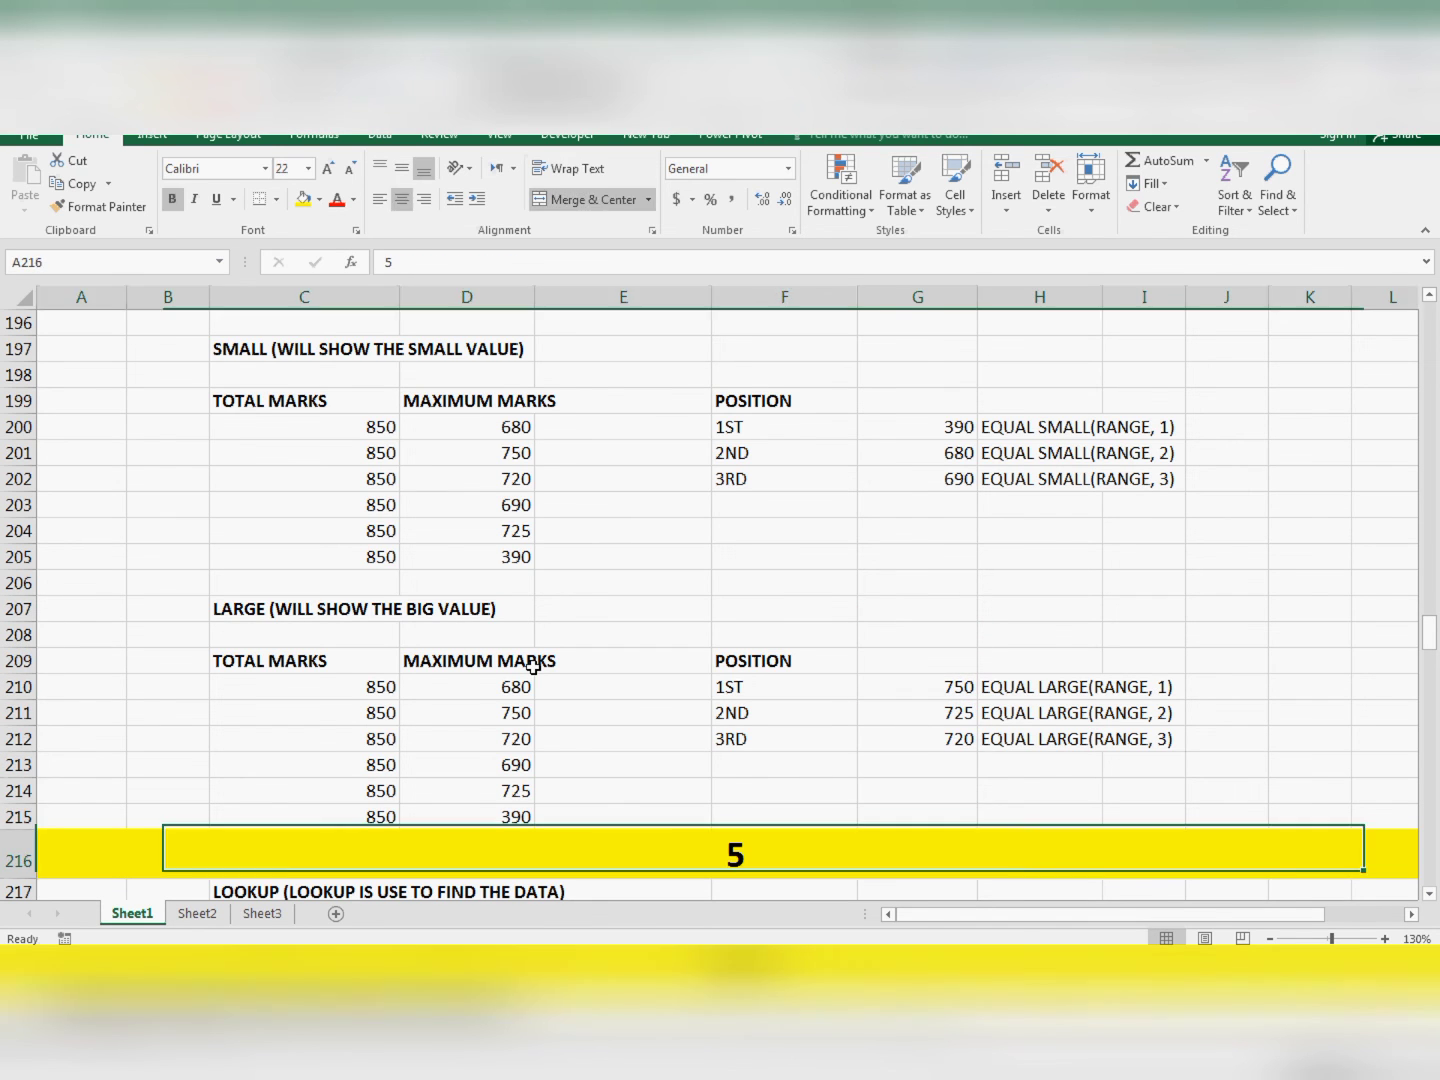
{"action": "key", "text": "Down"}
{"action": "key", "text": "Down"}
{"action": "key", "text": "Down"}
{"action": "key", "text": "Down"}
{"action": "key", "text": "Down"}
{"action": "key", "text": "Down"}
{"action": "key", "text": "Down"}
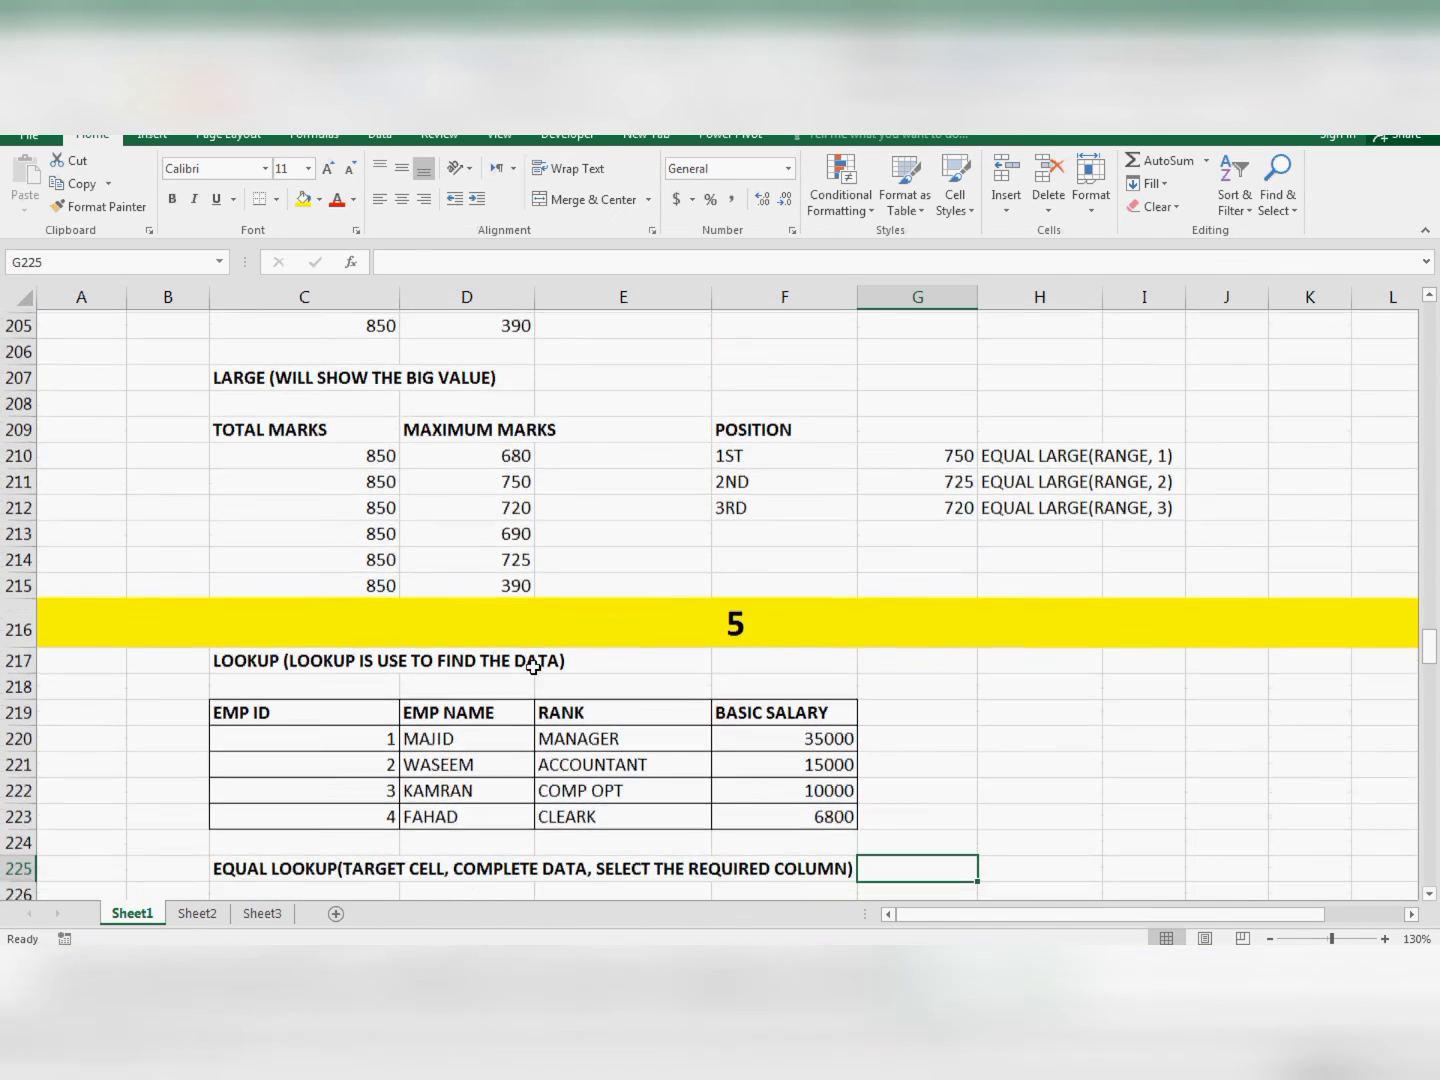
{"action": "key", "text": "Down"}
{"action": "key", "text": "Down"}
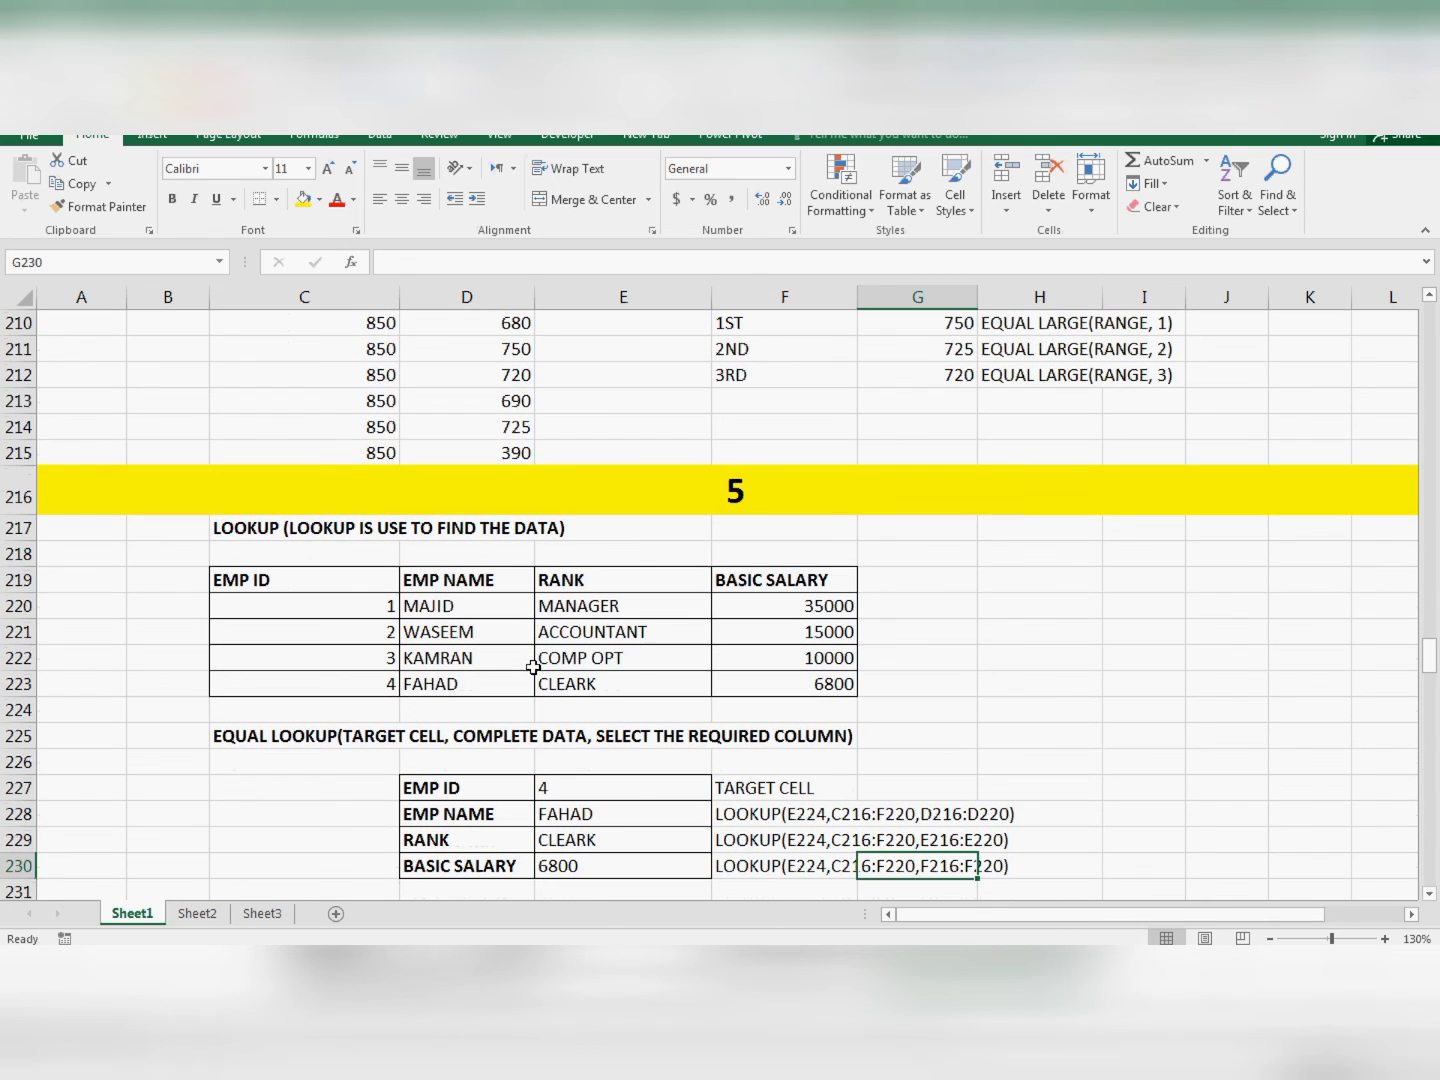